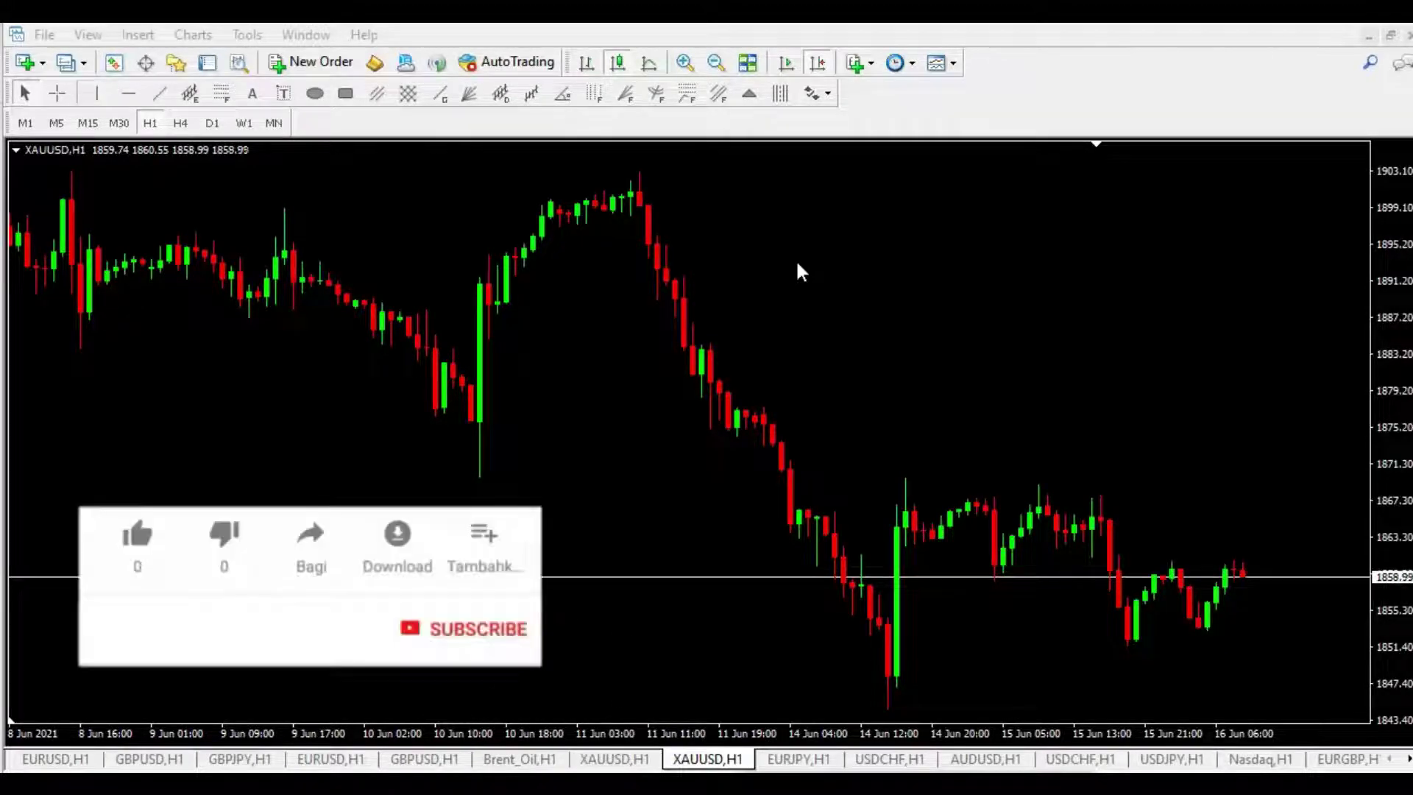
Zoom in one level on the XAUUSD H1 chart and turn off the chart shift.
drag(886, 298, 837, 296)
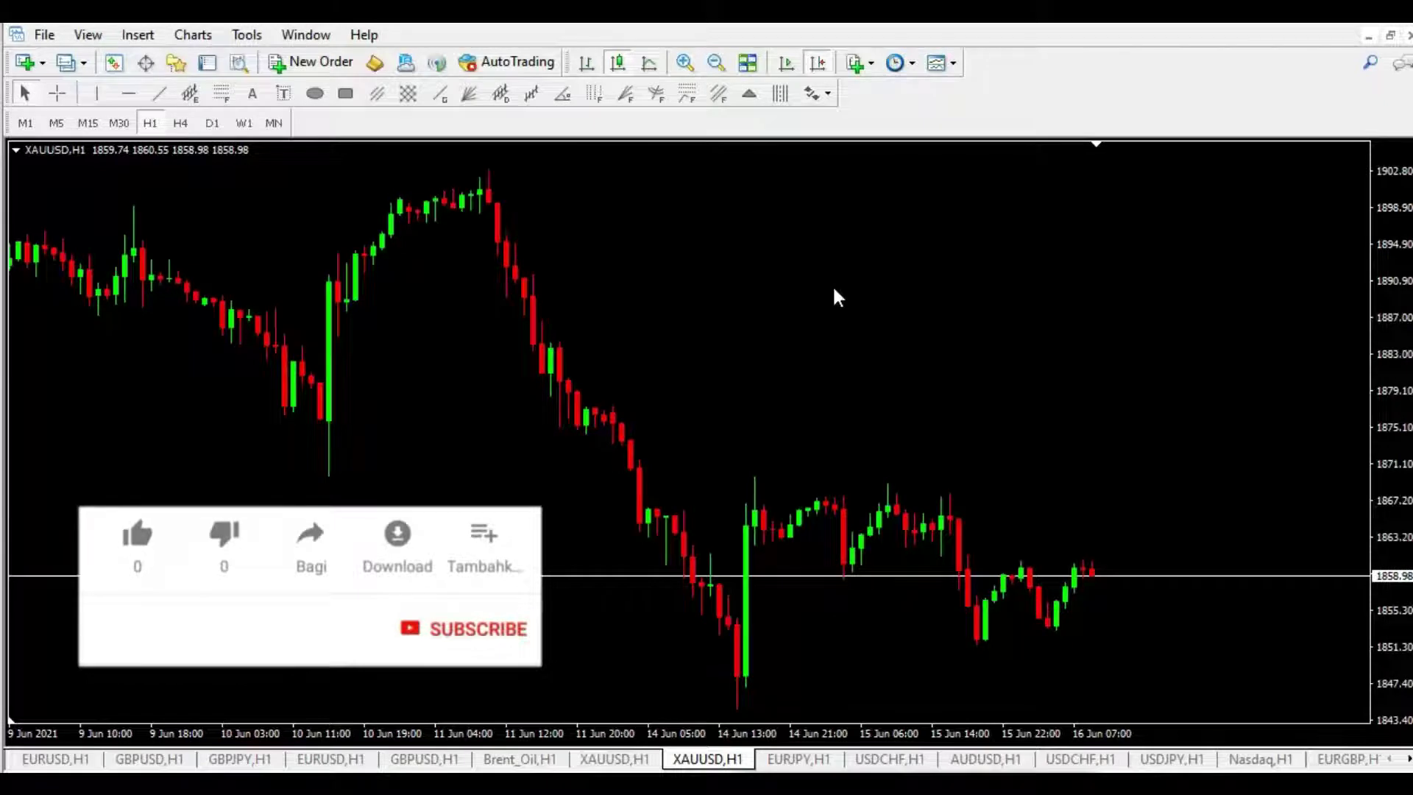
click(683, 64)
click(818, 64)
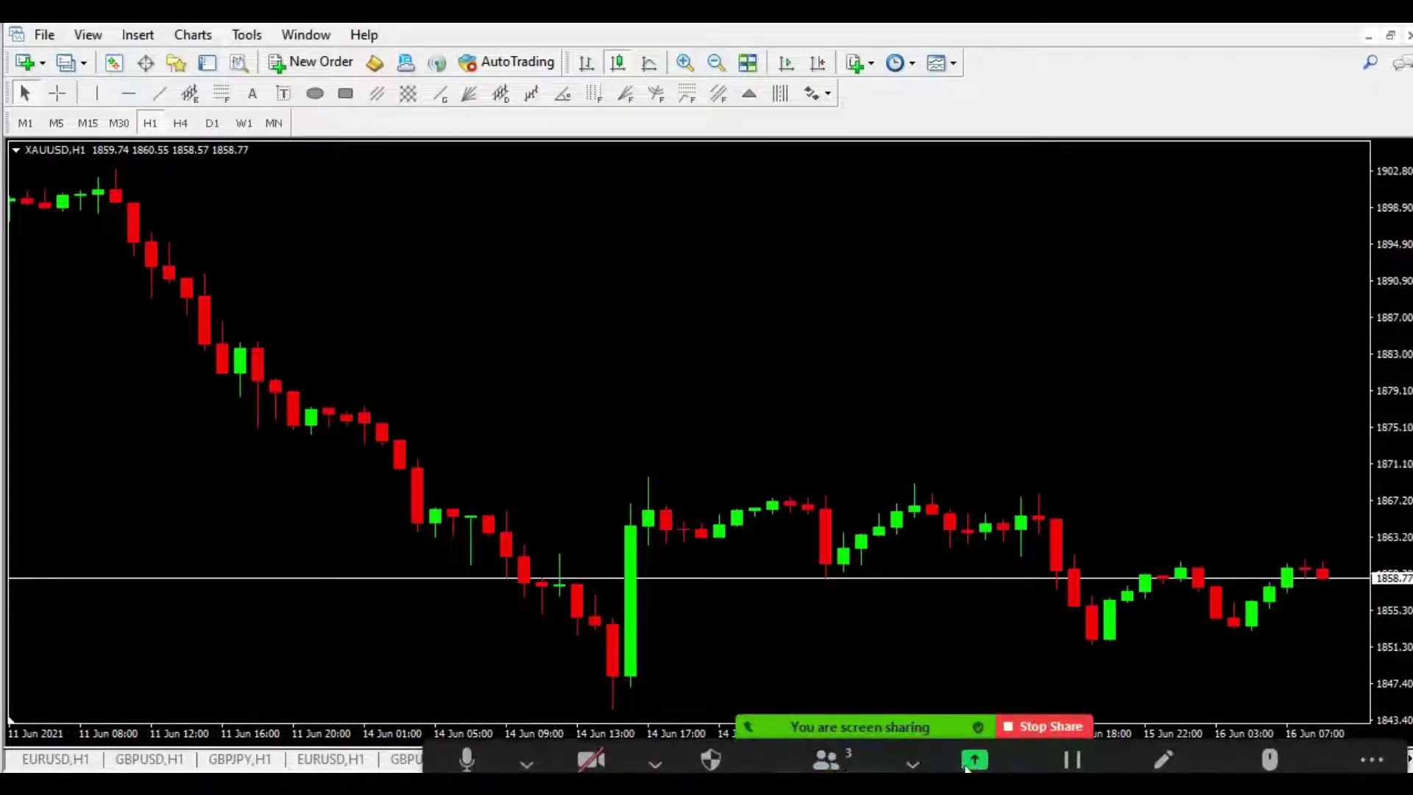
View the Zoom meeting's participants list and minimize it again.
click(828, 759)
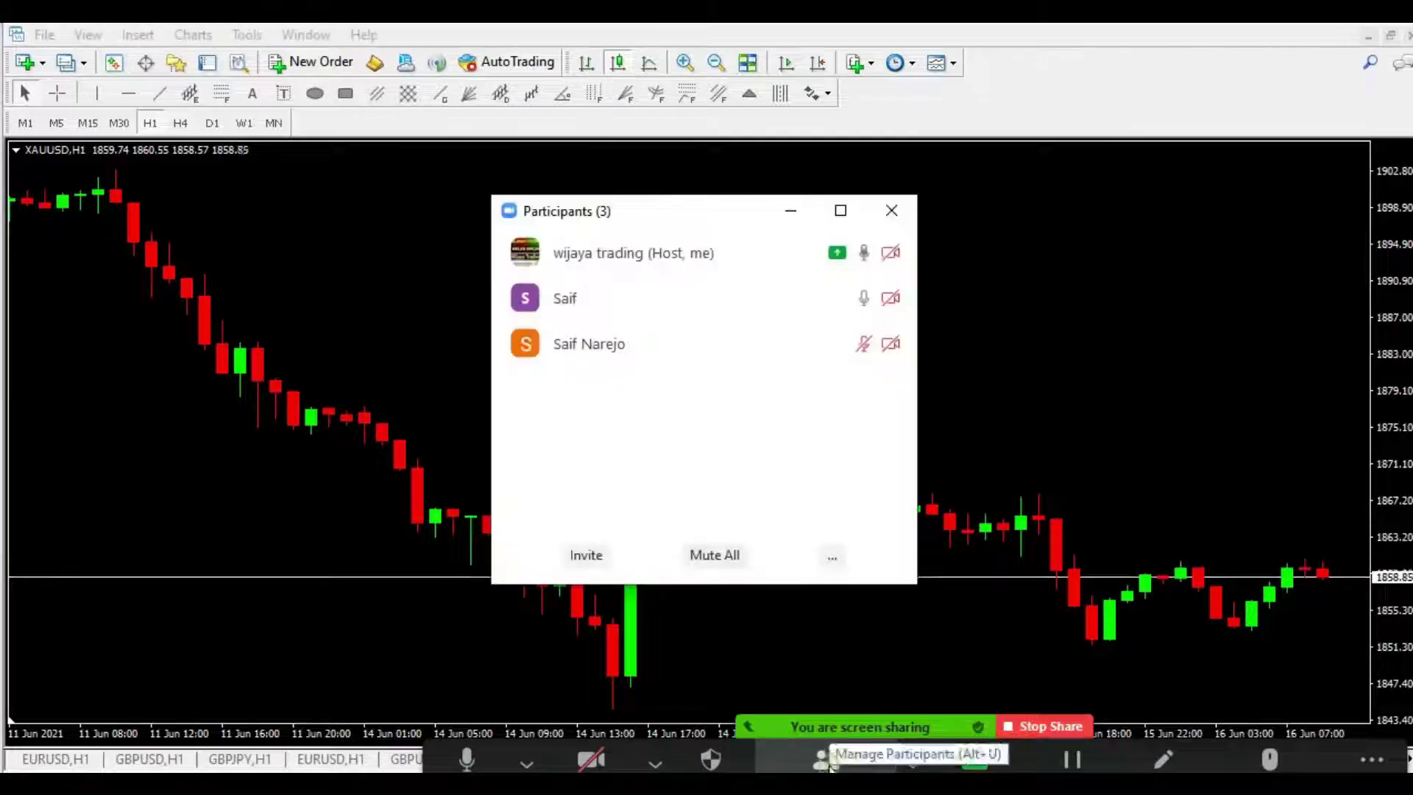
click(788, 217)
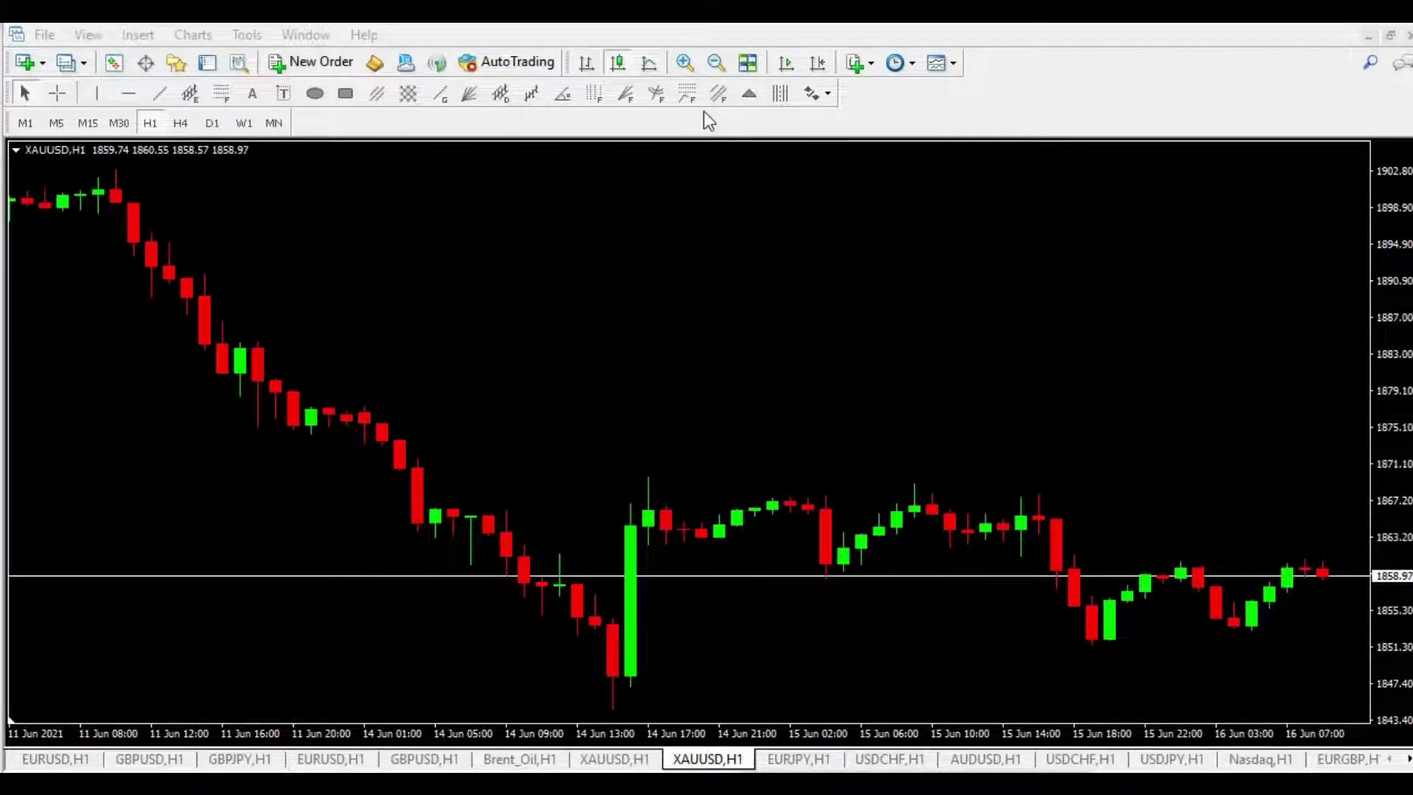
Enlarge the XAUUSD H1 candles one more level and bring the 14–15 June candles into view.
click(683, 62)
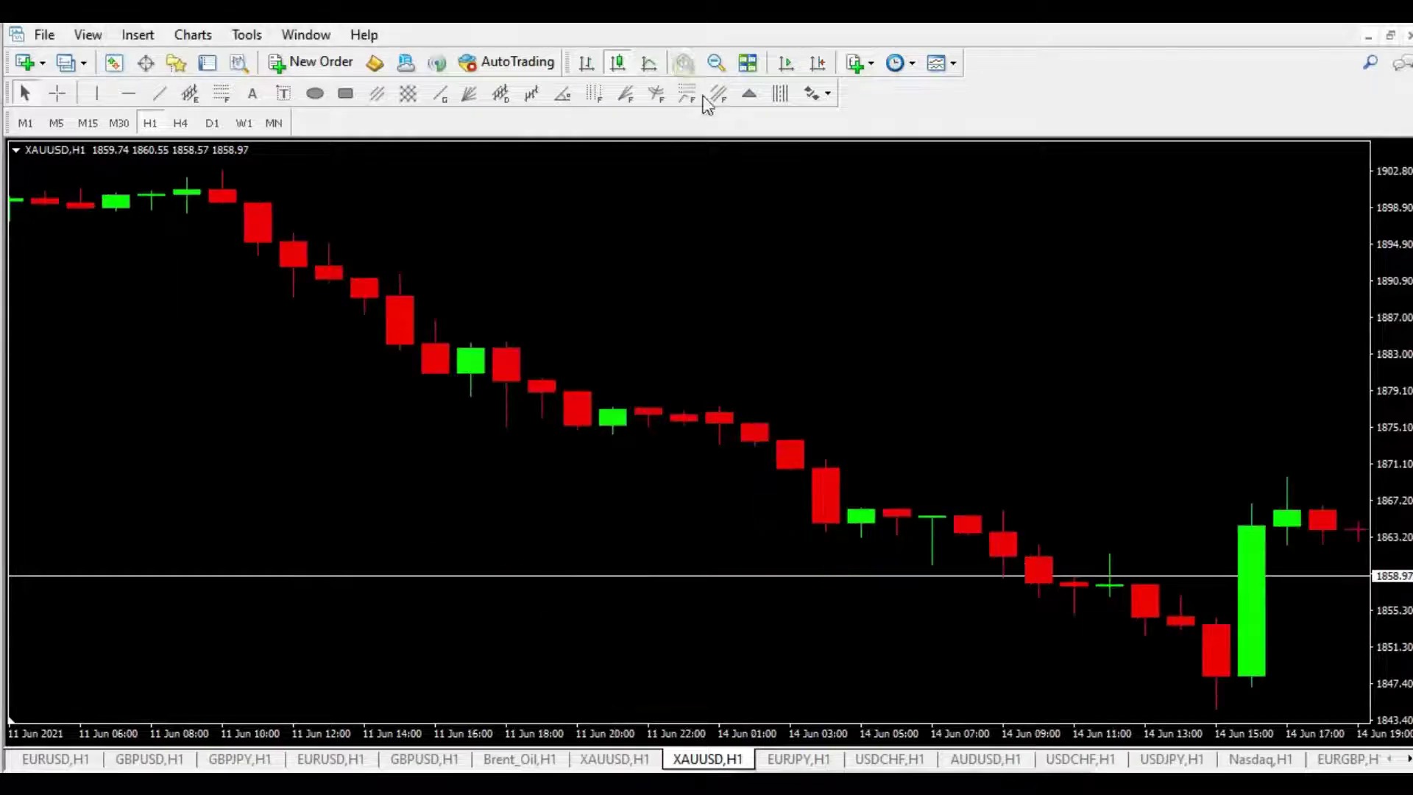
scroll(629, 239, down, 5)
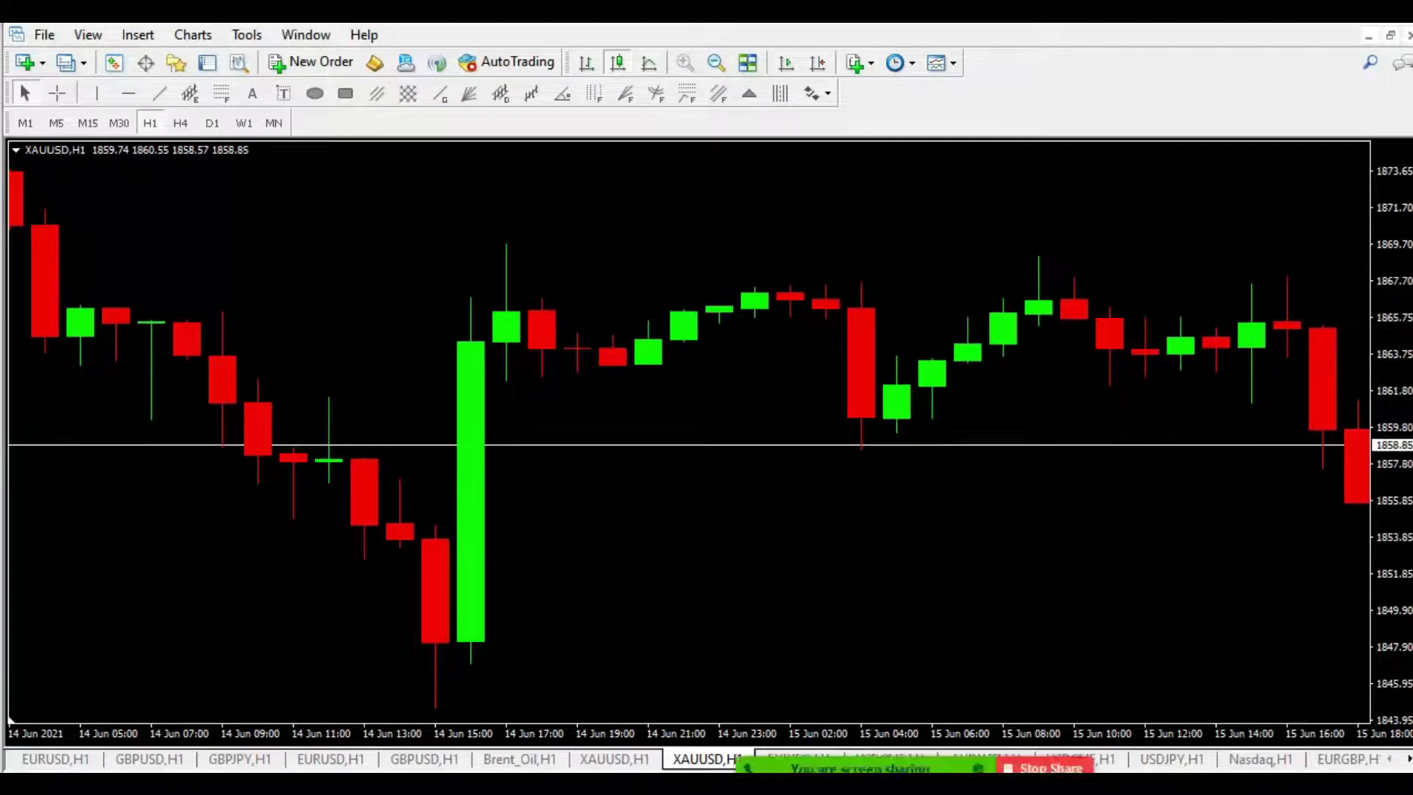
Share a whiteboard in the Zoom meeting and move its annotation toolbar out of the writing area.
click(973, 763)
click(567, 257)
double_click(565, 253)
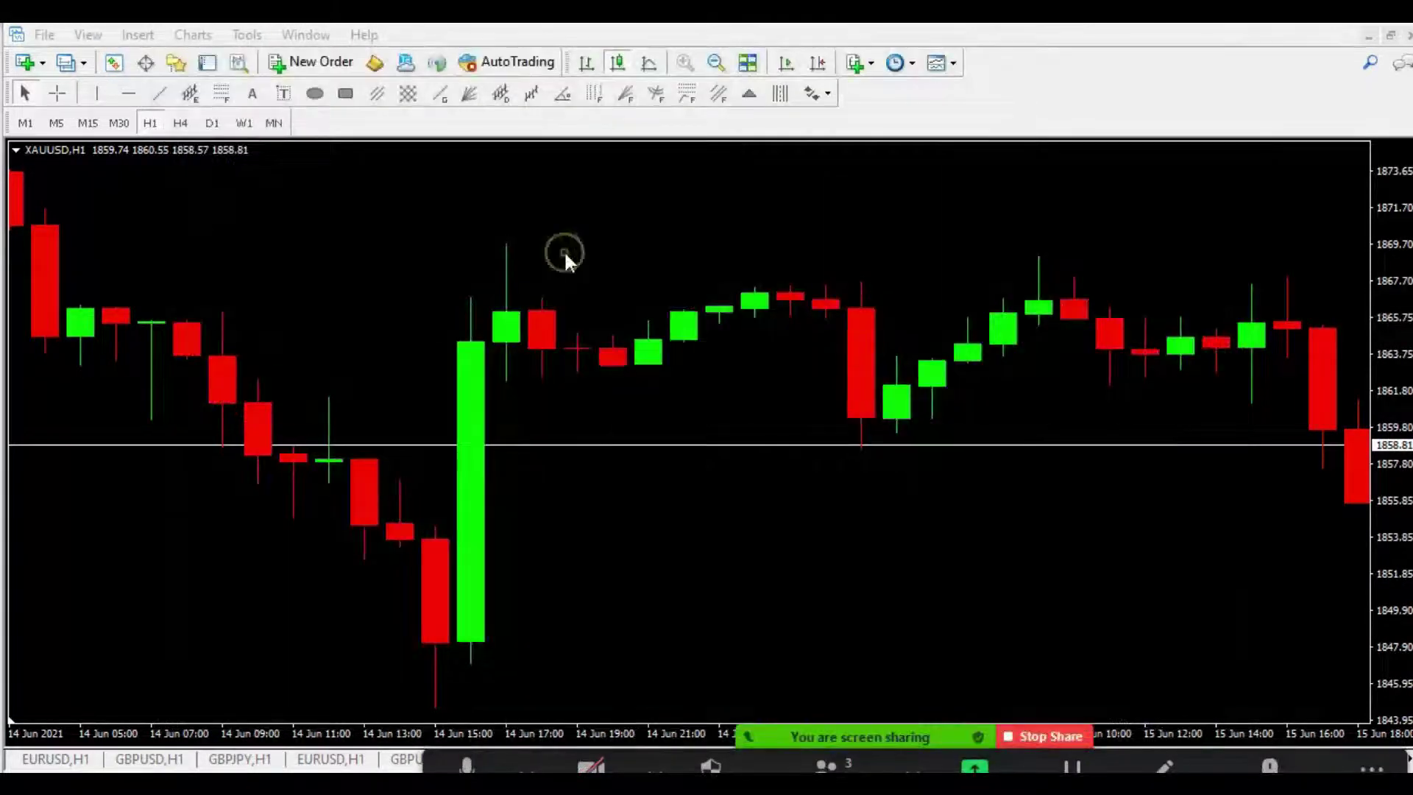
click(1231, 70)
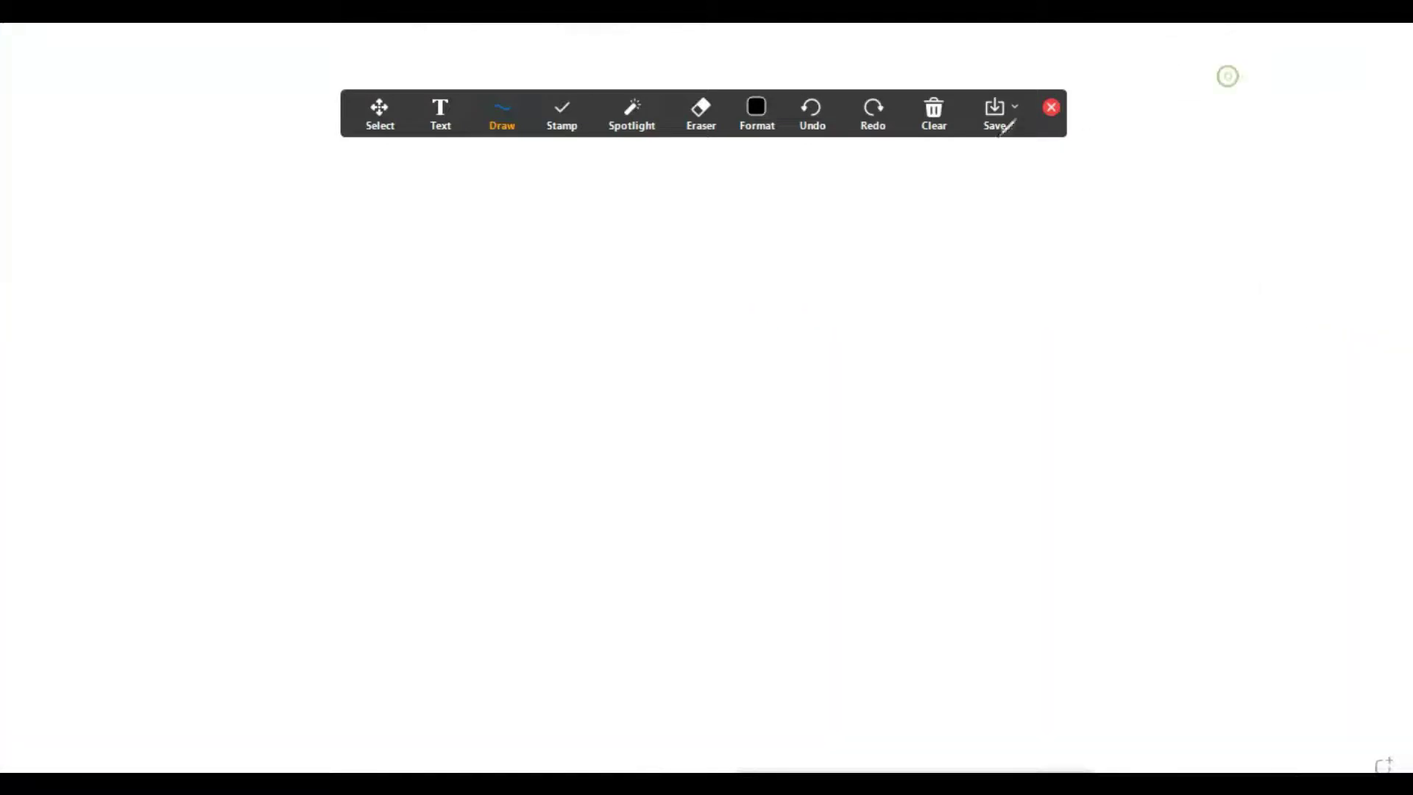
mouse_move(390, 113)
mouse_down()
mouse_move(217, 727)
mouse_move(66, 771)
mouse_up()
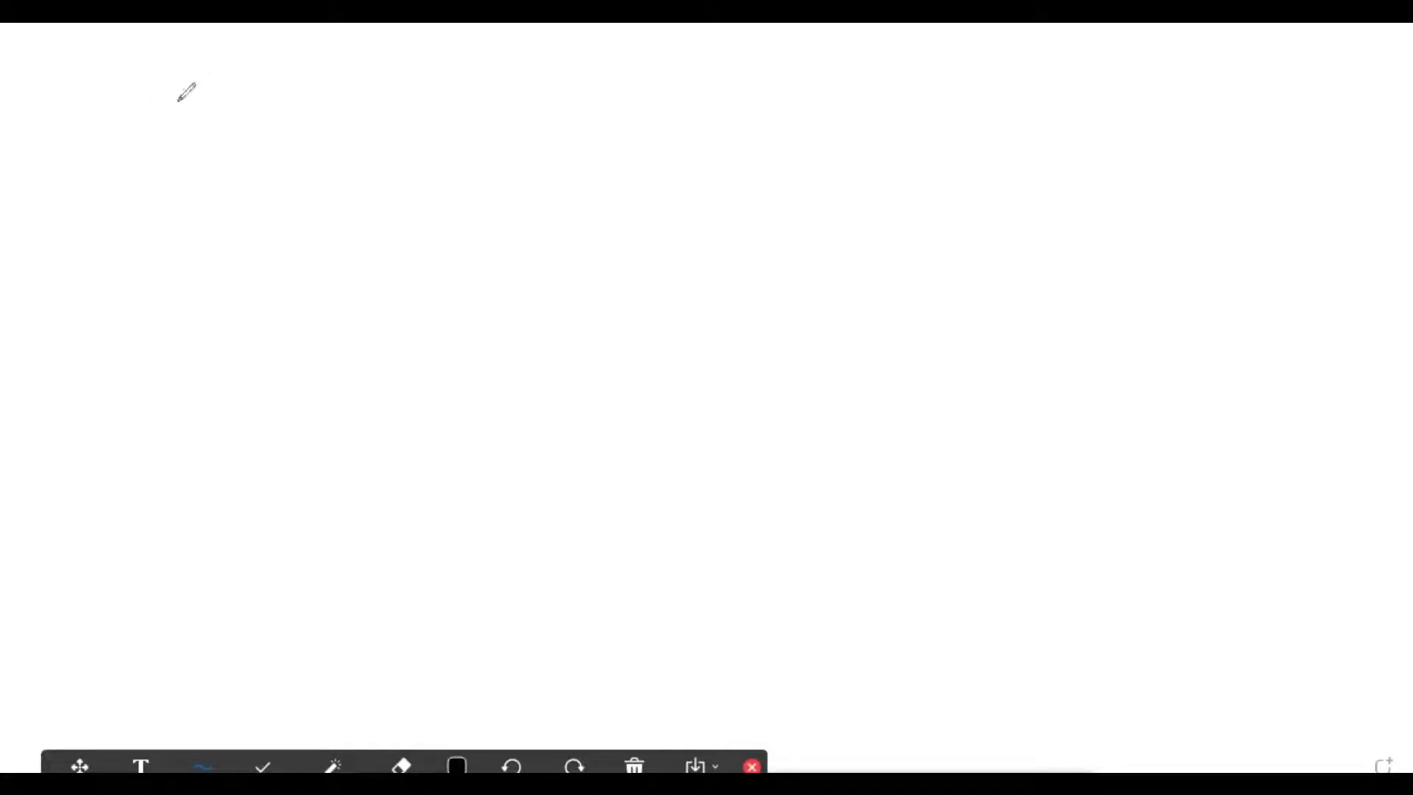
Handwrite "1. Trend" as the first list item on the whiteboard.
drag(94, 107, 82, 196)
click(123, 170)
mouse_move(220, 126)
mouse_down()
mouse_move(272, 110)
mouse_move(266, 183)
mouse_up()
mouse_move(298, 166)
mouse_down()
mouse_move(308, 129)
mouse_move(412, 164)
mouse_up()
drag(430, 159, 450, 129)
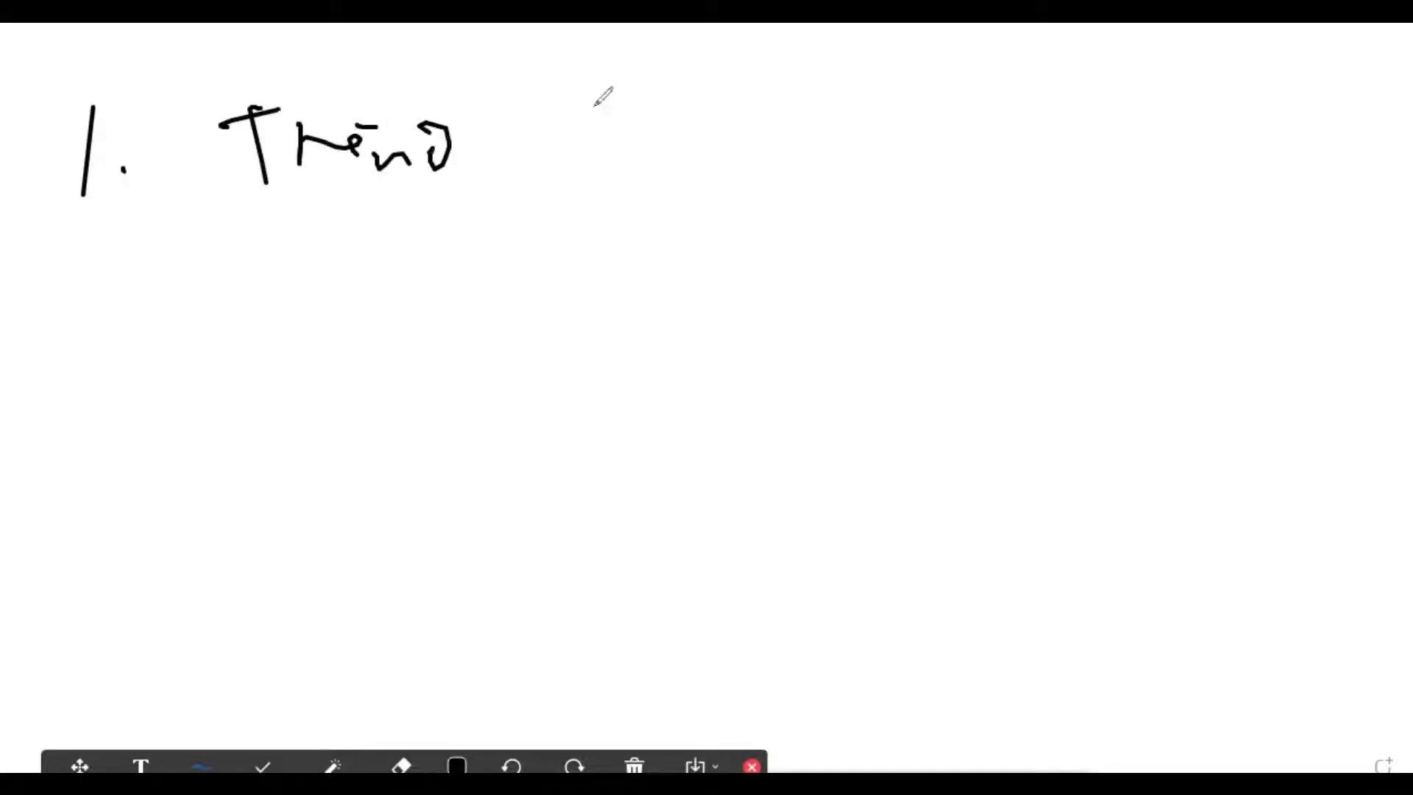
Extend the first item with a slash and the handwritten words "Sturctur Market".
drag(586, 86, 574, 198)
drag(668, 106, 654, 180)
mouse_move(694, 96)
mouse_down()
mouse_move(719, 195)
mouse_move(787, 178)
mouse_up()
drag(801, 150, 820, 138)
mouse_move(872, 120)
mouse_down()
mouse_move(853, 179)
mouse_move(916, 200)
mouse_up()
mouse_move(896, 177)
mouse_down()
mouse_move(912, 156)
mouse_move(1027, 137)
mouse_up()
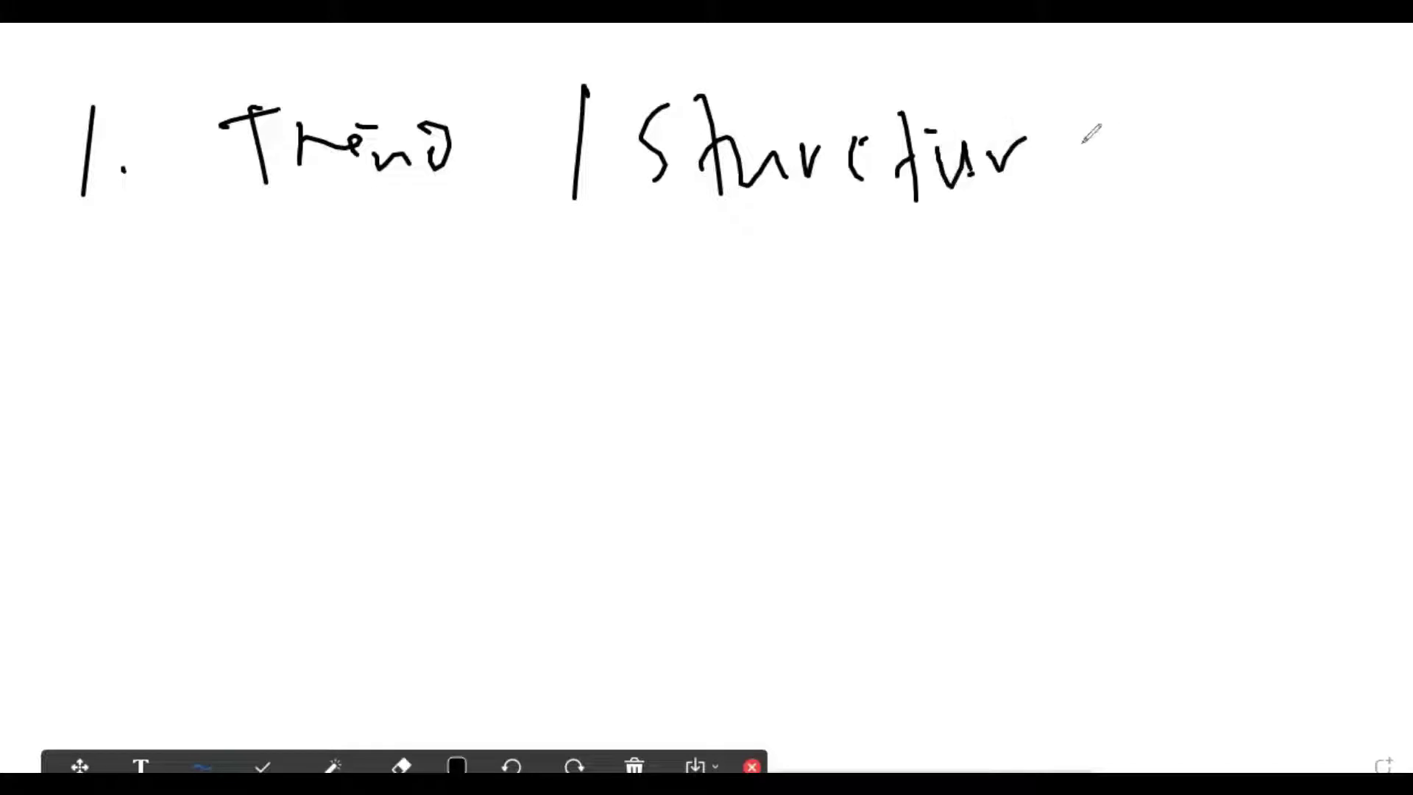
drag(1107, 189, 1164, 161)
mouse_move(1206, 137)
mouse_down()
mouse_move(1221, 162)
mouse_move(1240, 144)
mouse_move(1276, 170)
mouse_up()
click(1270, 135)
drag(1280, 159, 1314, 167)
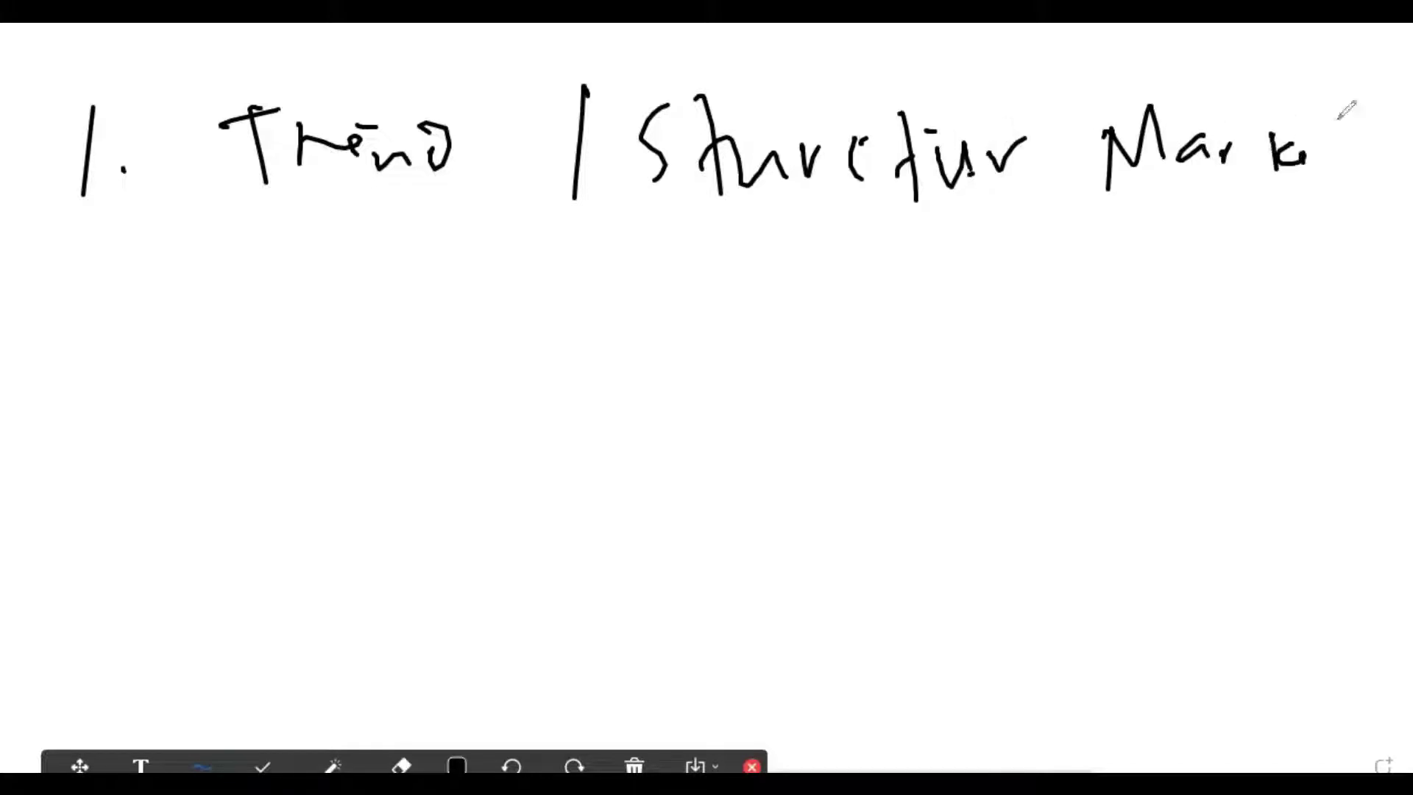
drag(1338, 118, 1348, 174)
drag(1327, 144, 1351, 137)
Handwrite "2. Key level" as the second list item, followed by an arrow.
drag(63, 308, 109, 337)
click(171, 349)
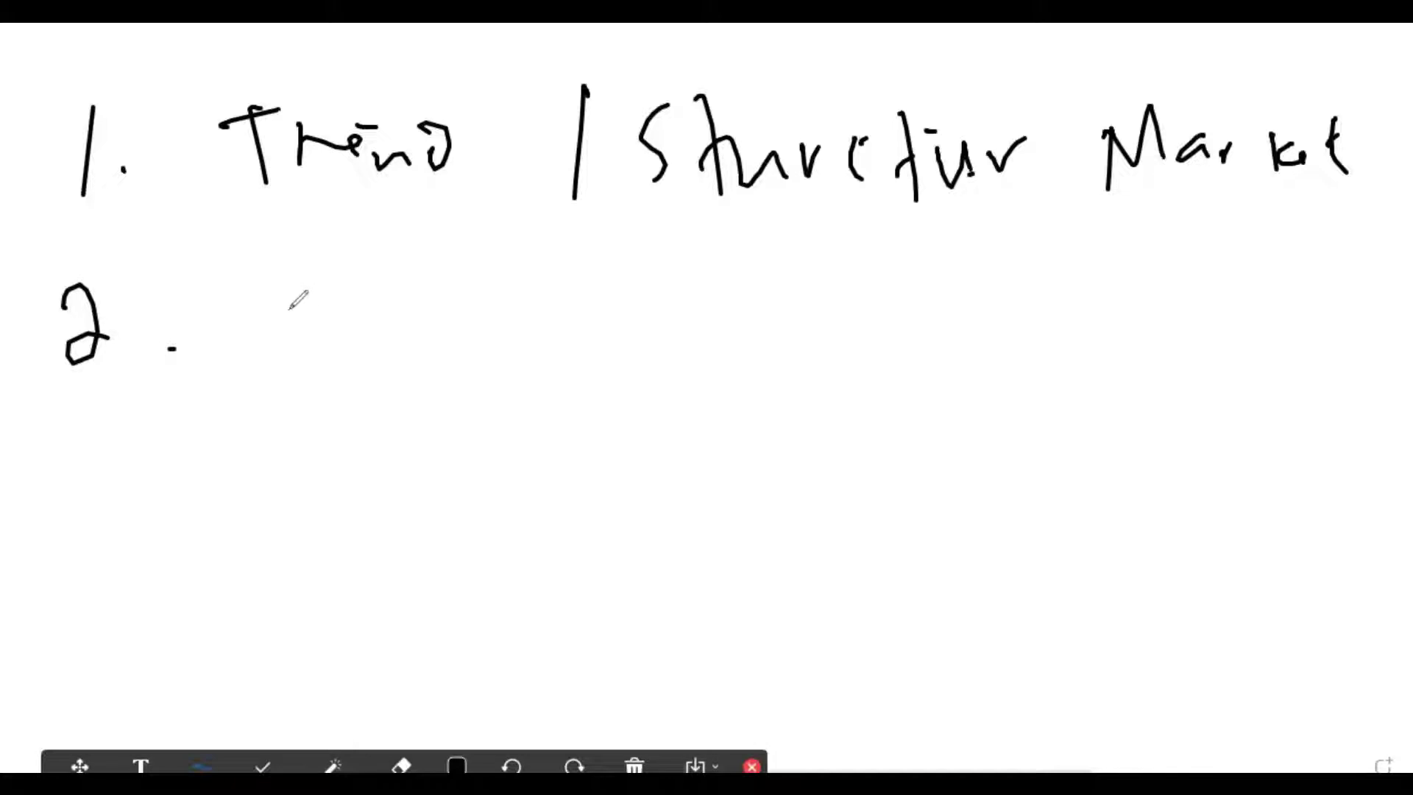
mouse_move(270, 259)
mouse_down()
mouse_move(273, 331)
mouse_move(381, 294)
mouse_up()
drag(382, 294, 370, 377)
mouse_move(478, 252)
mouse_down()
mouse_move(522, 353)
mouse_move(568, 302)
mouse_up()
mouse_move(589, 335)
mouse_down()
mouse_move(604, 324)
mouse_move(636, 376)
mouse_up()
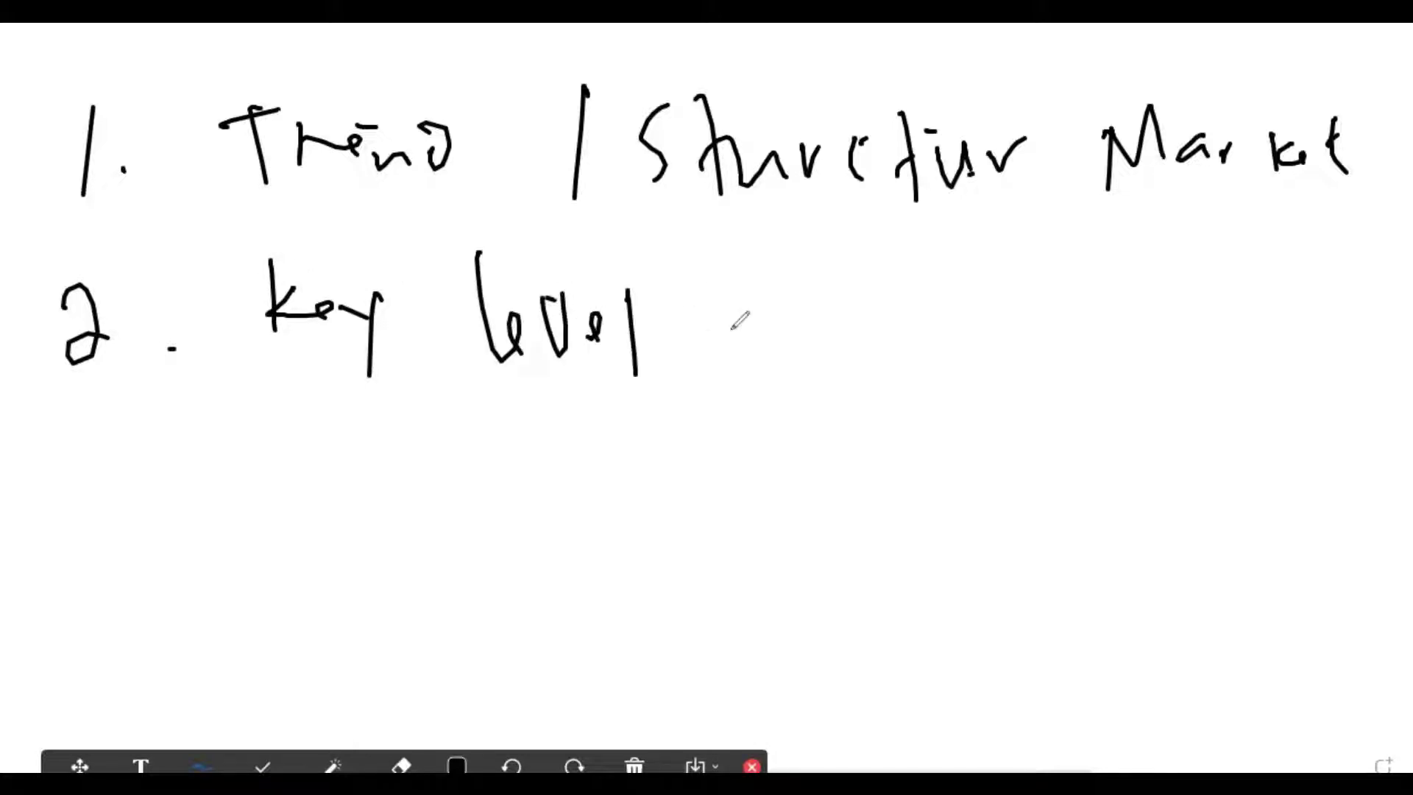
mouse_move(703, 328)
mouse_down()
mouse_move(809, 315)
mouse_move(810, 346)
mouse_up()
drag(802, 292, 806, 338)
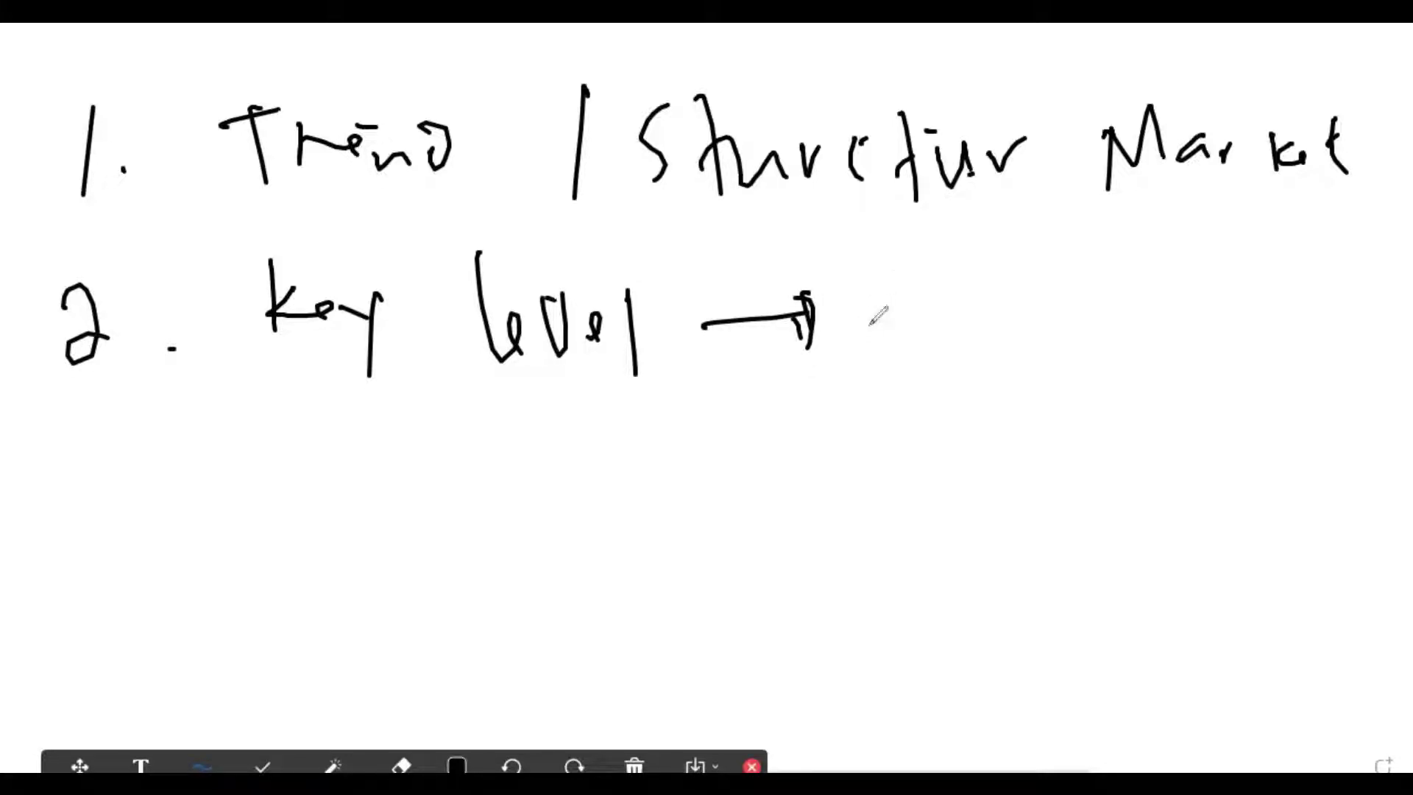
Draw two branches from the key level arrow and label them "Support & Resist" and "Retracement / Correction".
drag(870, 337, 913, 266)
mouse_move(955, 222)
mouse_down()
mouse_move(963, 312)
mouse_move(931, 235)
mouse_move(977, 293)
mouse_move(1038, 247)
mouse_move(1089, 254)
mouse_move(1264, 214)
mouse_move(1297, 225)
mouse_move(1332, 276)
mouse_move(1383, 252)
mouse_move(1390, 283)
mouse_up()
drag(863, 323, 896, 388)
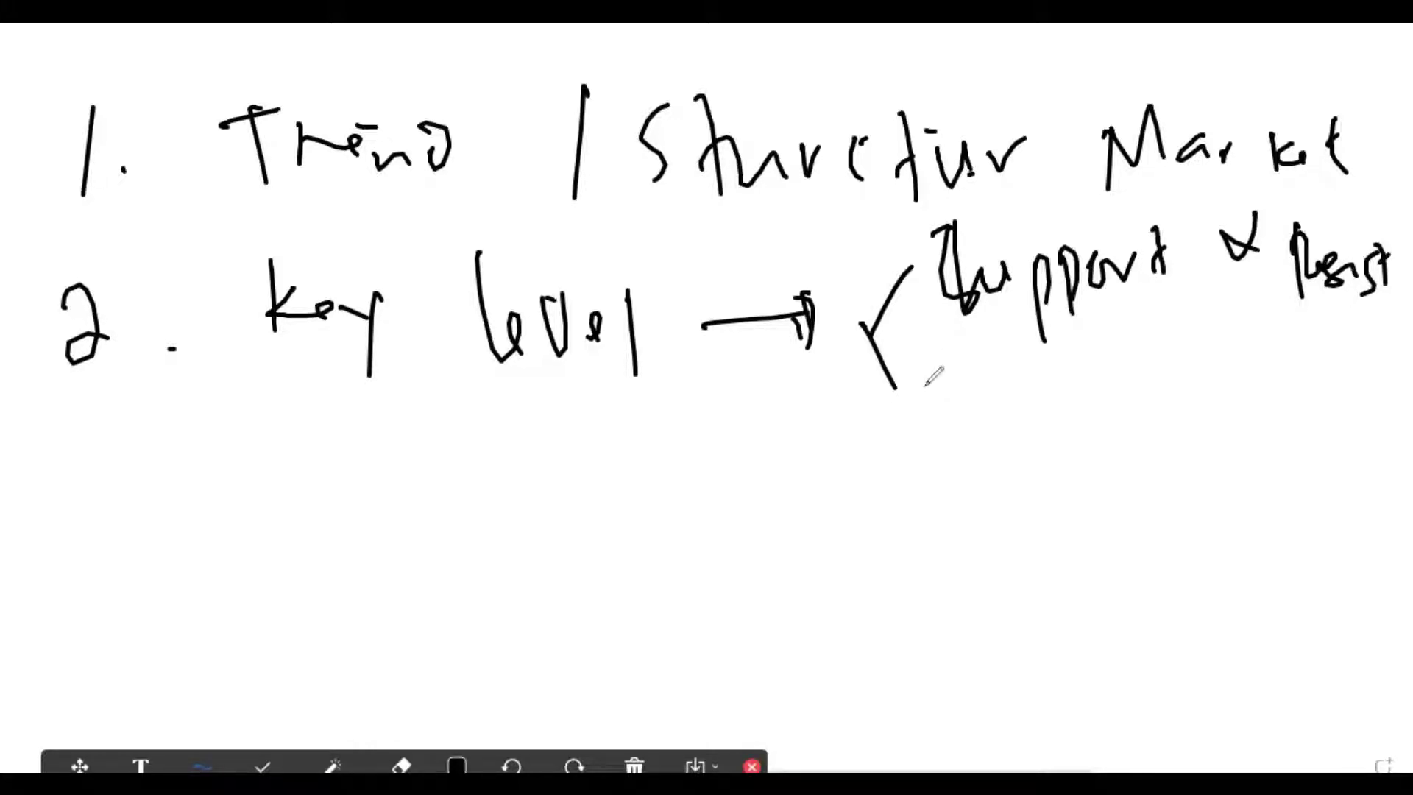
drag(926, 352, 946, 452)
drag(925, 354, 975, 397)
mouse_move(990, 346)
mouse_down()
mouse_move(995, 394)
mouse_move(1060, 372)
mouse_move(1084, 390)
mouse_move(1243, 383)
mouse_up()
drag(1311, 327, 1292, 423)
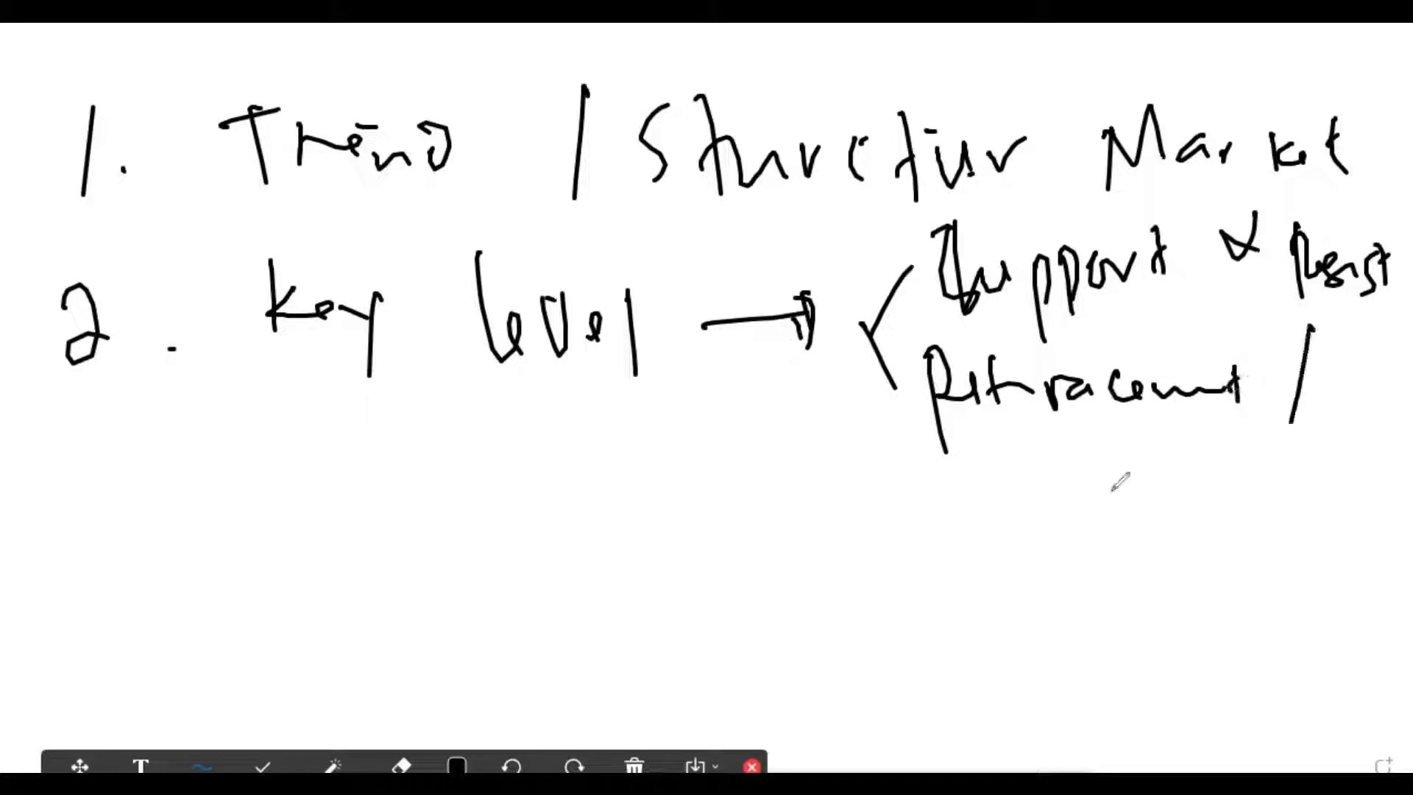
drag(1018, 465, 1003, 497)
mouse_move(1060, 473)
mouse_down()
mouse_move(1255, 462)
mouse_move(1317, 493)
mouse_up()
drag(1319, 501, 1331, 493)
drag(1244, 456, 1284, 450)
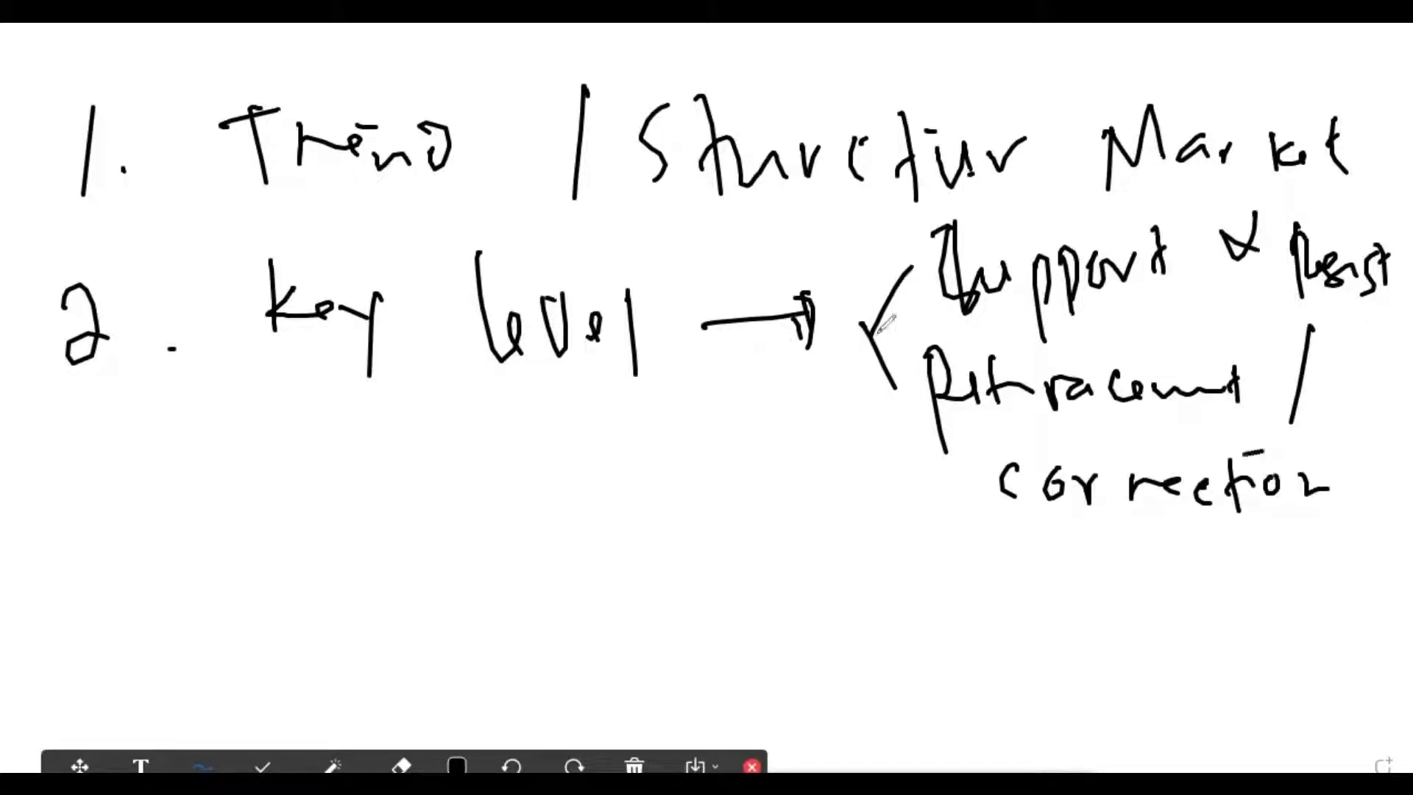
Draw a third branch from the key level arrow and label it "Breakout".
drag(862, 322, 875, 474)
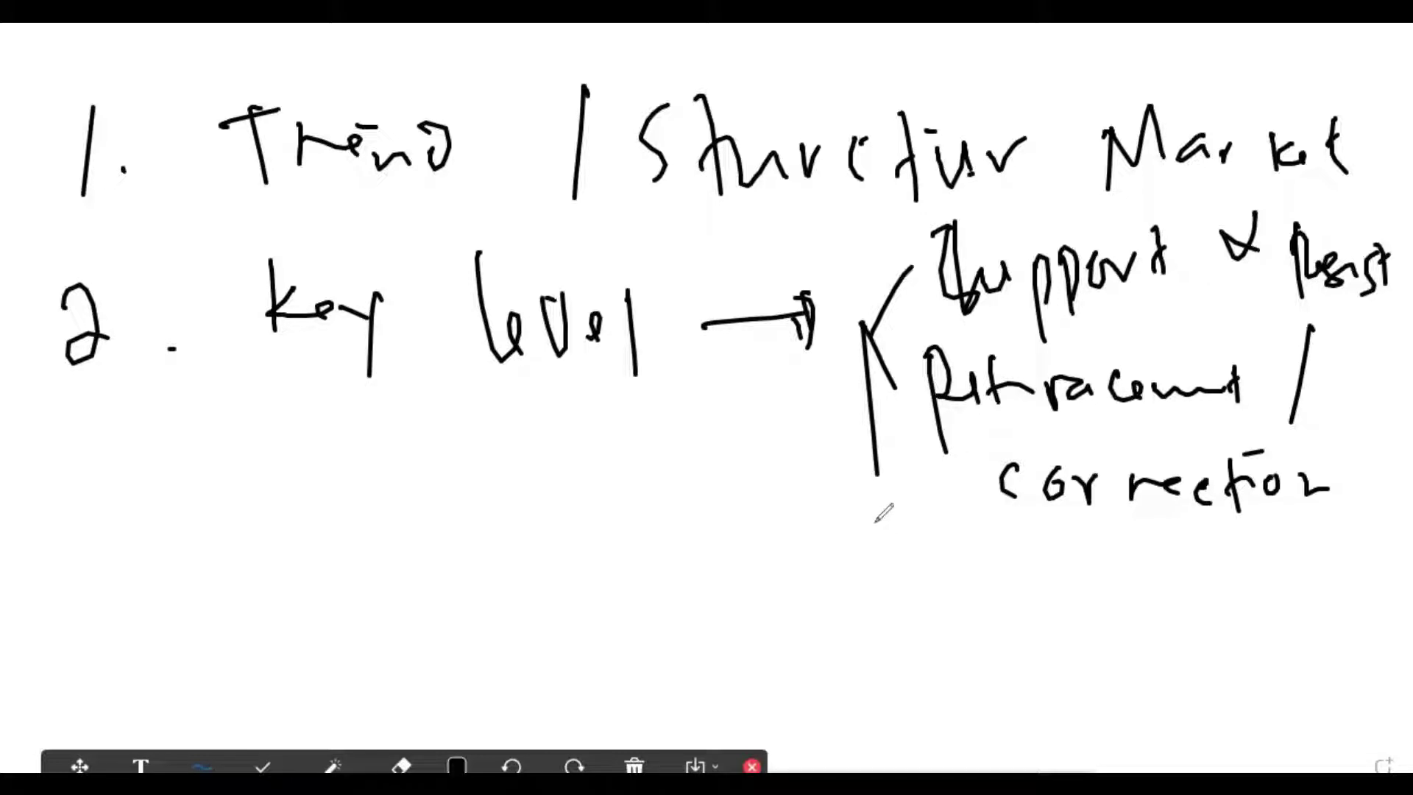
mouse_move(869, 502)
mouse_down()
mouse_move(874, 577)
mouse_move(1058, 555)
mouse_move(1093, 577)
mouse_up()
click(1110, 558)
drag(1143, 549, 1166, 540)
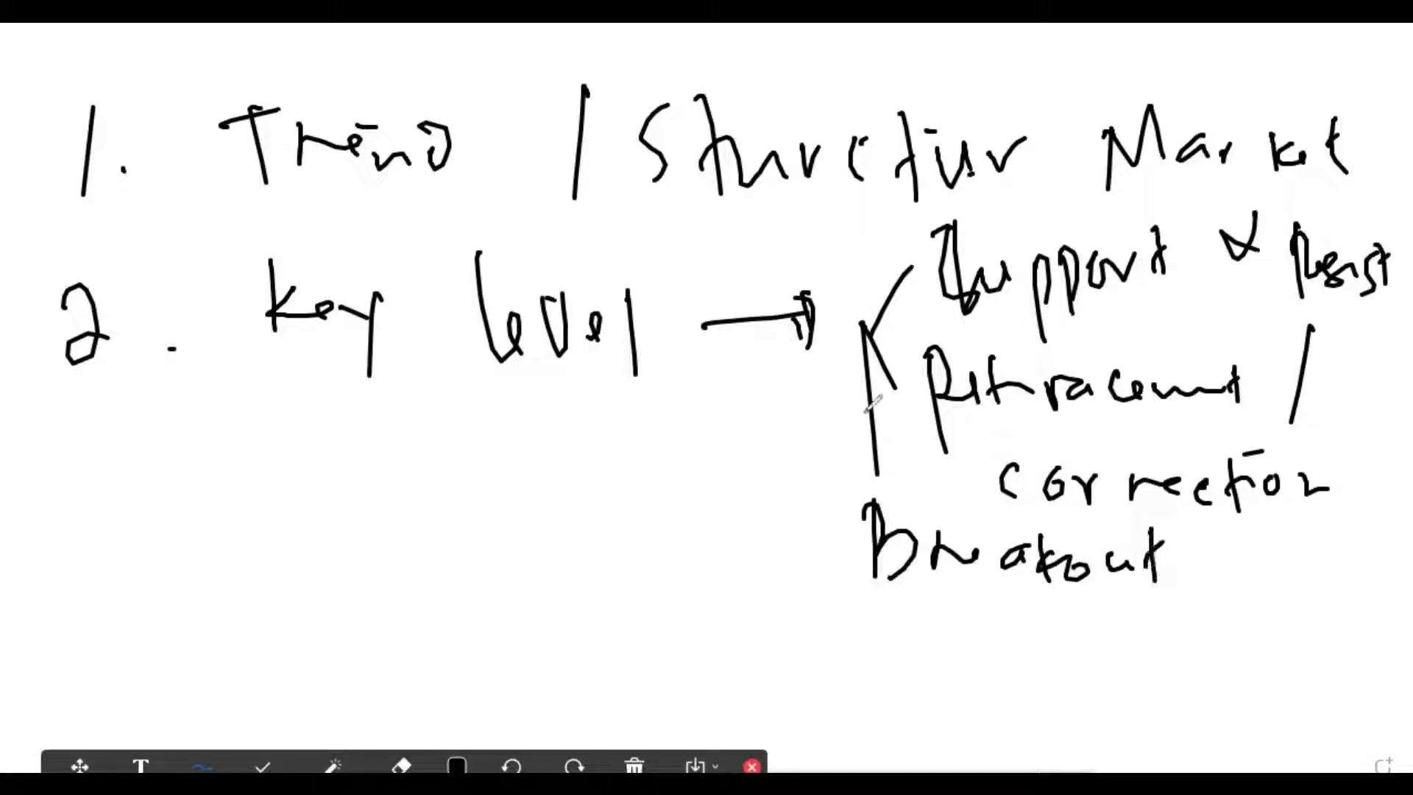
Draw a fourth branch from the key level arrow and label it "Reversal Trend".
mouse_move(862, 324)
mouse_down()
mouse_move(840, 585)
mouse_move(861, 658)
mouse_up()
mouse_move(866, 600)
mouse_down()
mouse_move(901, 630)
mouse_move(943, 614)
mouse_move(966, 638)
mouse_up()
mouse_move(972, 622)
mouse_down()
mouse_move(993, 617)
mouse_move(1027, 653)
mouse_move(1076, 651)
mouse_up()
mouse_move(1089, 611)
mouse_down()
mouse_move(1117, 655)
mouse_move(1207, 620)
mouse_up()
mouse_move(1195, 622)
mouse_down()
mouse_move(1197, 661)
mouse_move(1262, 621)
mouse_up()
mouse_move(1272, 625)
mouse_down()
mouse_move(1292, 616)
mouse_move(1289, 637)
mouse_up()
mouse_move(1299, 622)
mouse_down()
mouse_move(1323, 641)
mouse_move(1323, 602)
mouse_up()
click(1381, 629)
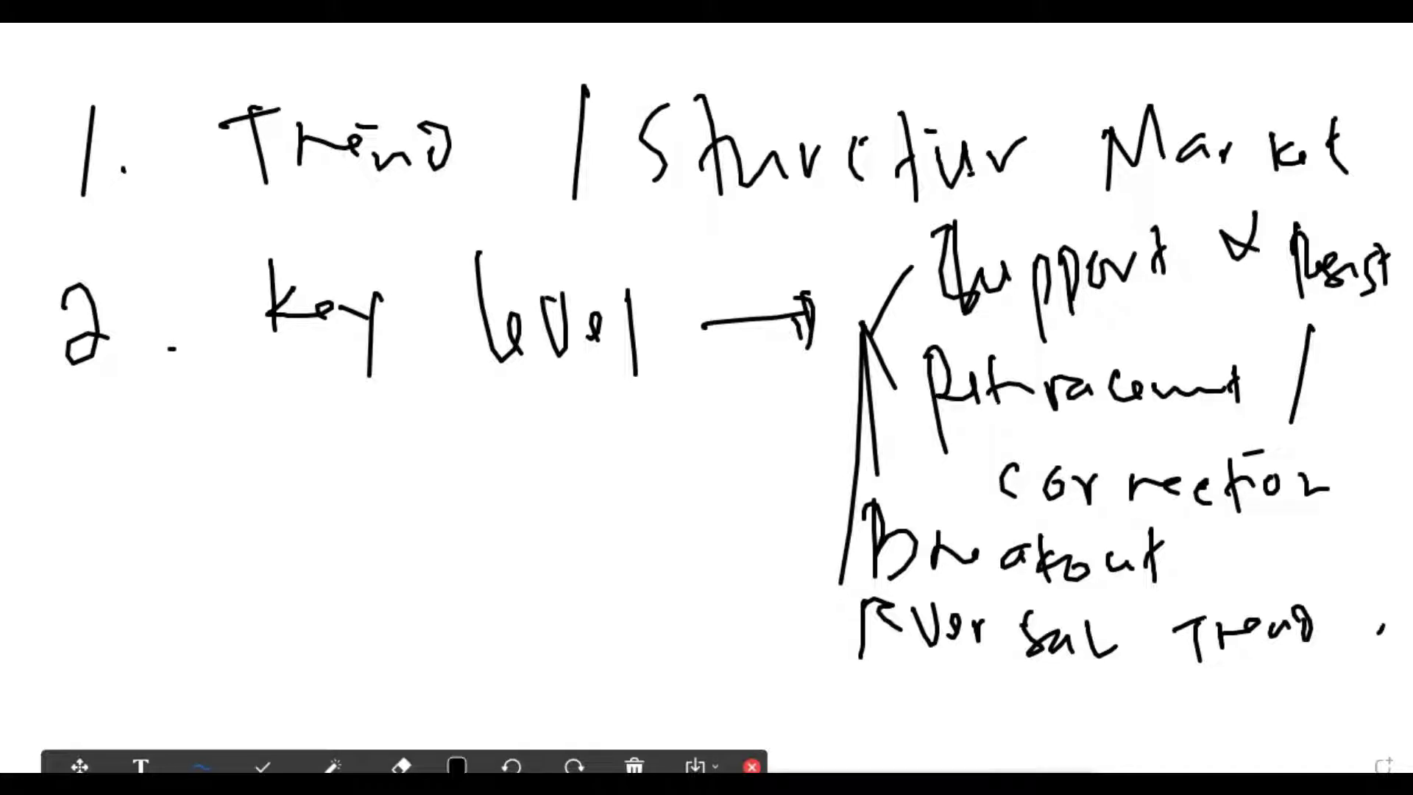
Handwrite "3. Trigger" as the third list item, underline the word and circle it.
mouse_move(46, 618)
mouse_down()
mouse_move(89, 661)
mouse_move(75, 691)
mouse_up()
click(131, 671)
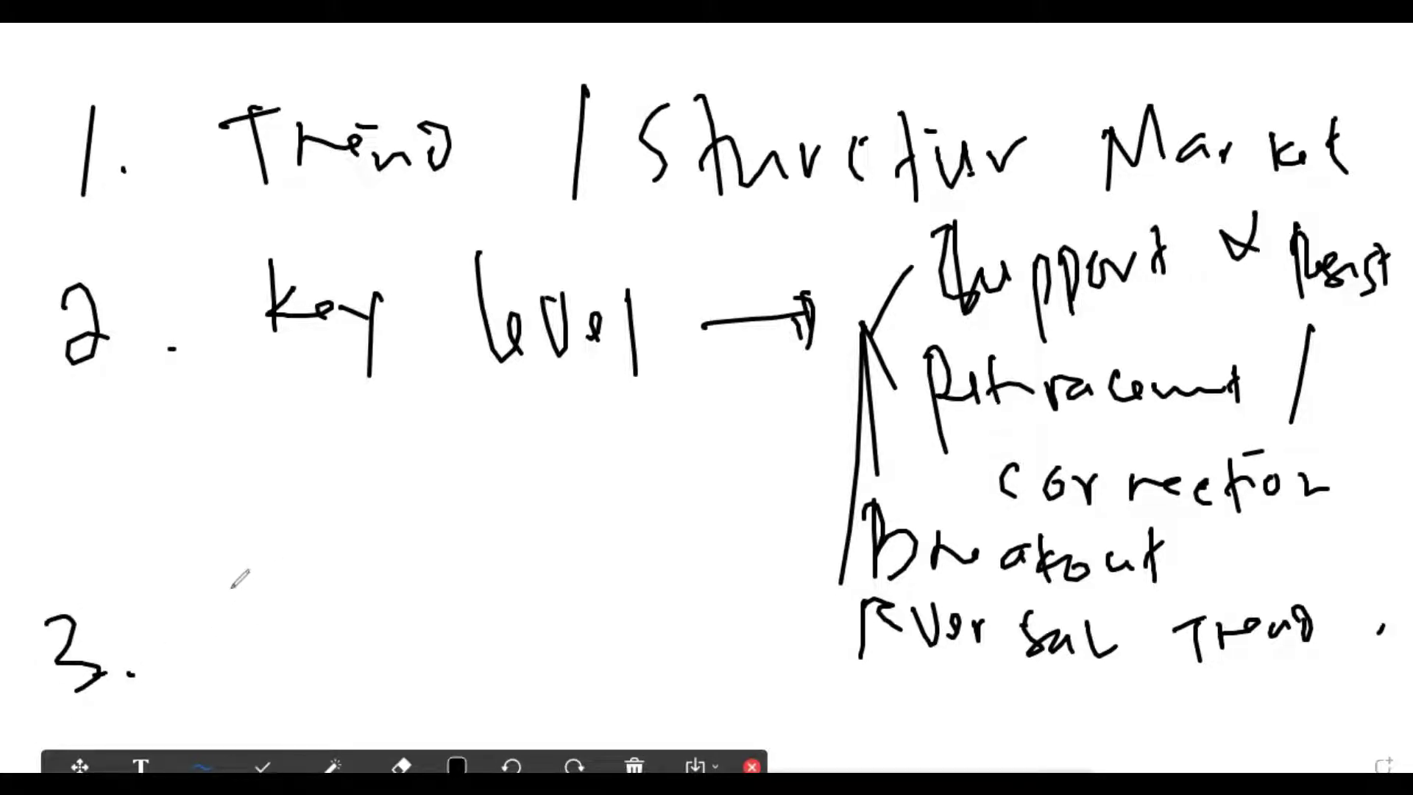
drag(210, 593, 258, 568)
mouse_move(237, 573)
mouse_down()
mouse_move(246, 629)
mouse_move(302, 587)
mouse_move(439, 646)
mouse_up()
click(333, 580)
drag(441, 596, 462, 618)
drag(482, 598, 525, 585)
drag(294, 686, 344, 671)
drag(322, 708, 333, 700)
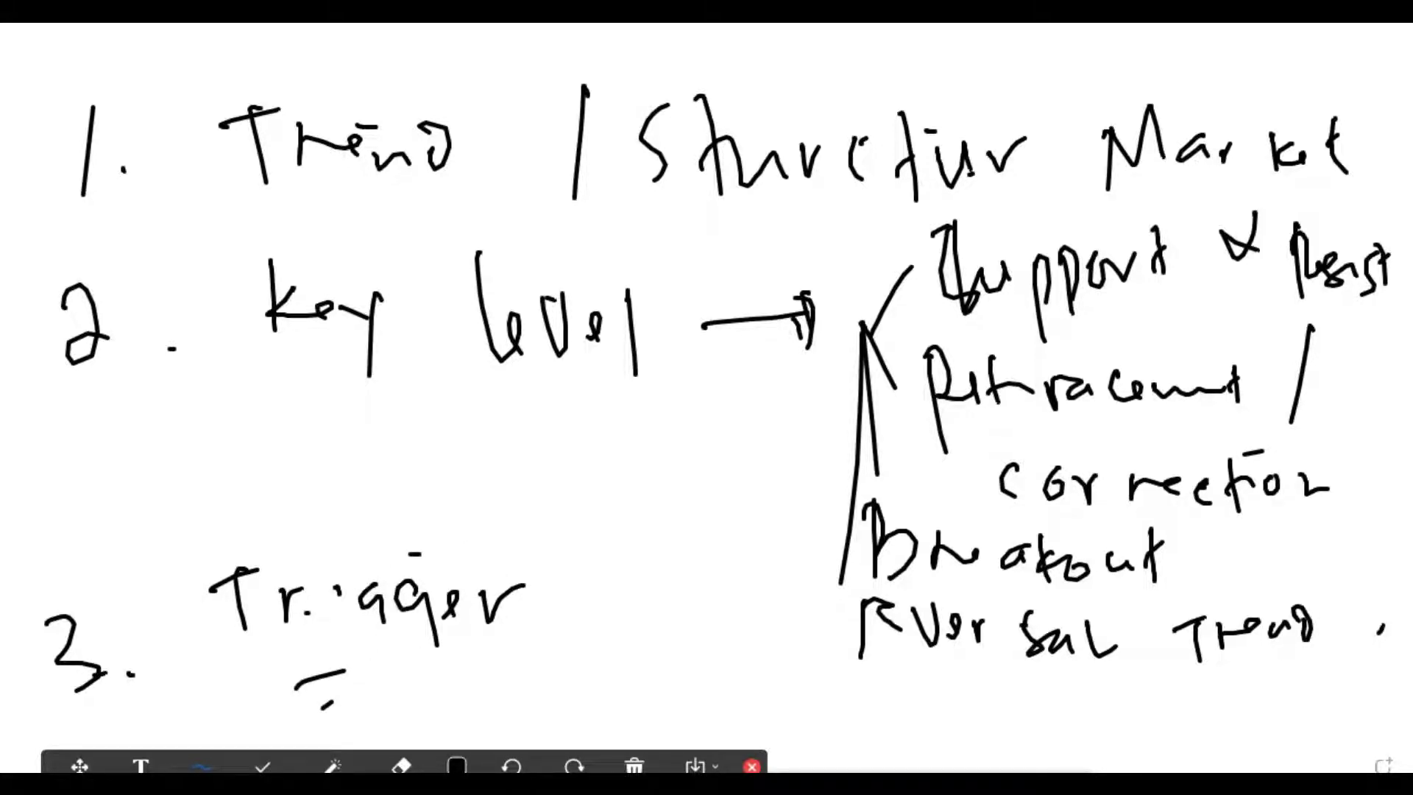
mouse_move(398, 491)
mouse_down()
mouse_move(239, 526)
mouse_move(348, 466)
mouse_up()
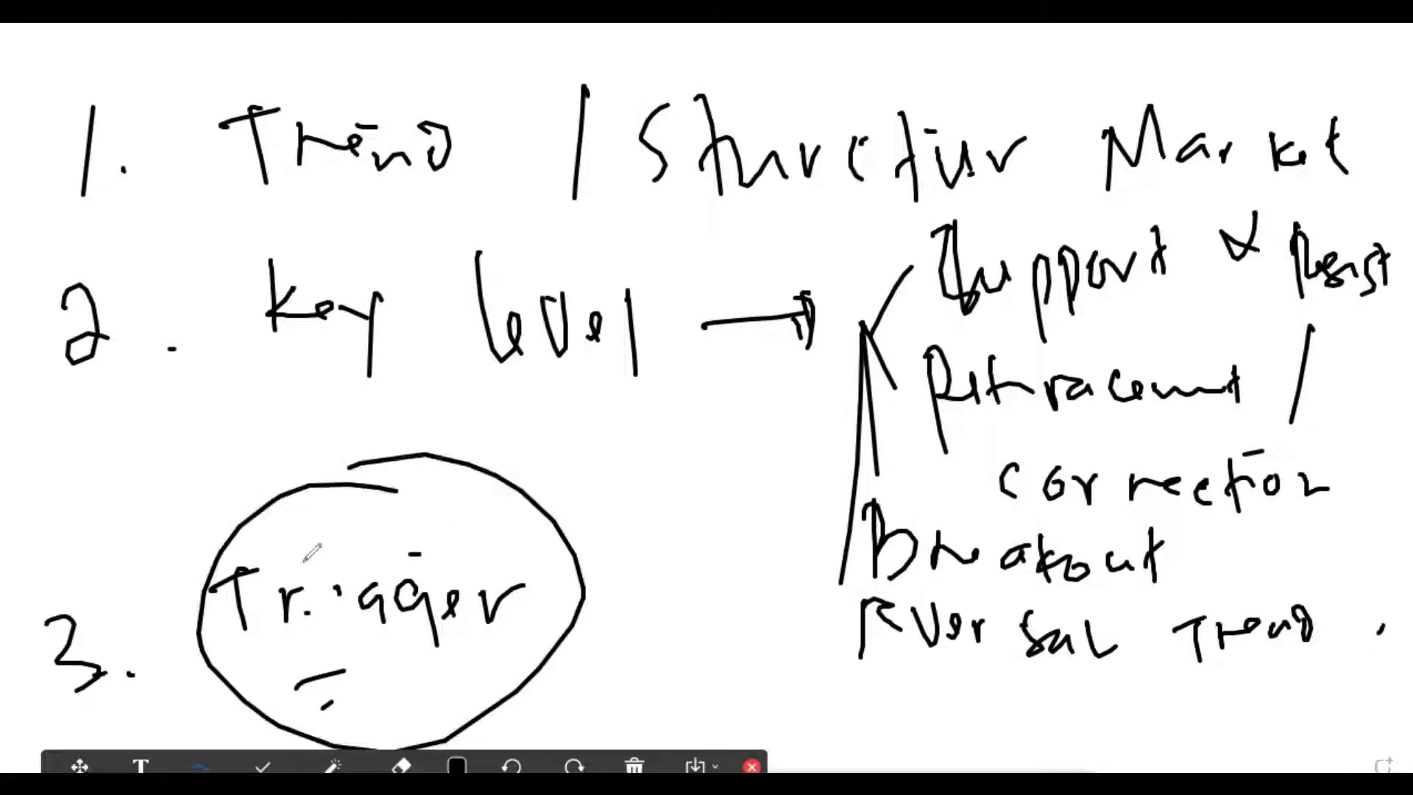
Draw a double arrow from the circled Trigger and handwrite "Candlestick" as its first bullet.
drag(532, 644, 604, 633)
drag(549, 671, 596, 668)
drag(601, 615, 624, 675)
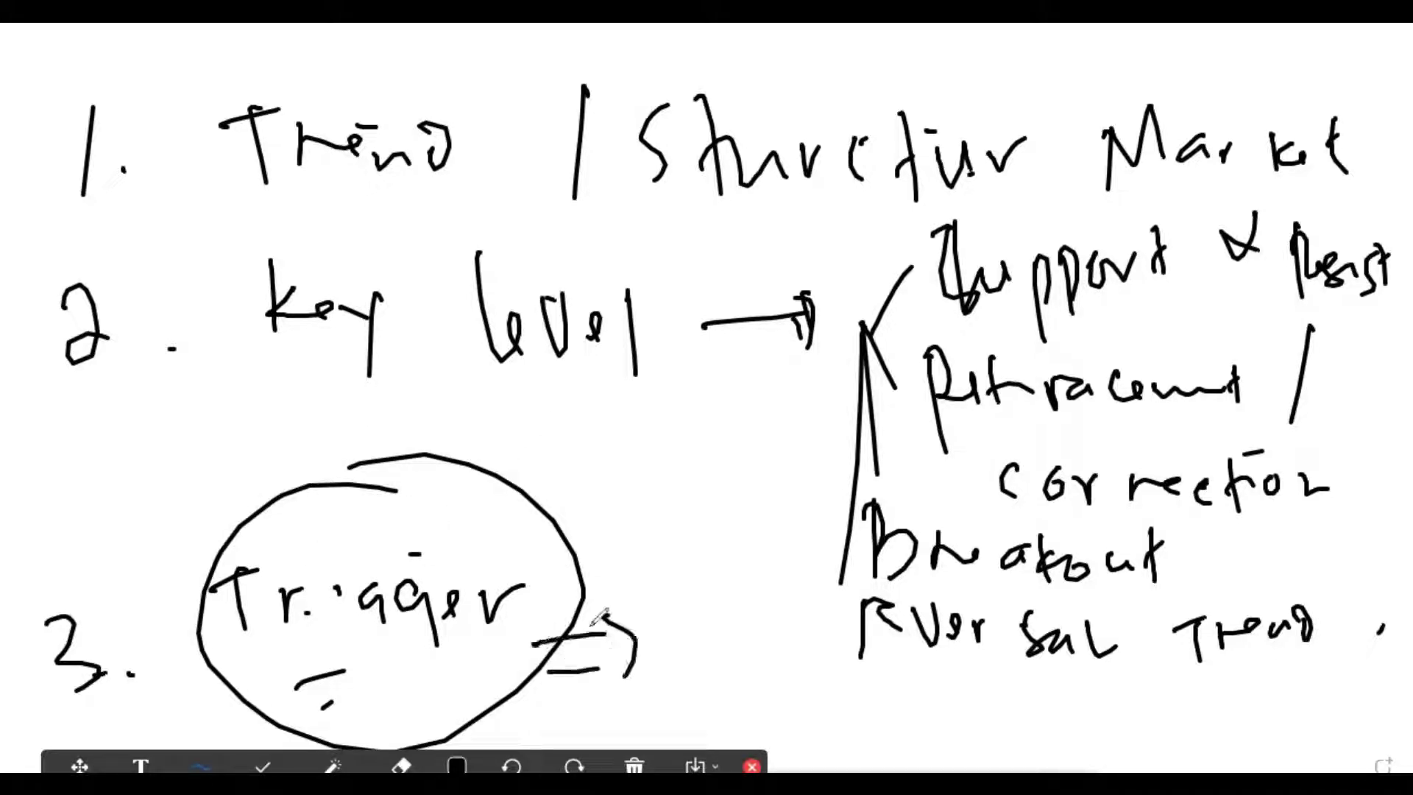
drag(683, 635, 692, 672)
mouse_move(725, 654)
mouse_down()
mouse_move(730, 673)
mouse_move(758, 674)
mouse_up()
mouse_move(774, 688)
mouse_down()
mouse_move(780, 666)
mouse_move(869, 662)
mouse_move(890, 699)
mouse_move(920, 684)
mouse_move(929, 708)
mouse_up()
drag(950, 688, 975, 720)
drag(990, 683, 979, 708)
click(646, 667)
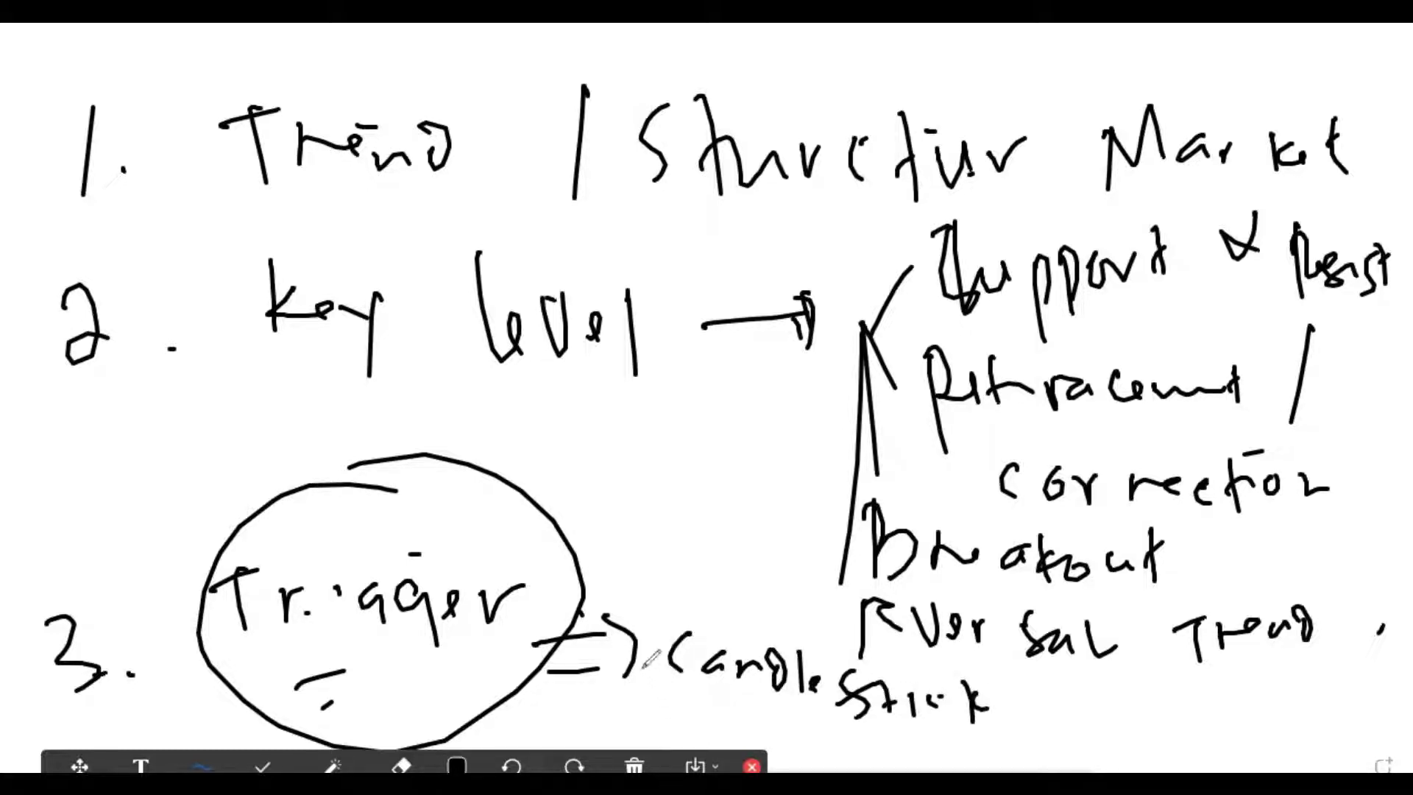
Add the handwritten bullets "Cange Colour Candle" and "Rijection" to the Trigger item.
drag(624, 712, 635, 722)
mouse_move(702, 704)
mouse_down()
mouse_move(707, 734)
mouse_move(772, 718)
mouse_move(769, 757)
mouse_move(812, 752)
mouse_up()
mouse_move(912, 720)
mouse_down()
mouse_move(903, 758)
mouse_move(951, 718)
mouse_move(1014, 756)
mouse_up()
mouse_move(1115, 700)
mouse_down()
mouse_move(1100, 717)
mouse_move(1134, 750)
mouse_move(1227, 744)
mouse_up()
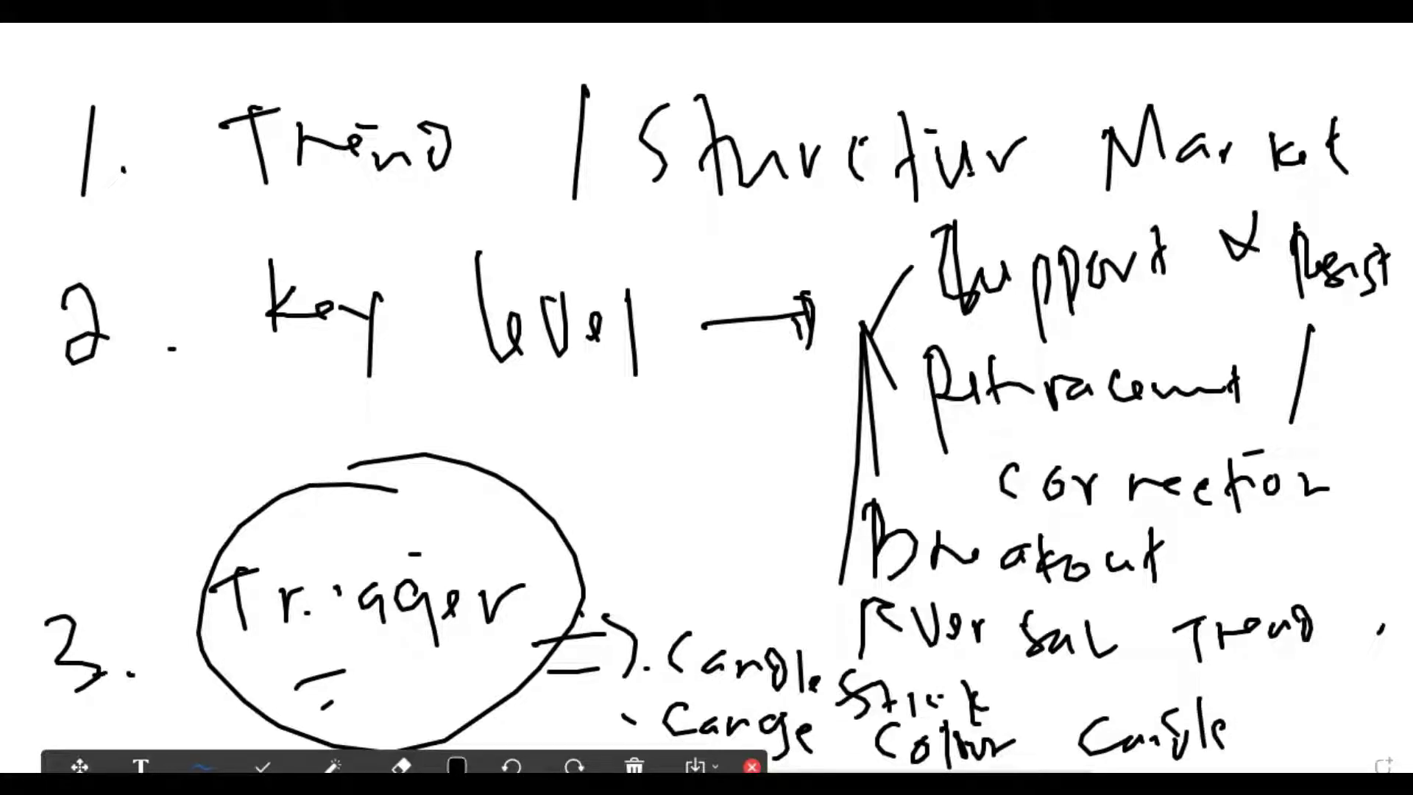
click(666, 596)
mouse_move(698, 570)
mouse_down()
mouse_move(718, 605)
mouse_move(771, 582)
mouse_move(828, 622)
mouse_move(826, 646)
mouse_move(911, 655)
mouse_up()
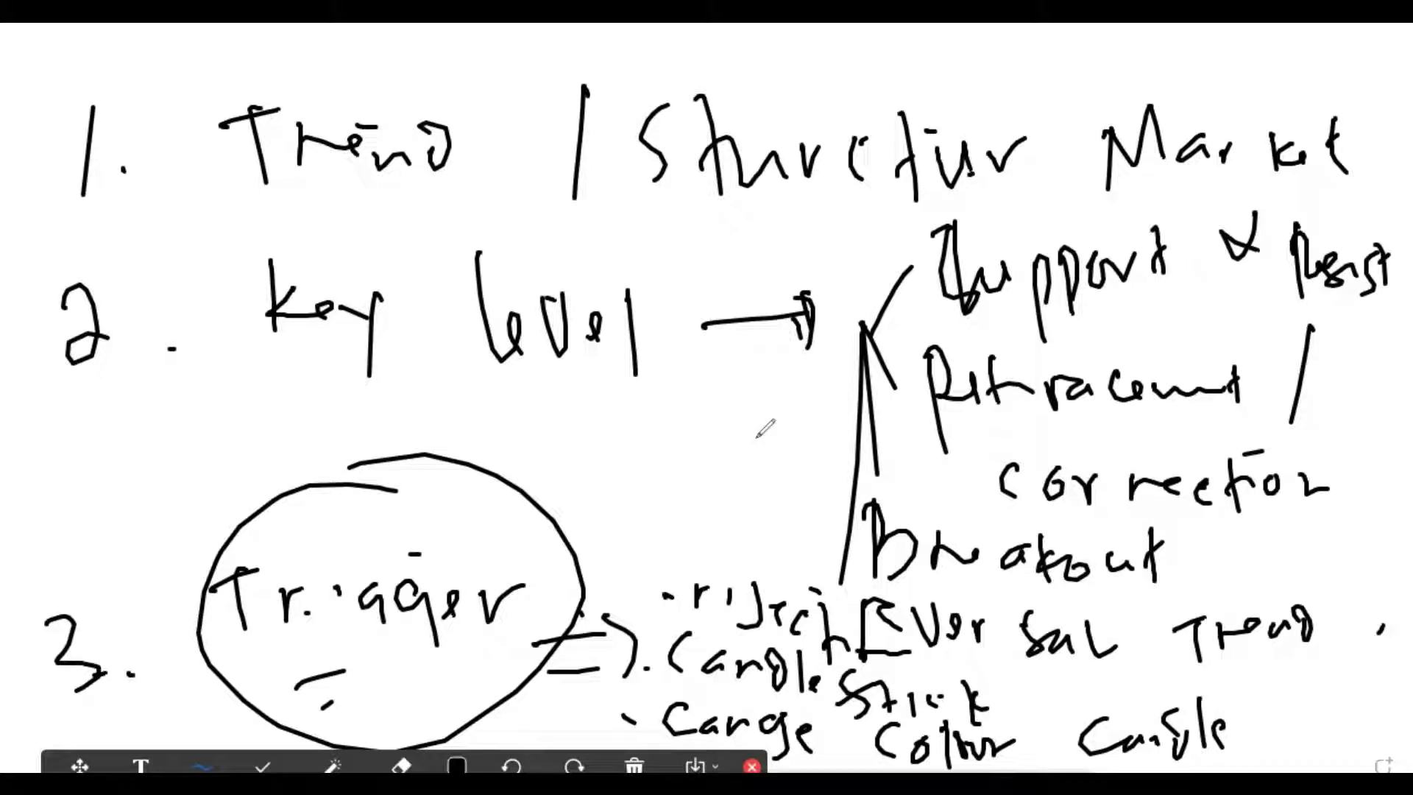
Draw a tall box around the list numbers 1, 2 and 3.
drag(33, 53, 170, 733)
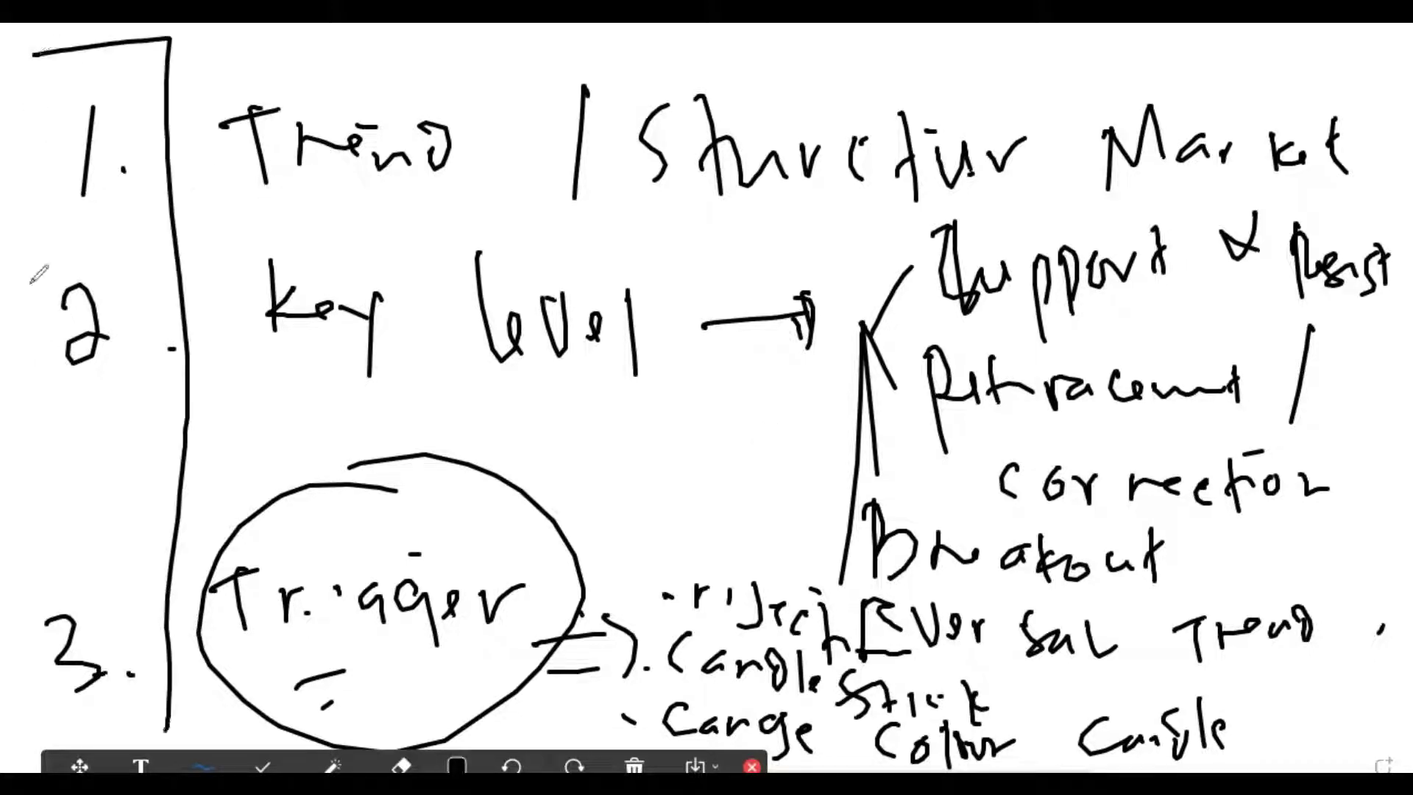
mouse_move(20, 68)
mouse_down()
mouse_move(3, 699)
mouse_move(114, 725)
mouse_up()
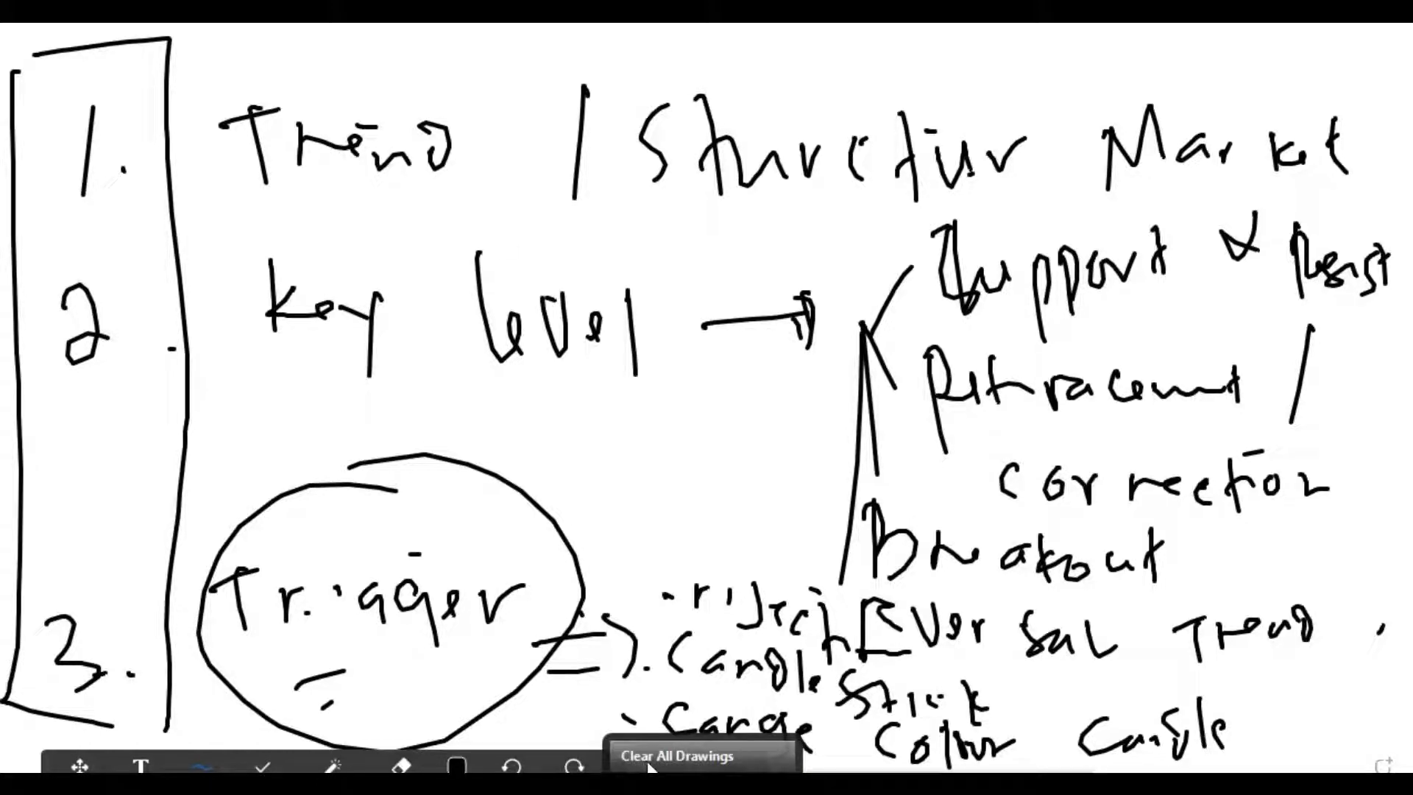
Switch the Zoom share from the whiteboard to the screen with MetaTrader and show the newest XAUUSD candles.
mouse_move(972, 765)
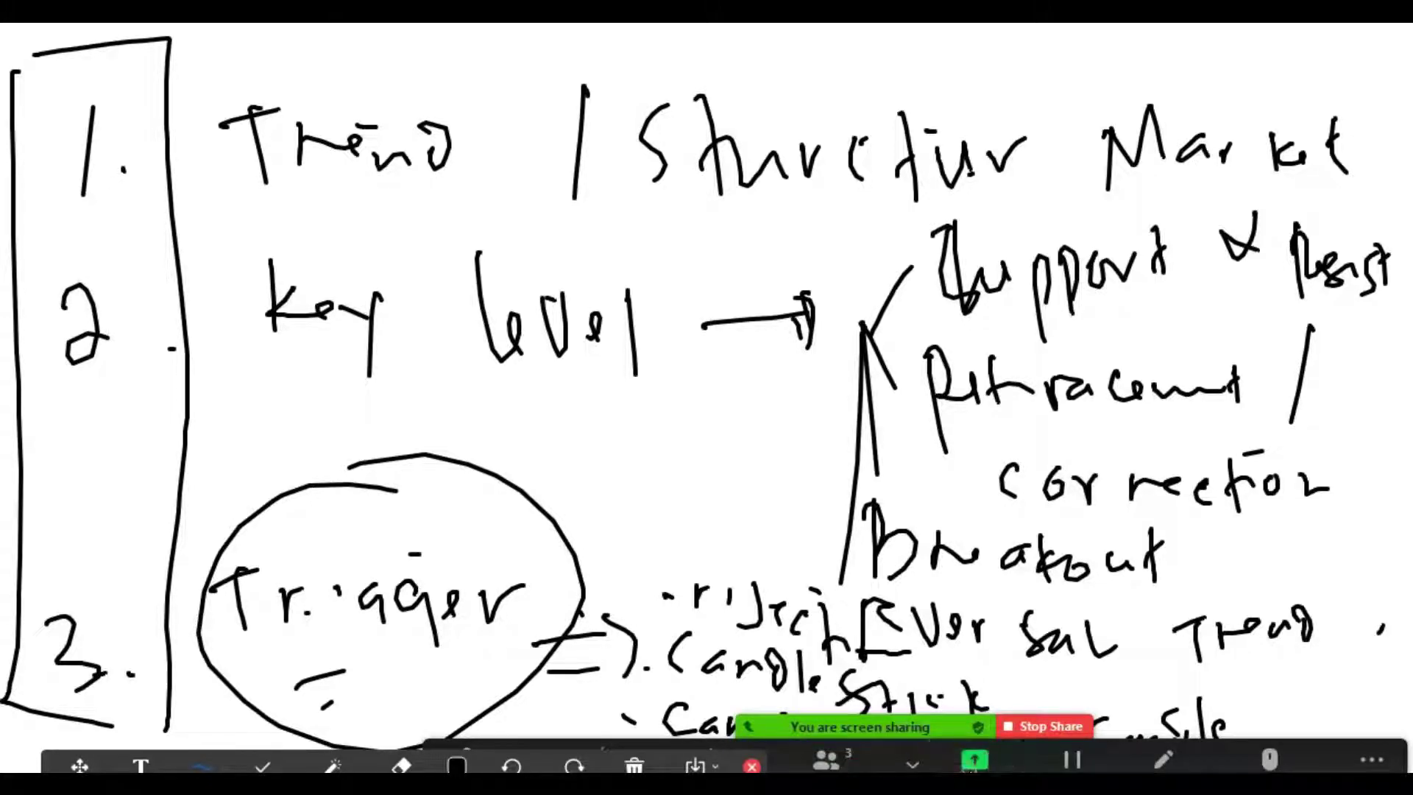
click(974, 760)
double_click(315, 372)
scroll(807, 299, down, 5)
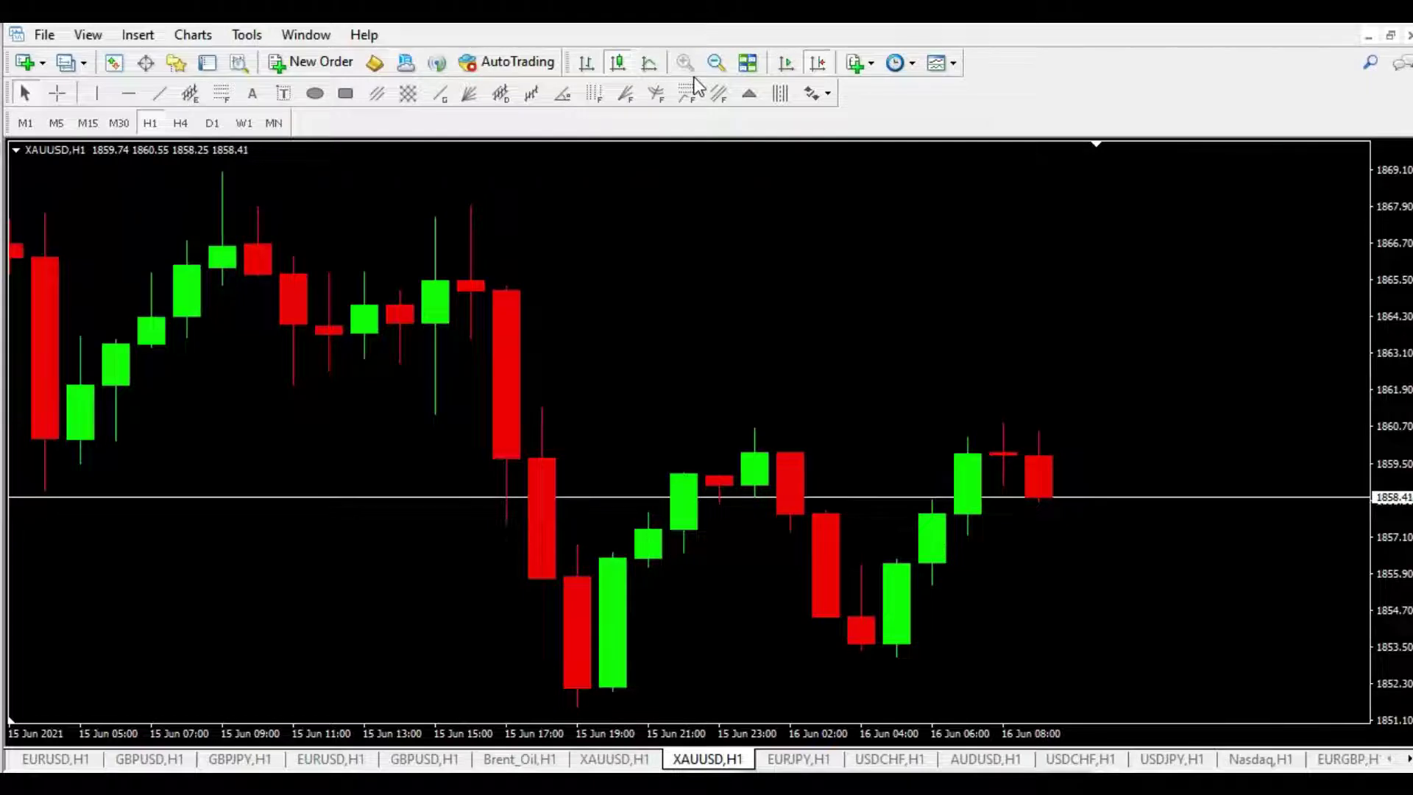
Draw a trendline from the 16 Jun 05:00 candle's low to the 07:00 candle's high and activate the crosshair.
click(159, 93)
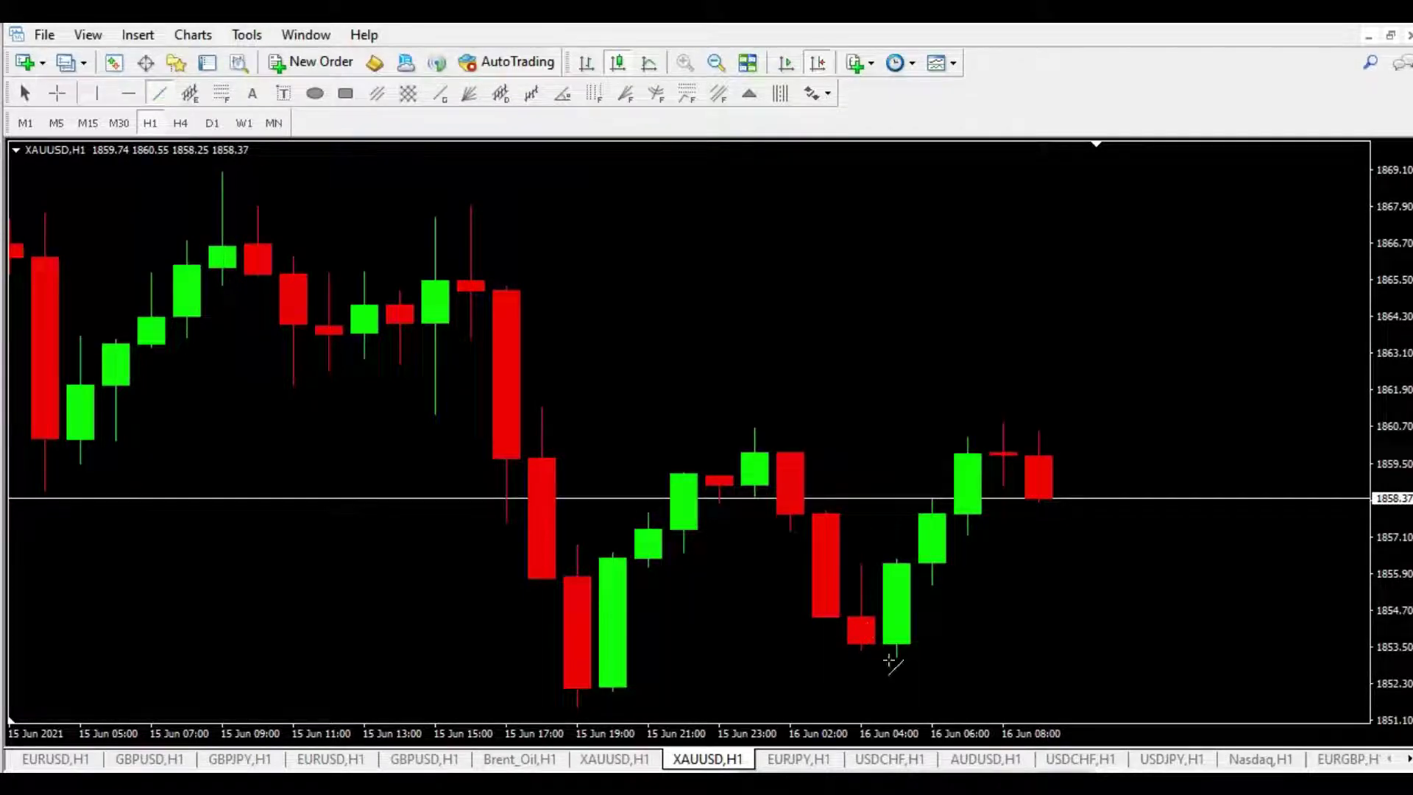
drag(896, 655, 967, 439)
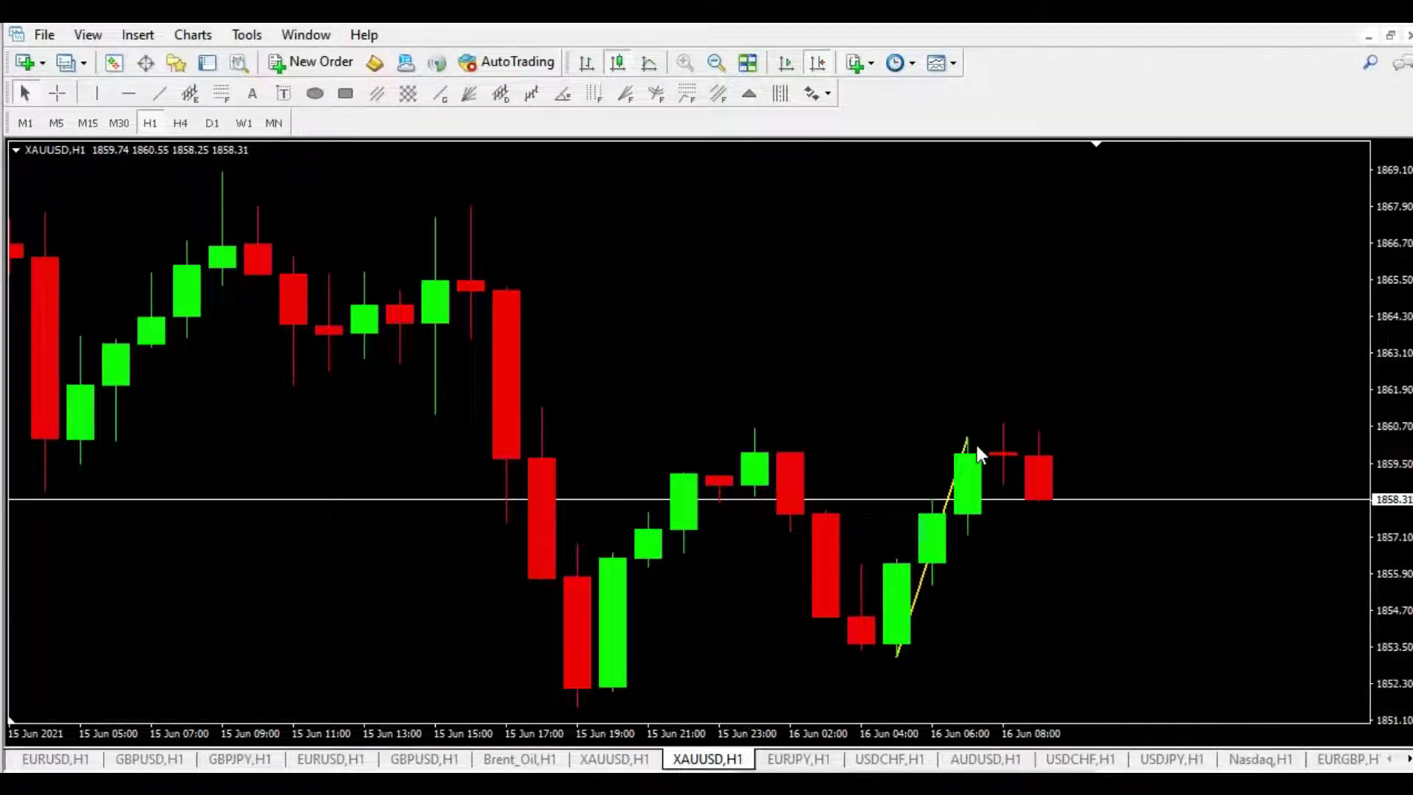
click(57, 92)
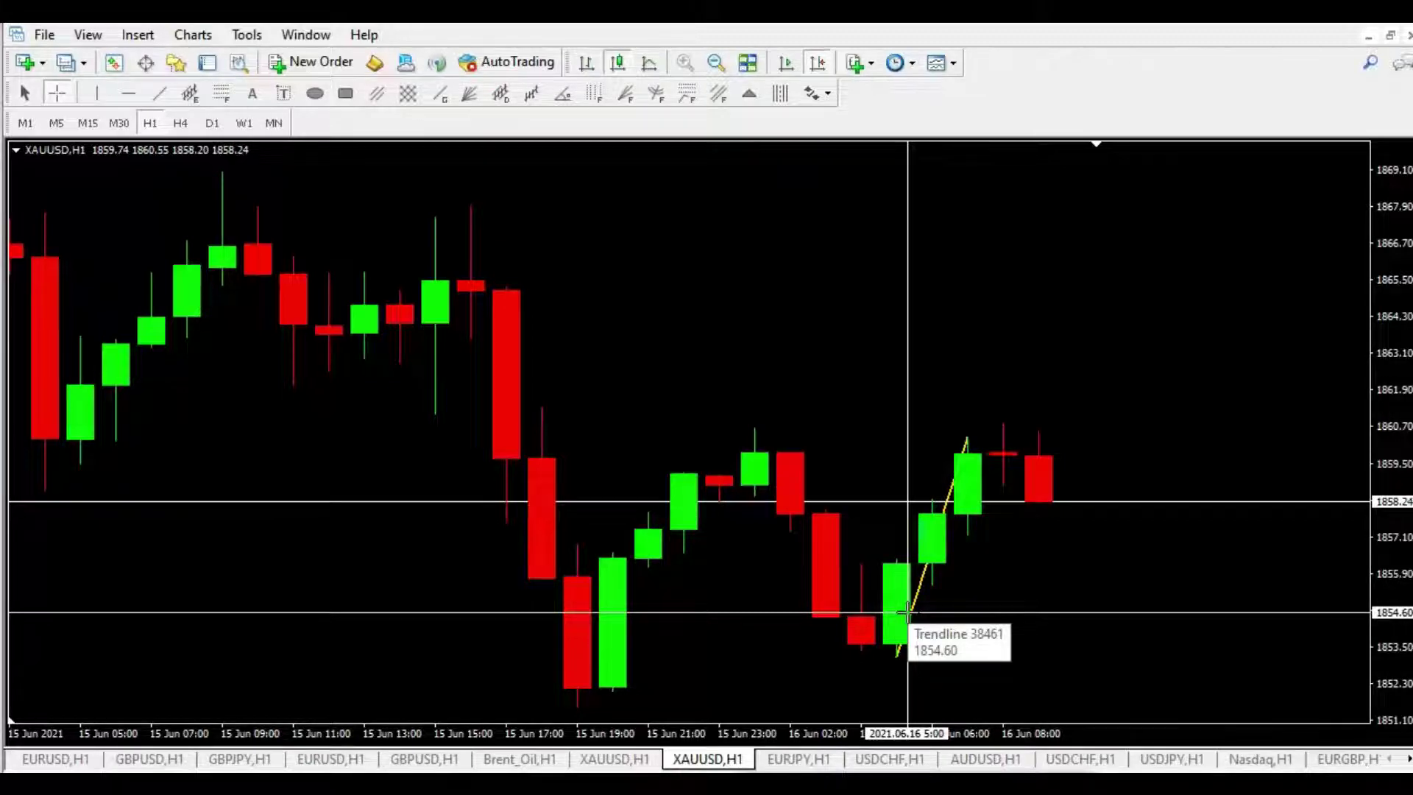
Trace the rise from the 16 Jun 05:00 candle's low to the 07:00 candle's high with the crosshair.
click(984, 490)
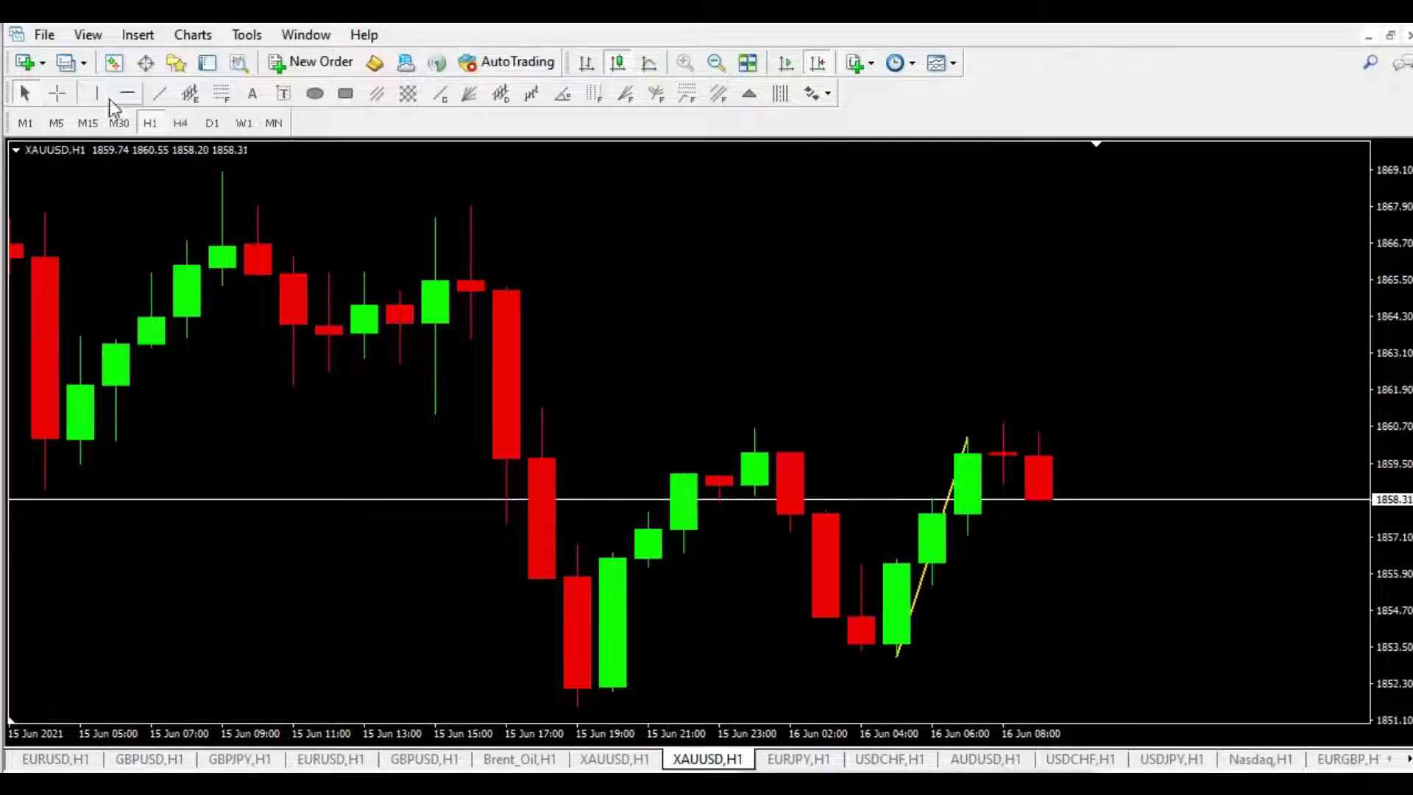
click(56, 94)
drag(892, 649, 986, 443)
Add the text label "1. Structure" beside the yellow trendline and place it just below the 07:00 candle.
click(251, 94)
click(968, 630)
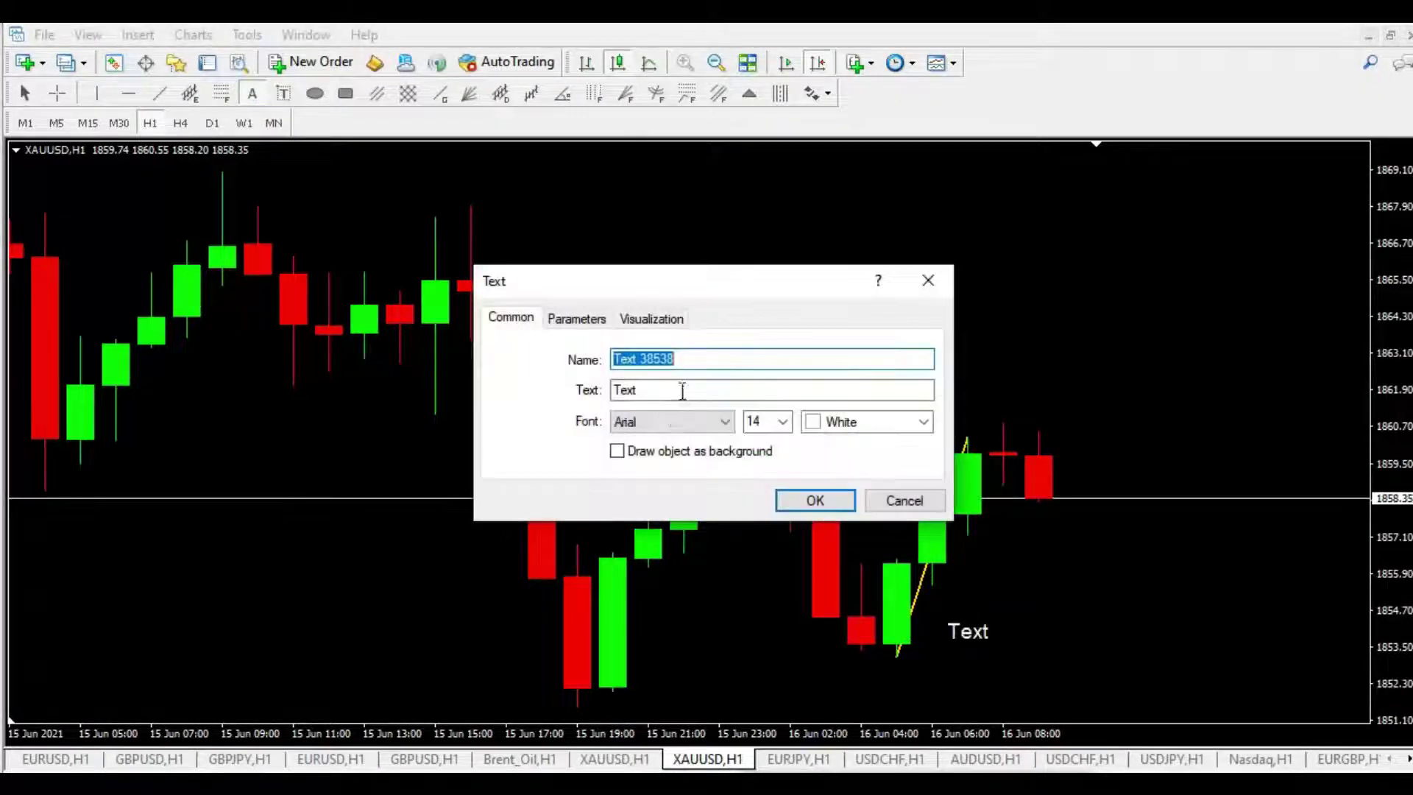
double_click(662, 390)
text(S)
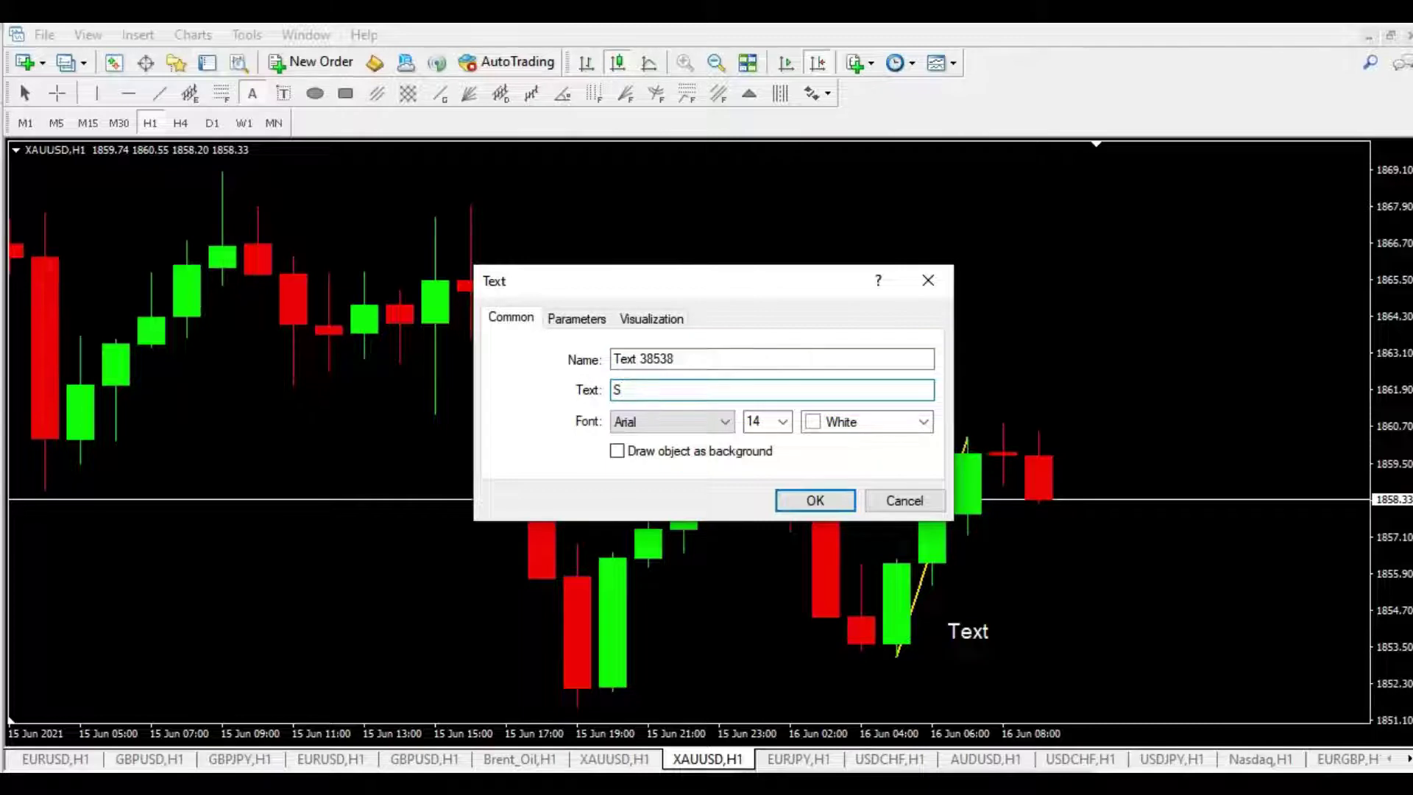
text(tep)
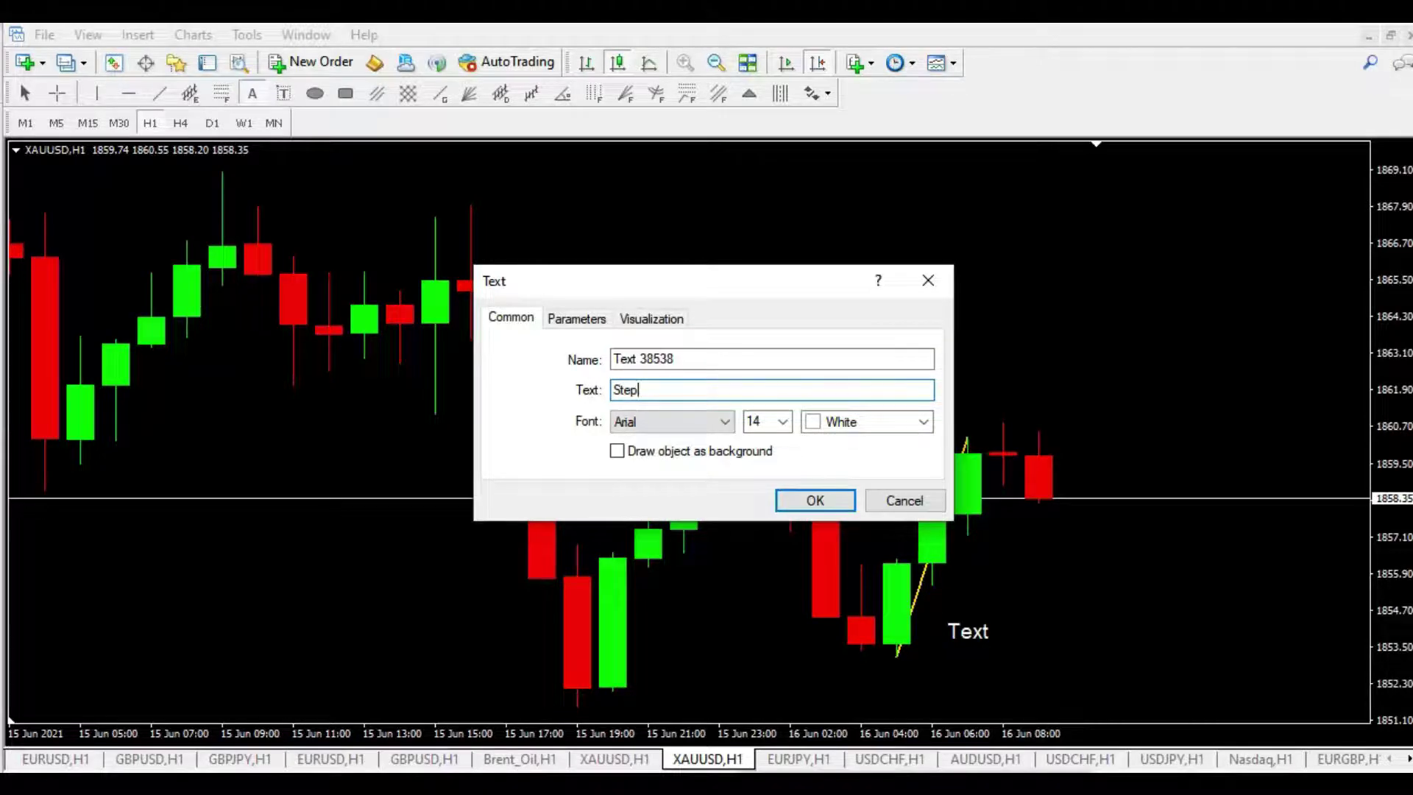
key(BackSpace)
key(BackSpace)
text(1/)
key(alt+space)
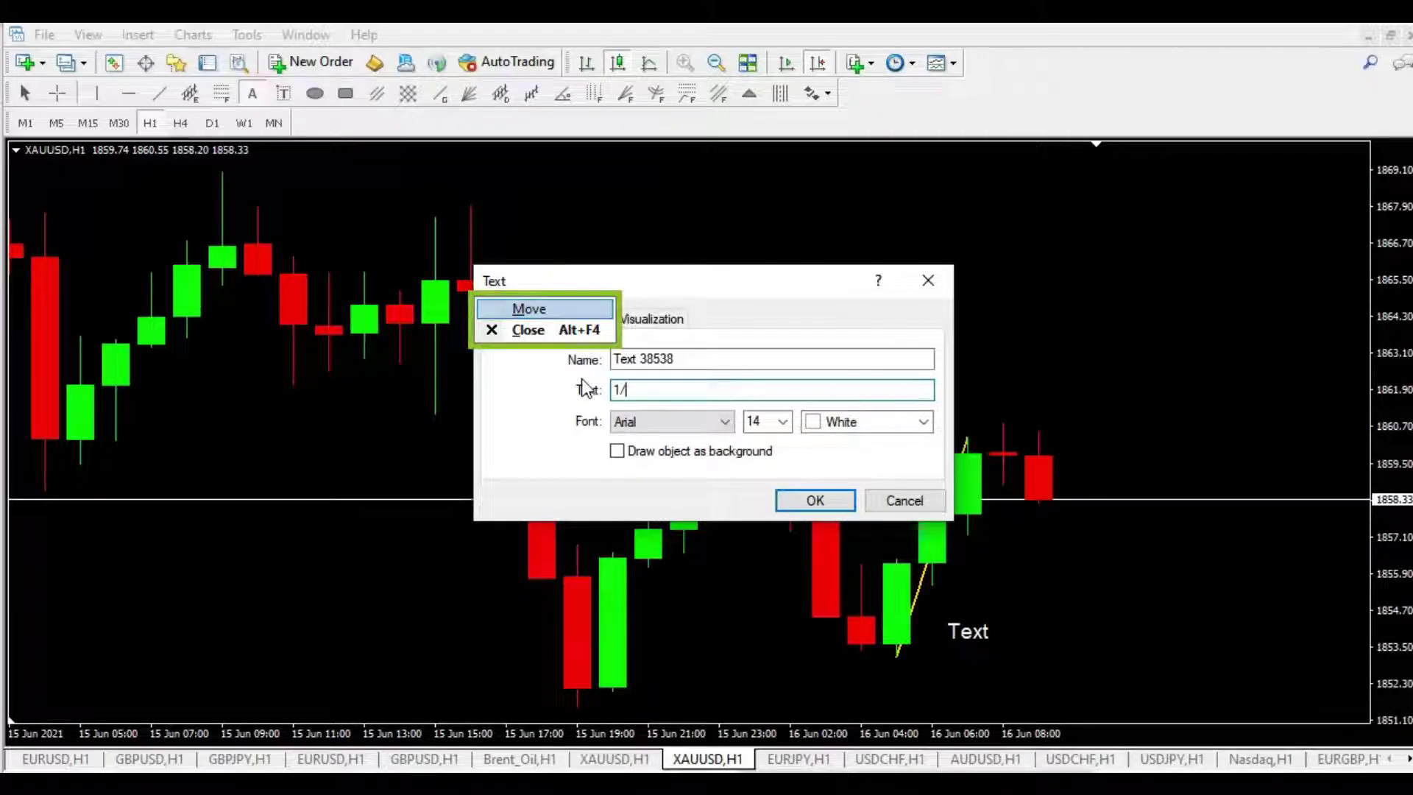
click(646, 386)
key(BackSpace)
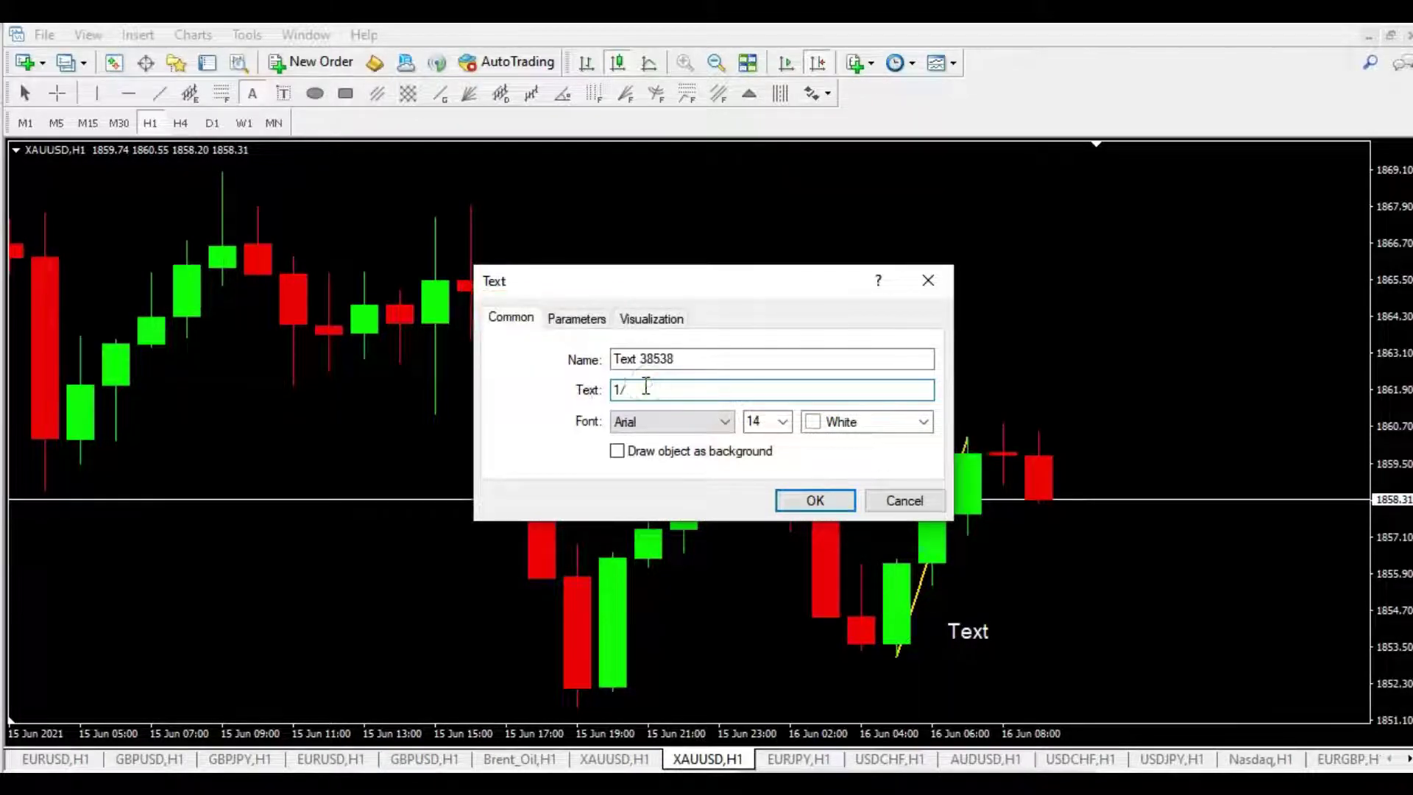
text(.)
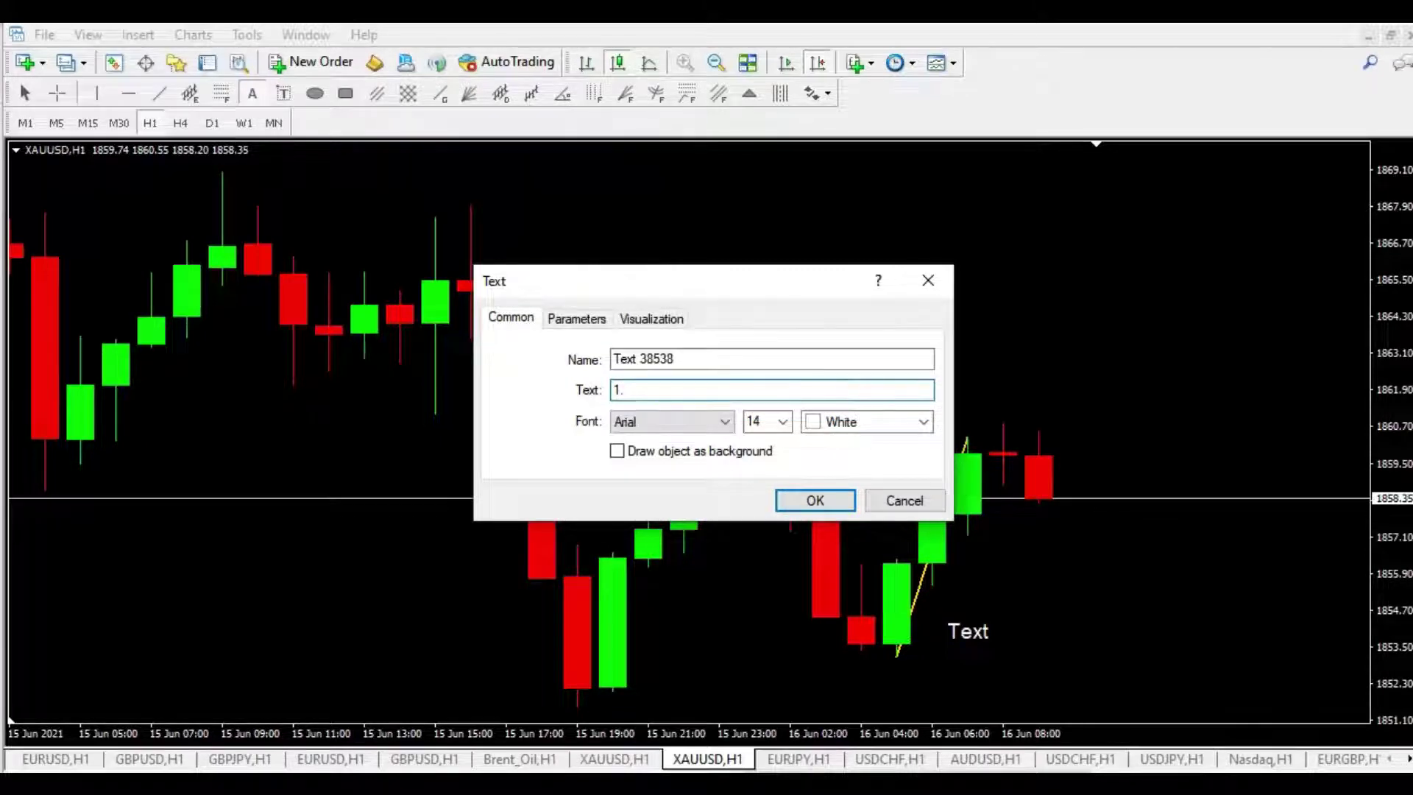
text( Struckture)
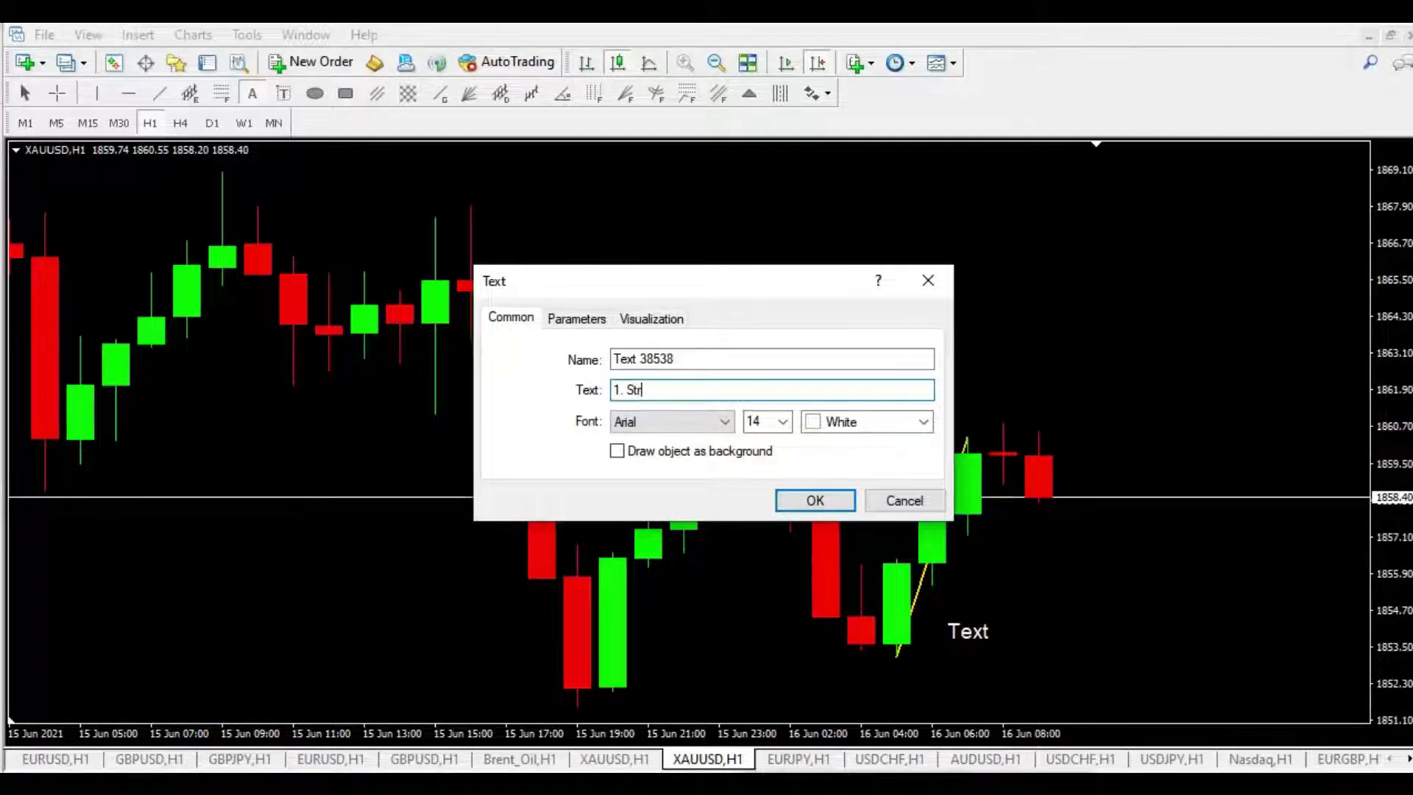
click(811, 500)
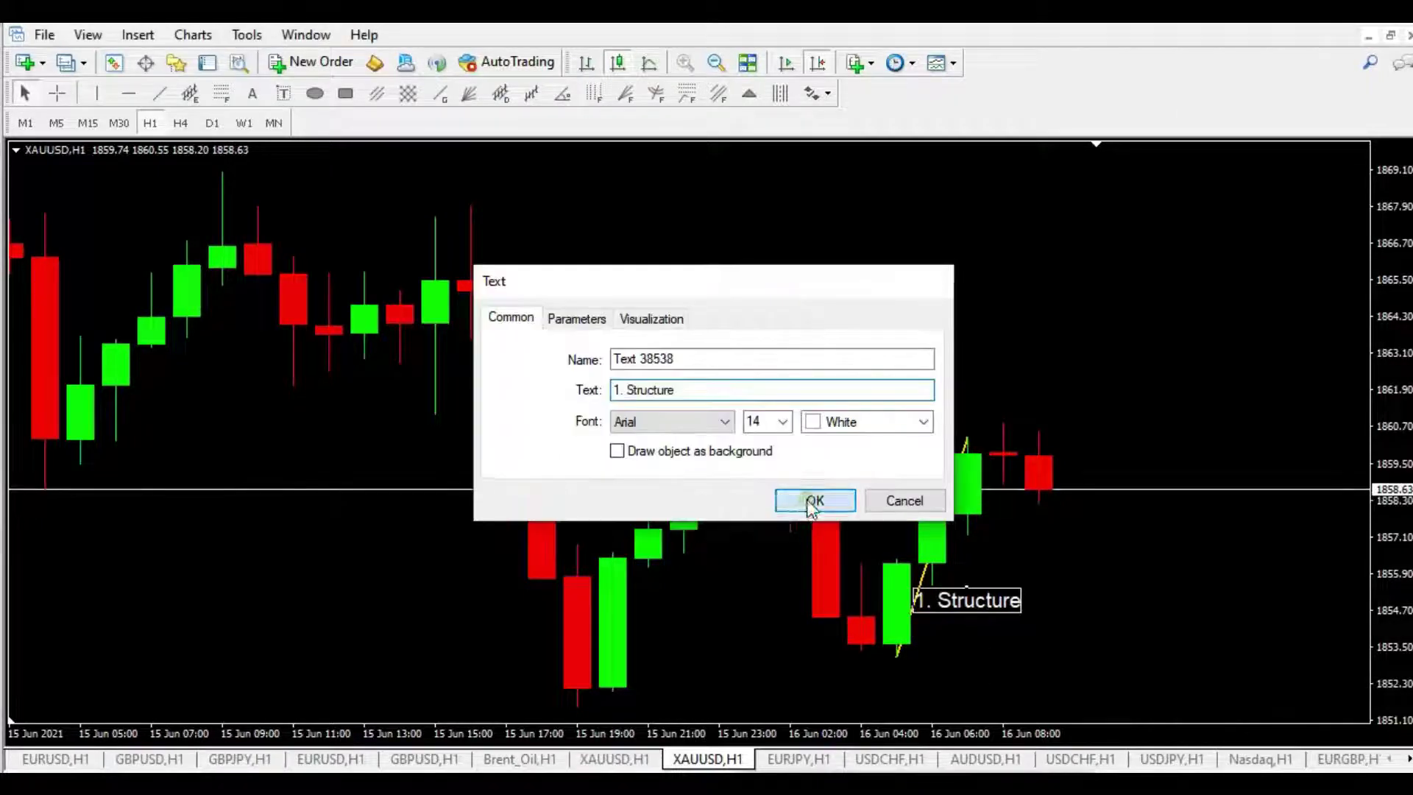
click(812, 500)
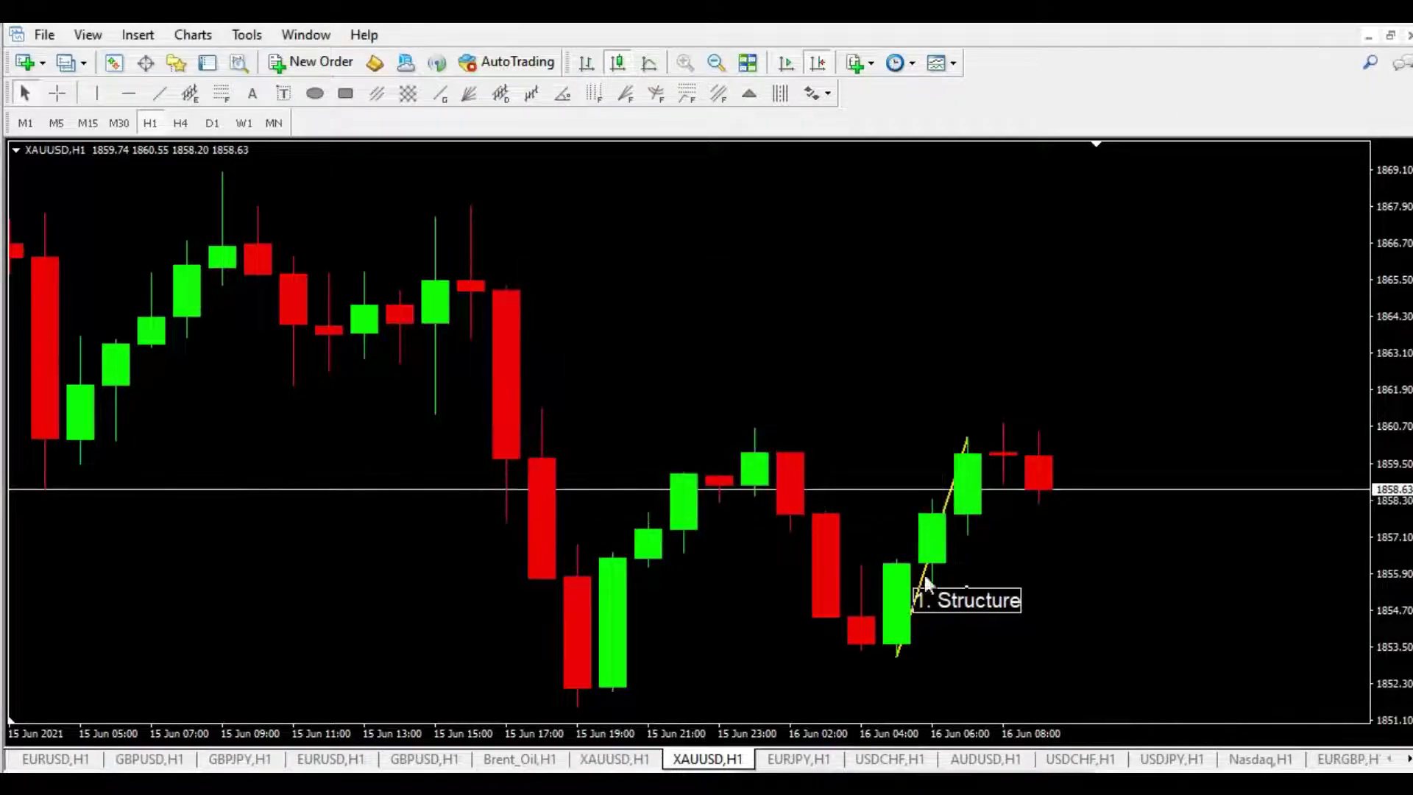
drag(969, 602, 1005, 564)
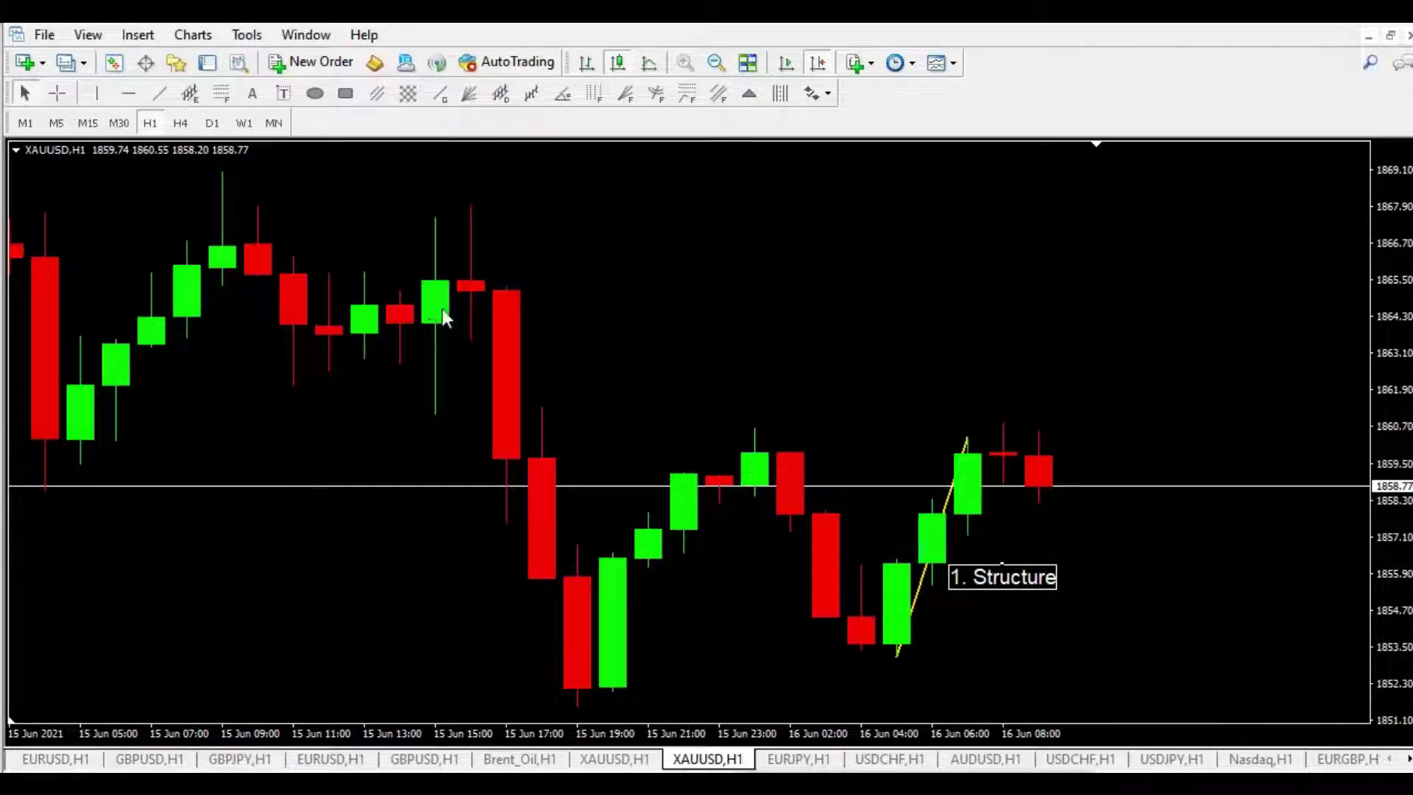
Place a horizontal line at 1860.72 on the 16 Jun 01:00 high and draw a rectangle over the 15 Jun 18:00 candle's upper wick.
click(128, 93)
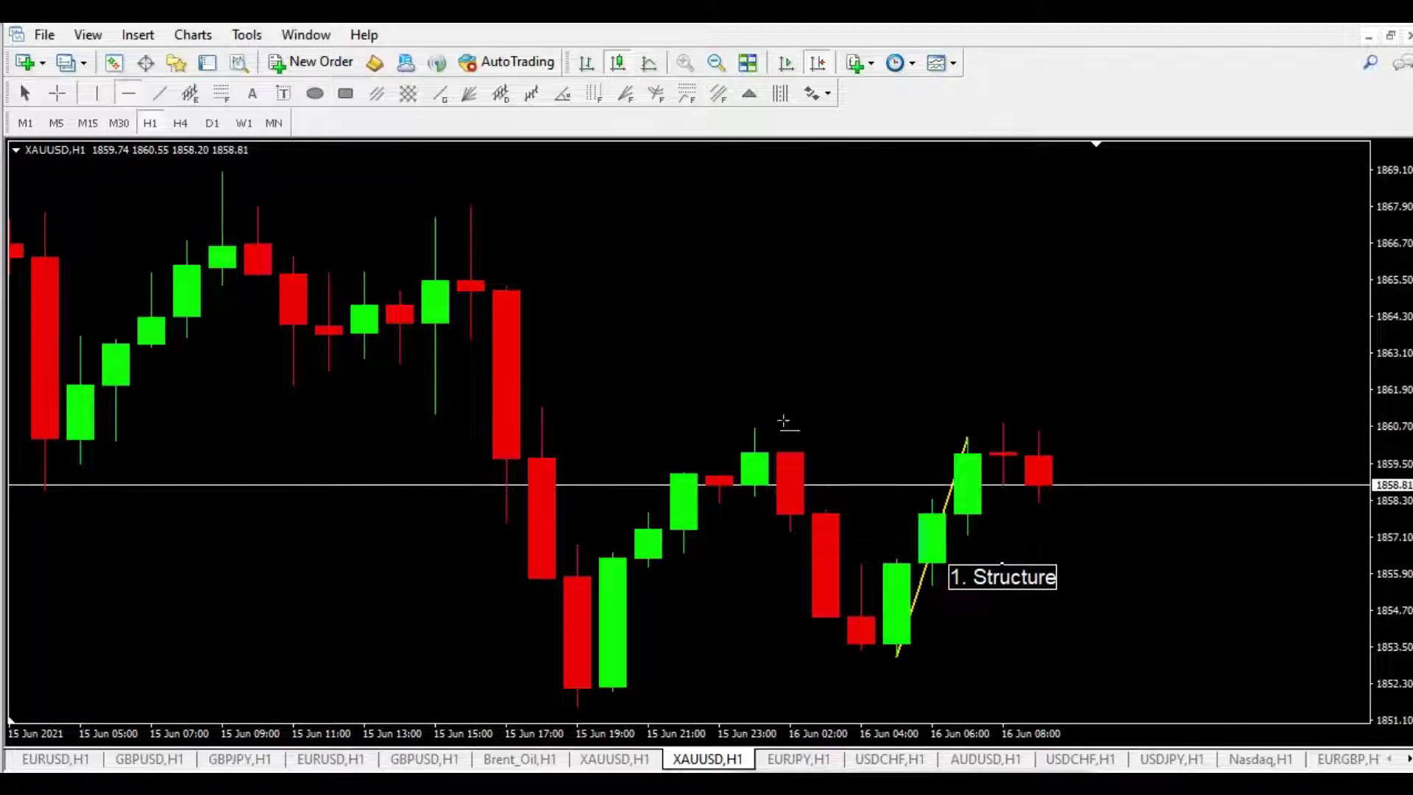
click(761, 426)
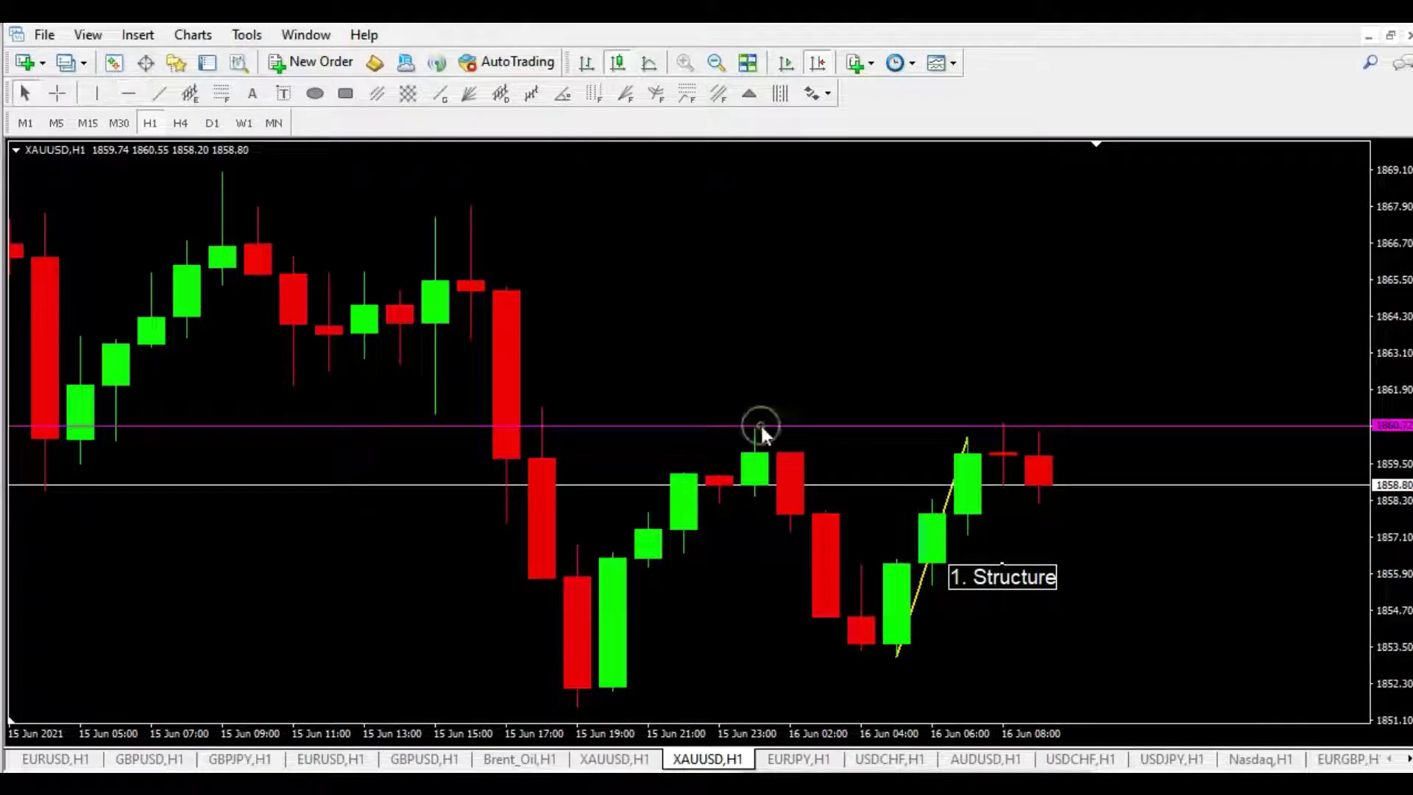
click(345, 94)
drag(543, 407, 578, 432)
right_click(572, 434)
key(Escape)
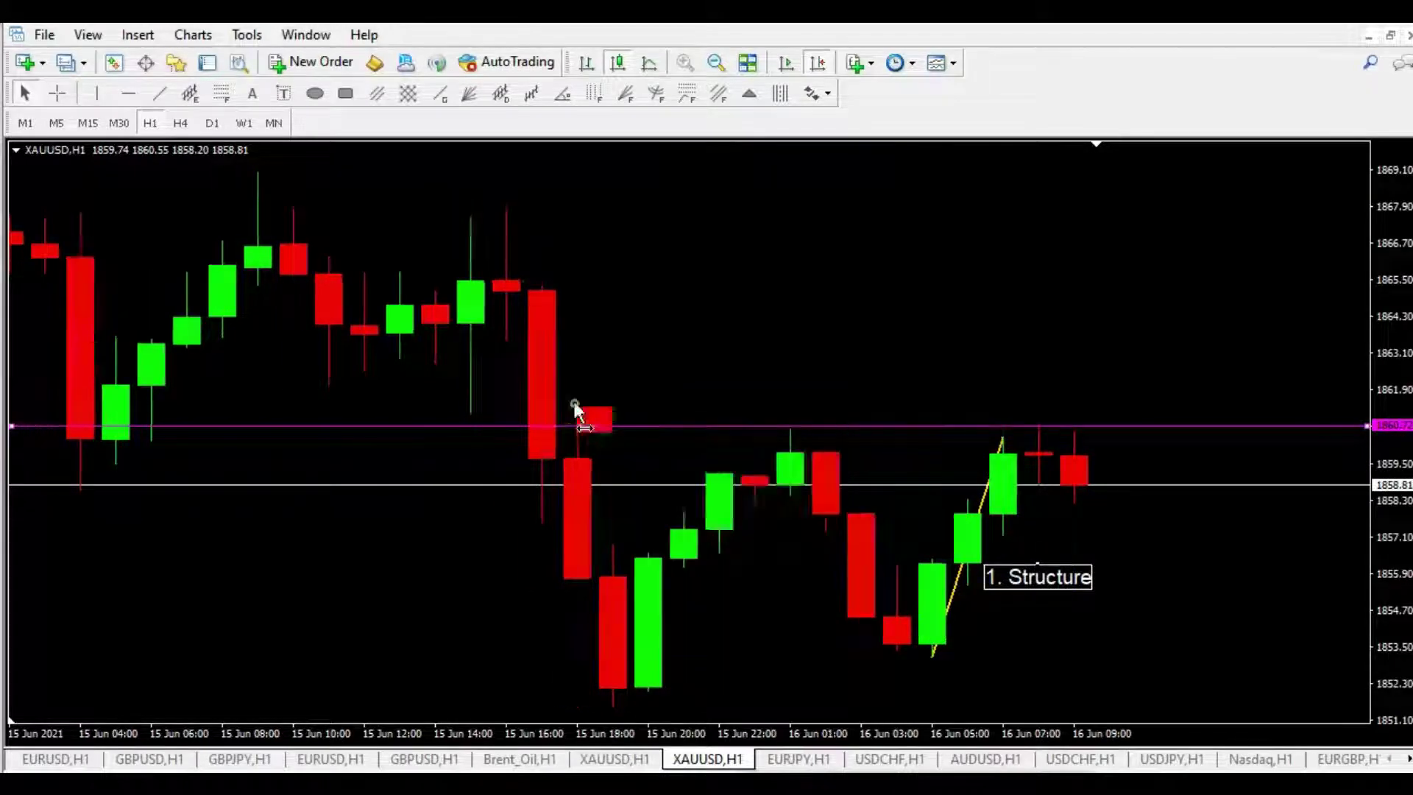
Recolour the rectangle at the 15 Jun 18:00 candle to DimGray and stretch it down to the candle's body.
double_click(577, 412)
click(733, 423)
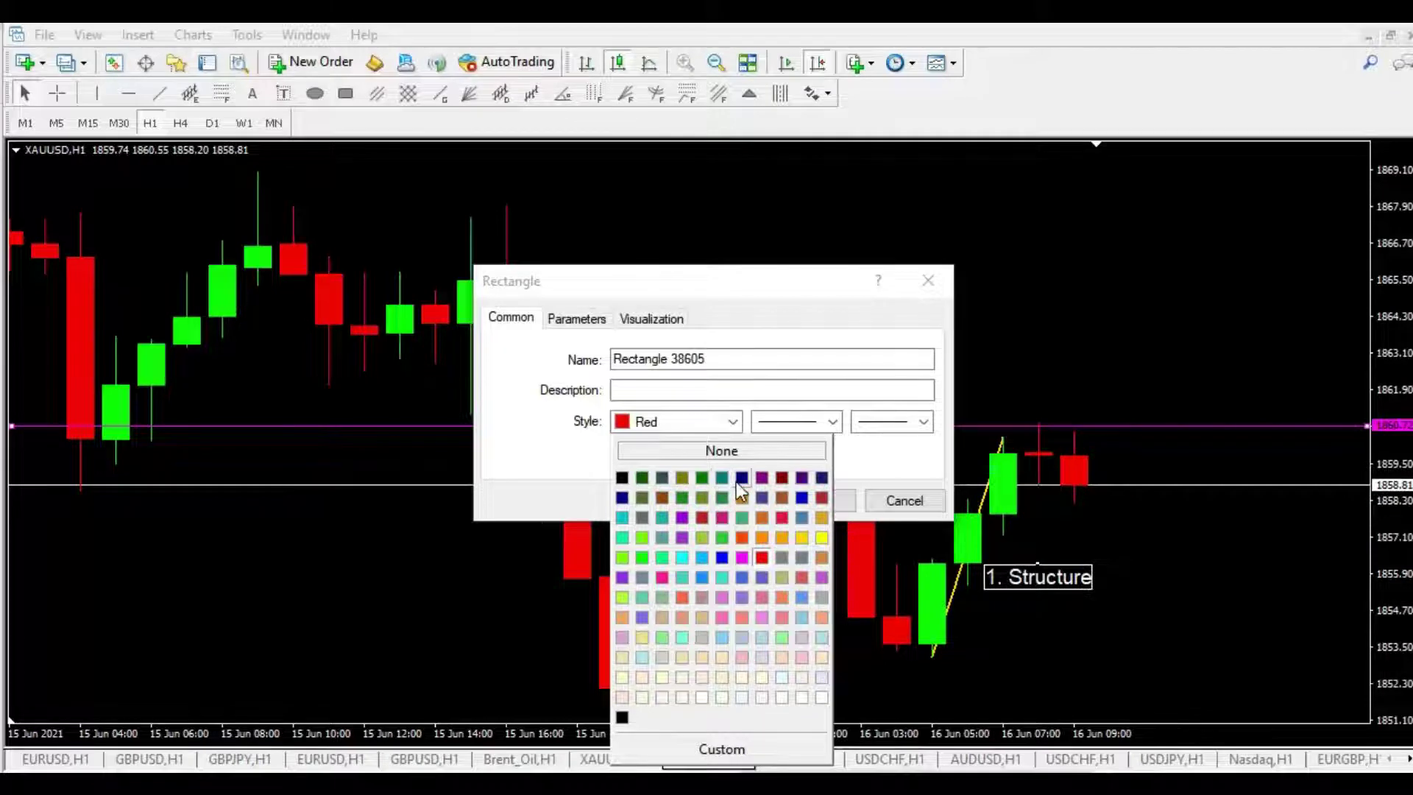
click(641, 518)
click(802, 496)
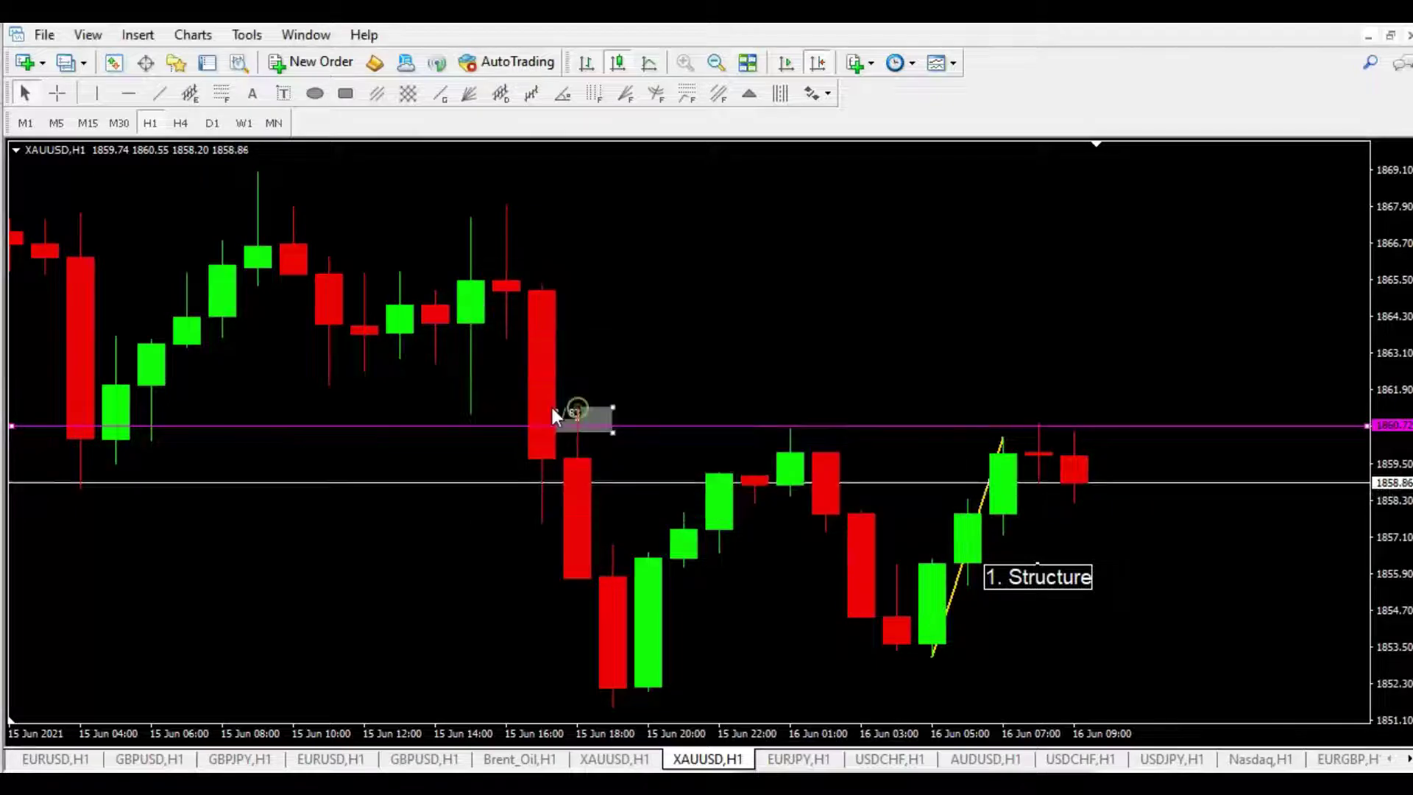
drag(612, 431, 613, 458)
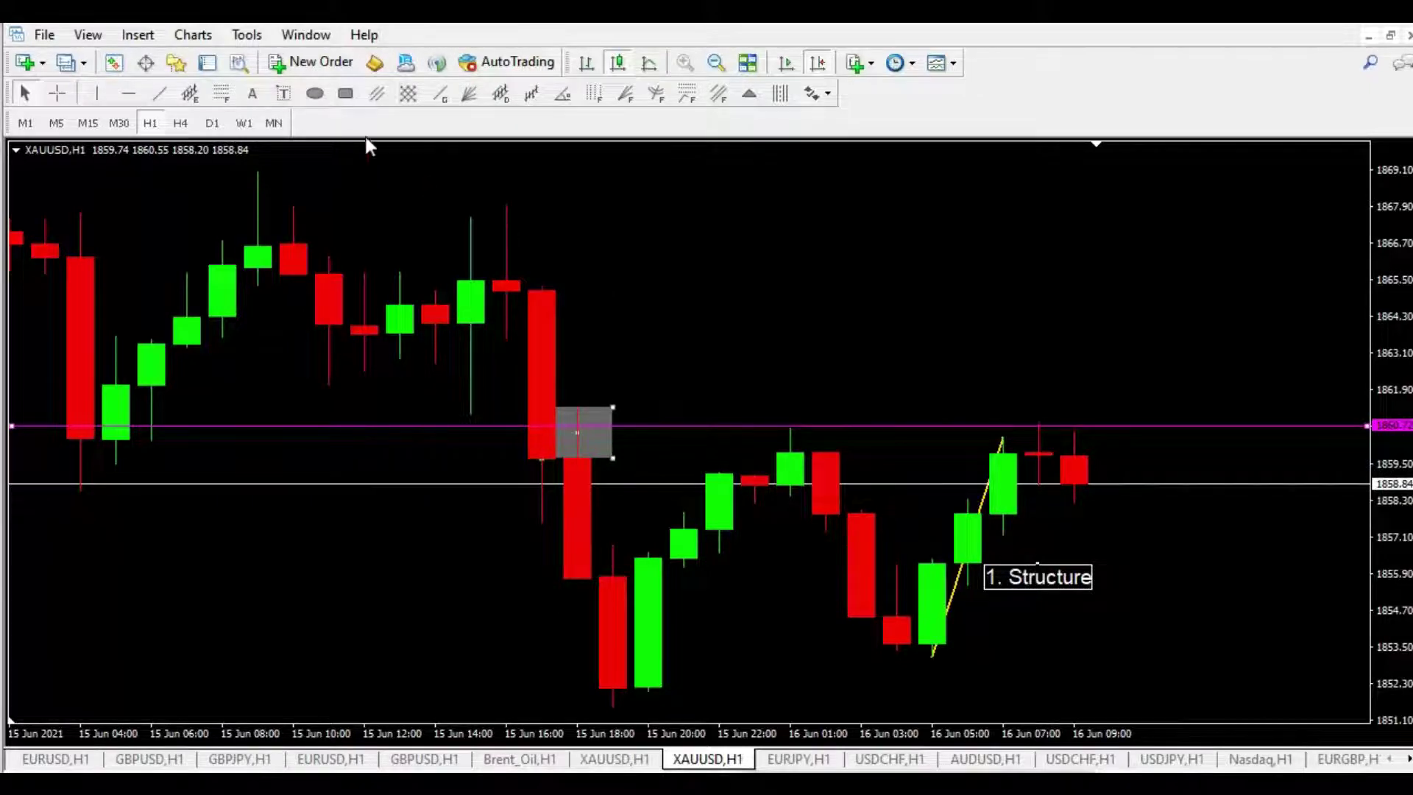
Draw rectangles over the 16 Jun 01:00 candle's upper wick and across the highs of the 07:00 to 09:00 candles.
click(345, 94)
drag(758, 402, 825, 451)
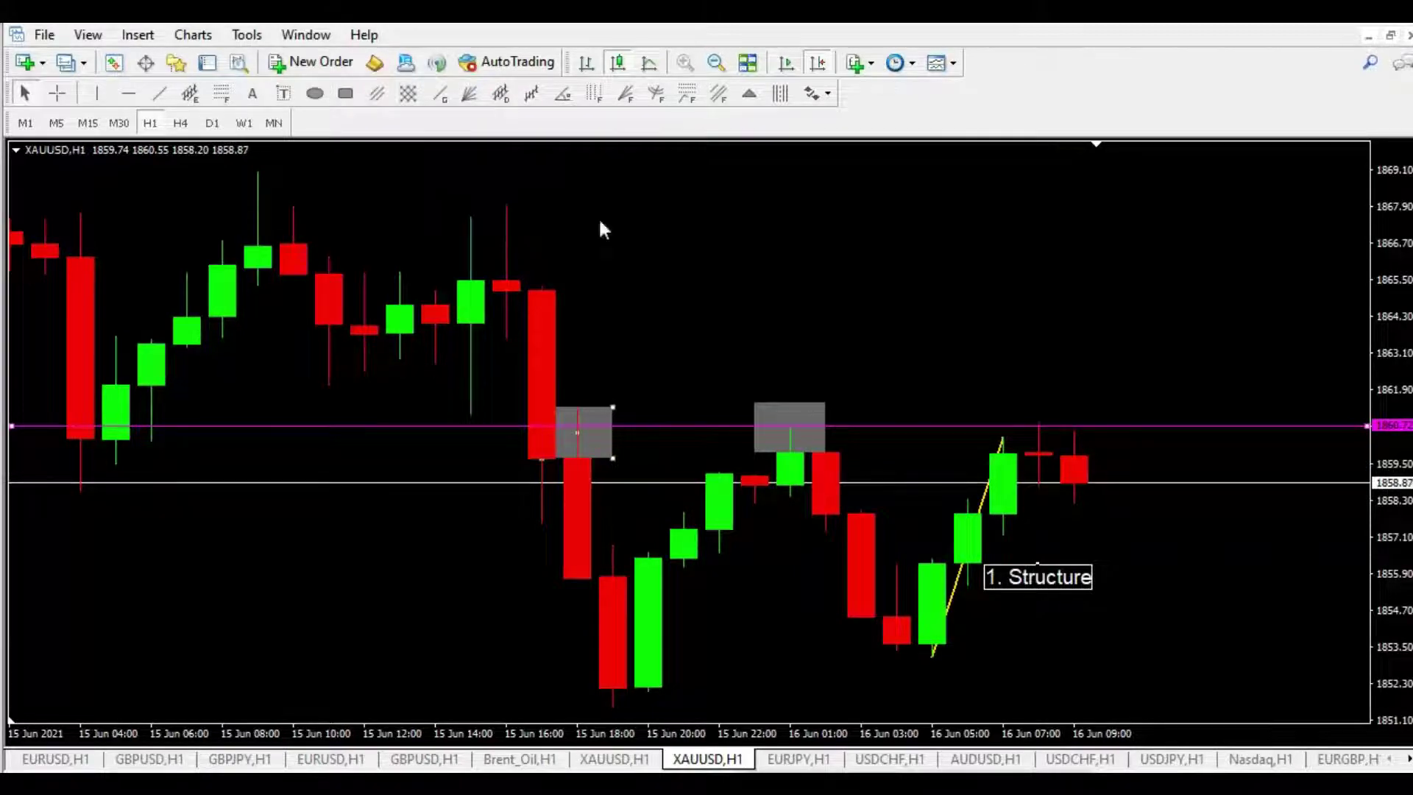
click(345, 93)
drag(970, 394, 1109, 440)
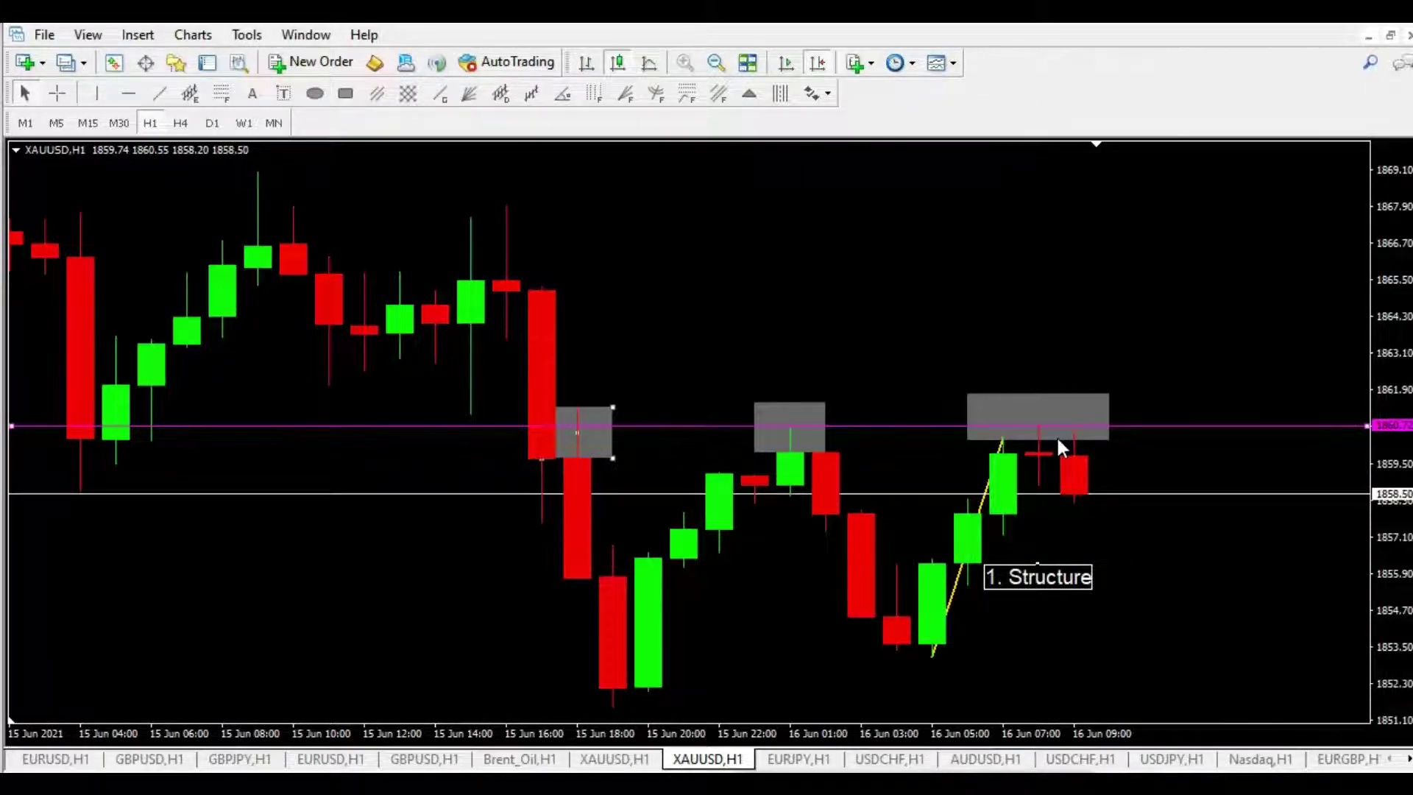
Add the text label "Resistance" on the horizontal line just before the rectangle at the newest candles.
click(57, 93)
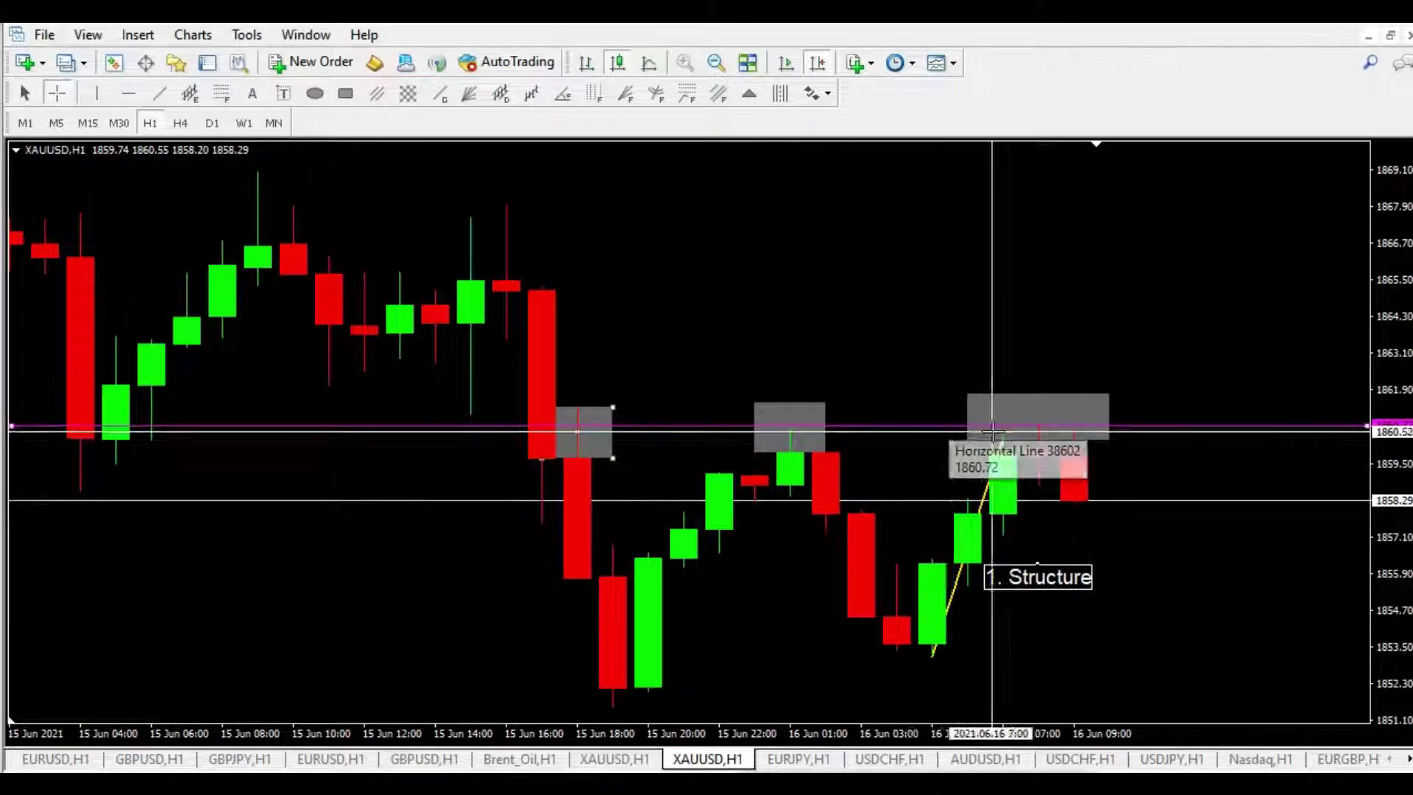
key(Escape)
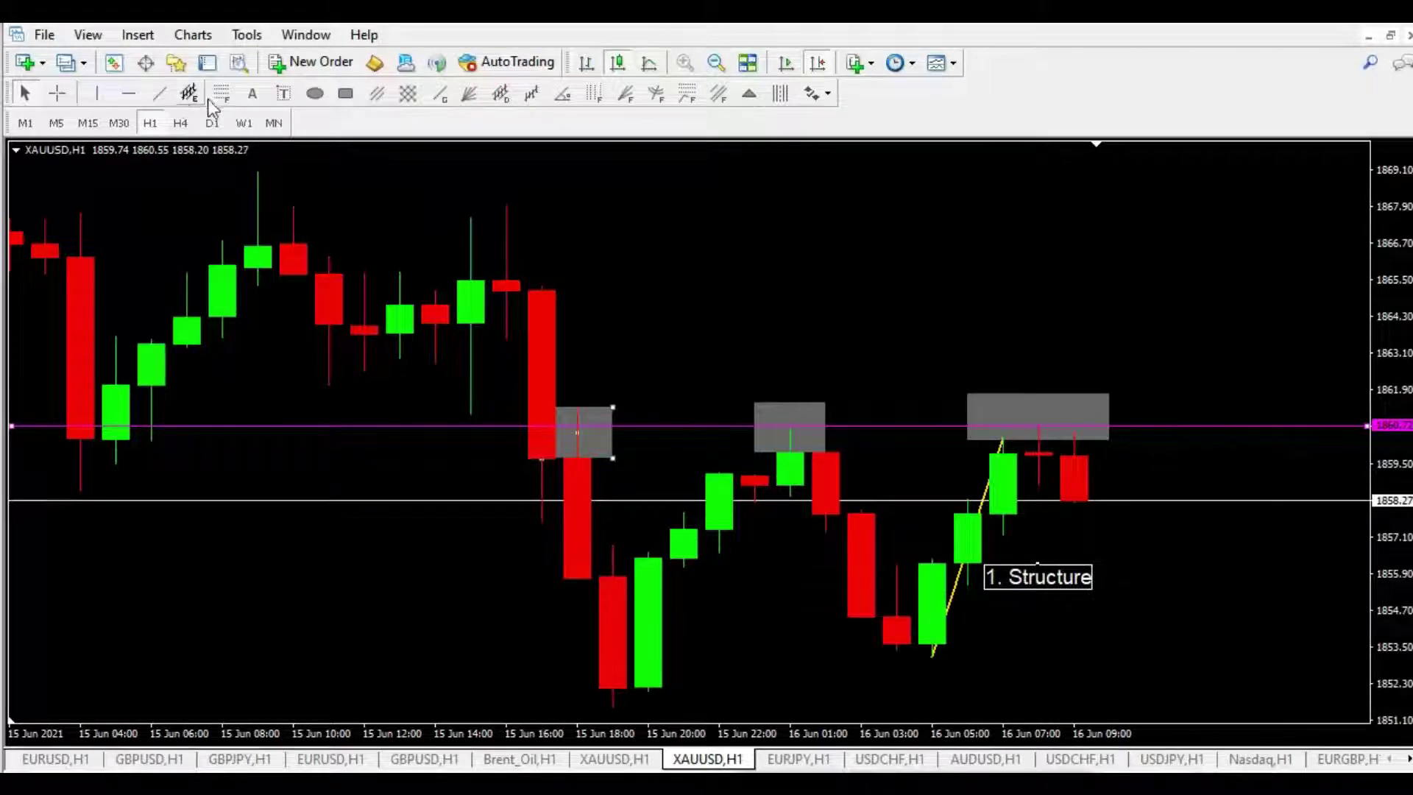
click(252, 93)
click(924, 405)
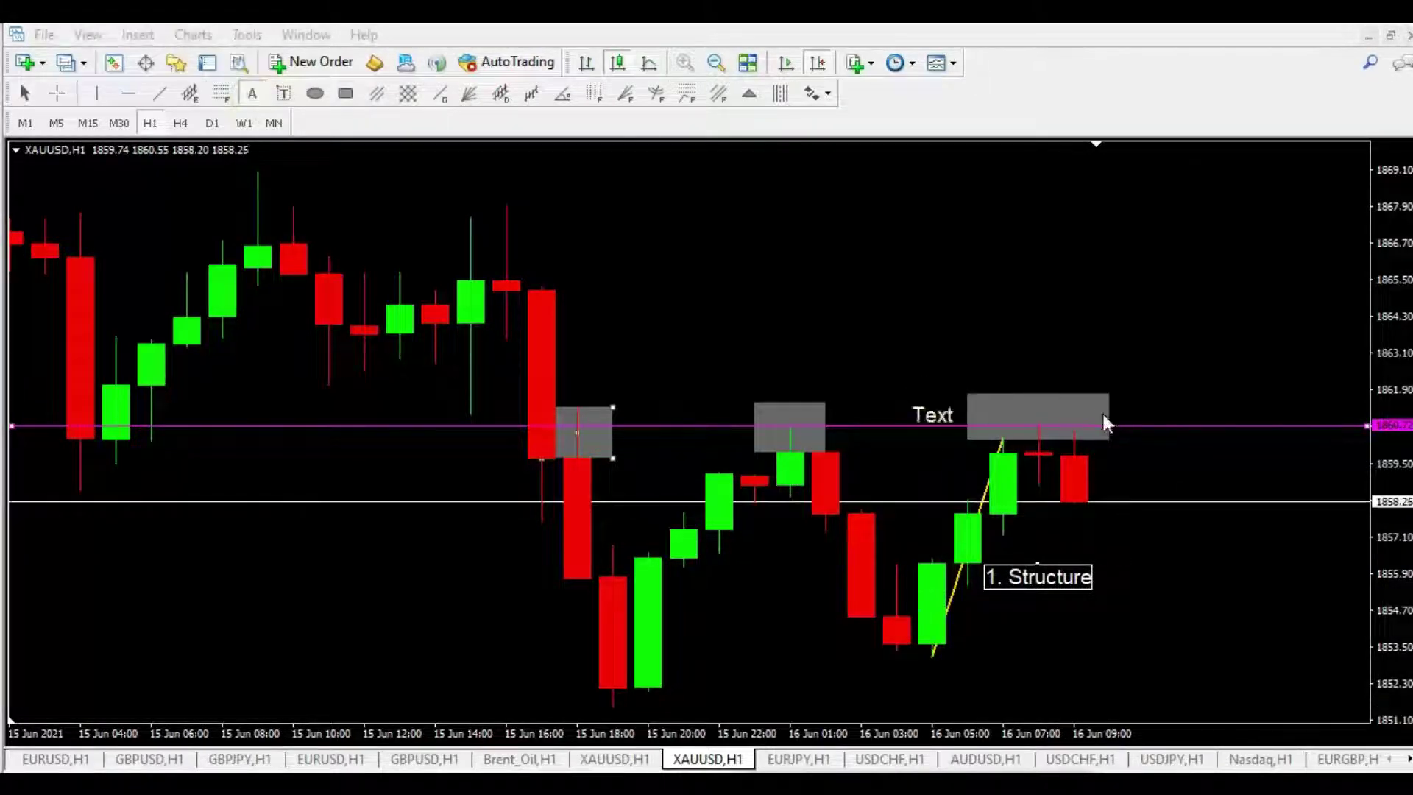
key(Tab)
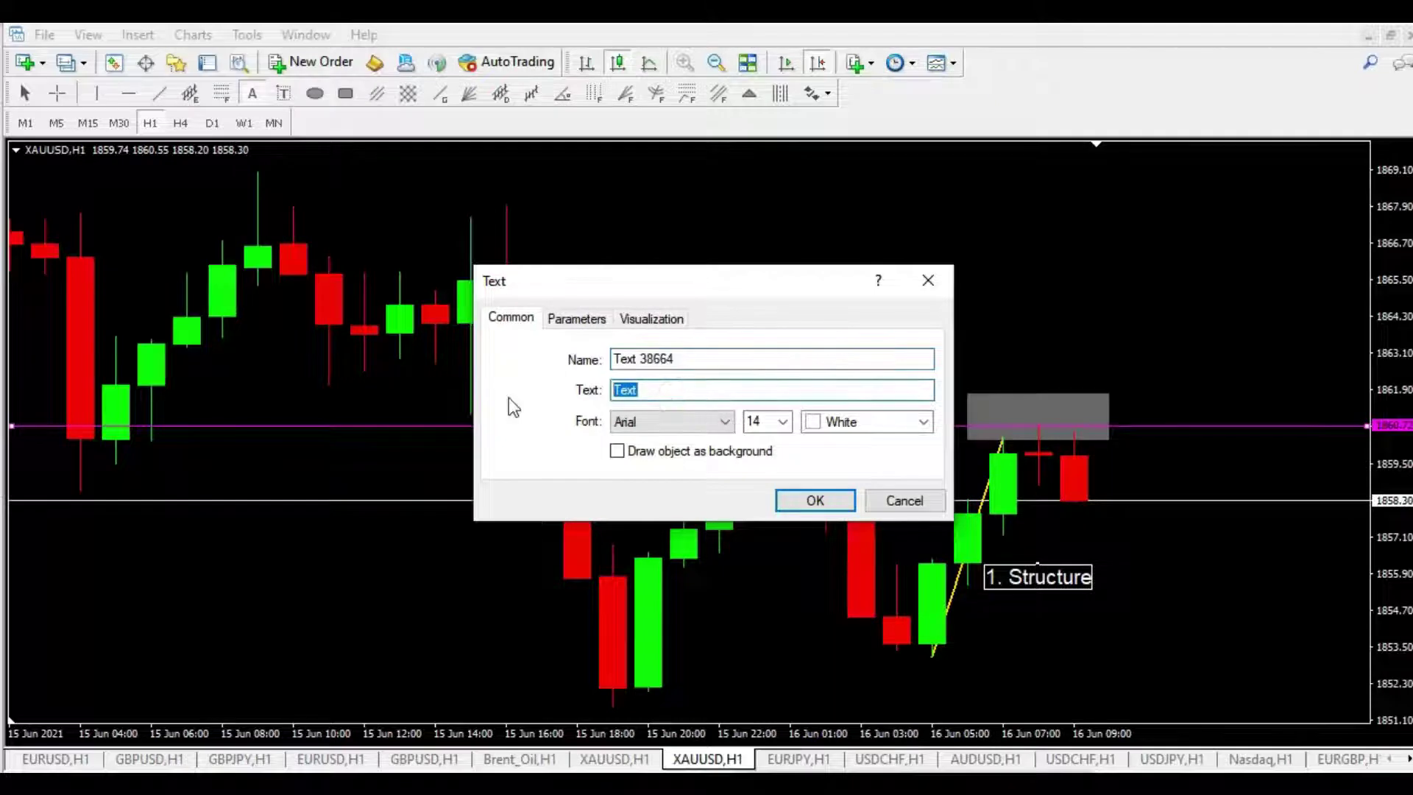
text(Resistance)
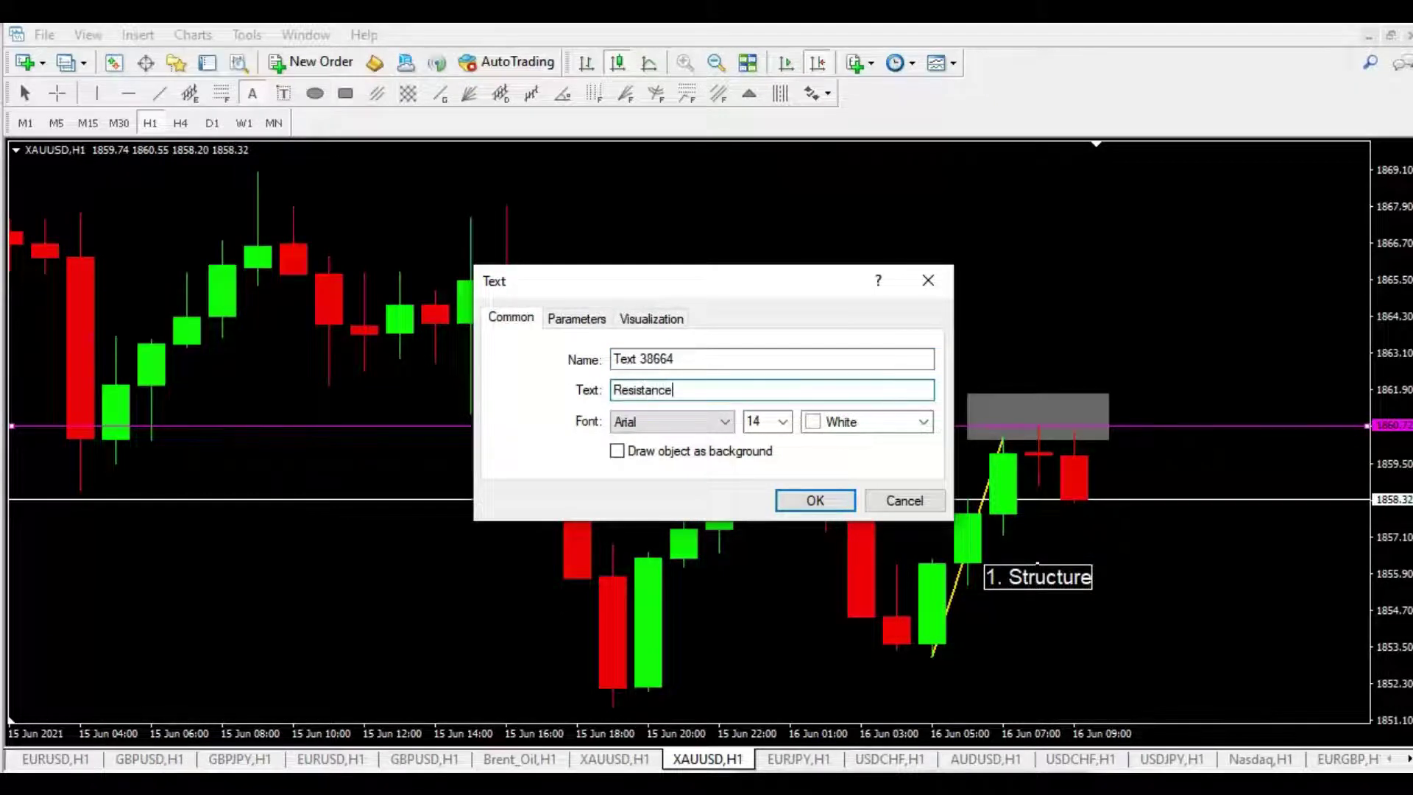
key(Return)
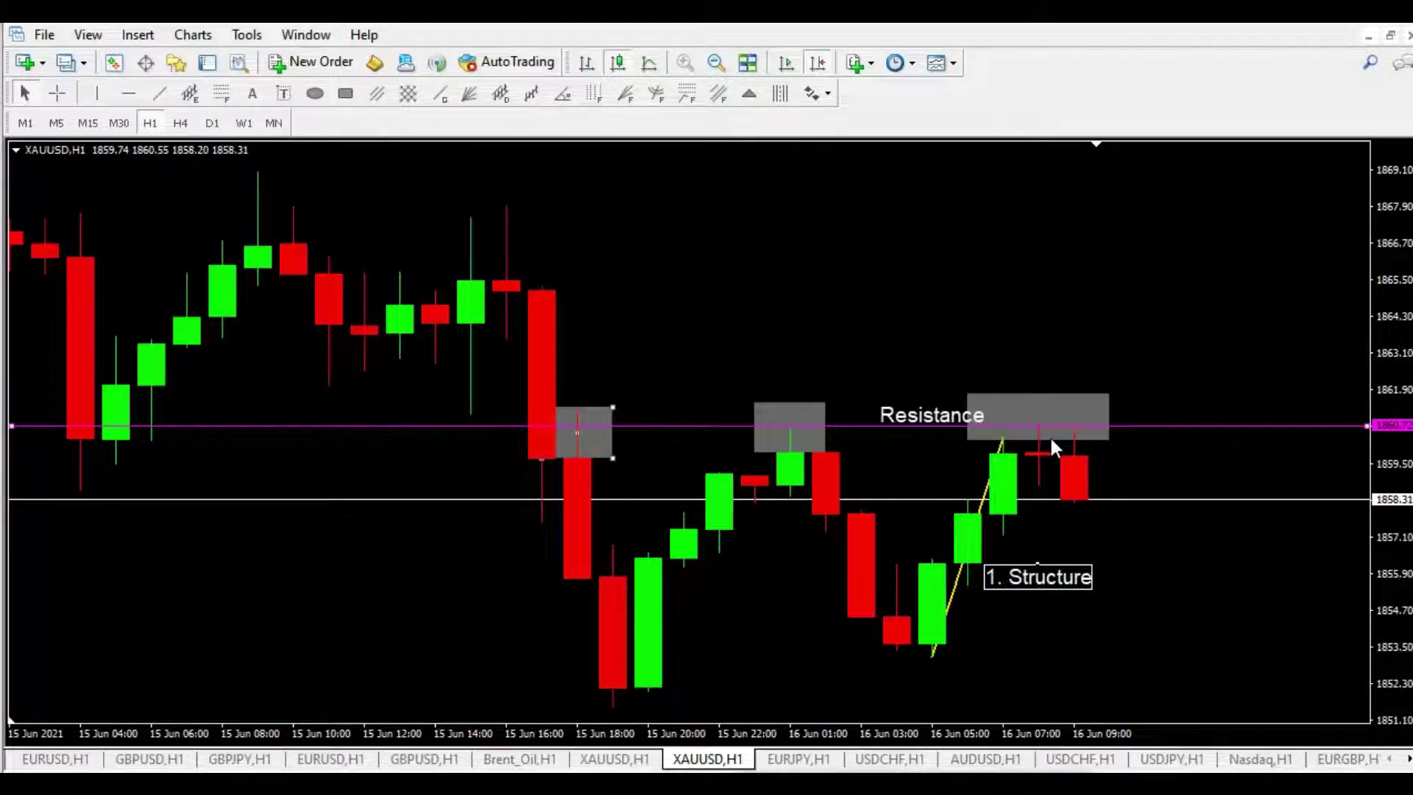
Examine with the crosshair how the newest candles' wicks meet the resistance line.
click(57, 93)
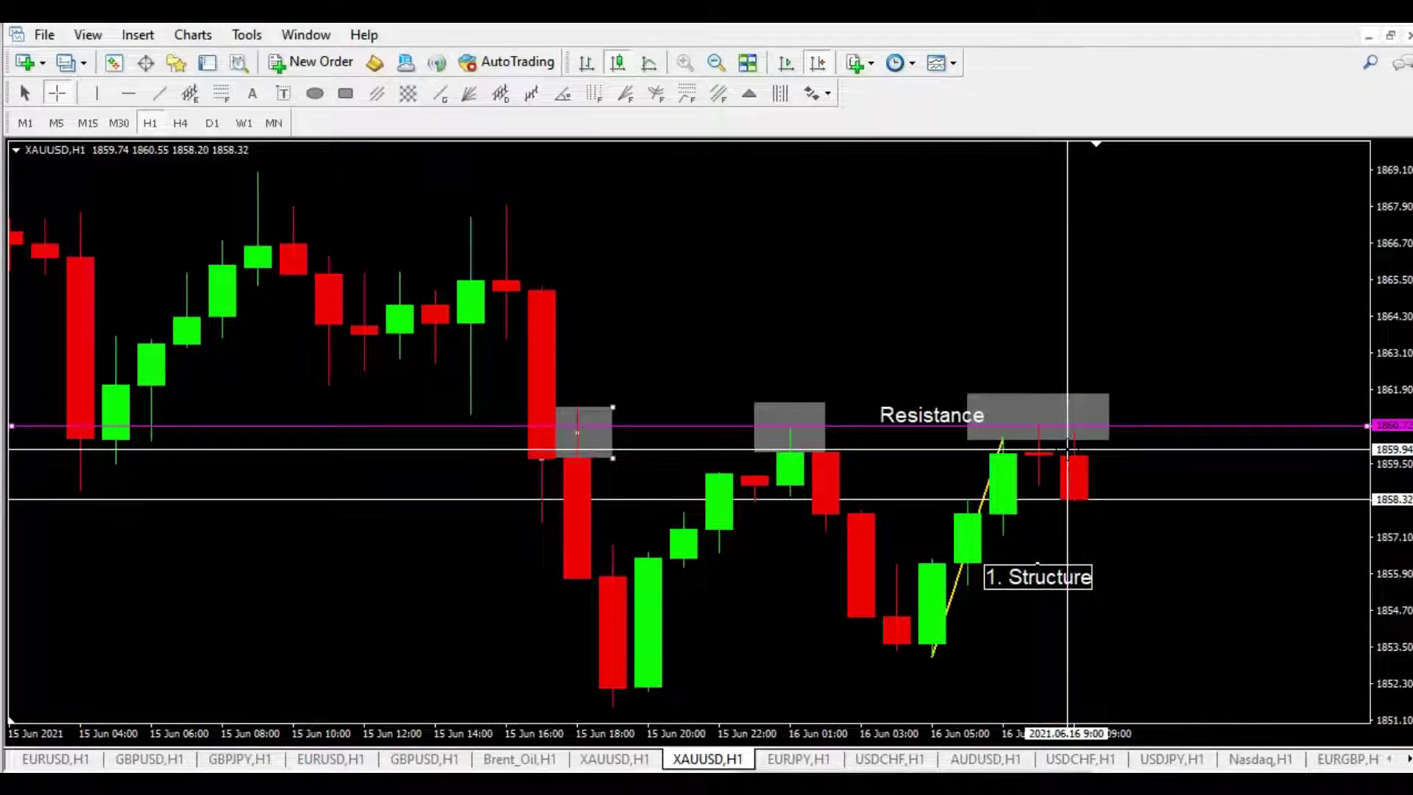
drag(1019, 454, 949, 409)
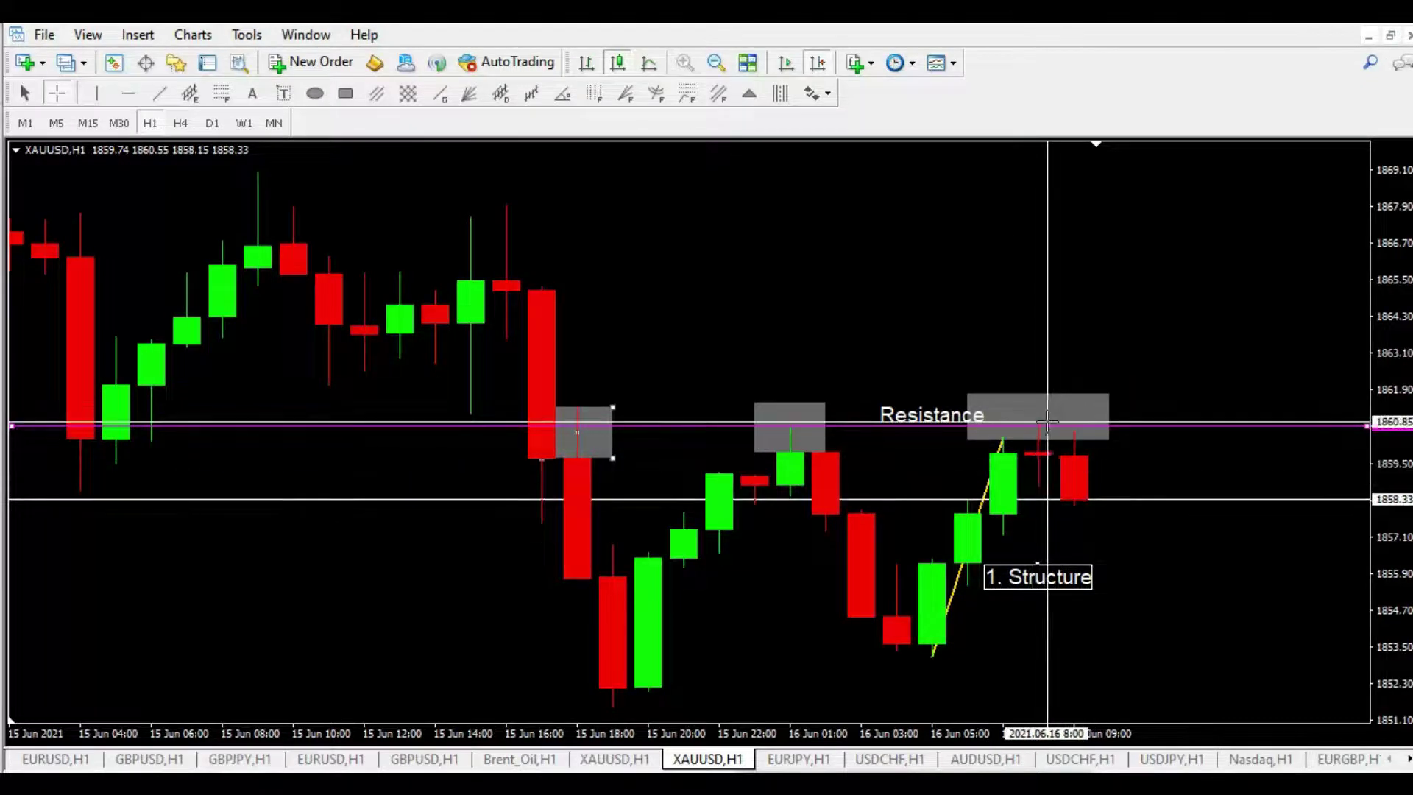
drag(1047, 424, 1056, 427)
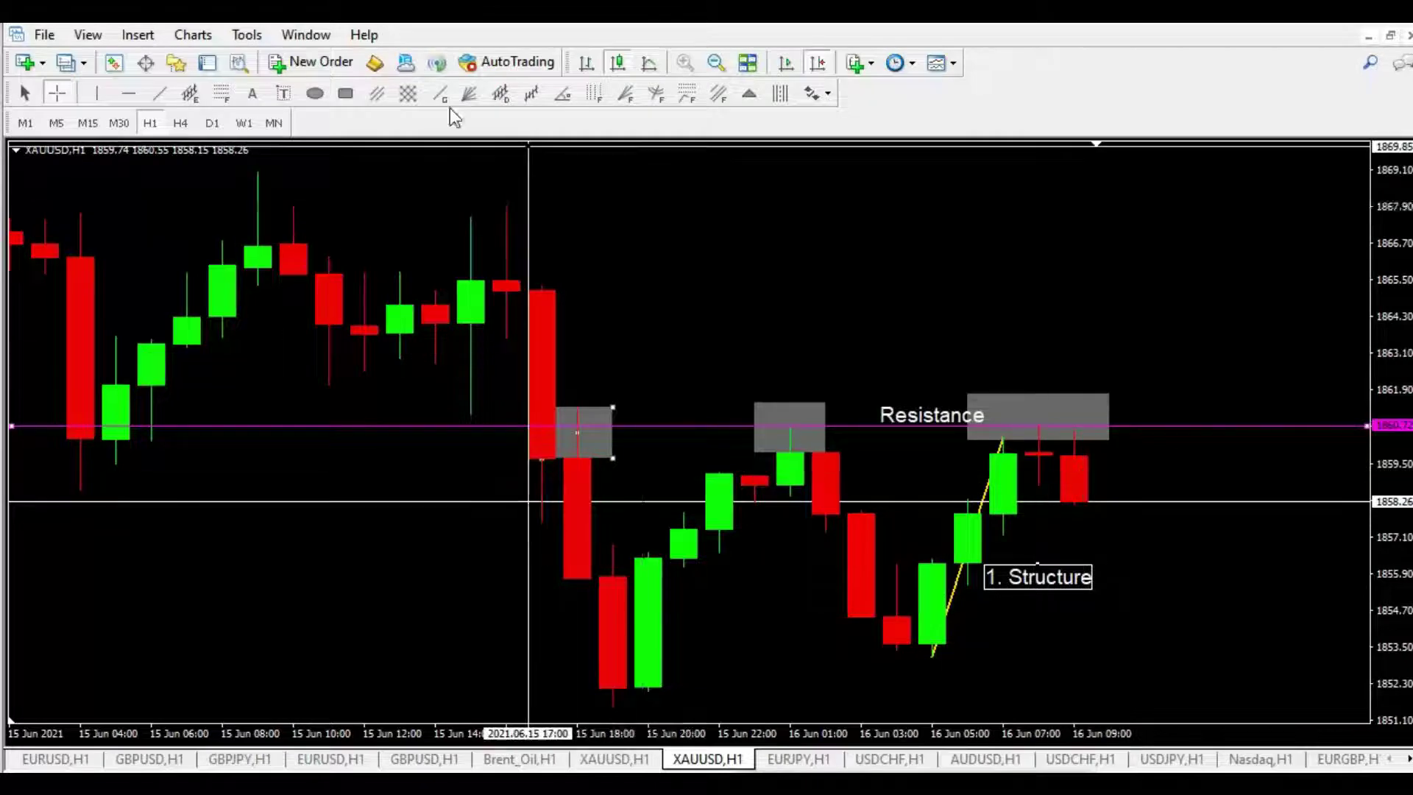
Draw a rectangle from the 16 Jun 09:00 candle's open up to about 1862.84 and colour it bright green as a breakout candle.
click(345, 93)
drag(1073, 454, 1109, 364)
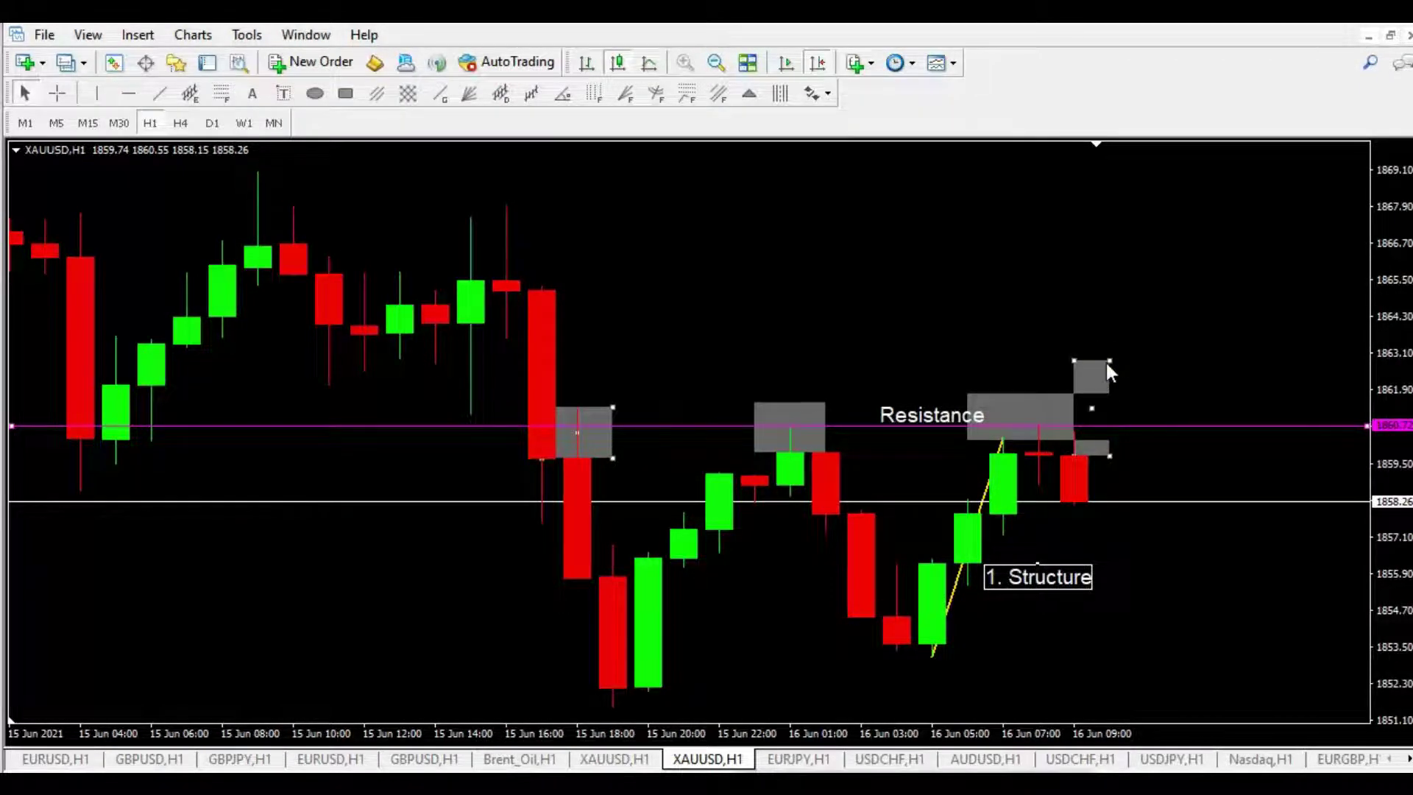
right_click(1106, 364)
click(1151, 375)
click(732, 421)
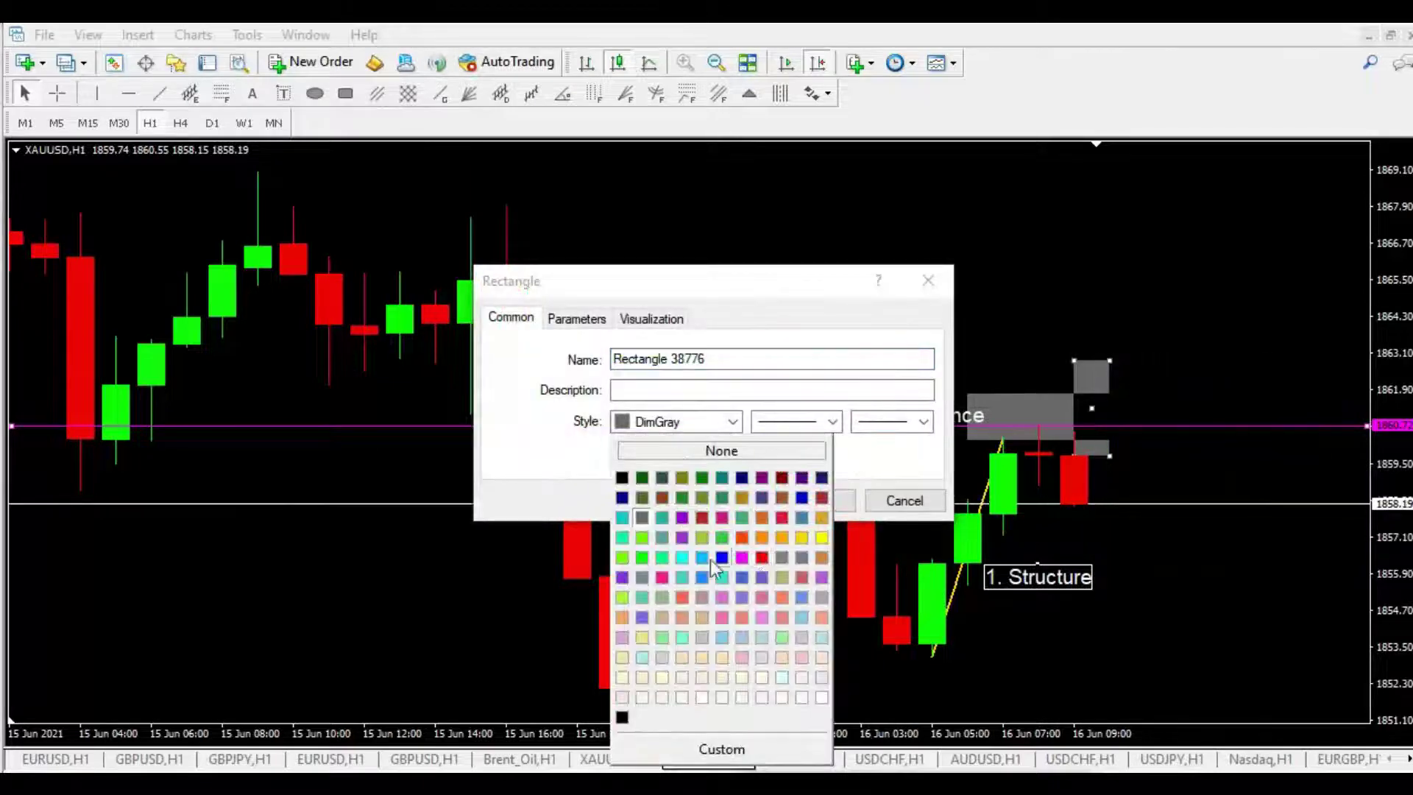
click(763, 602)
click(803, 491)
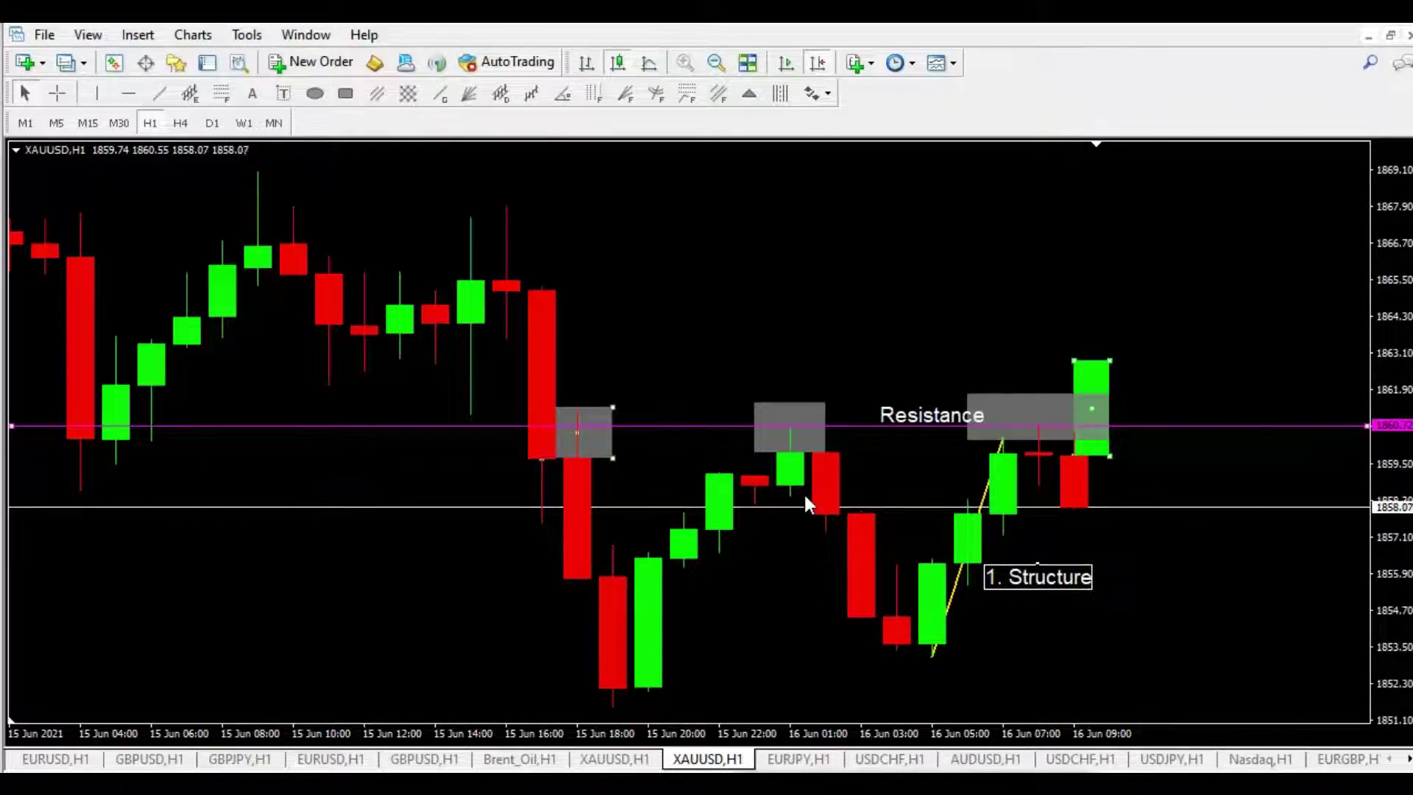
Draw a short horizontal trendline level with the green rectangle's upper edge and label it "buy".
click(159, 93)
drag(1132, 357, 1251, 358)
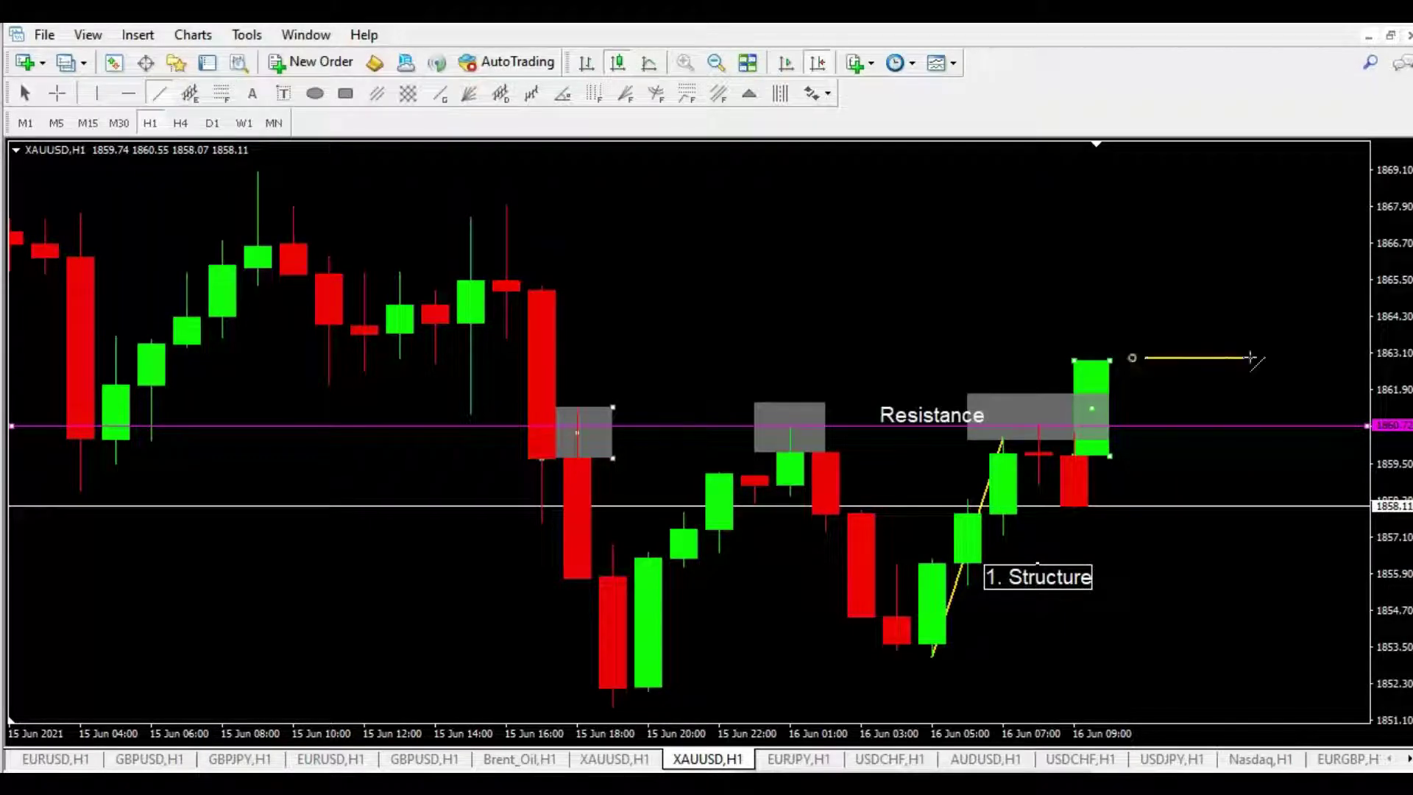
click(252, 92)
click(1164, 334)
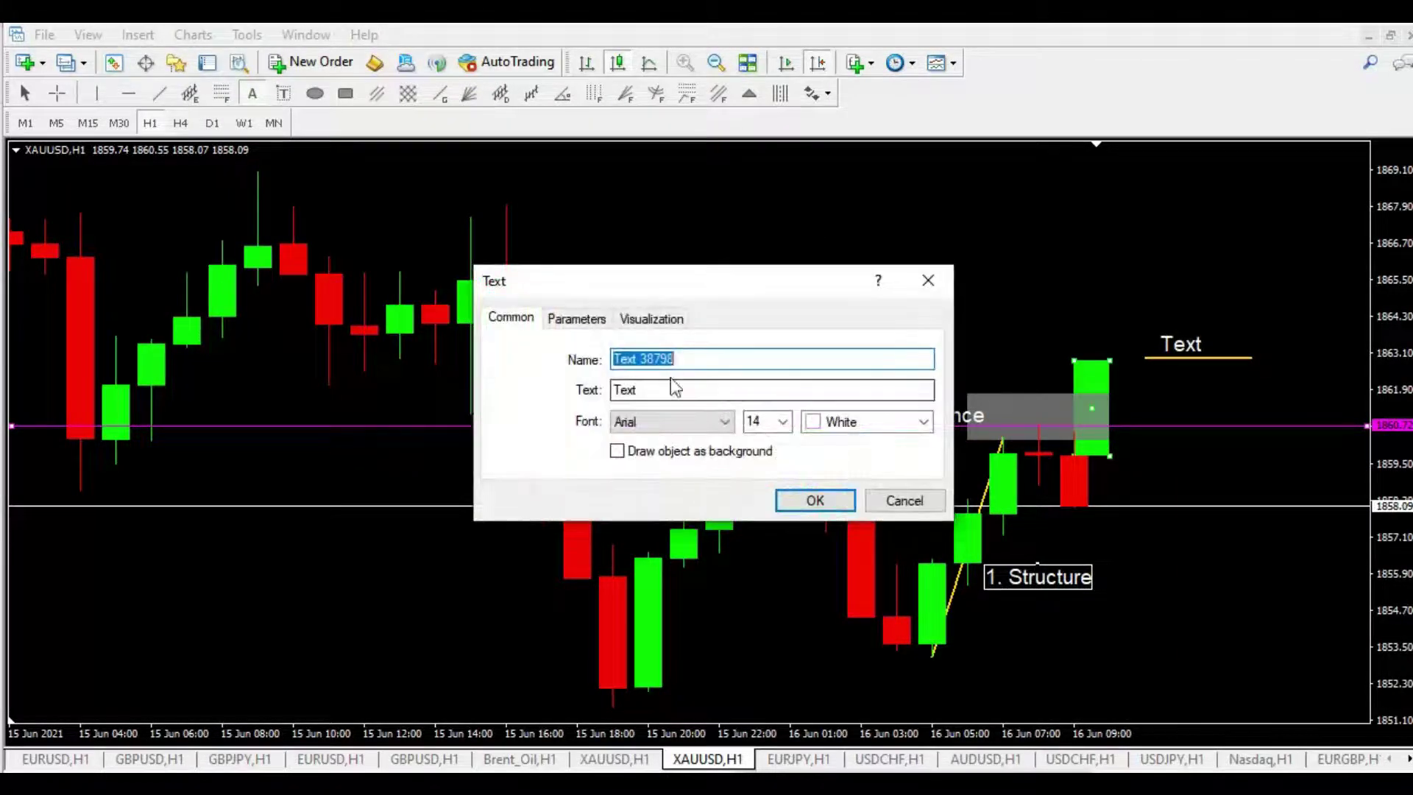
double_click(670, 387)
text(buy)
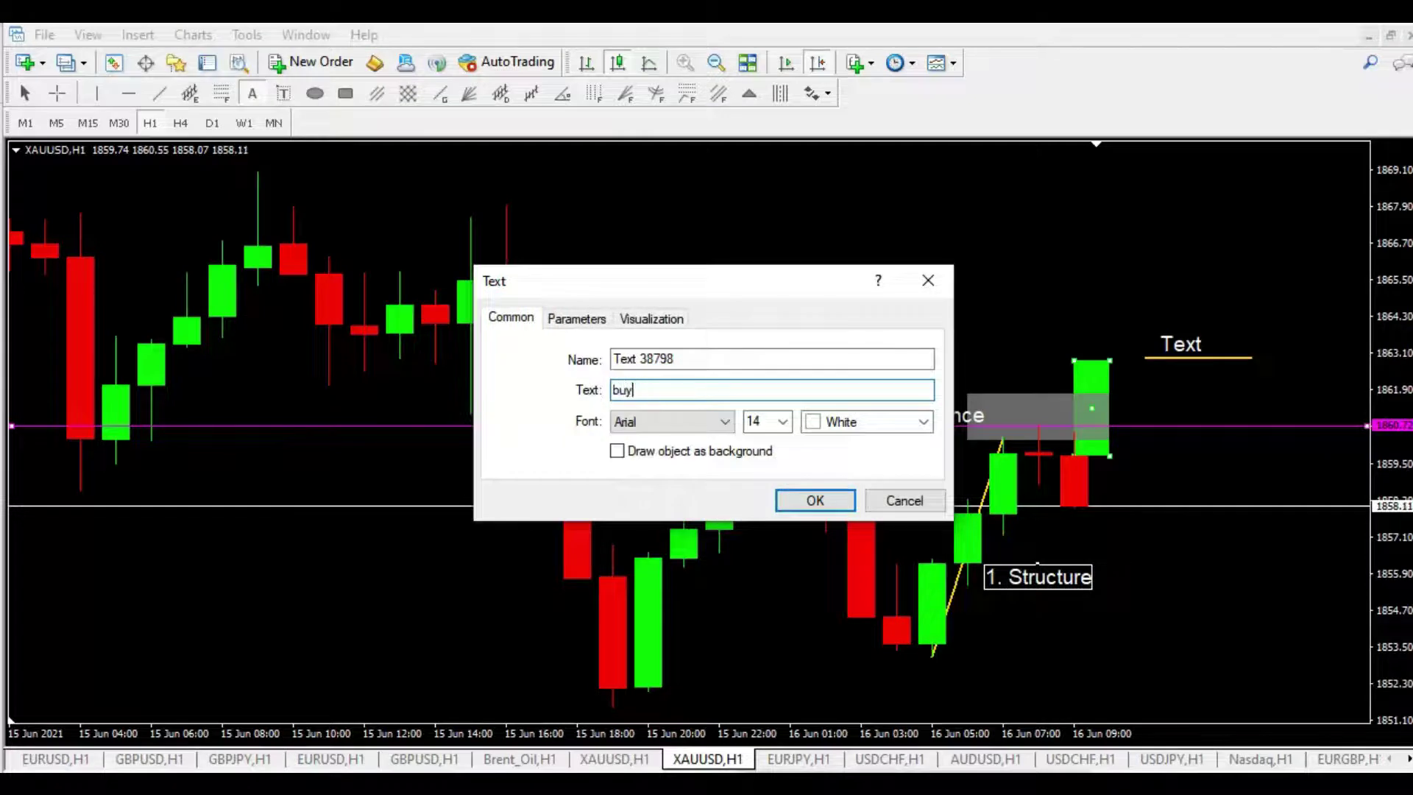
click(815, 501)
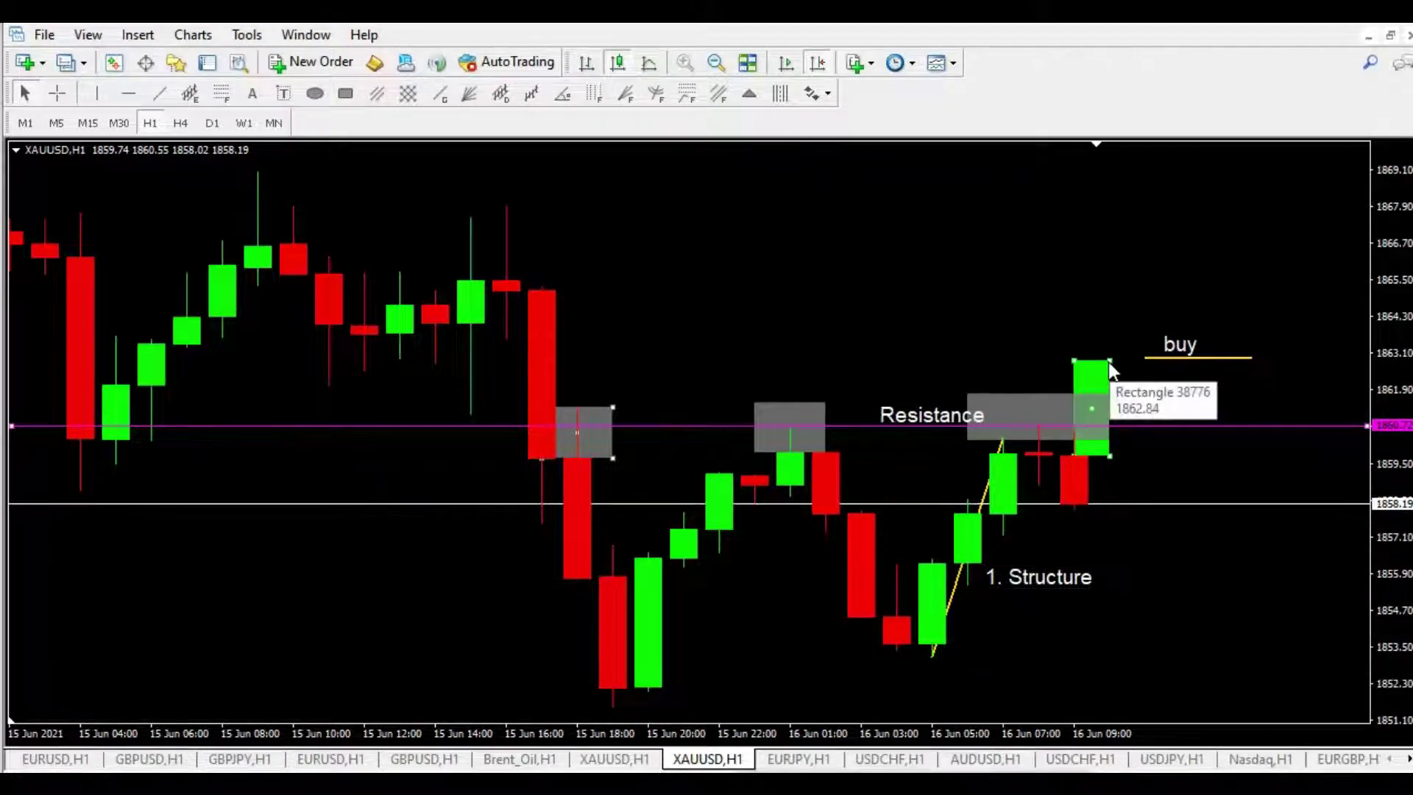
Remove the green breakout rectangle from the 16 Jun 09:00 candle and inspect that candle's body with the crosshair.
drag(1109, 361, 1110, 381)
key(ctrl+f)
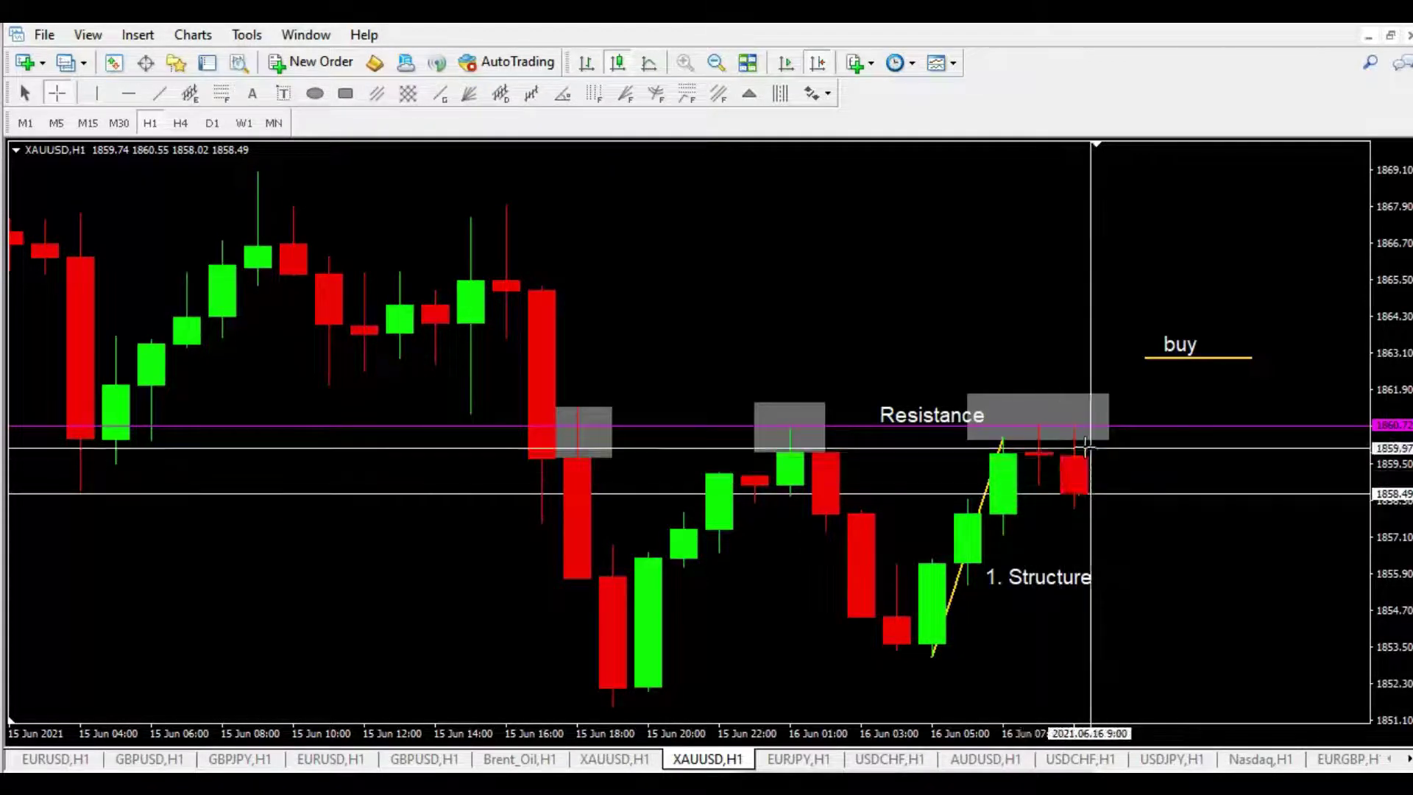
mouse_move(1097, 491)
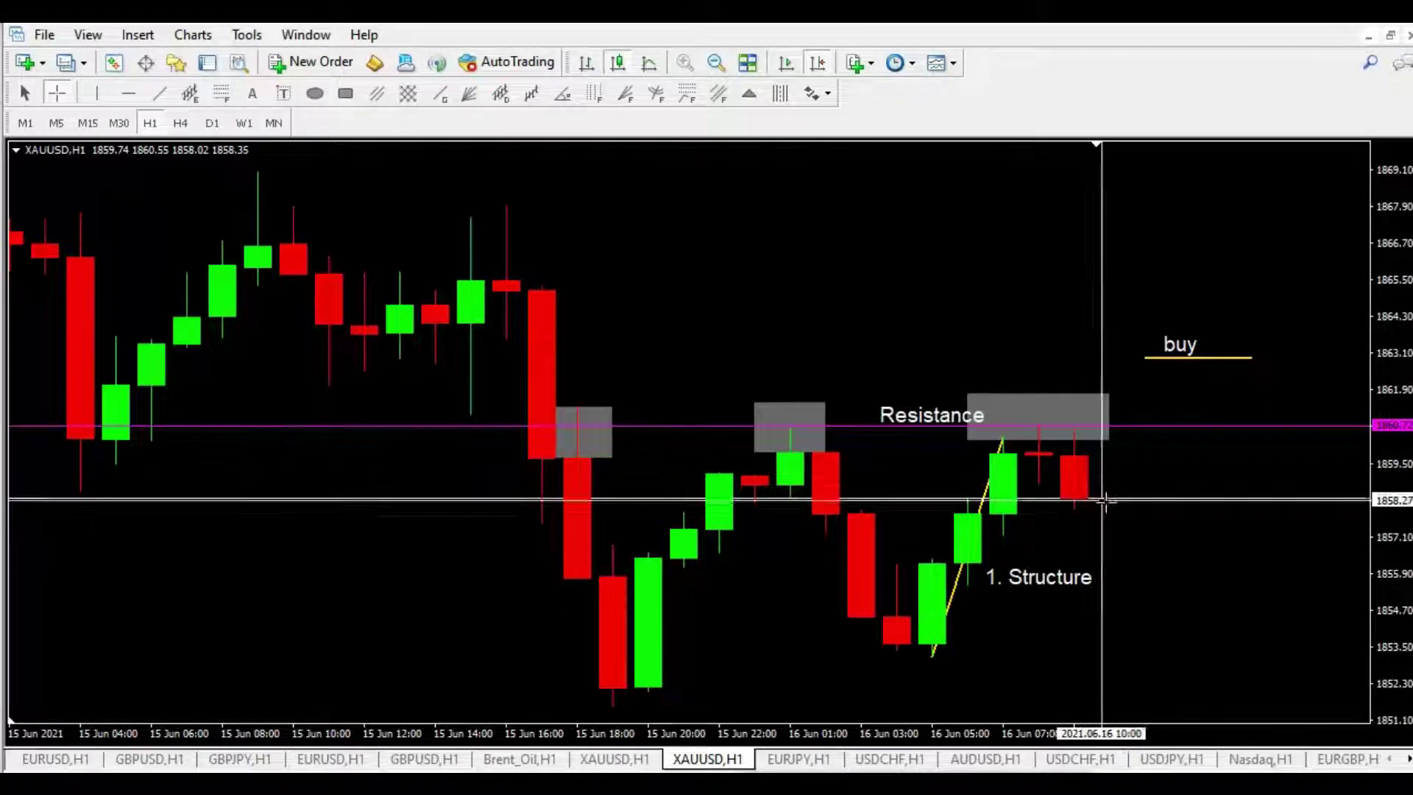
key(Escape)
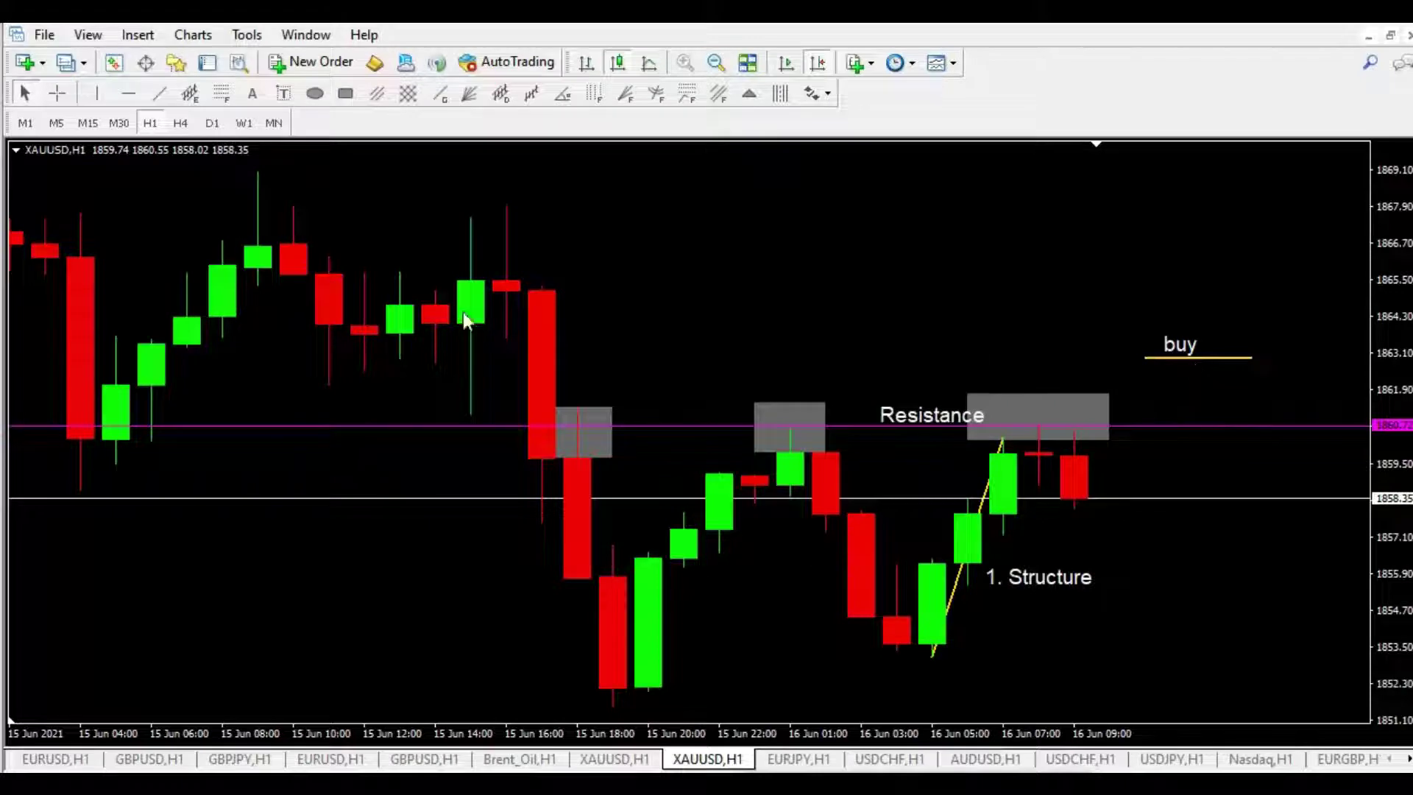
Draw a short horizontal trendline just below the 16 Jun 09:00 candle at about 1858 and label it "sell".
click(159, 94)
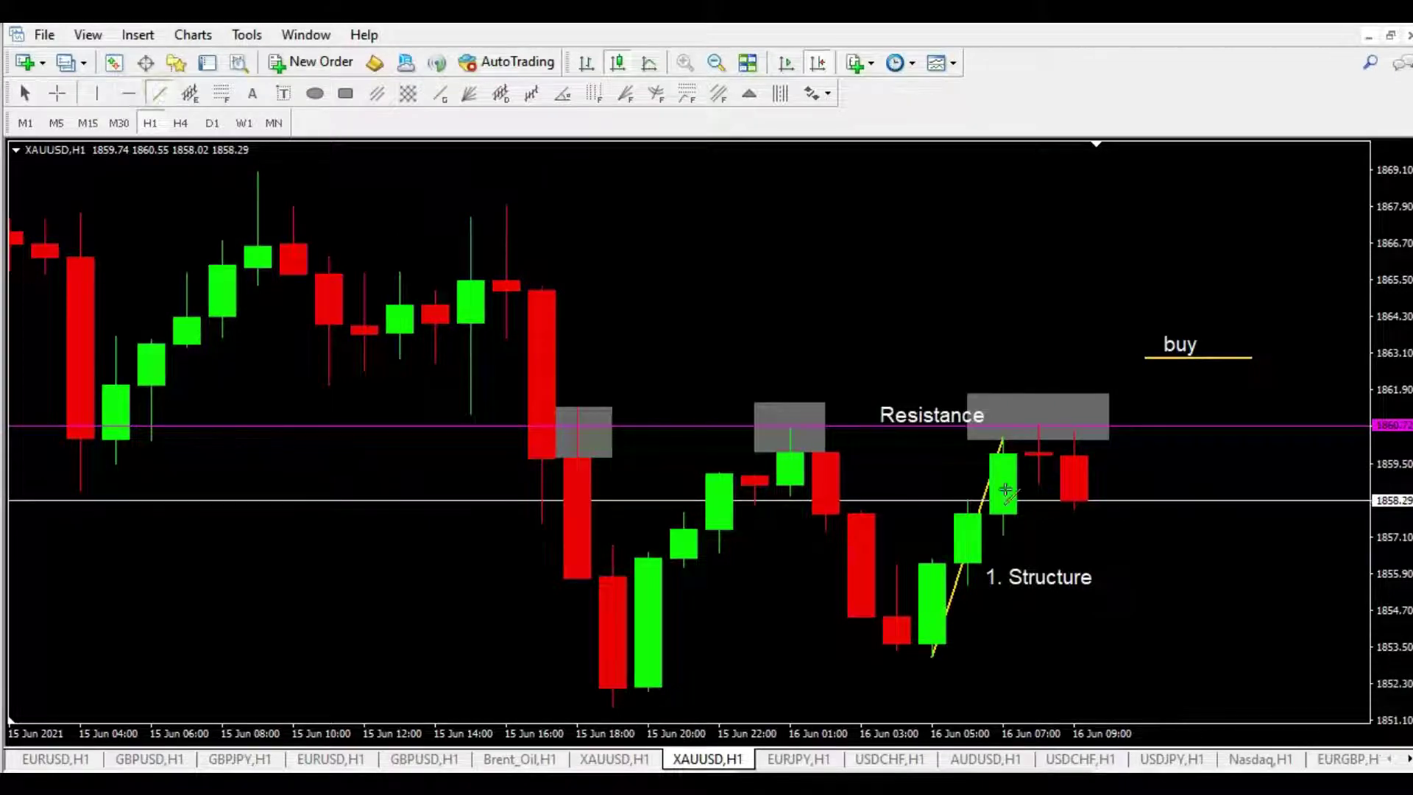
drag(1109, 509, 1202, 515)
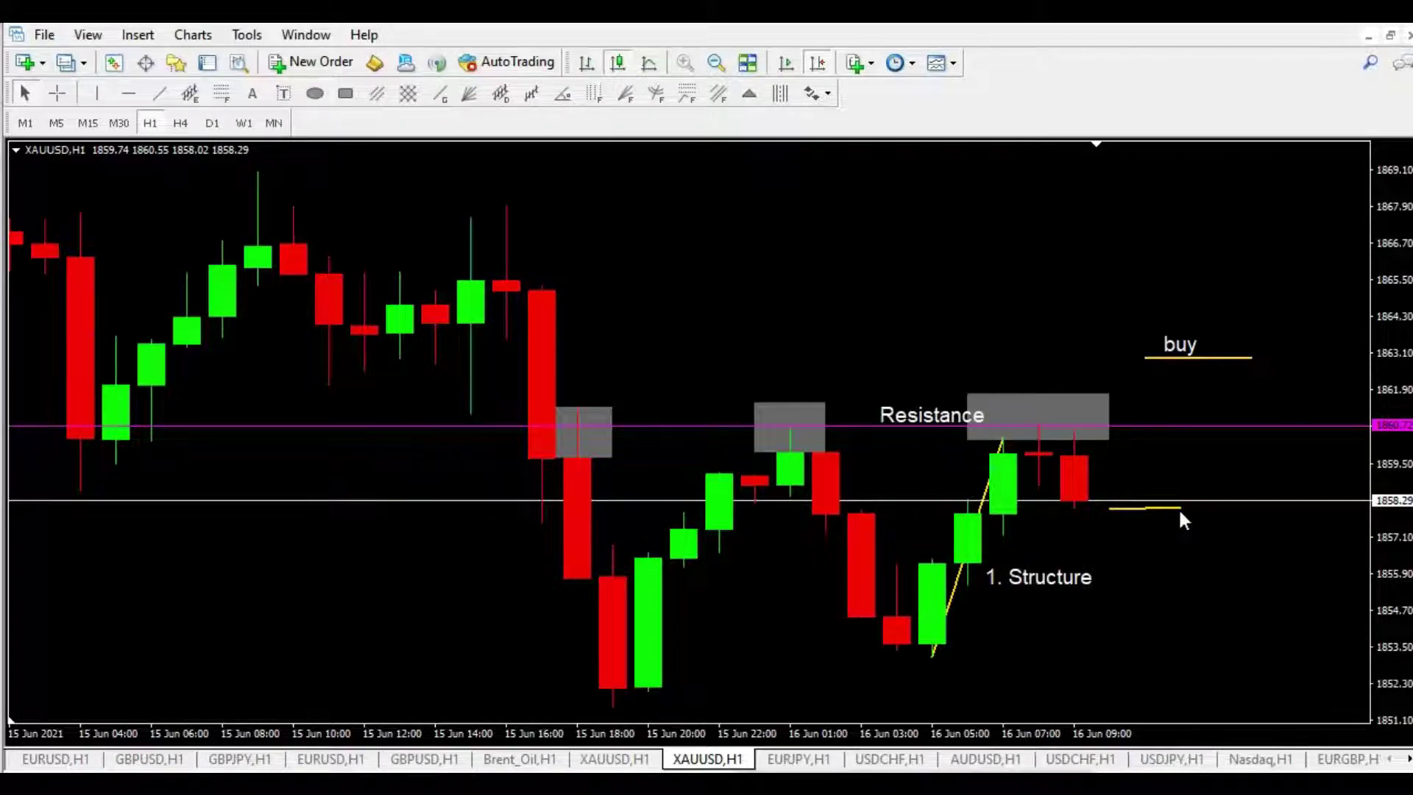
click(1178, 510)
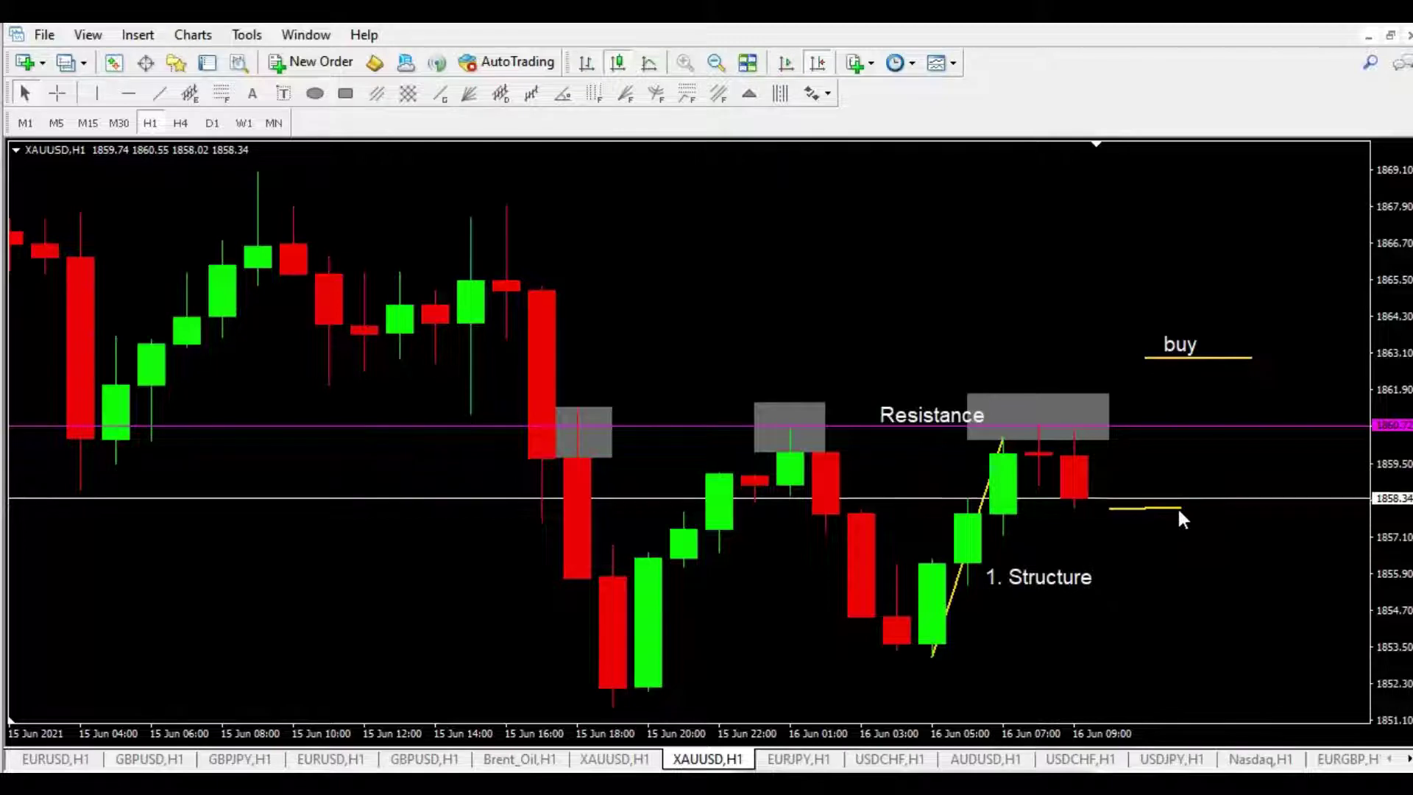
double_click(1178, 507)
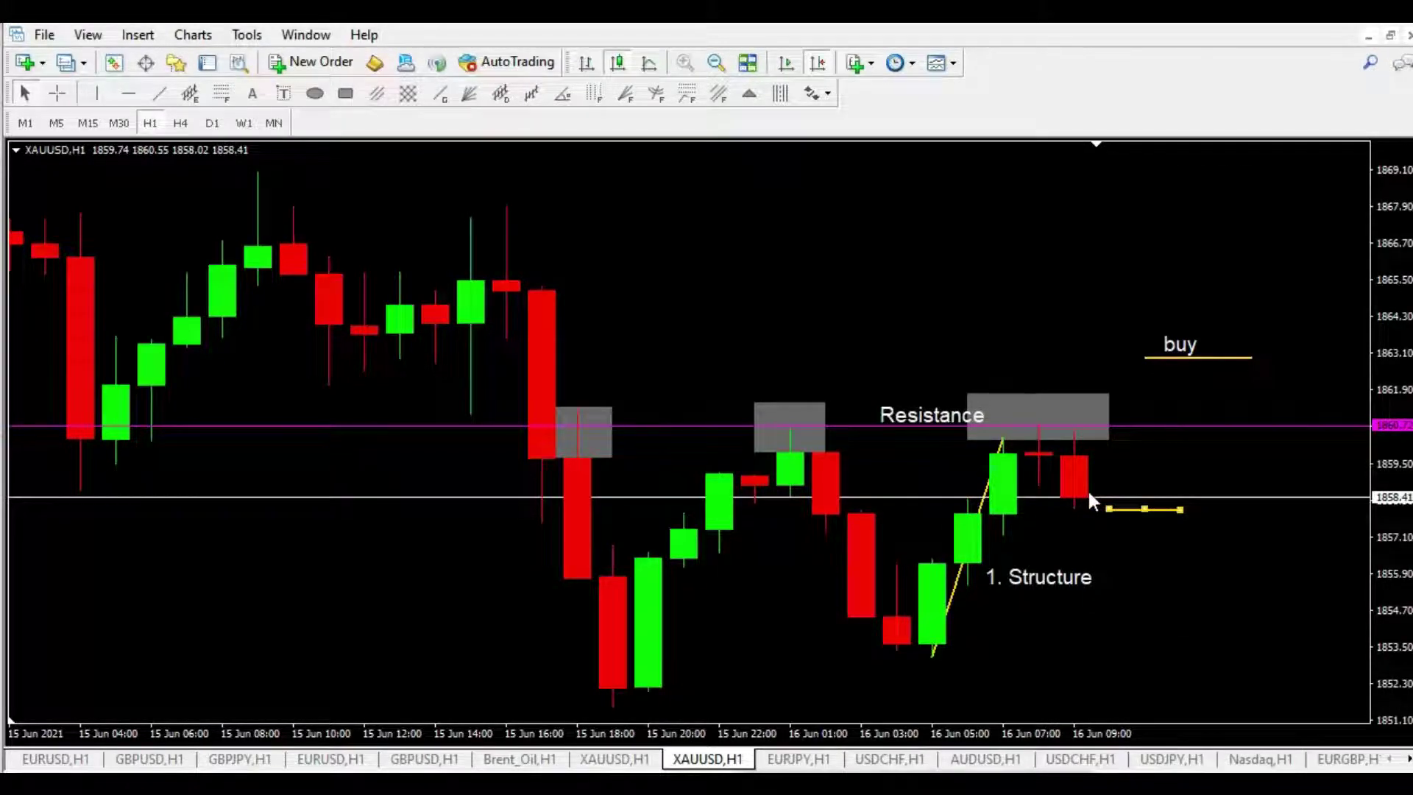
click(57, 92)
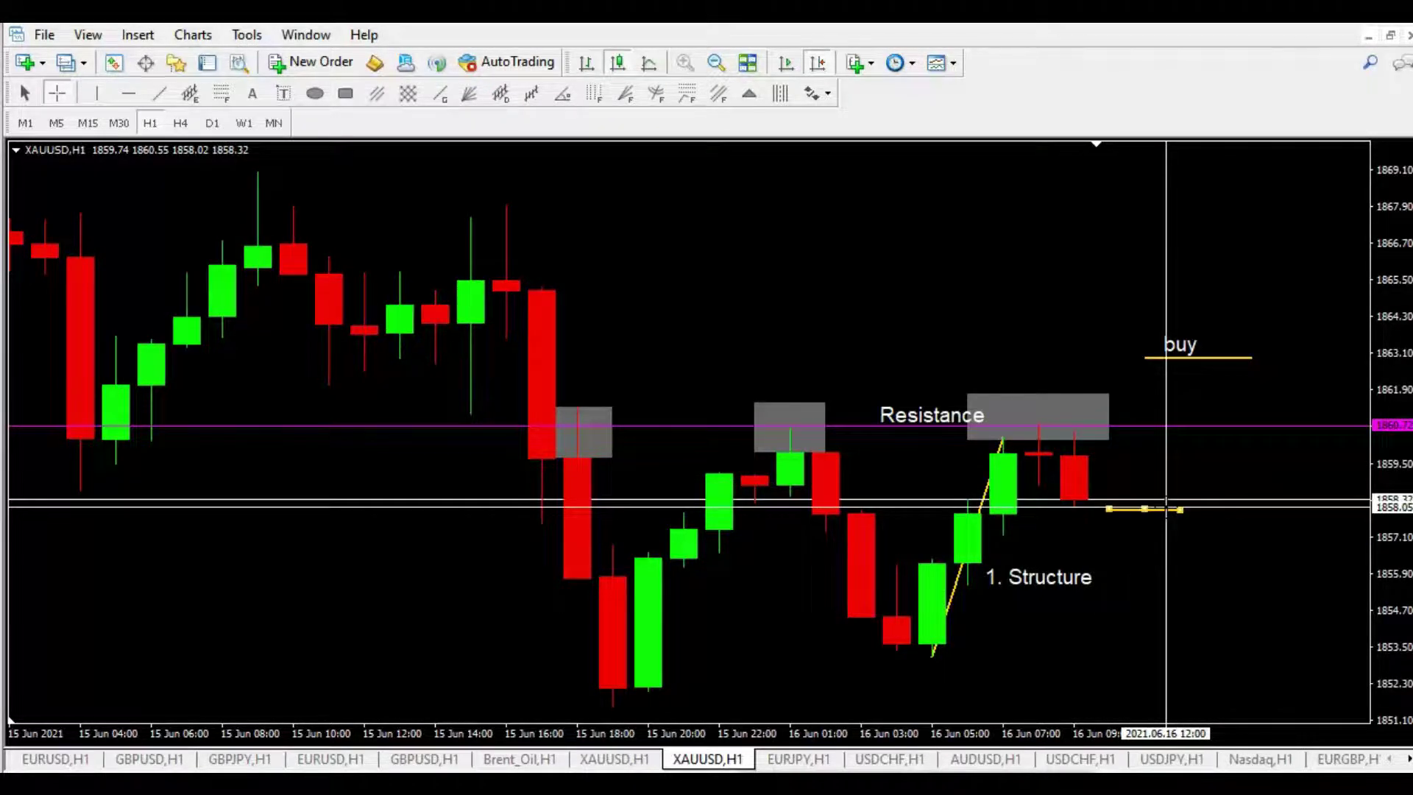
click(252, 93)
click(1126, 482)
text(sell)
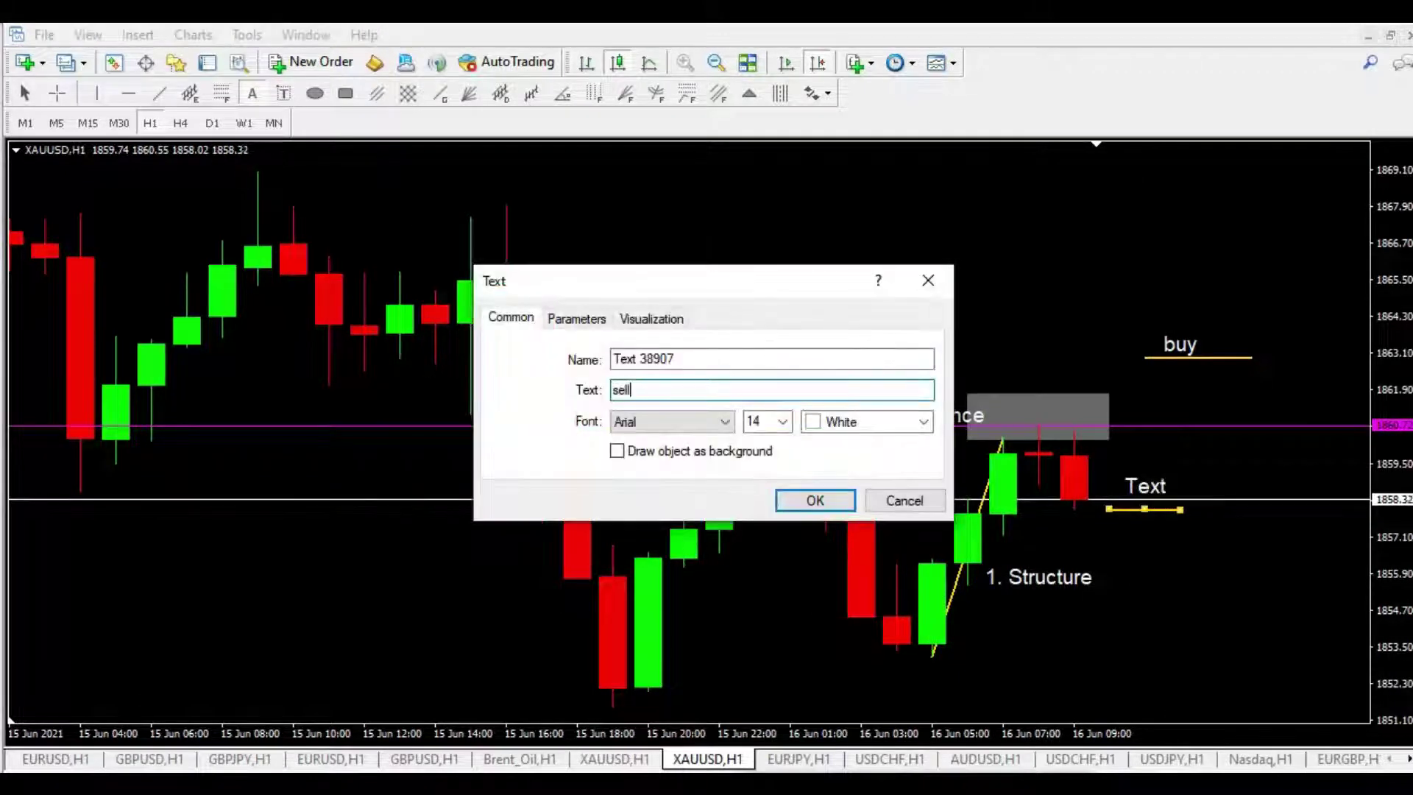
click(815, 501)
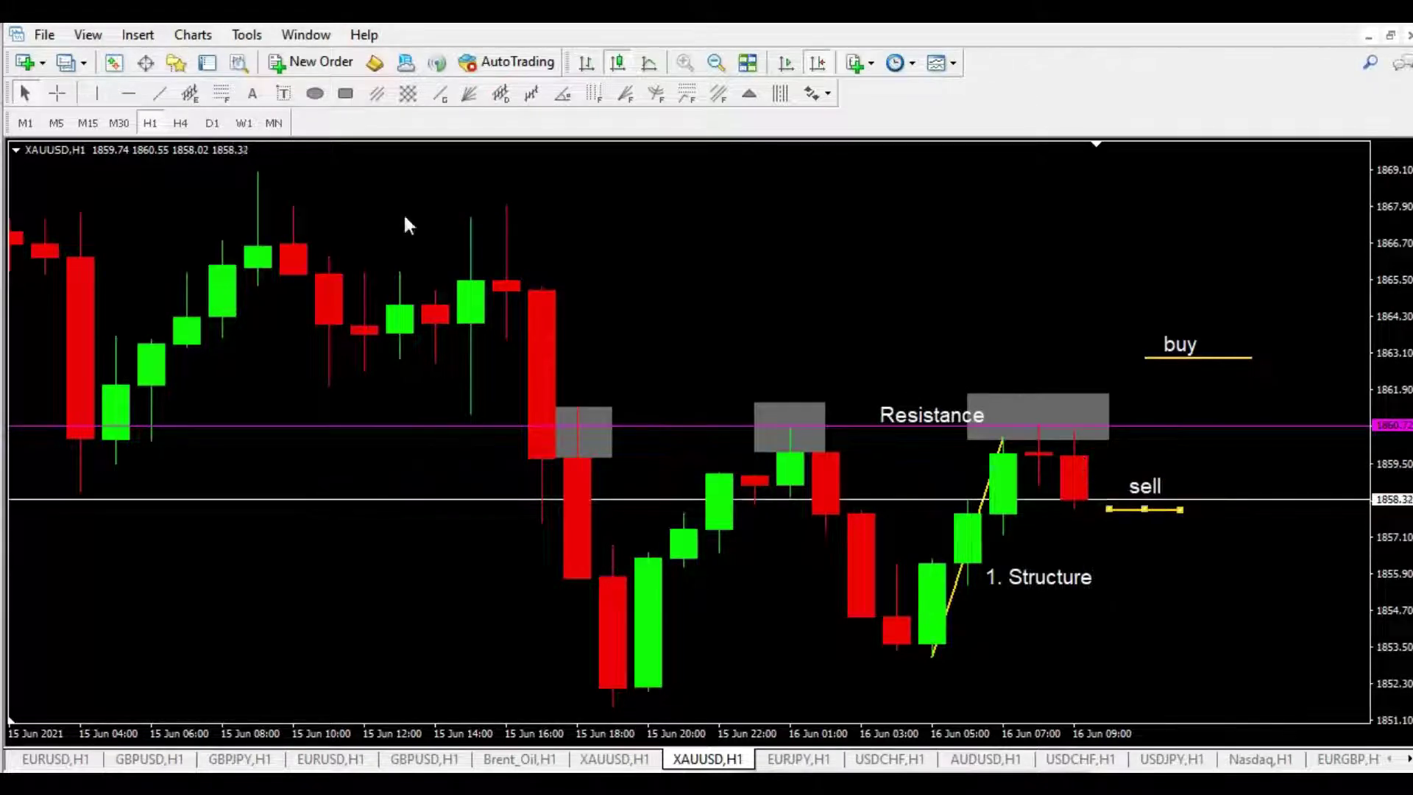
Examine with the crosshair how the 16 Jun 08:00 and 09:00 candles react below the resistance line.
click(57, 93)
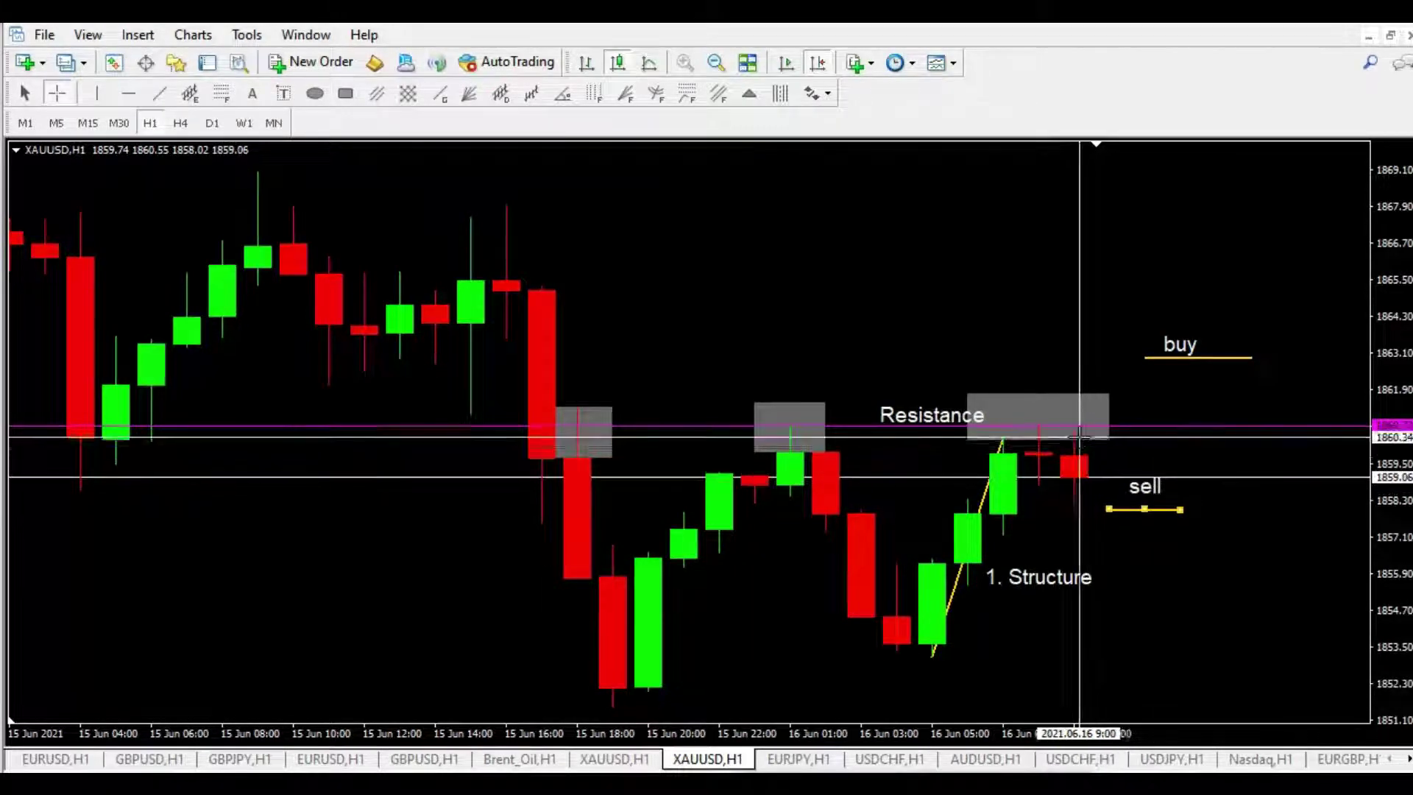
mouse_move(1080, 479)
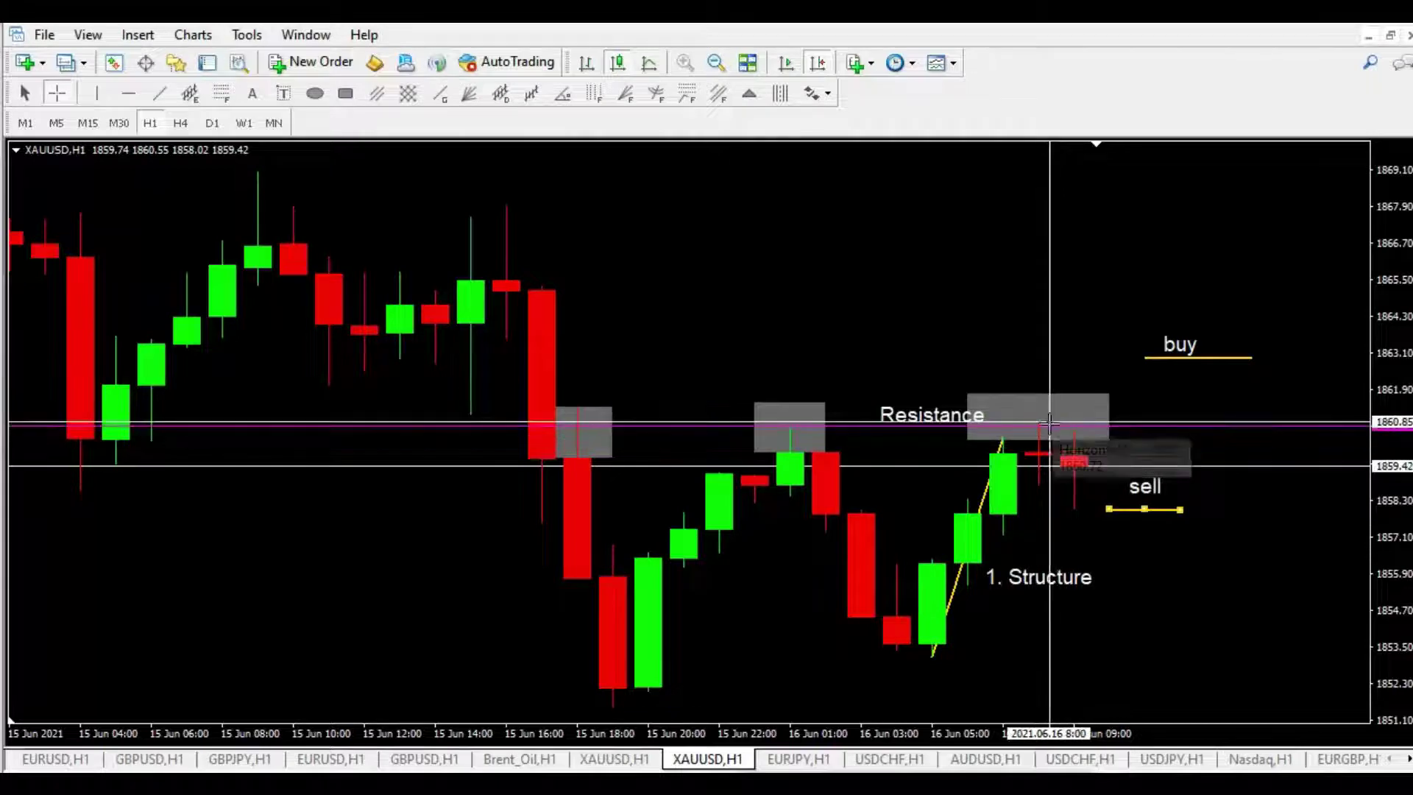
mouse_move(1051, 455)
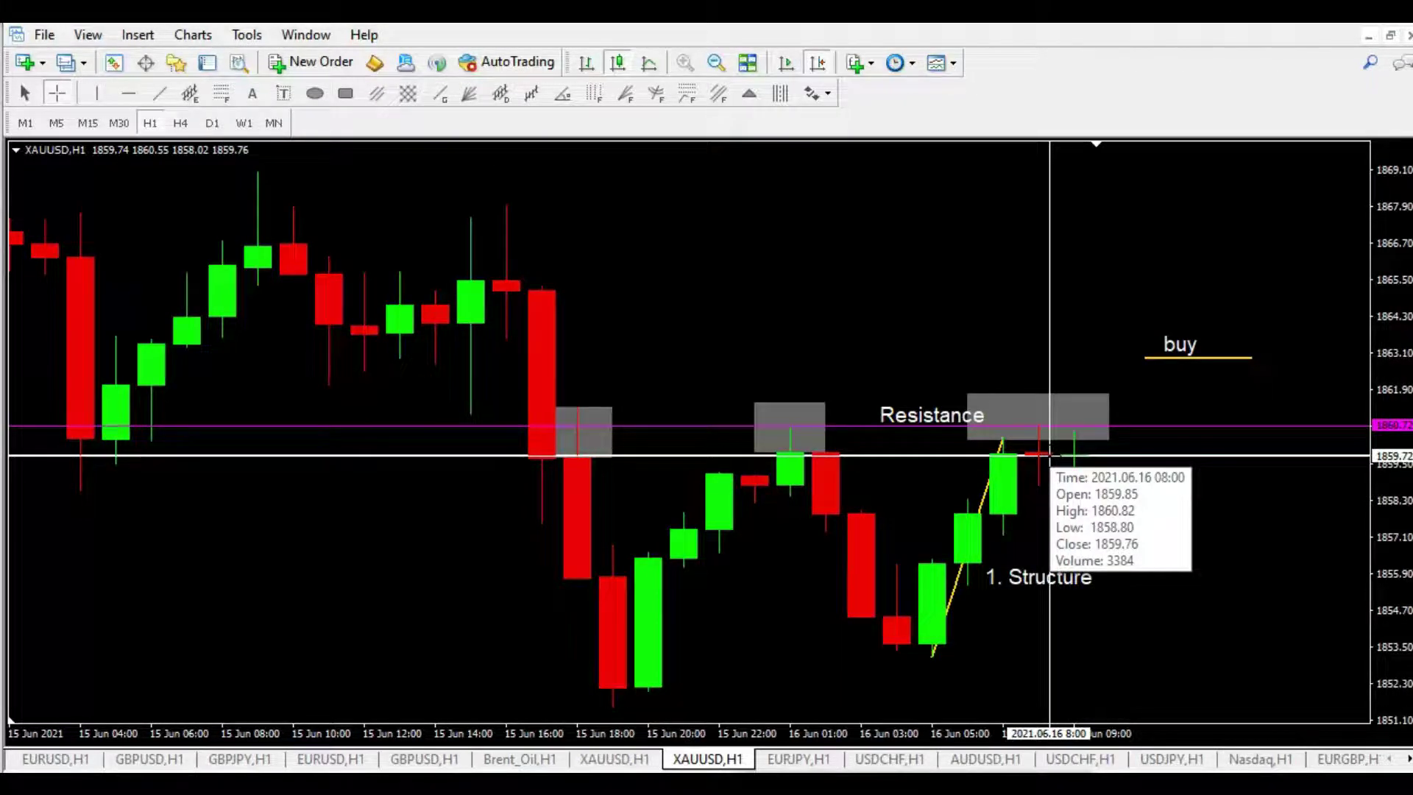
key(ctrl+z)
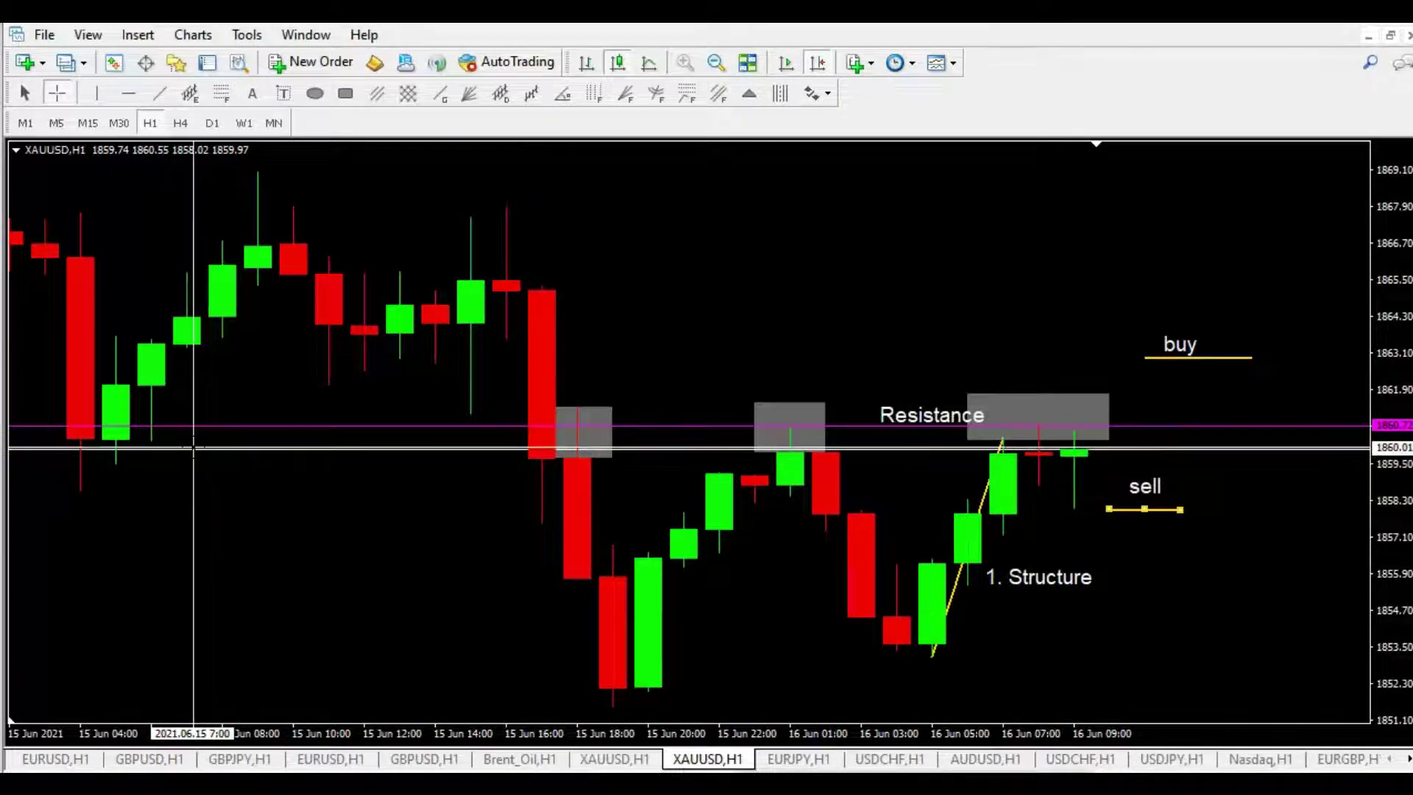
Draw a rectangle around the 14 Jun 07:00 candle's lower wick where it meets the horizontal line.
click(595, 420)
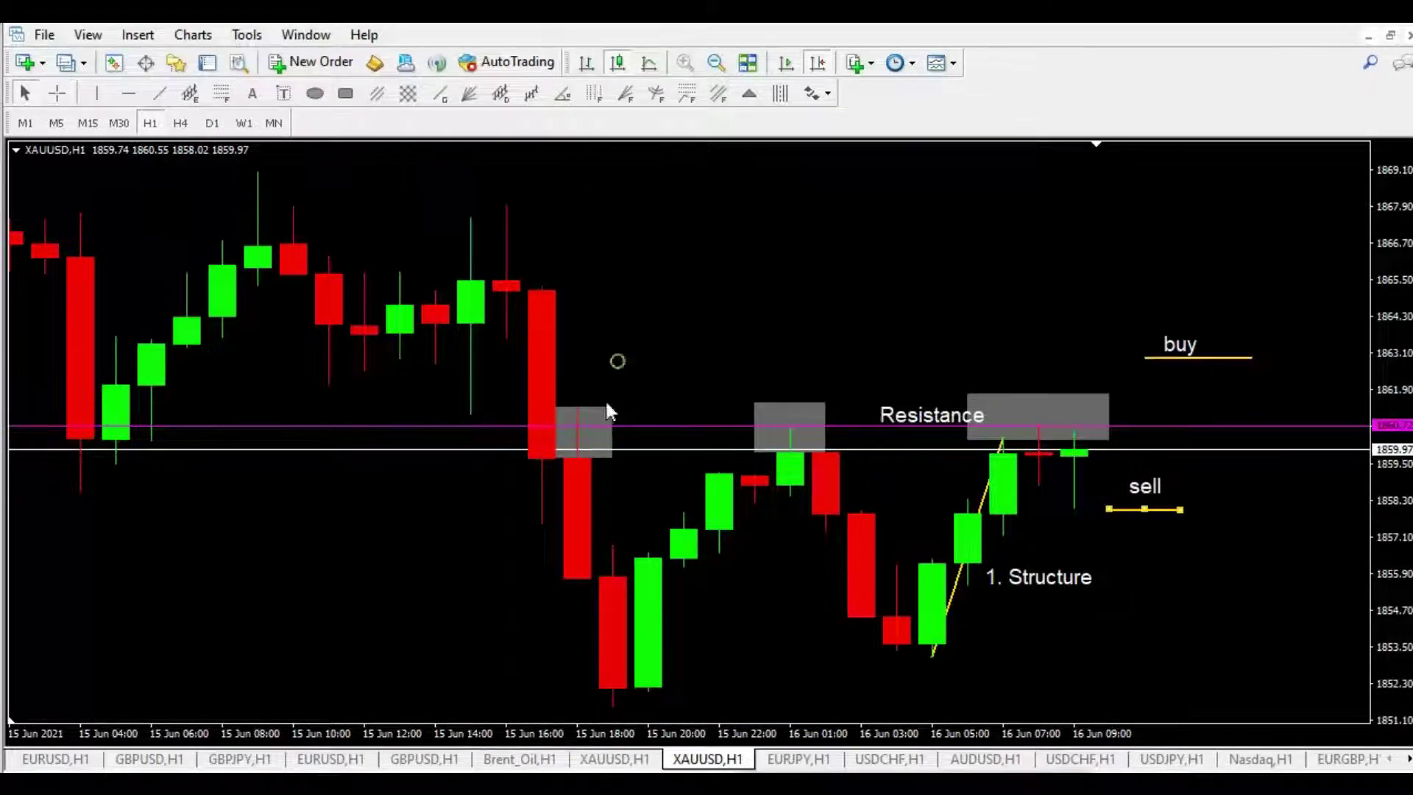
scroll(420, 520, up, 10)
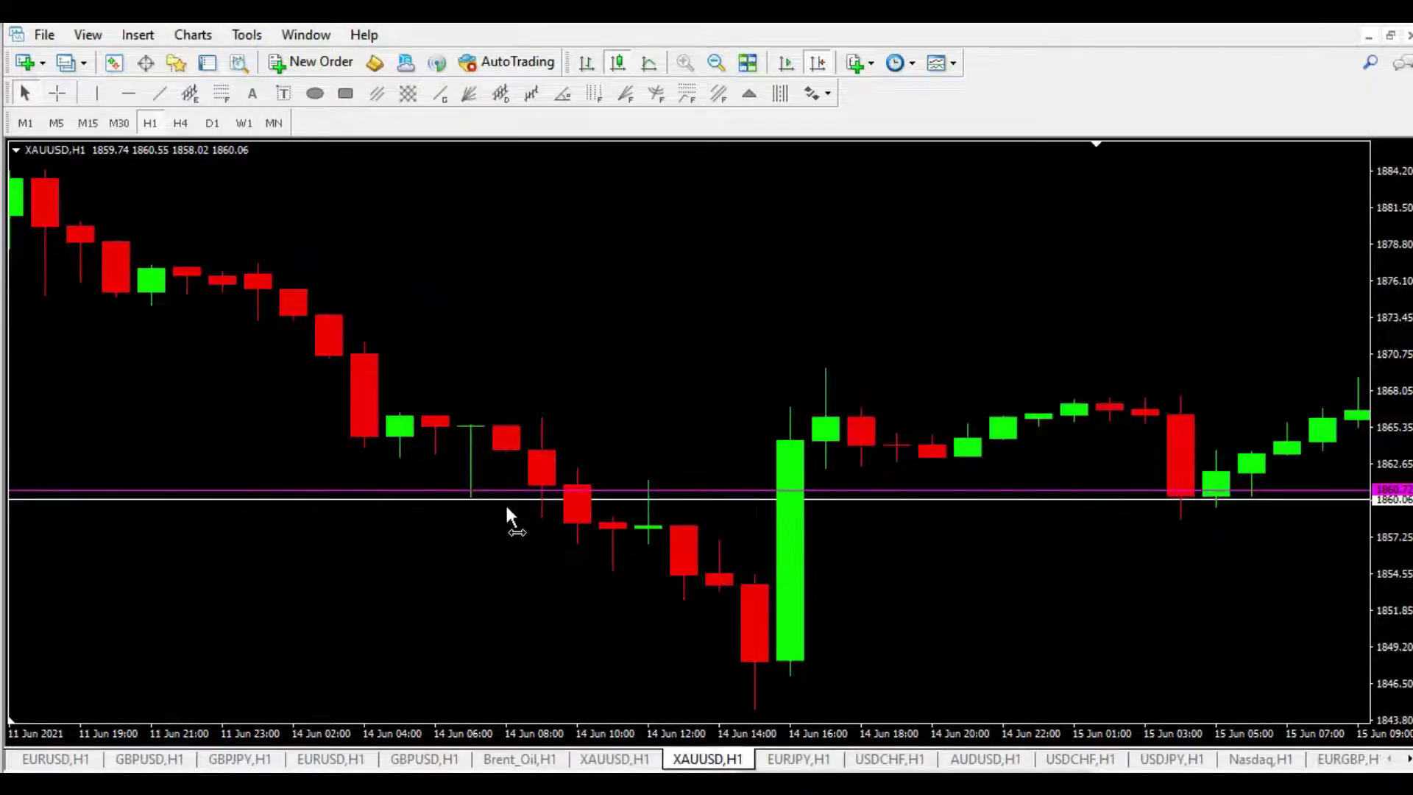
scroll(509, 508, up, 2)
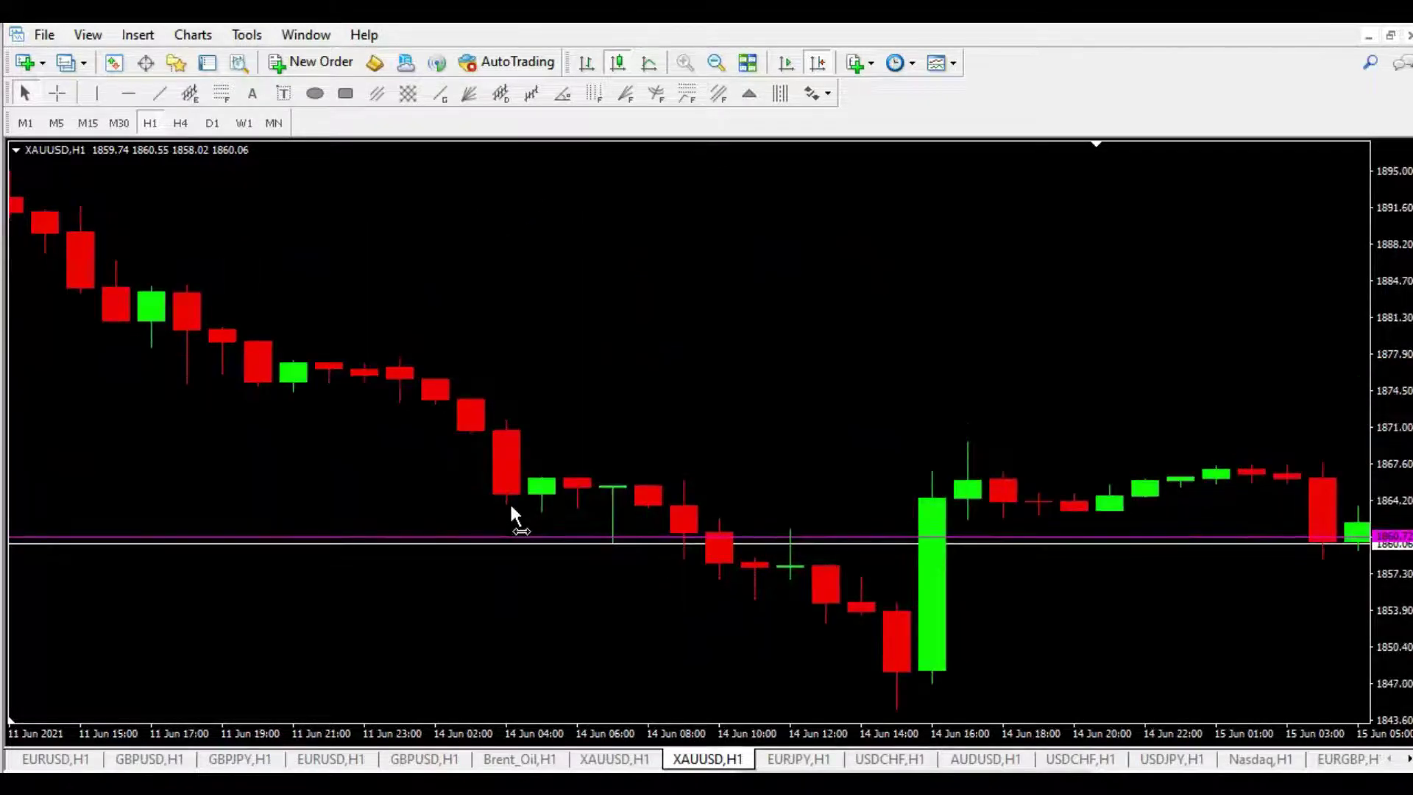
click(345, 93)
drag(578, 509, 649, 585)
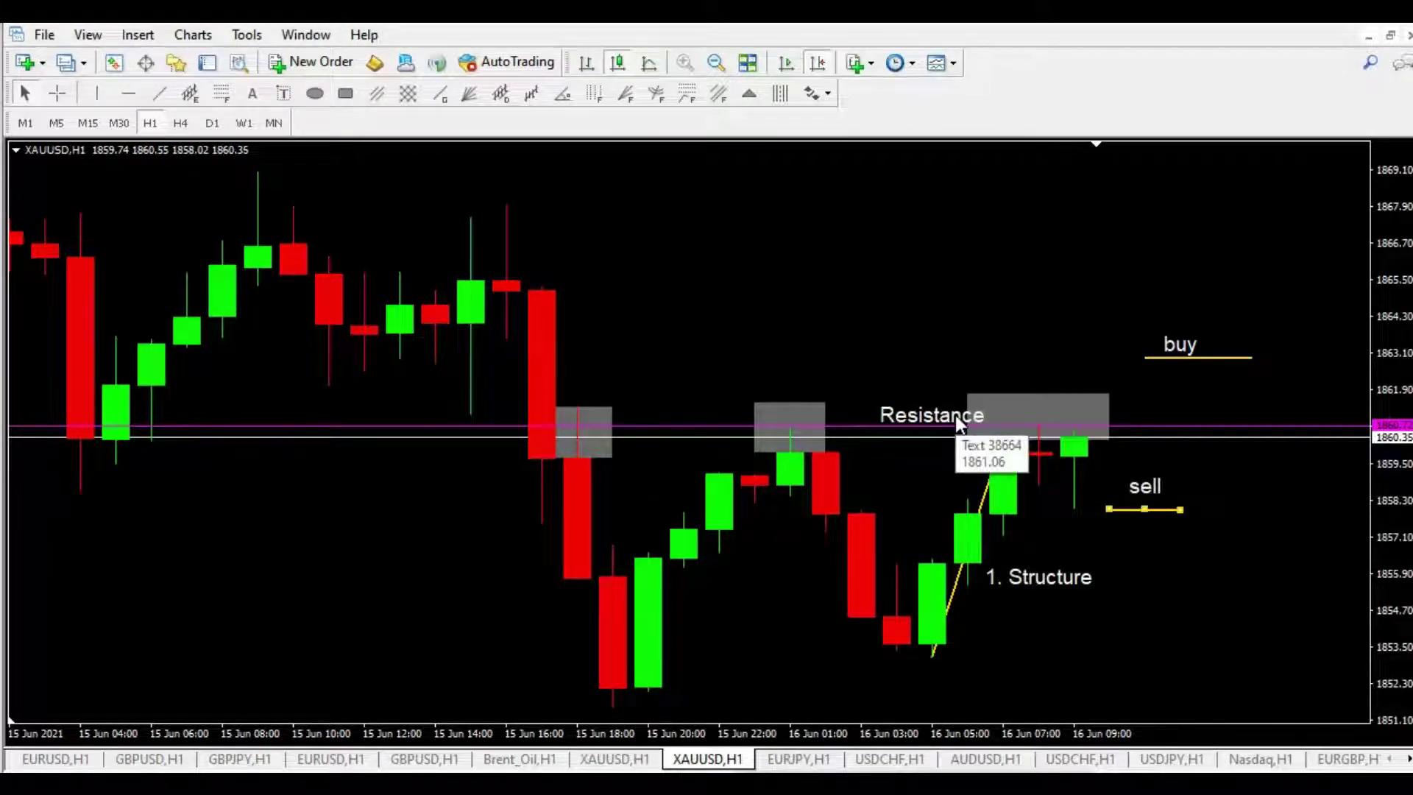
Examine with the crosshair the newest candle's position between the resistance zone and the "sell" line.
click(57, 93)
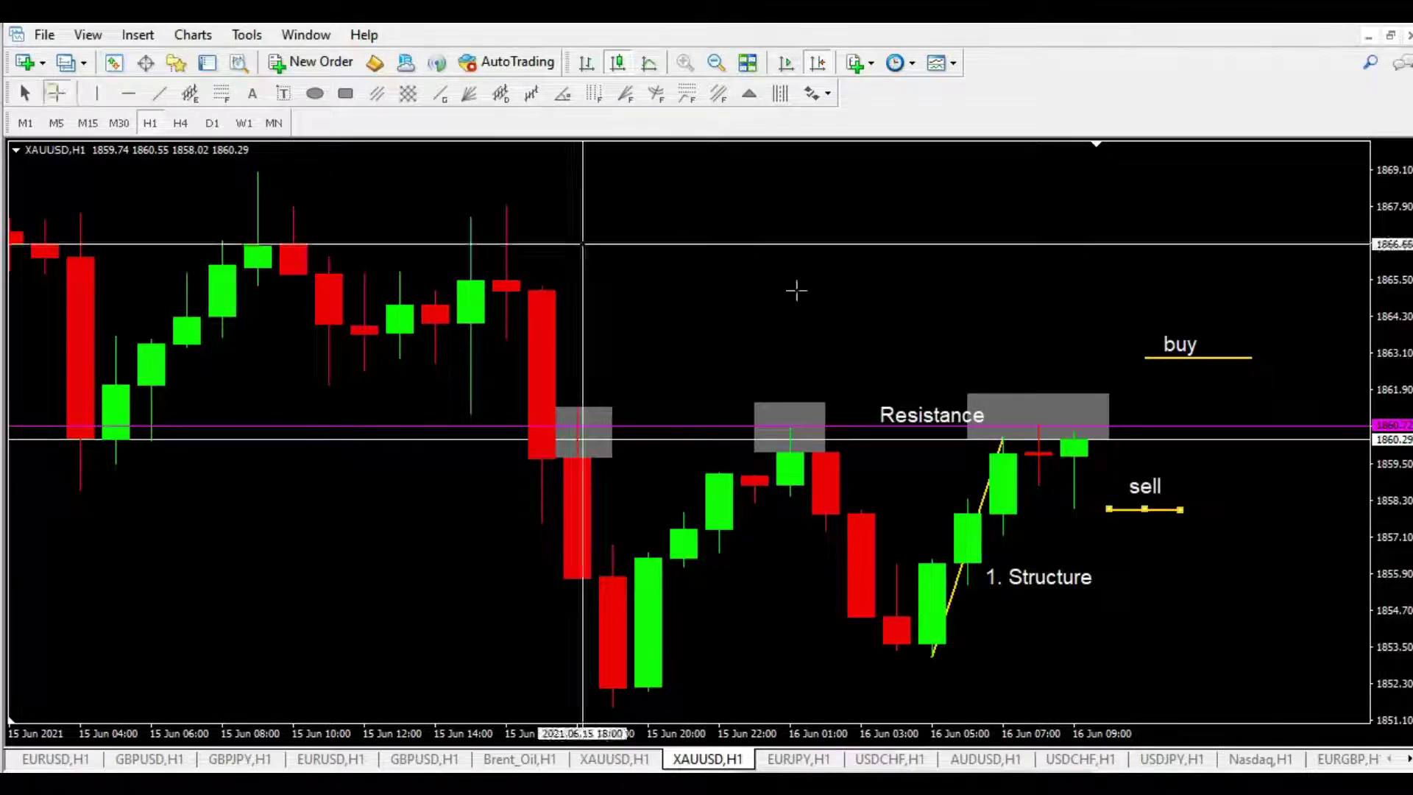
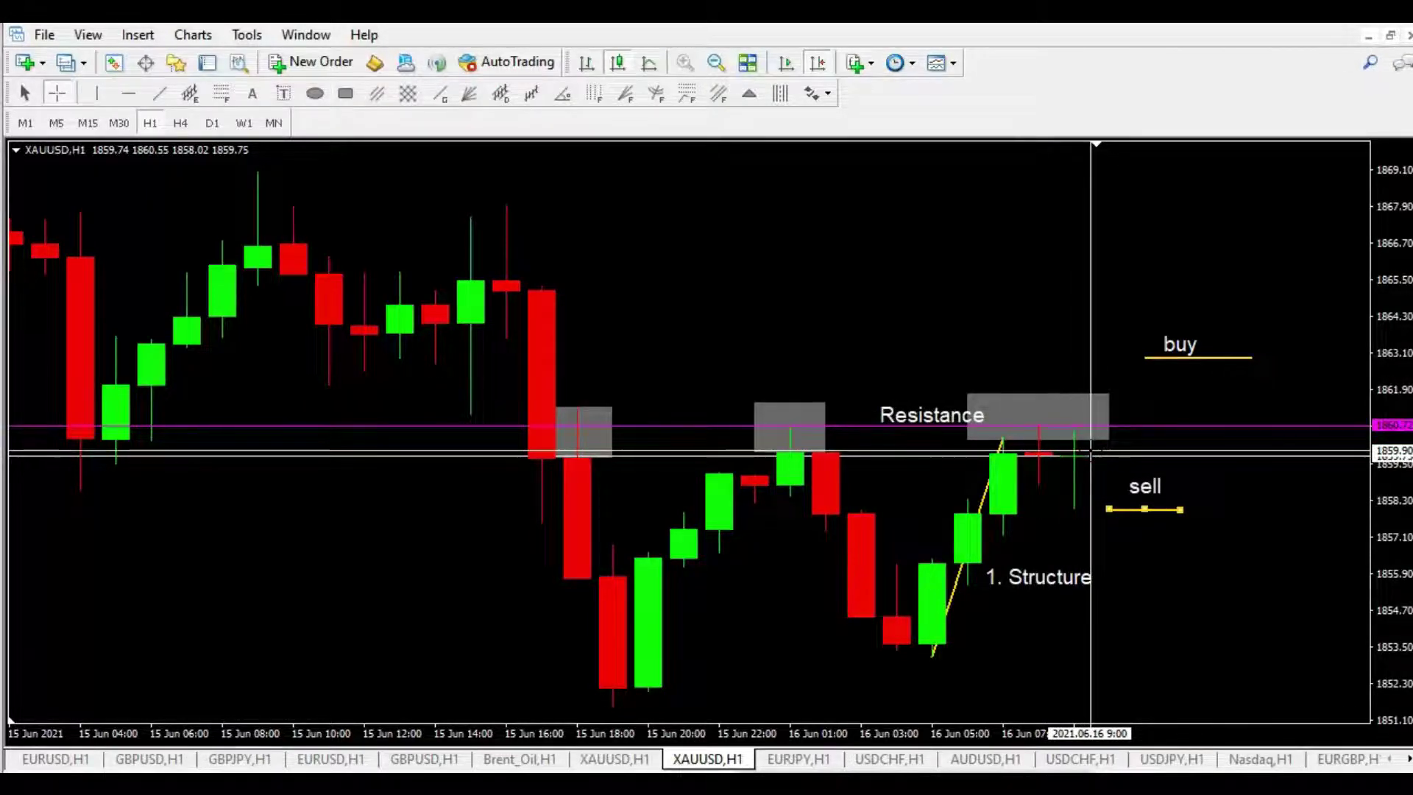
mouse_move(1096, 458)
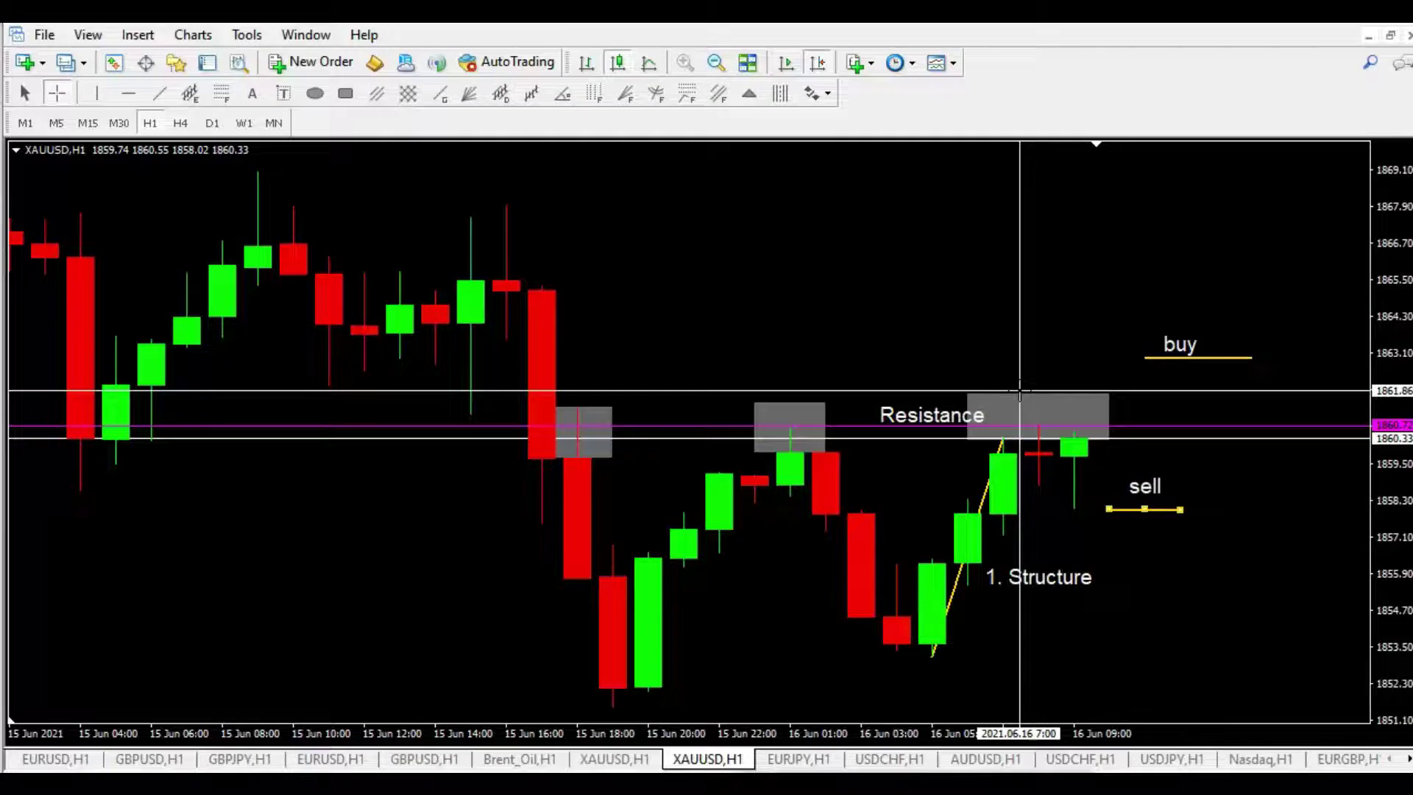
key(Escape)
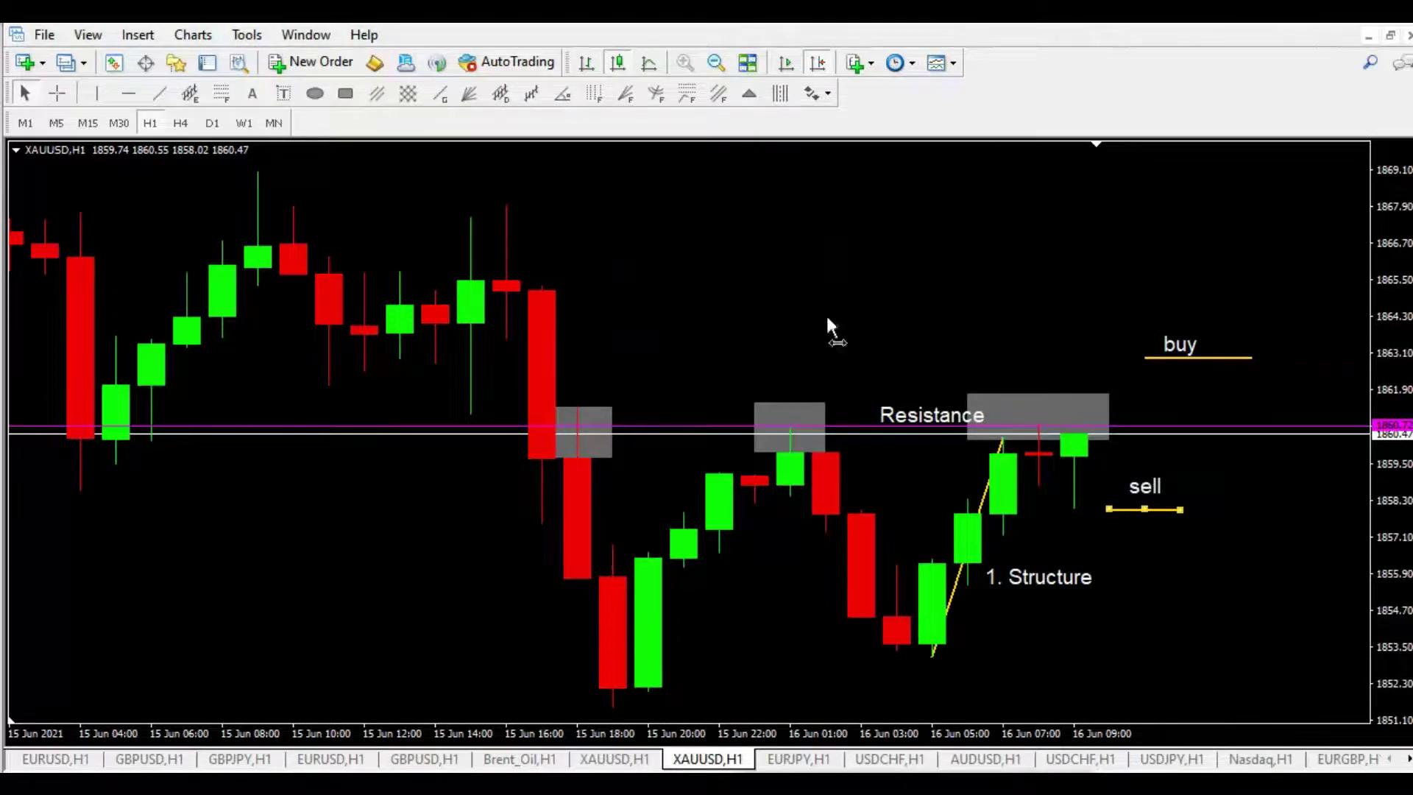
Draw a green rectangle from 1 Jun 23:00 to 2 Jun 02:00 between about 1901 and 1897.
drag(825, 316, 1040, 315)
drag(744, 355, 1031, 353)
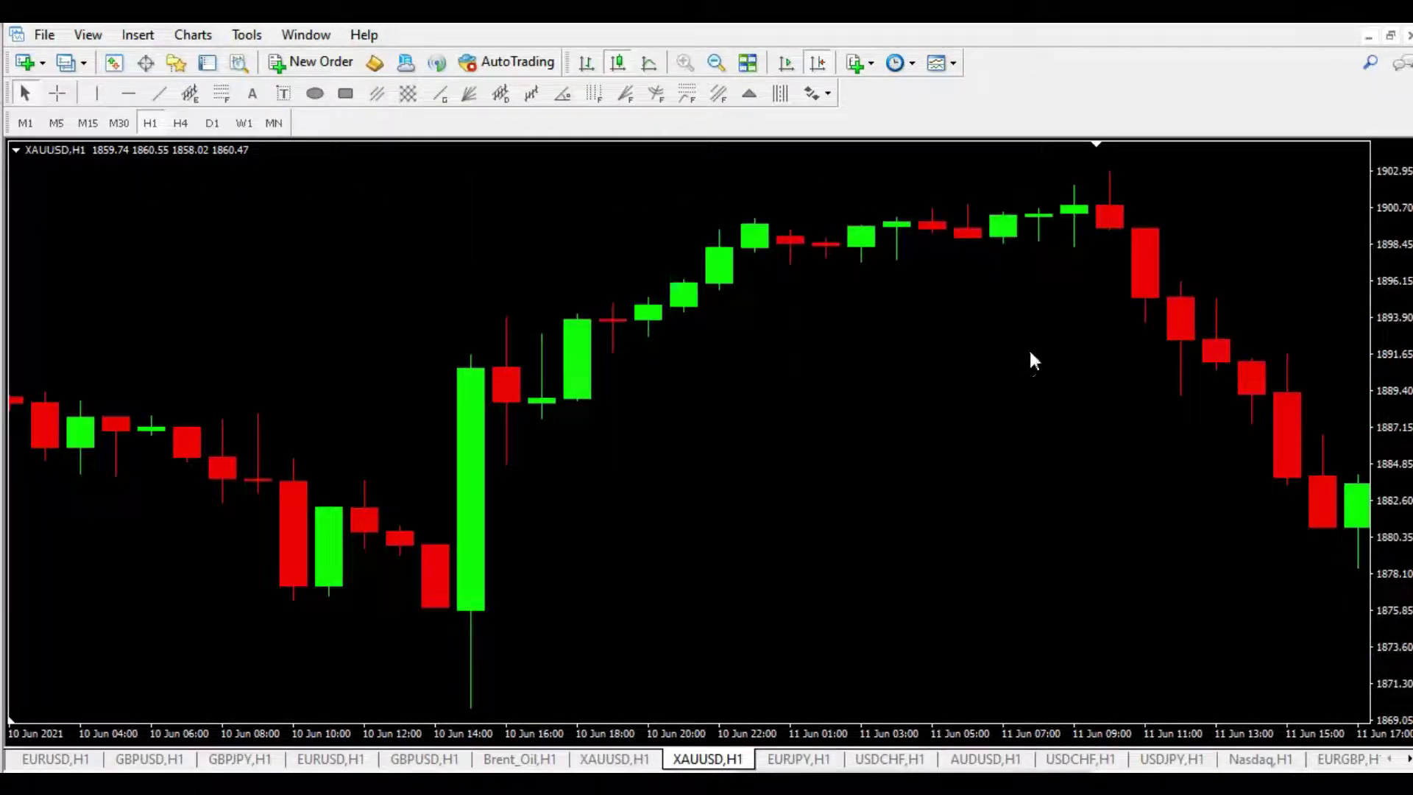
drag(726, 413, 889, 409)
scroll(898, 418, up, 3)
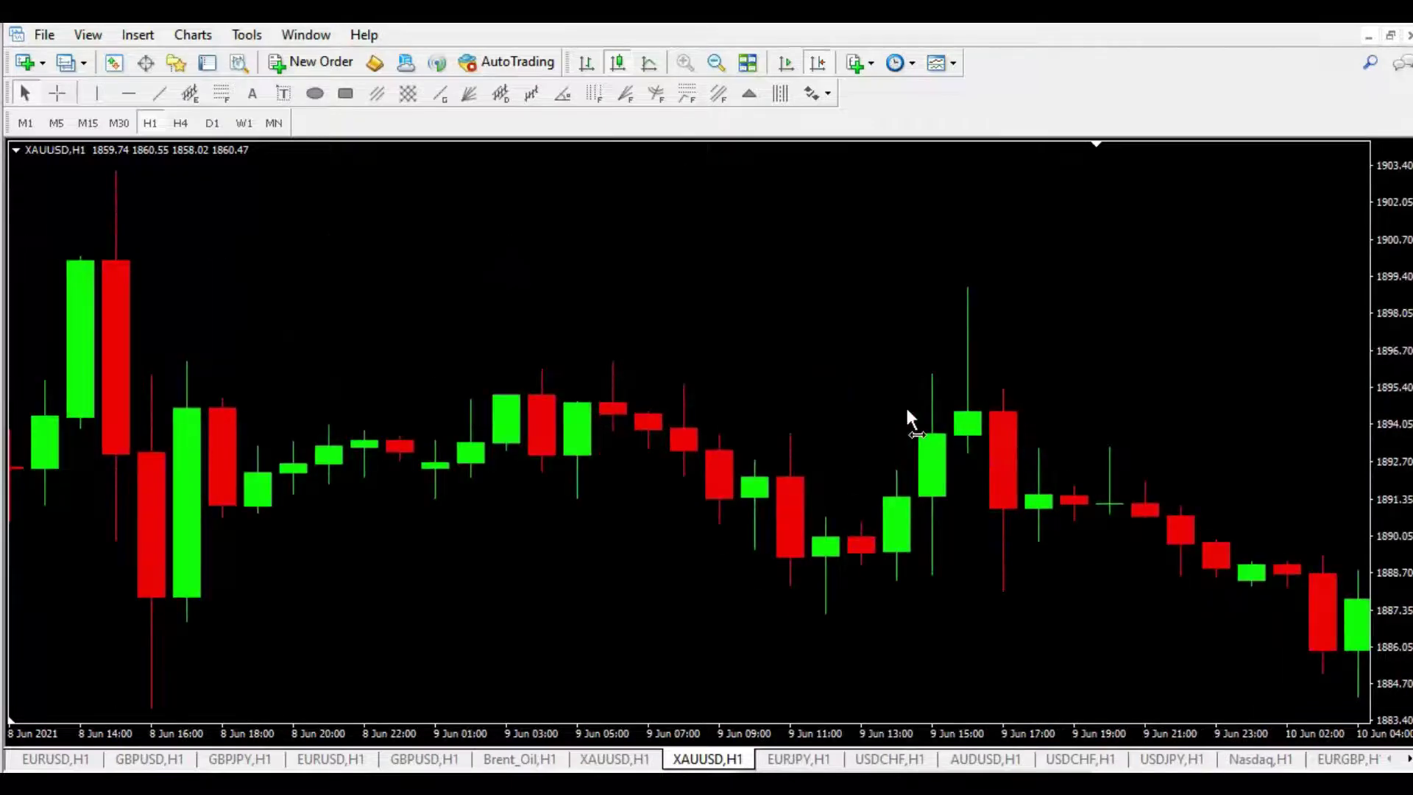
drag(731, 375, 1009, 381)
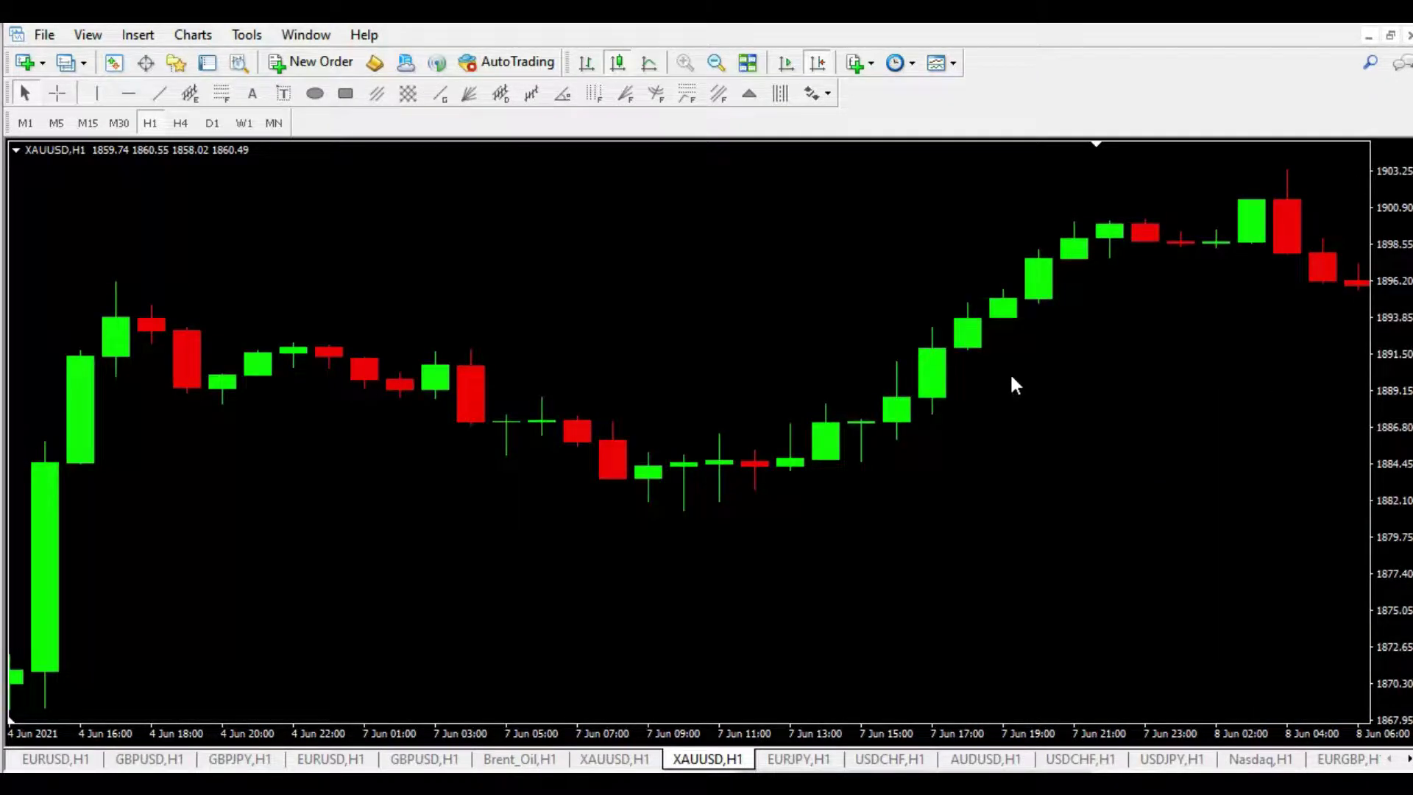
scroll(880, 331, up, 10)
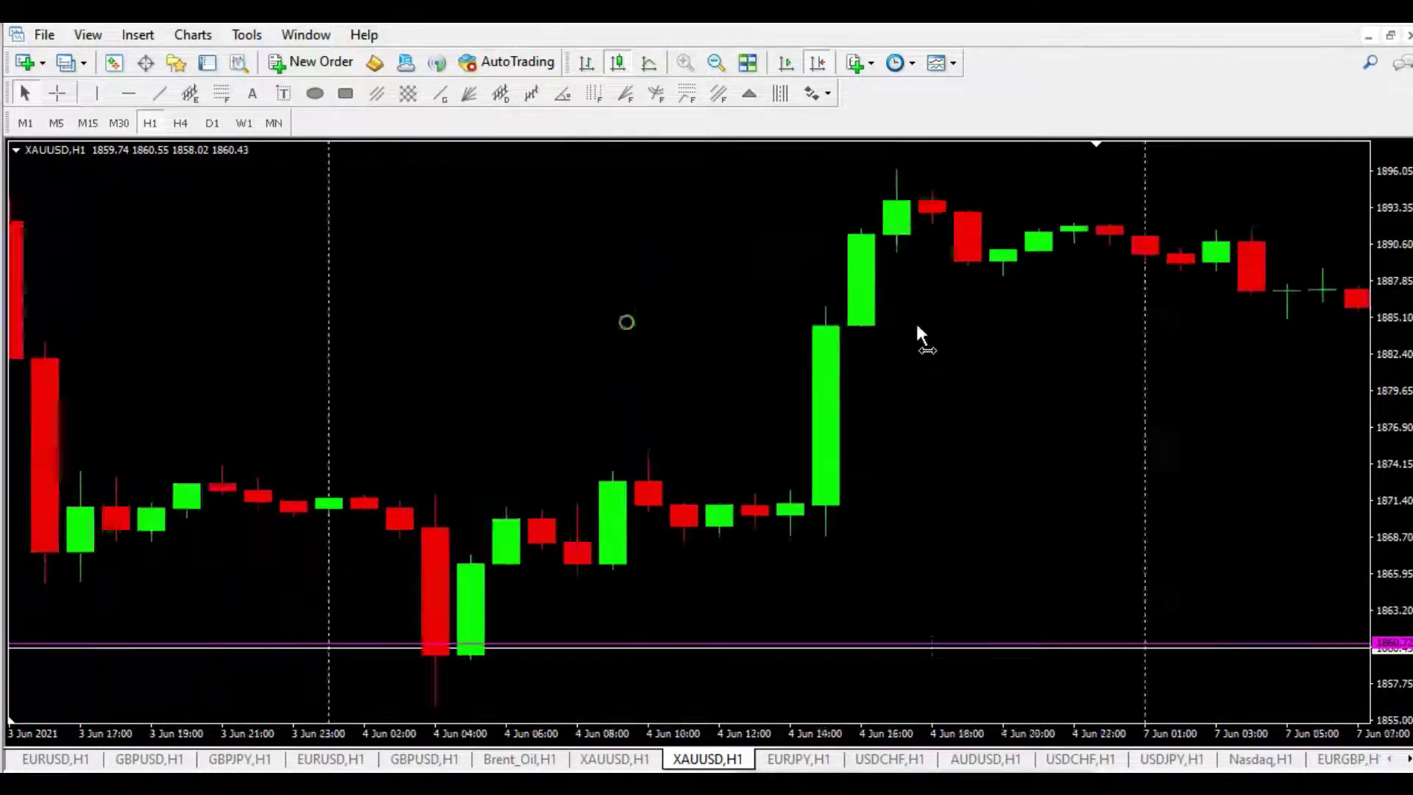
scroll(822, 337, up, 10)
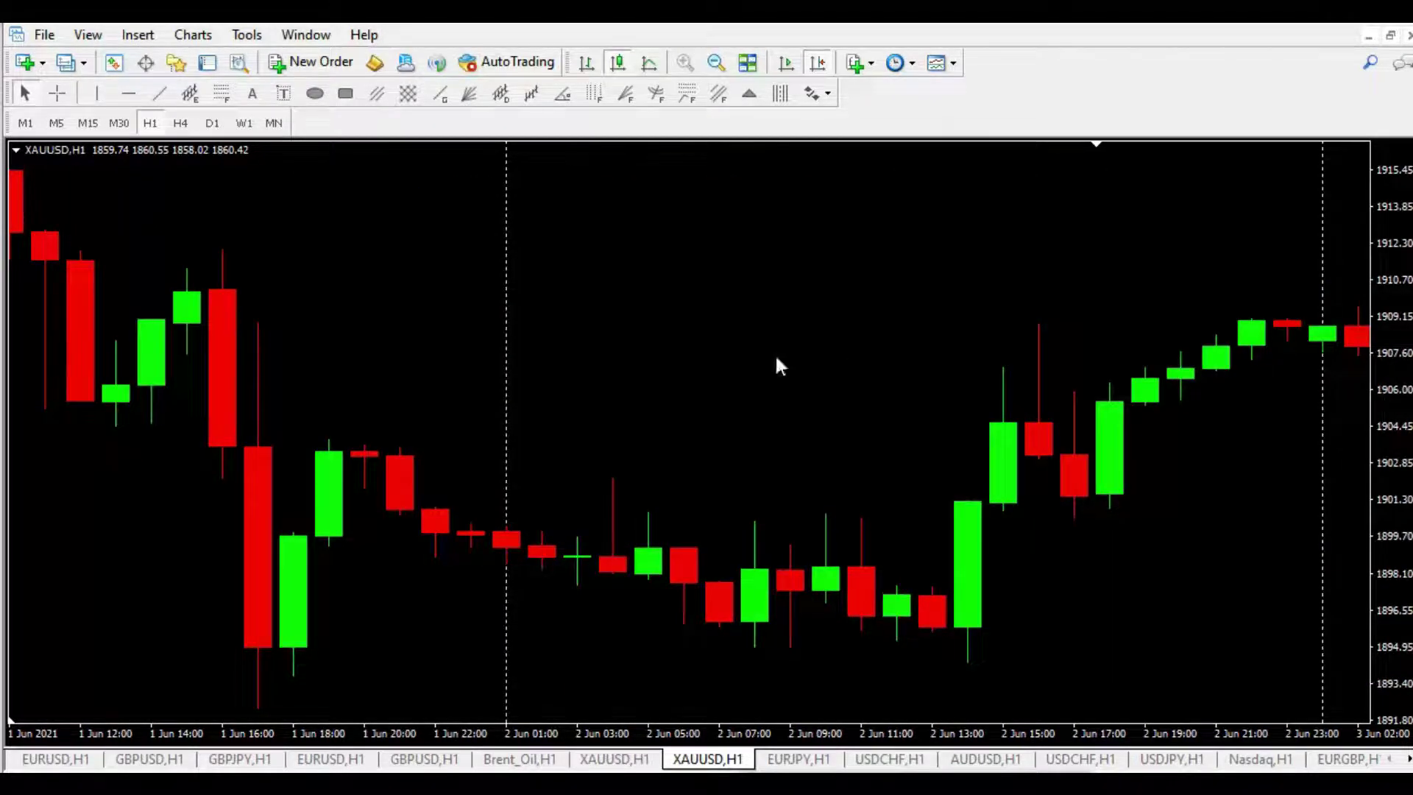
scroll(949, 331, up, 10)
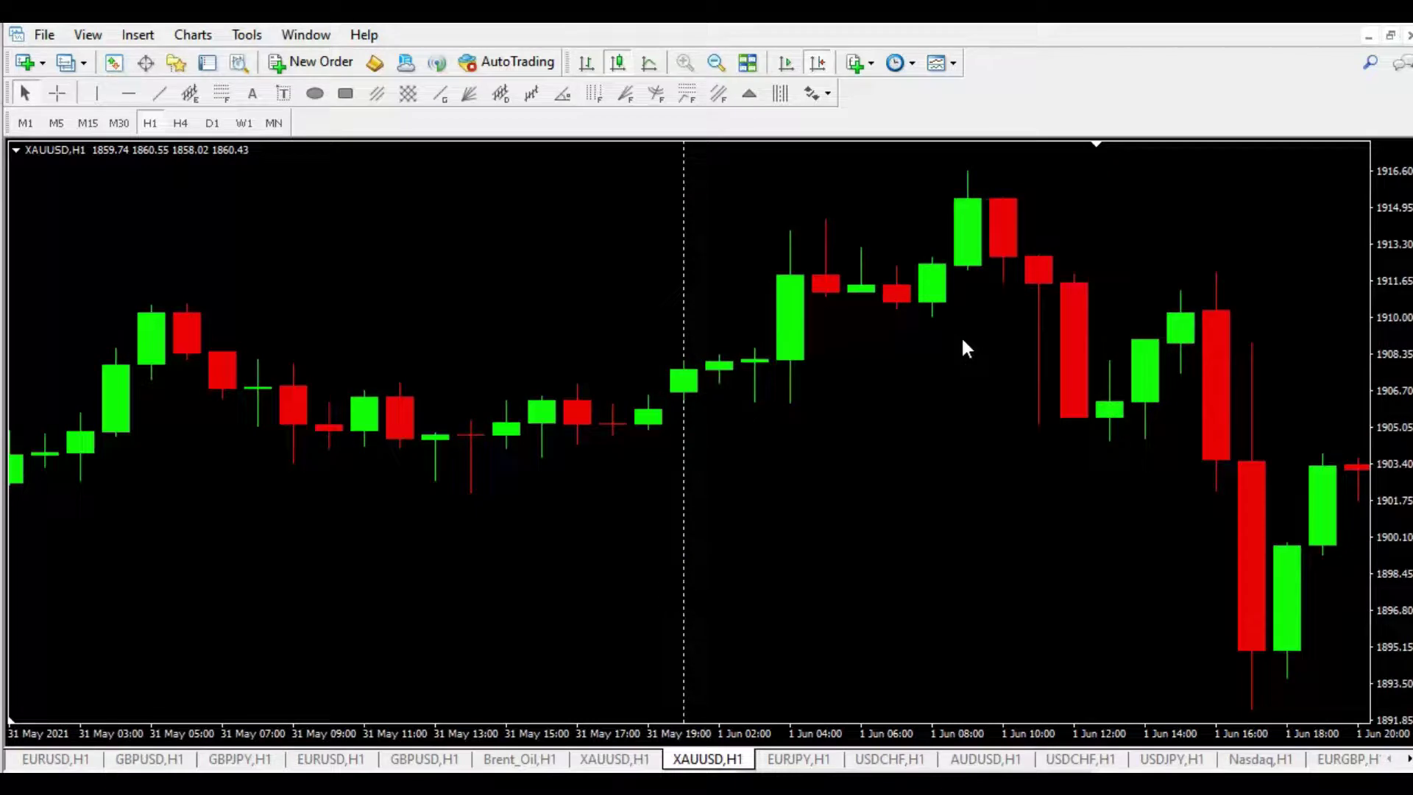
scroll(961, 335, down, 2)
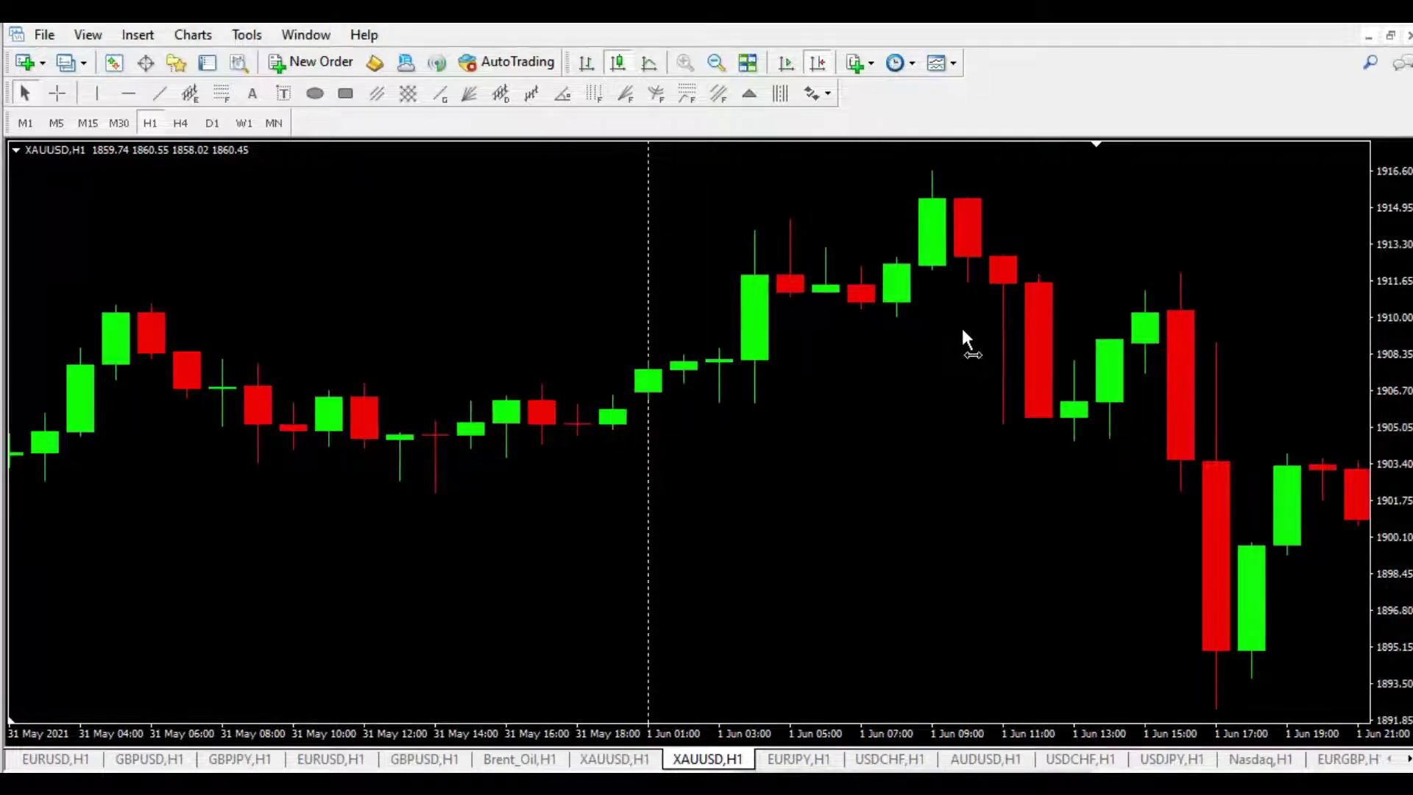
scroll(959, 324, down, 3)
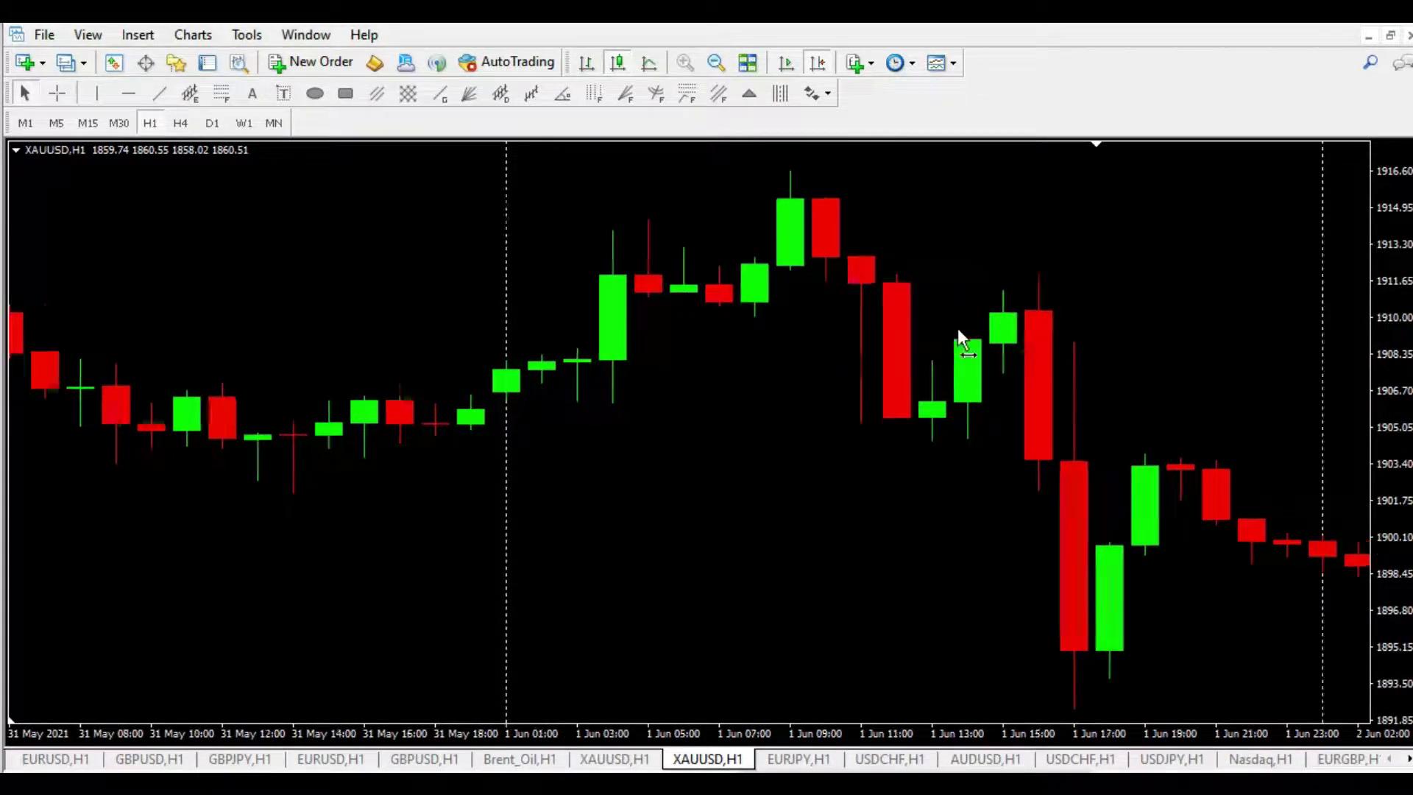
click(352, 94)
drag(1288, 508, 1358, 601)
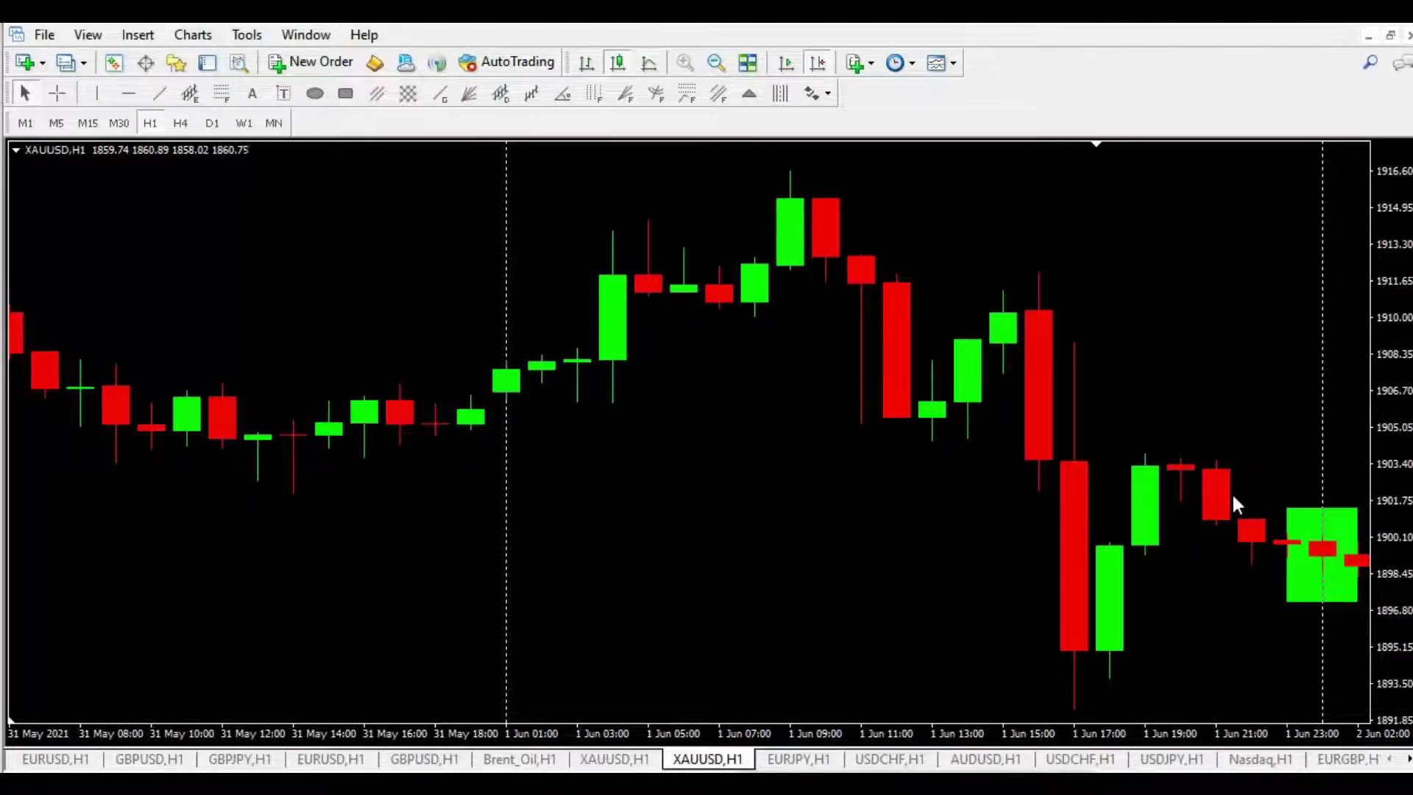
Add a text label at the chart's upper area reading "1. structure, Key level /SNR, Trigger: candlestick, change colo".
click(251, 94)
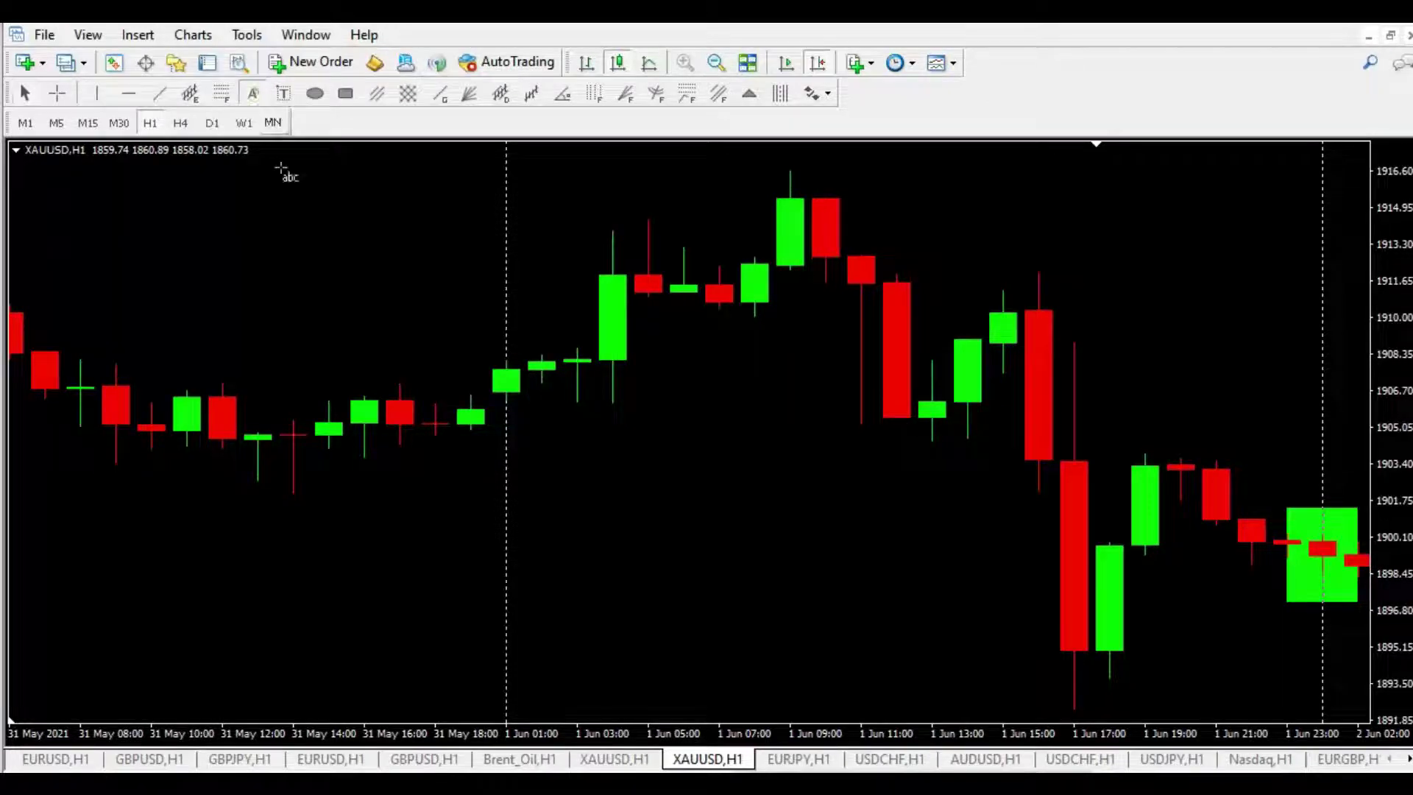
key(Tab)
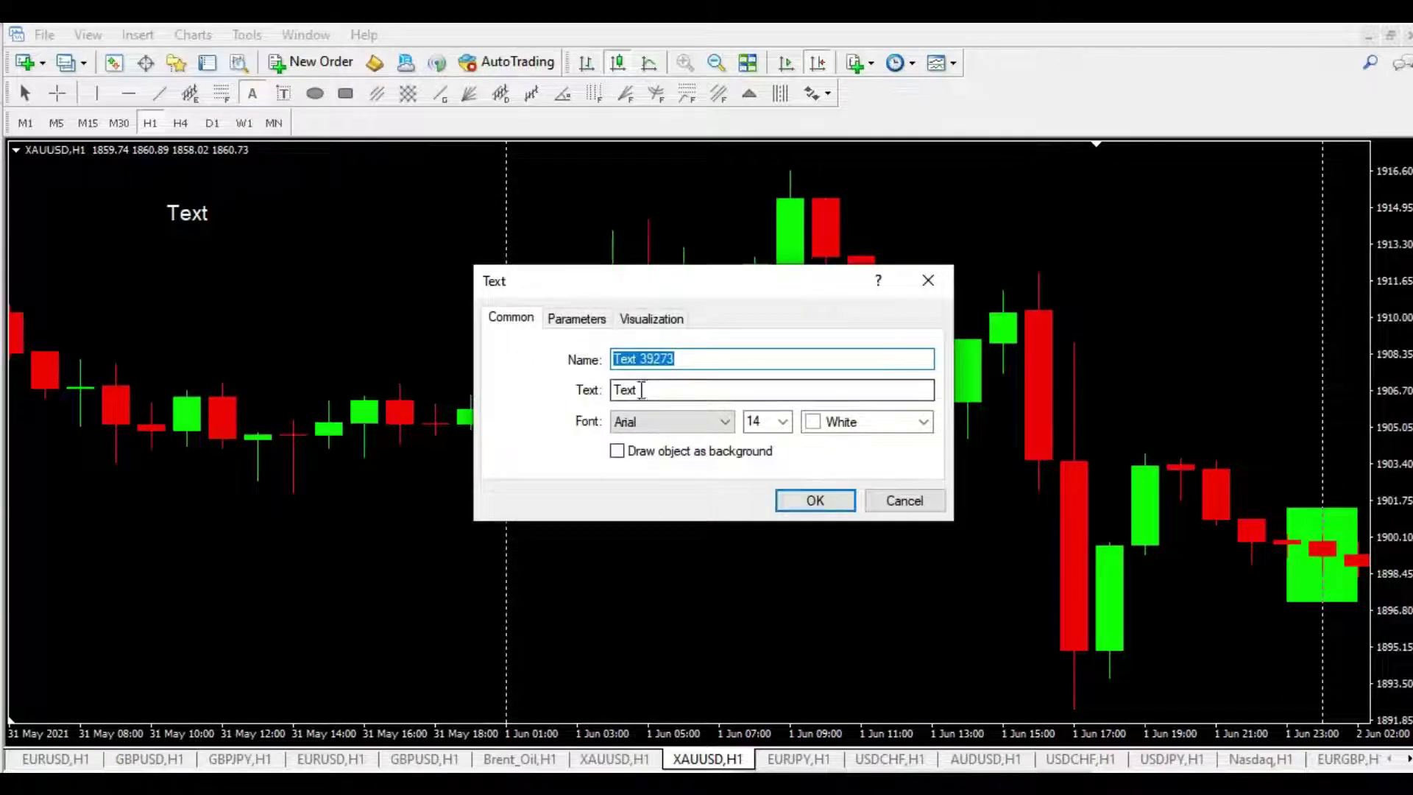
text(1. st)
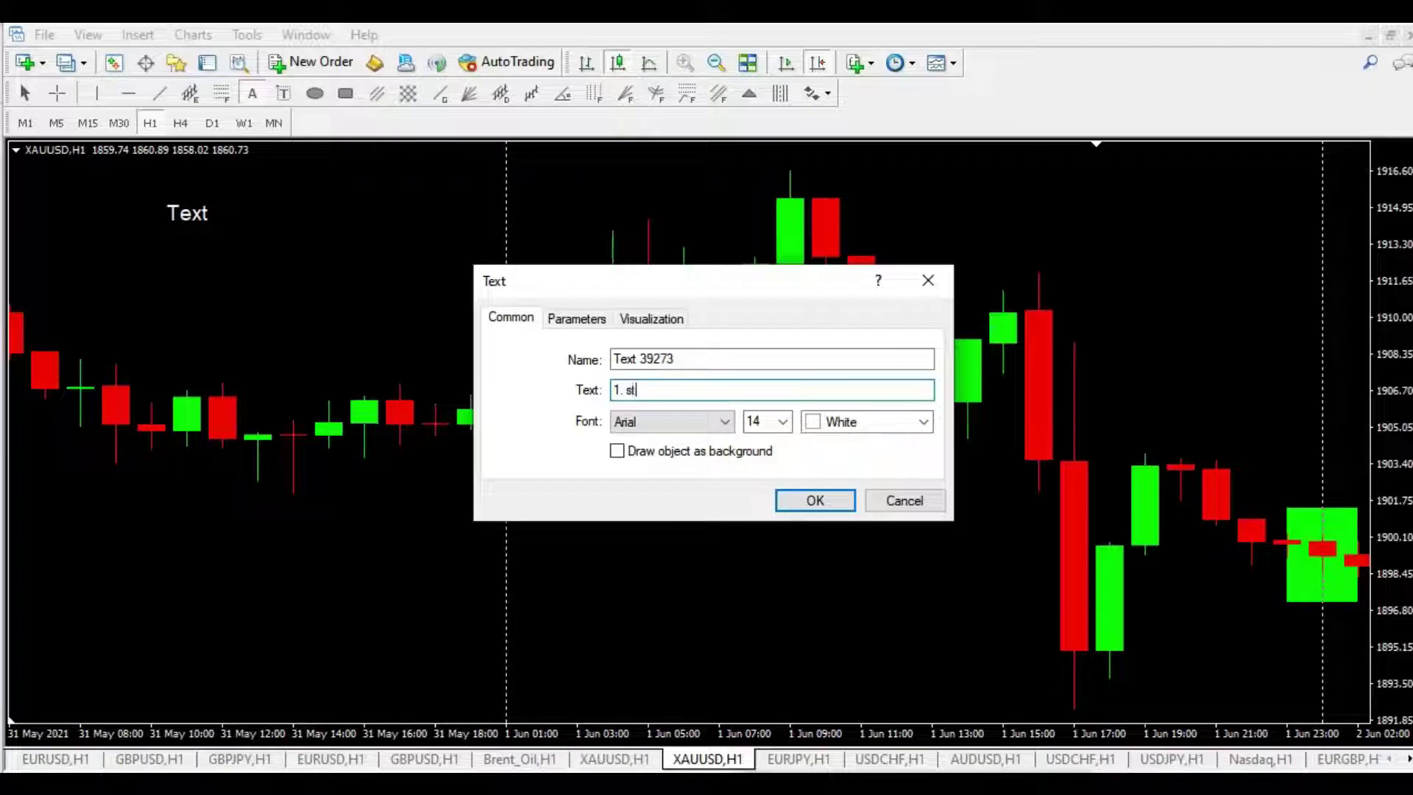
text(ructure)
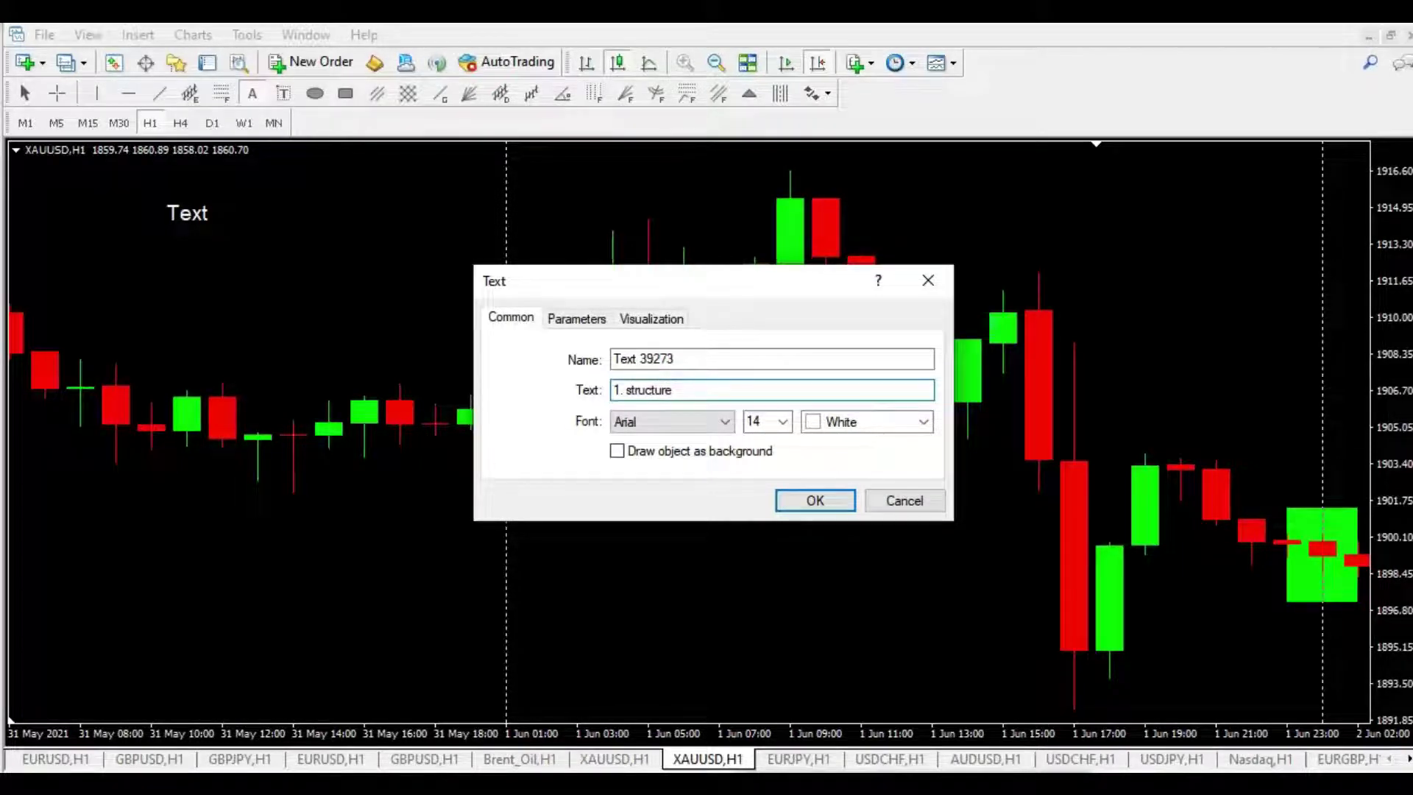
text(, Key leve;)
key(BackSpace)
text(l /SNT)
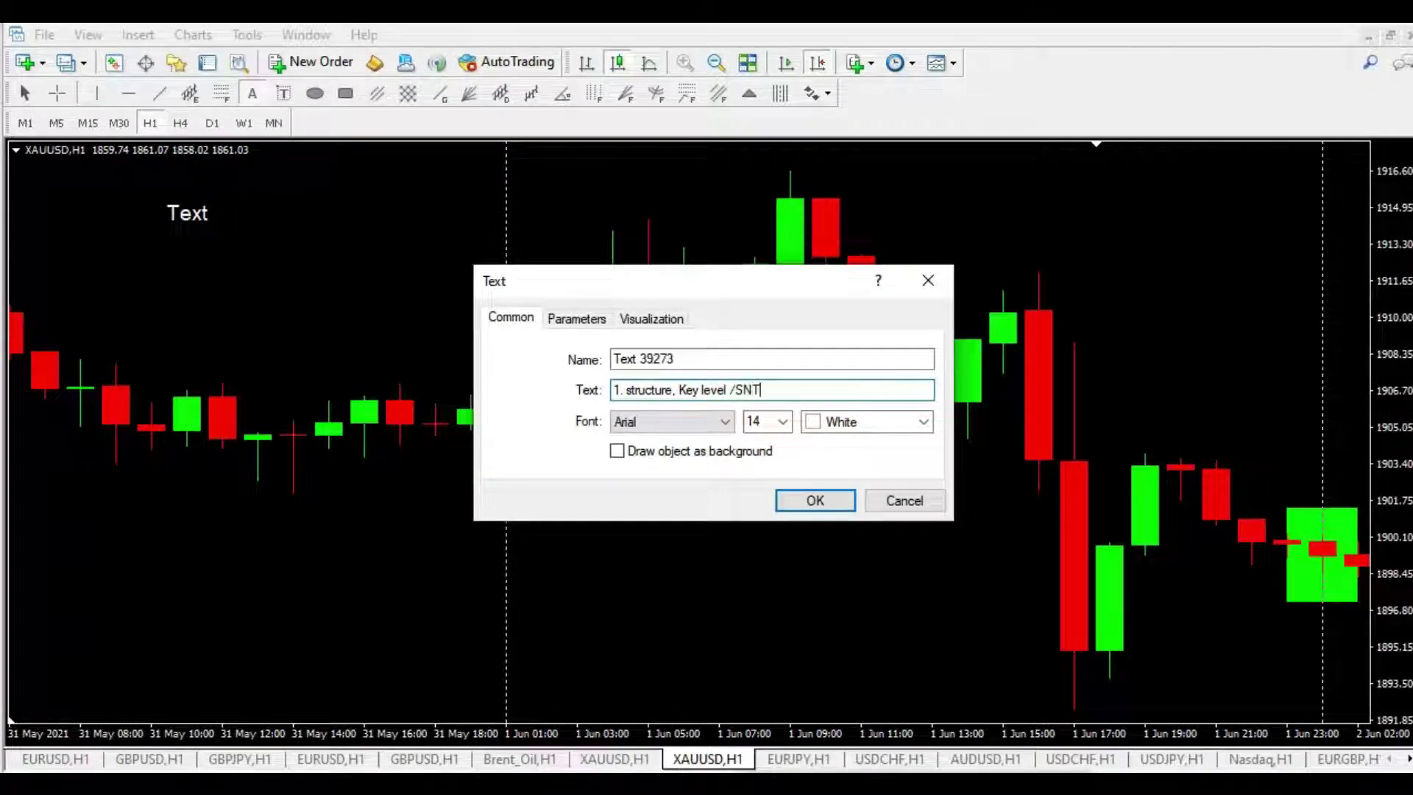
key(BackSpace)
text(R)
key(BackSpace)
text(, Trige)
key(BackSpace)
text(ger)
text(:)
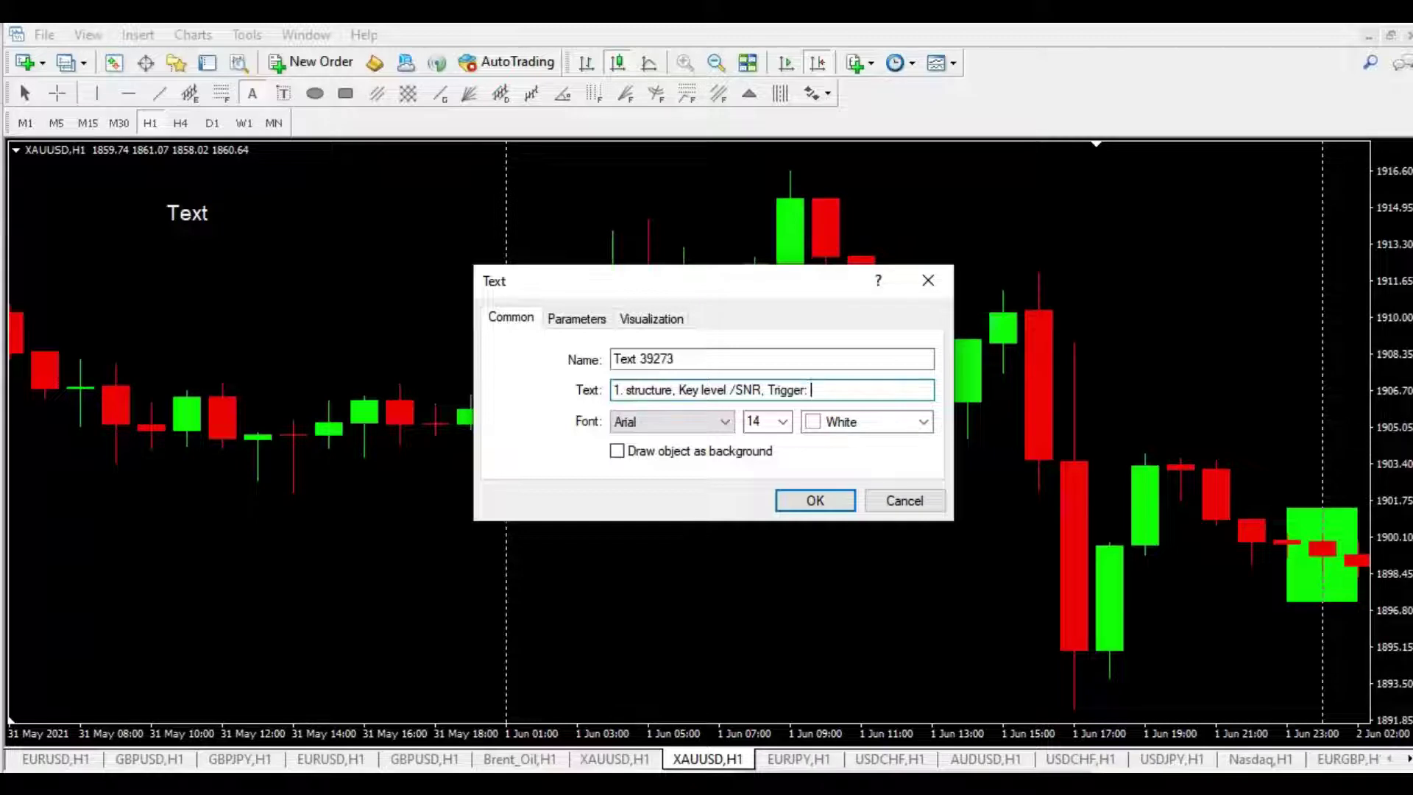
text( candlestick, cah)
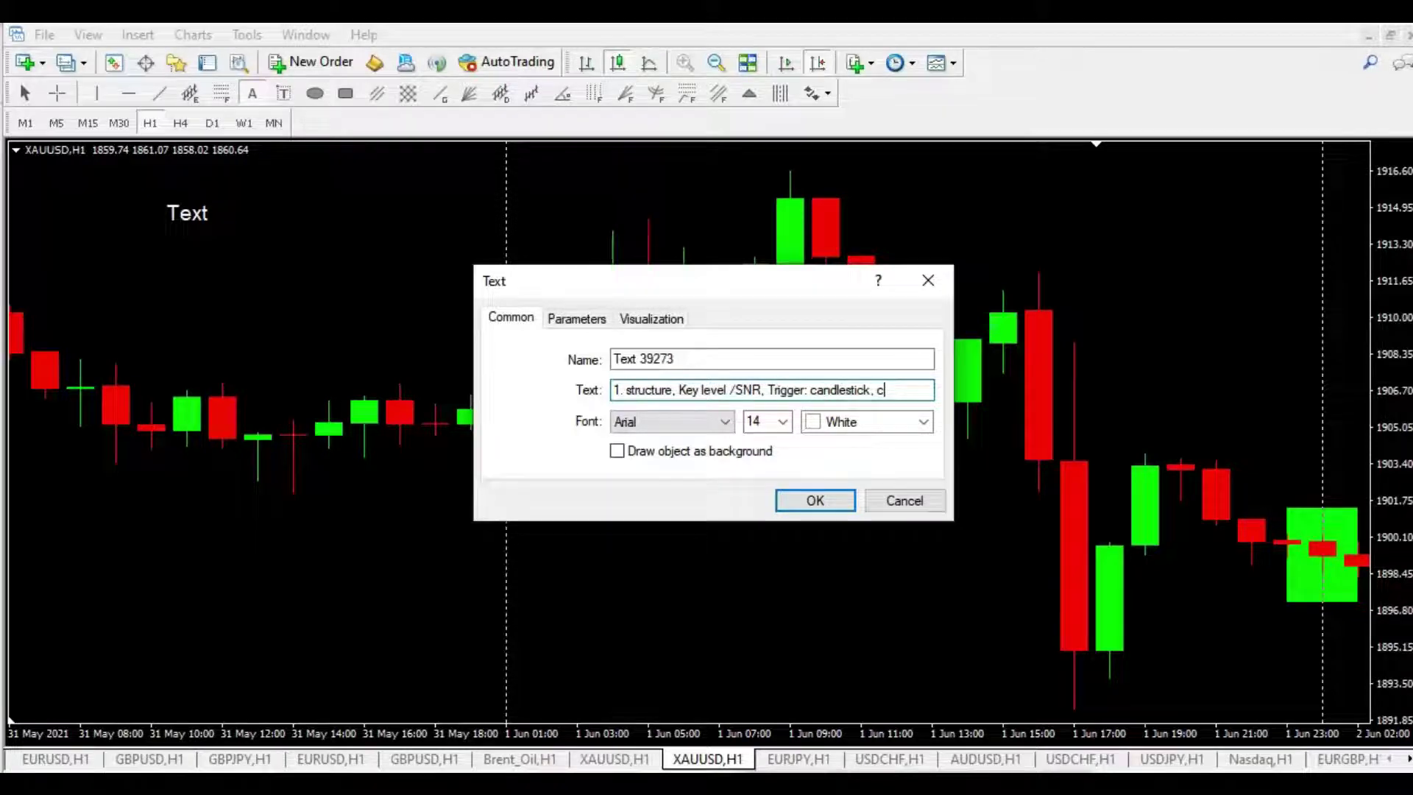
key(BackSpace)
key(BackSpace)
text(hane)
key(BackSpace)
text(ge colo)
key(Return)
Move the rules label so it starts above the 31 May candles and ends above the early 1 Jun candles.
double_click(329, 210)
drag(329, 210, 363, 208)
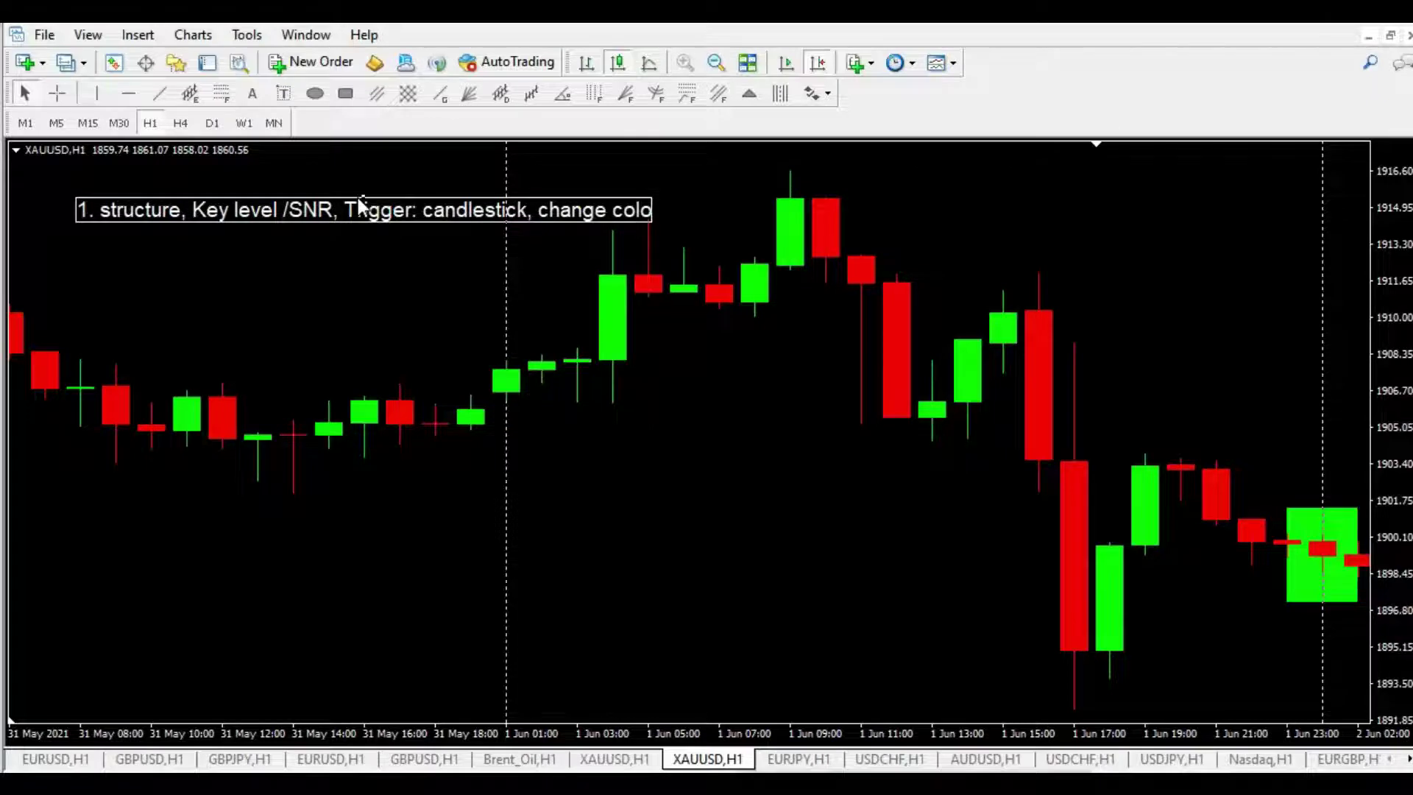
drag(356, 196, 430, 223)
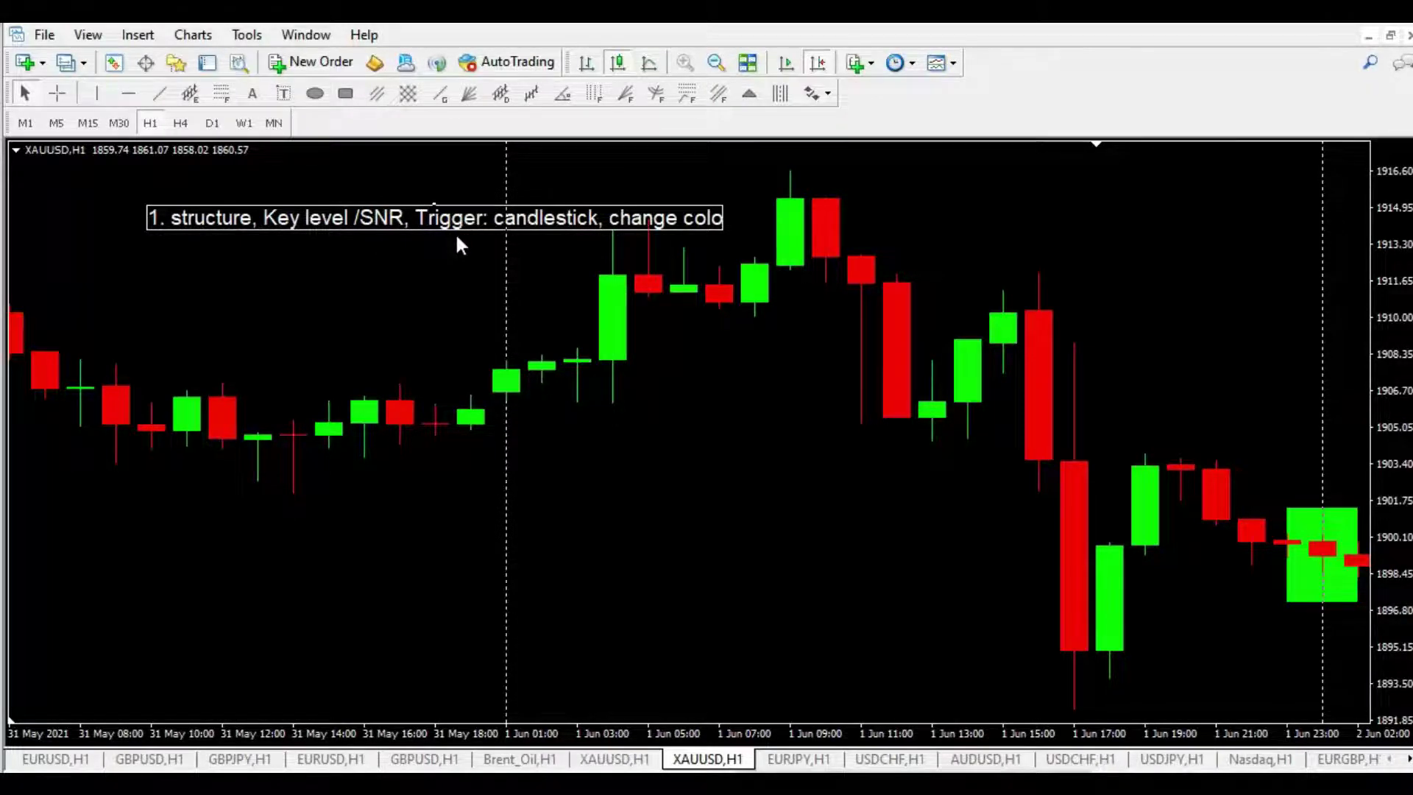
Draw a green rectangle at about 1898–1894 from 1 Jun 04:00 to 09:00 and a rising trend line from about 1906 at 01:00 to 1915 at 09:00.
click(344, 93)
drag(612, 571, 778, 667)
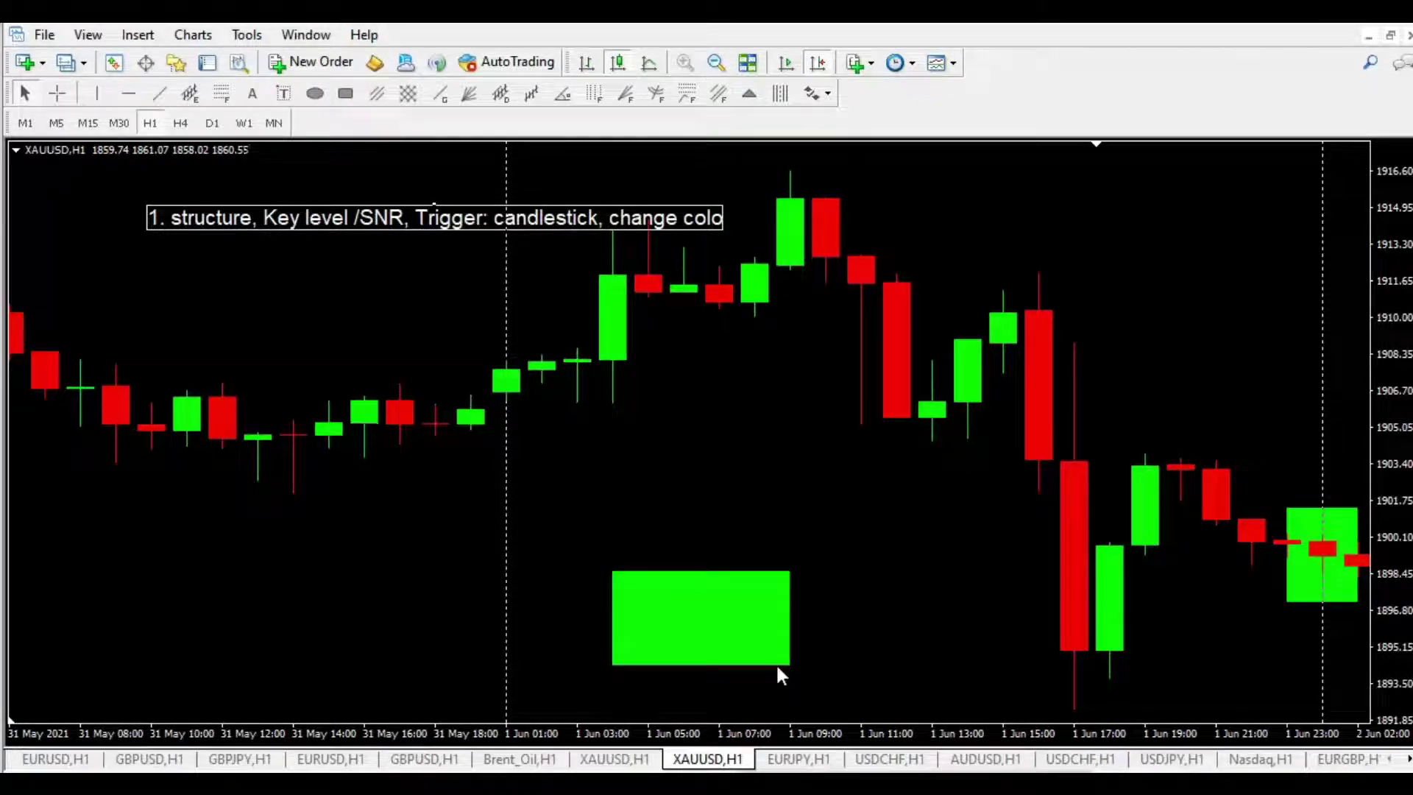
click(159, 93)
drag(507, 398, 789, 206)
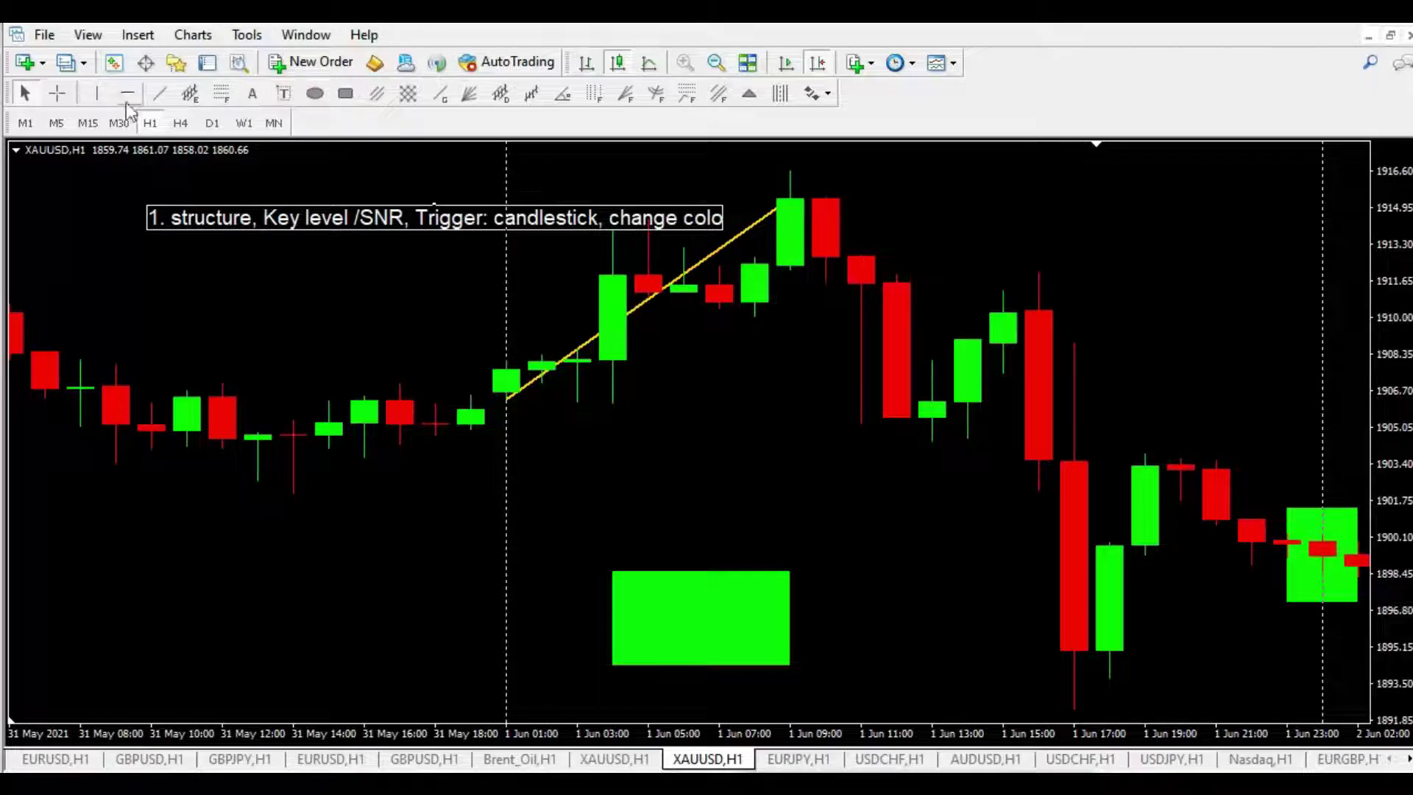
Place a horizontal line at about 1912.4 across the tip of the 26 May high's upper wick.
click(57, 94)
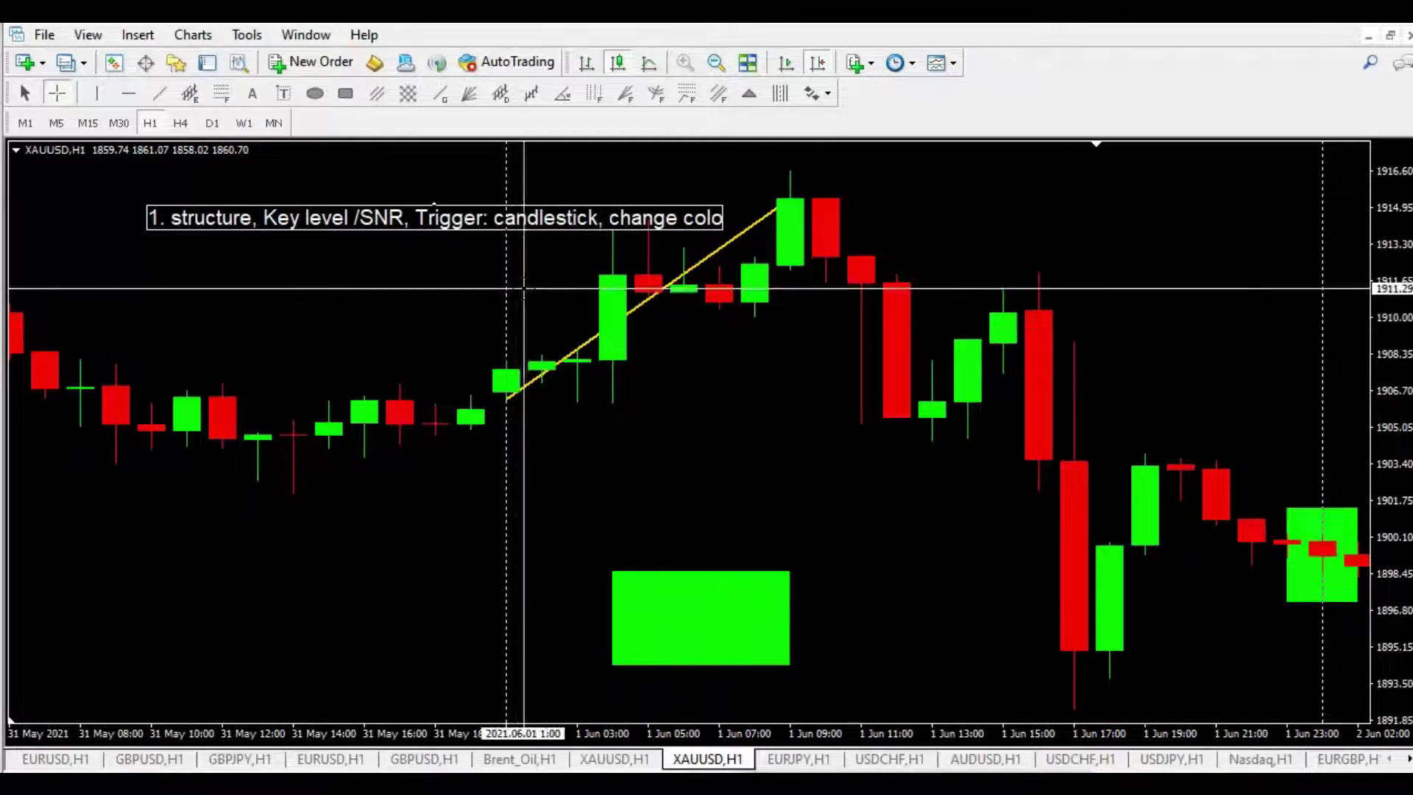
click(710, 346)
scroll(721, 349, up, 5)
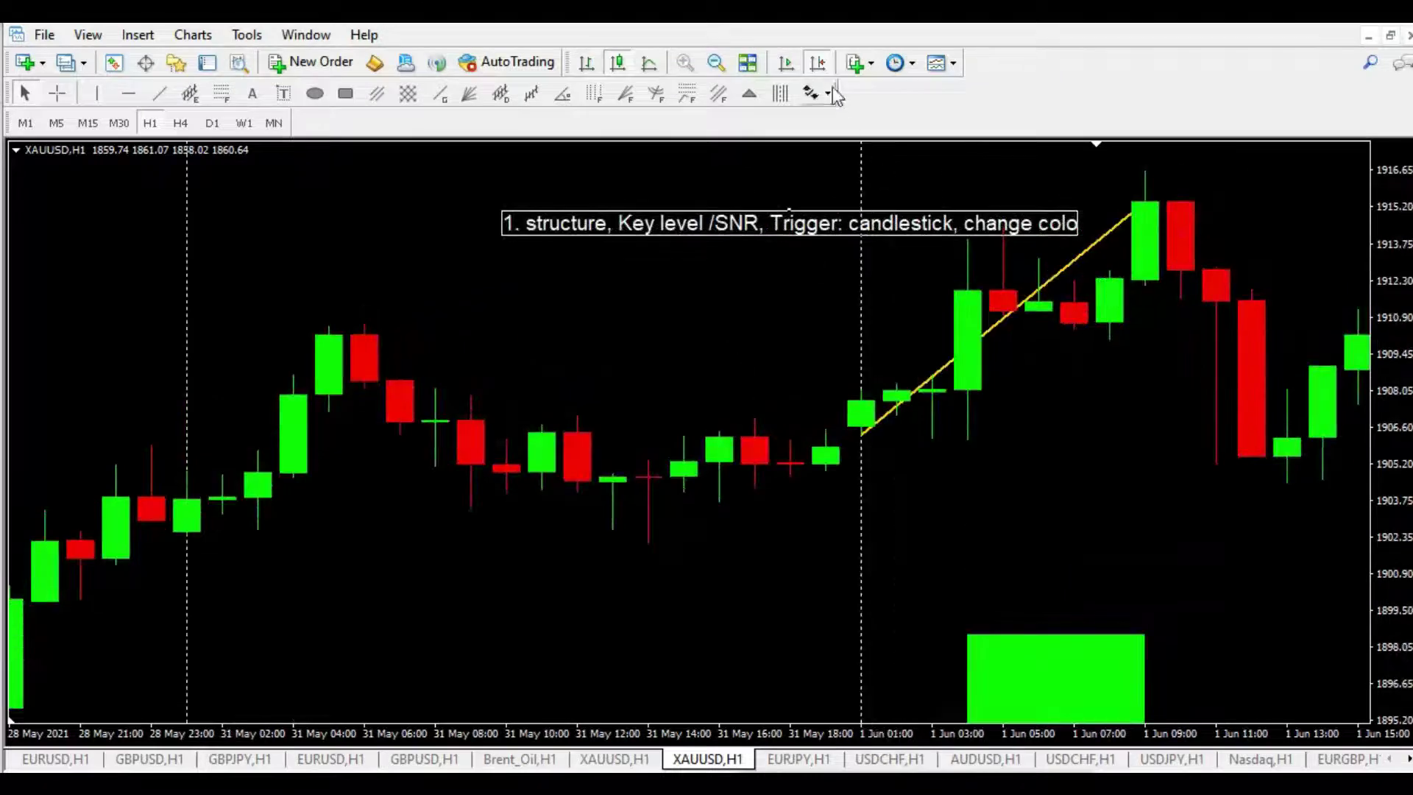
click(716, 62)
key(minus)
drag(692, 385, 852, 394)
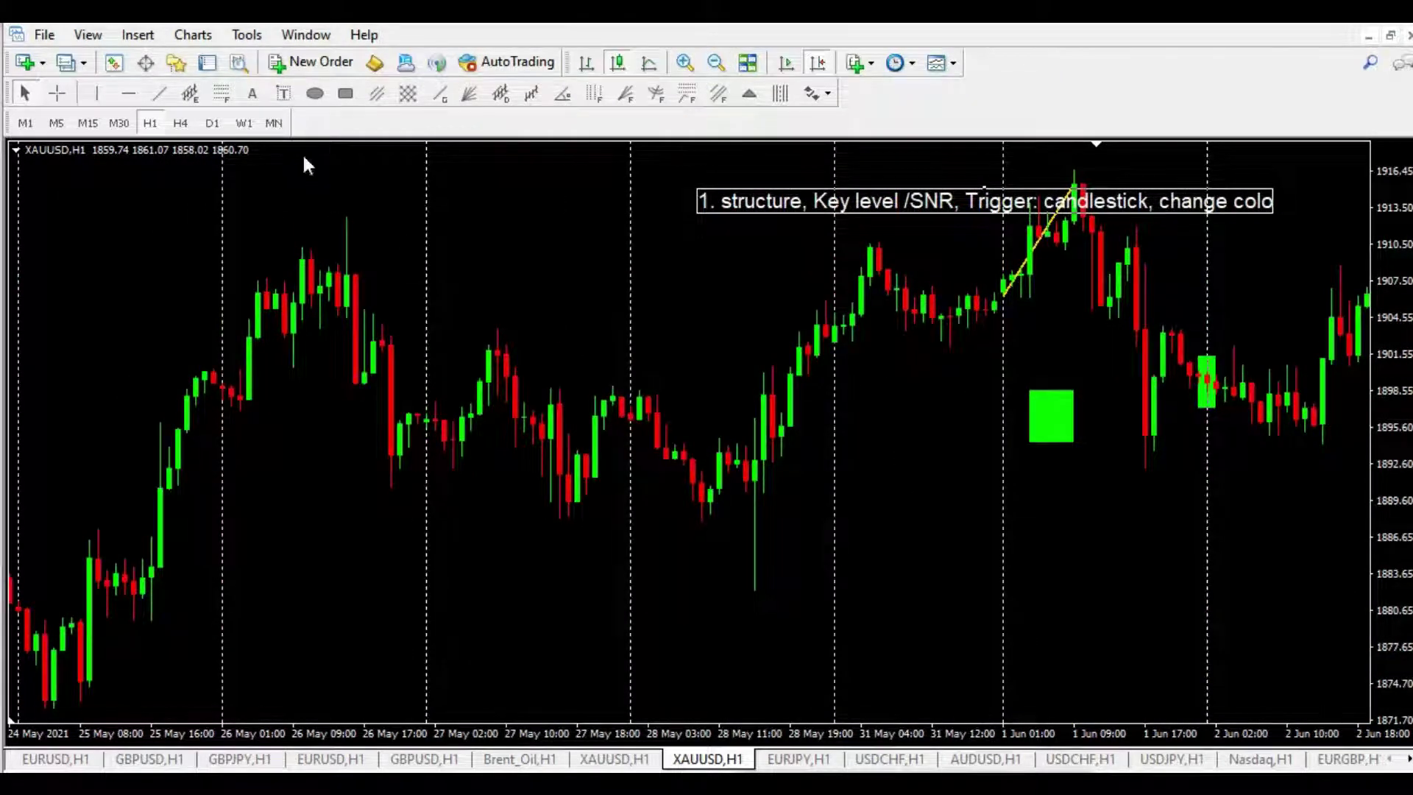
click(128, 94)
click(349, 219)
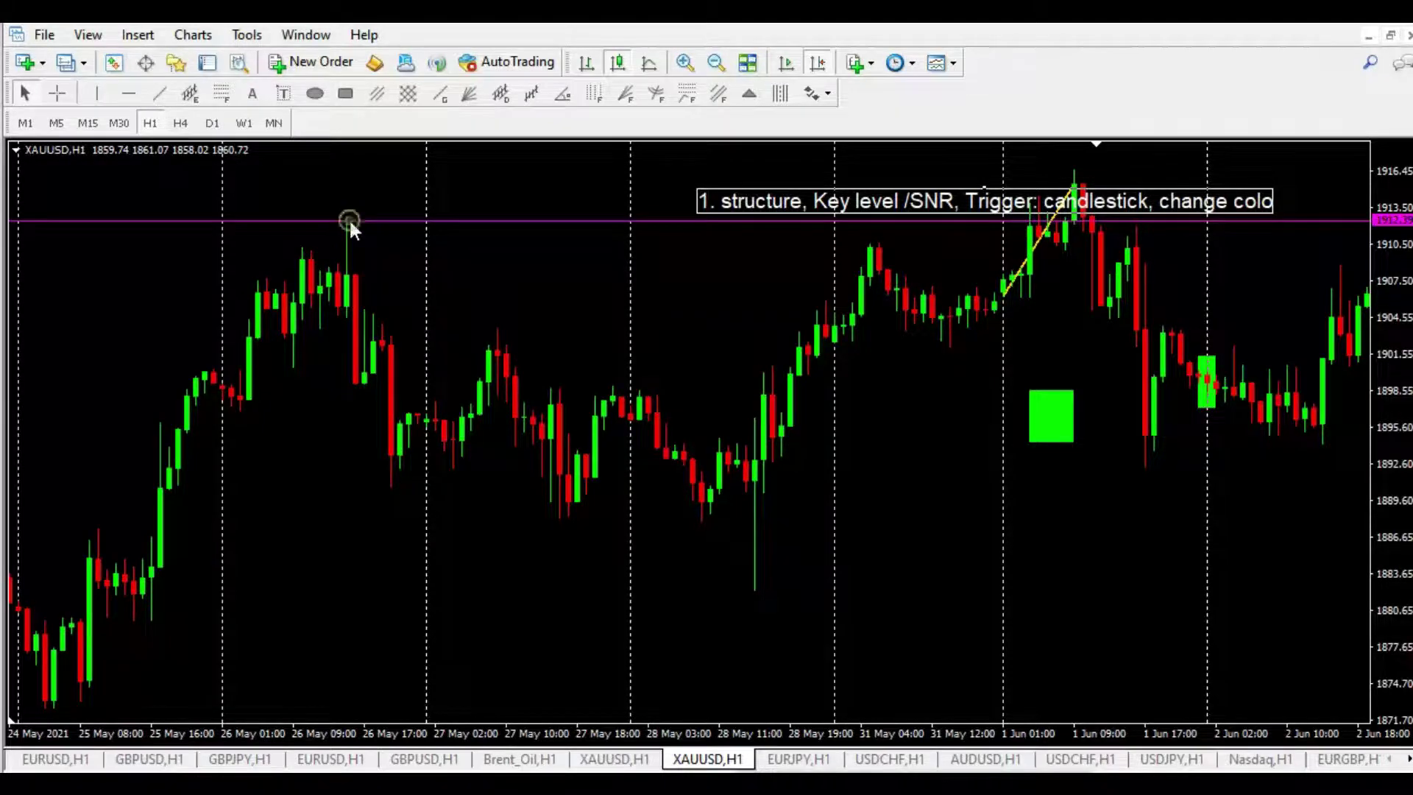
Examine the H1 price history from April to early June 2021 for earlier reactions at the new horizontal level.
drag(489, 381, 925, 379)
mouse_move(433, 306)
mouse_down()
mouse_move(713, 295)
mouse_move(781, 245)
mouse_up()
click(716, 63)
drag(522, 293, 829, 282)
scroll(432, 294, up, 10)
drag(413, 318, 846, 321)
drag(489, 347, 848, 354)
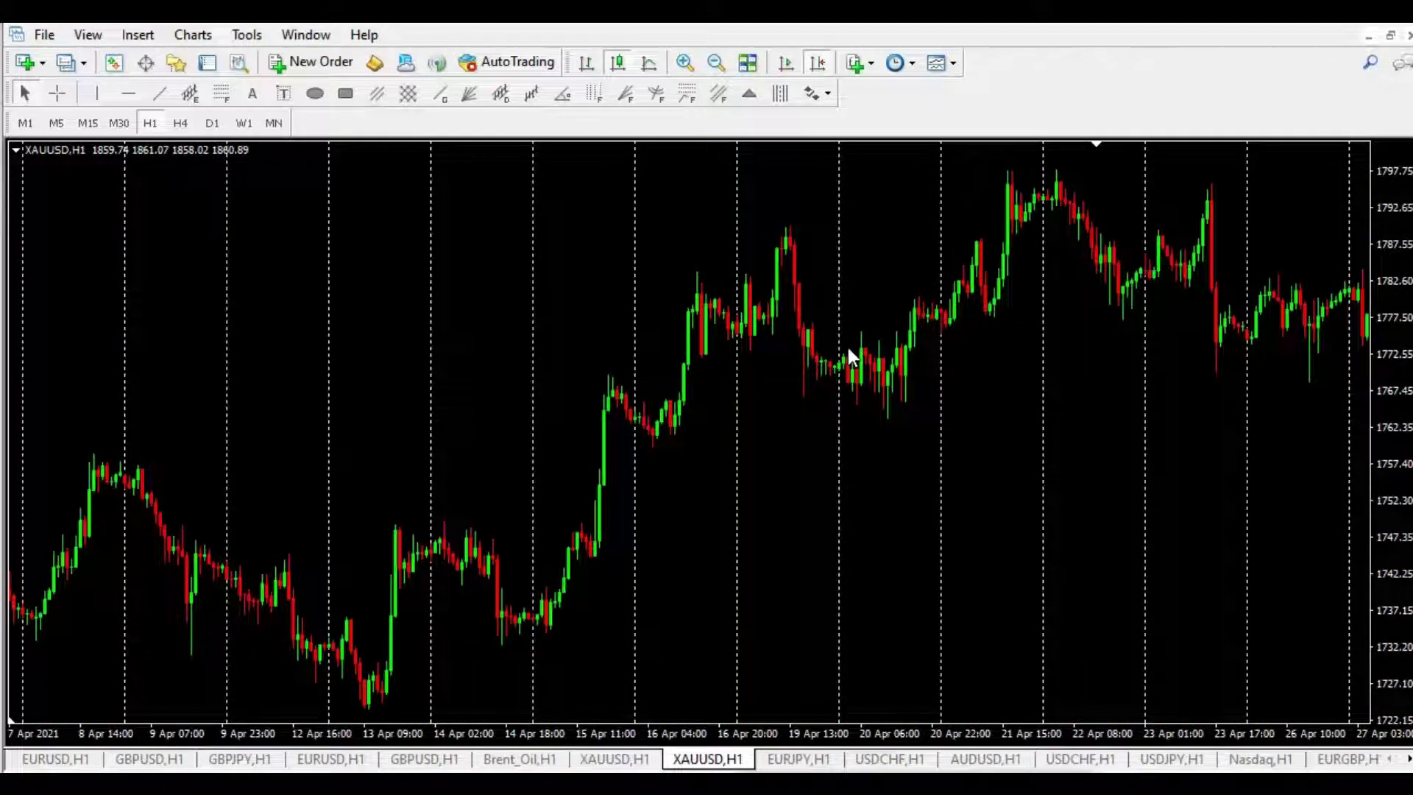
scroll(640, 272, down, 8)
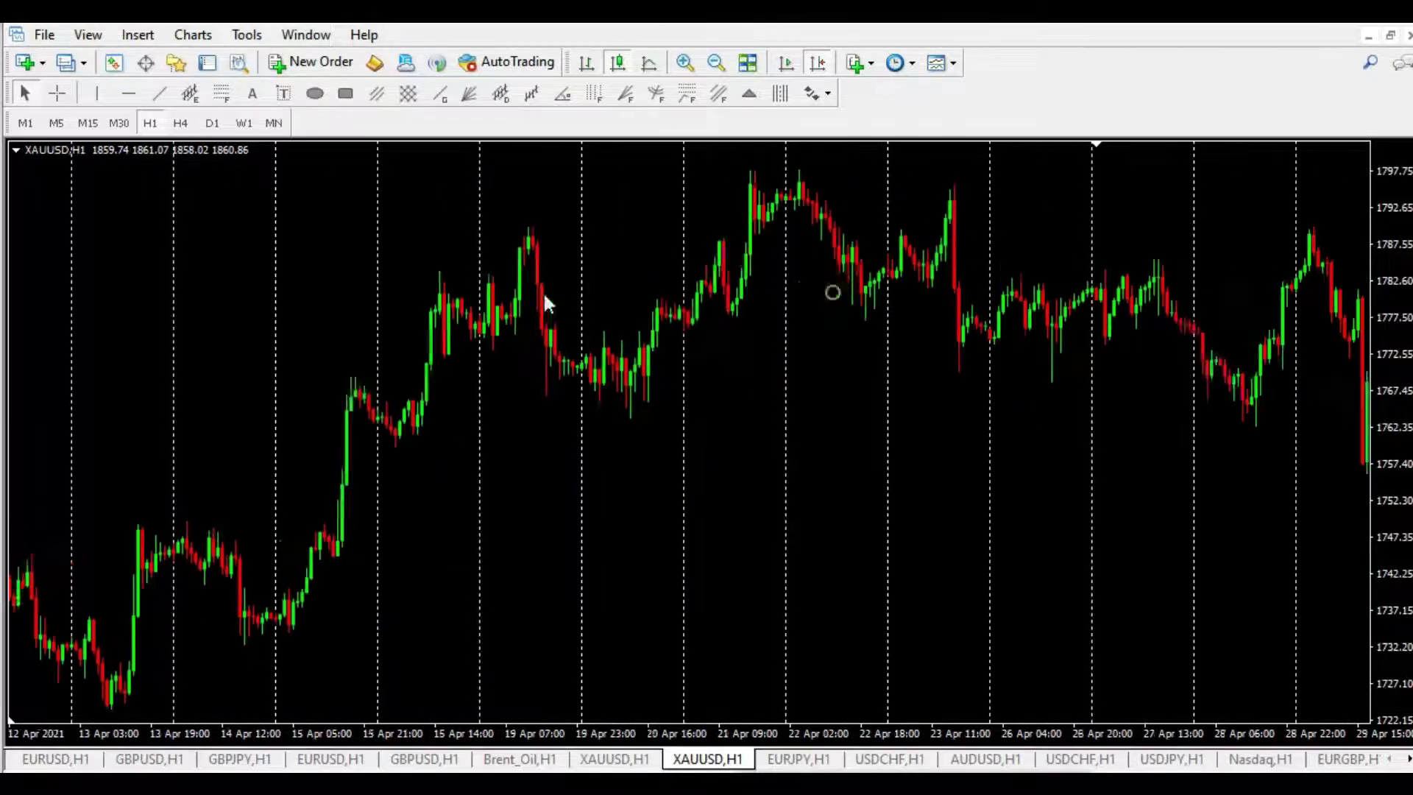
scroll(938, 309, down, 10)
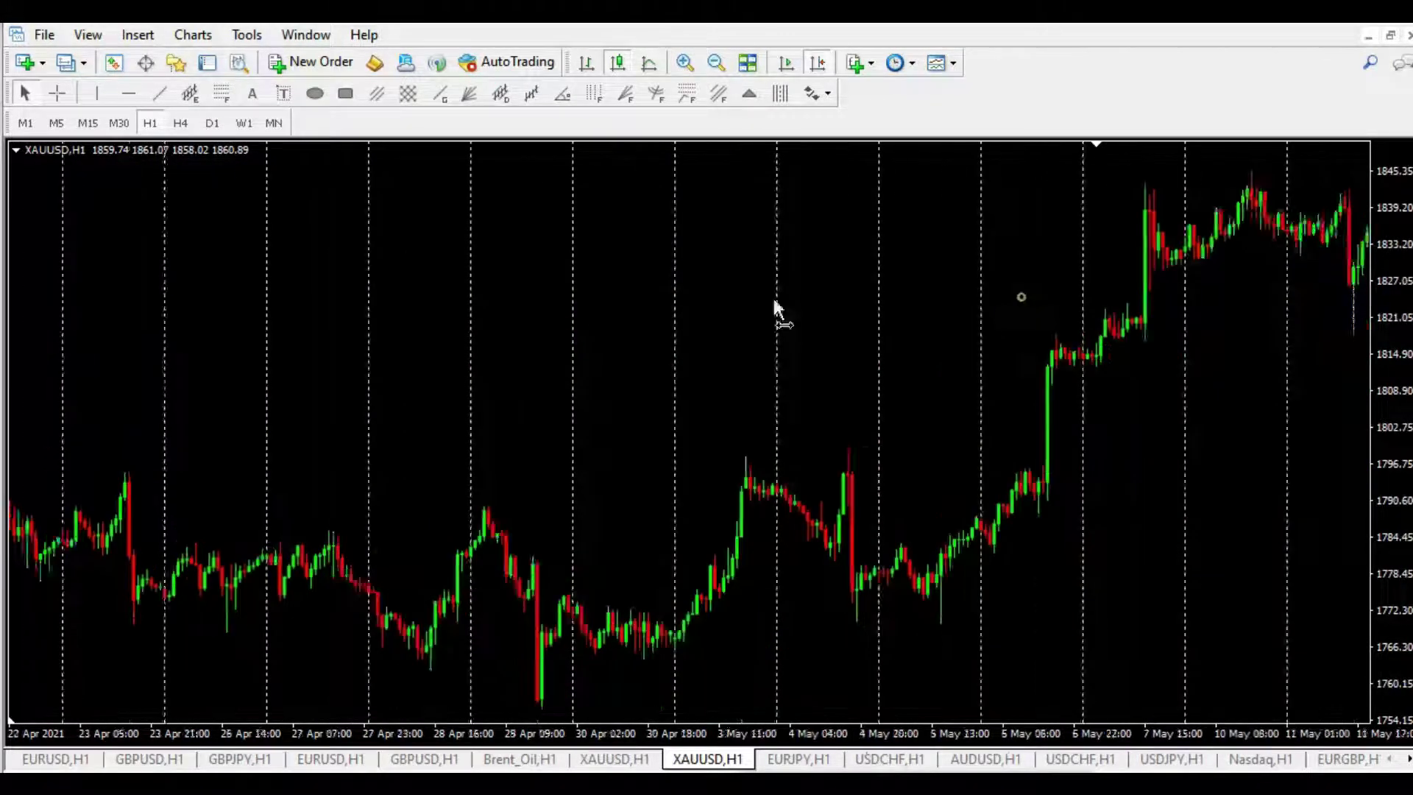
scroll(1111, 368, down, 10)
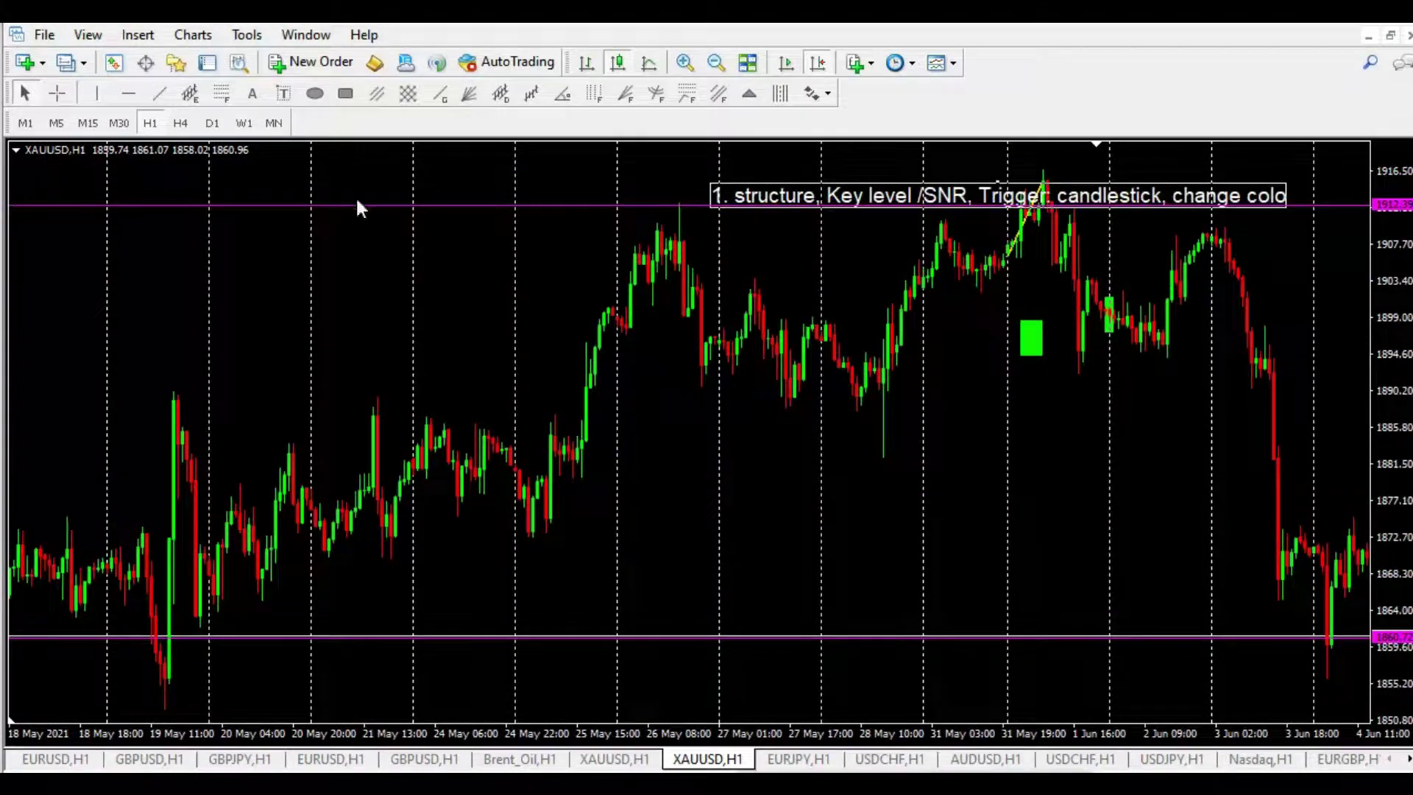
Switch the chart to the H4 timeframe and bring the price history back to October 2020 into view.
click(180, 123)
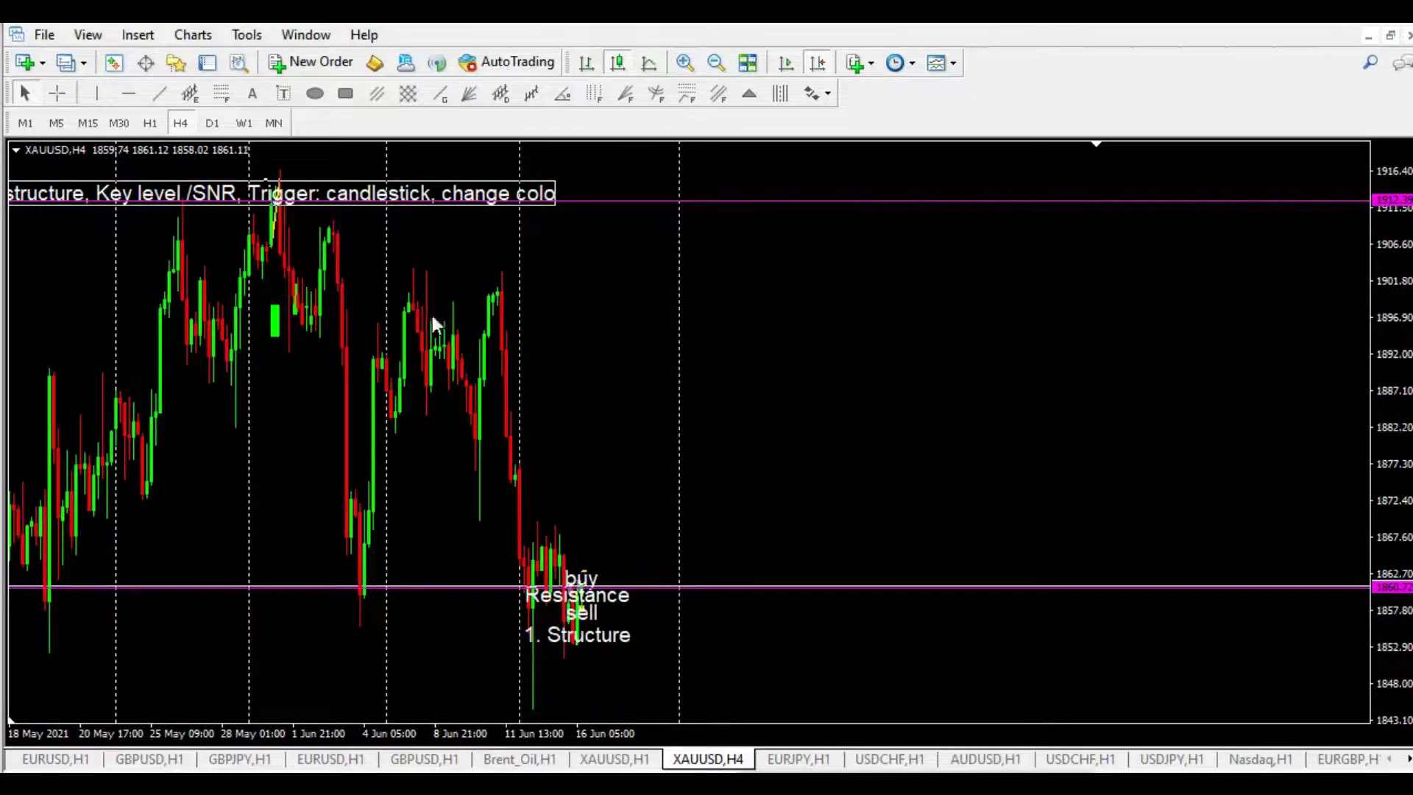
key(minus)
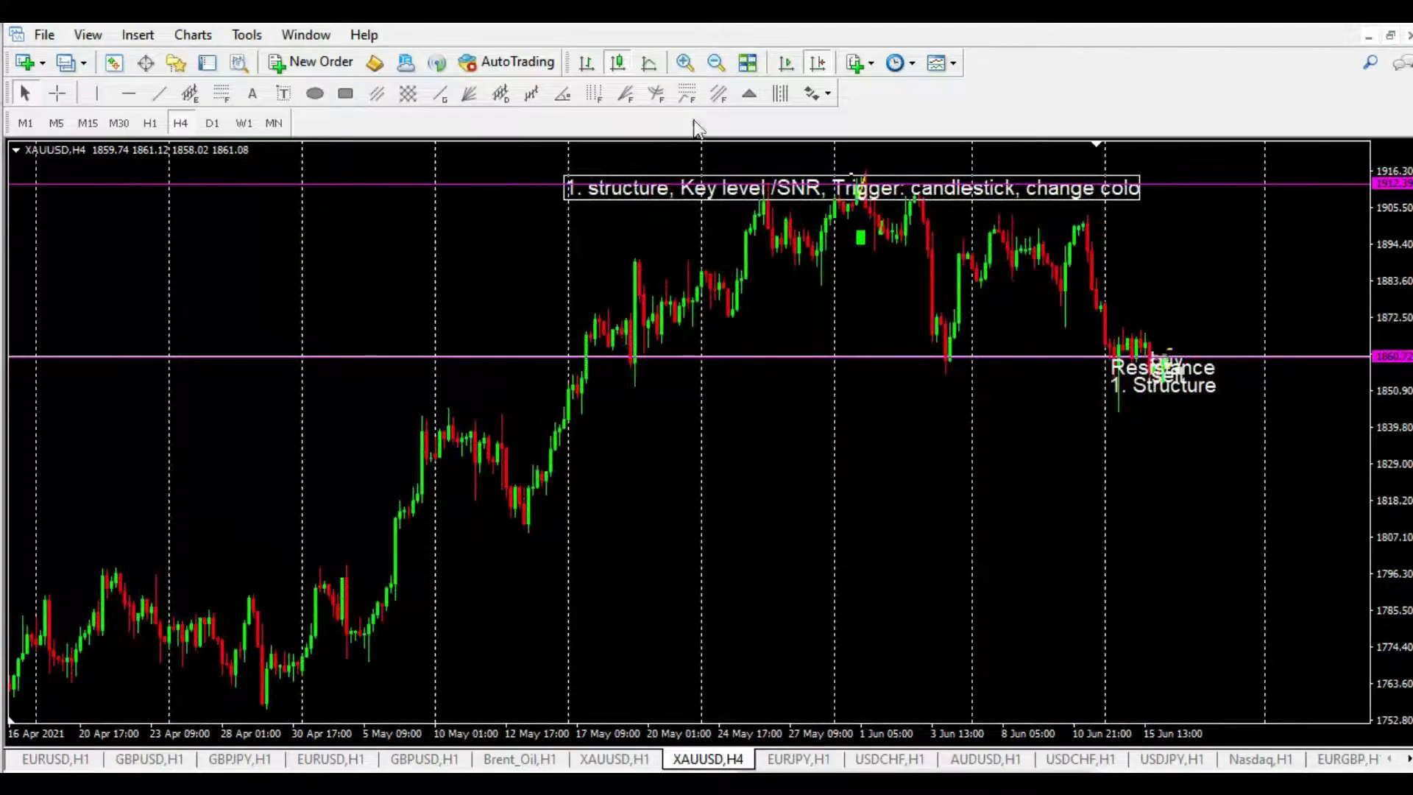
key(minus)
drag(408, 292, 1296, 272)
drag(740, 298, 1079, 294)
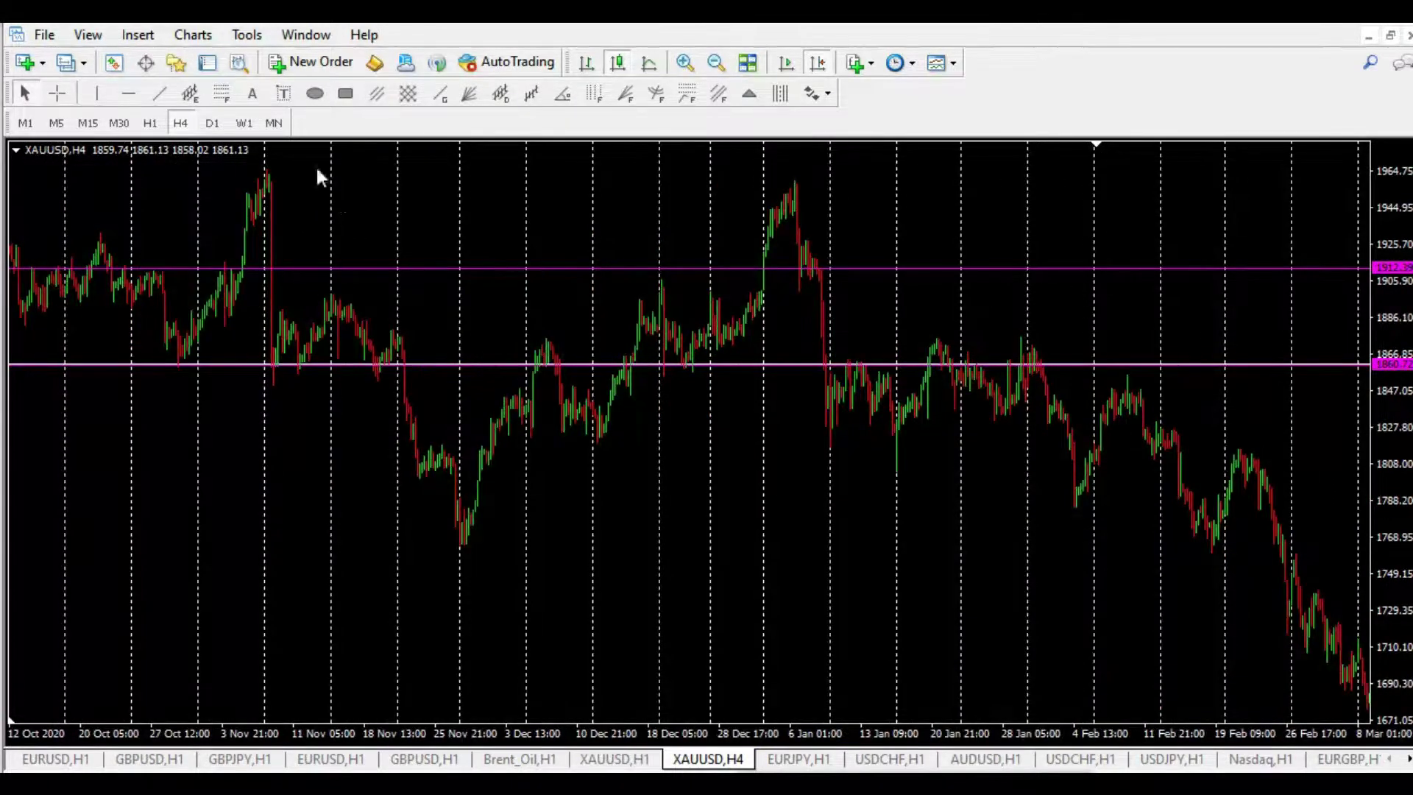
Draw green rectangles over the two October 2020 highs near 1930 and the early January 2021 pullback between about 1929 and 1918.
click(345, 94)
drag(84, 233, 150, 240)
scroll(410, 247, up, 3)
click(345, 94)
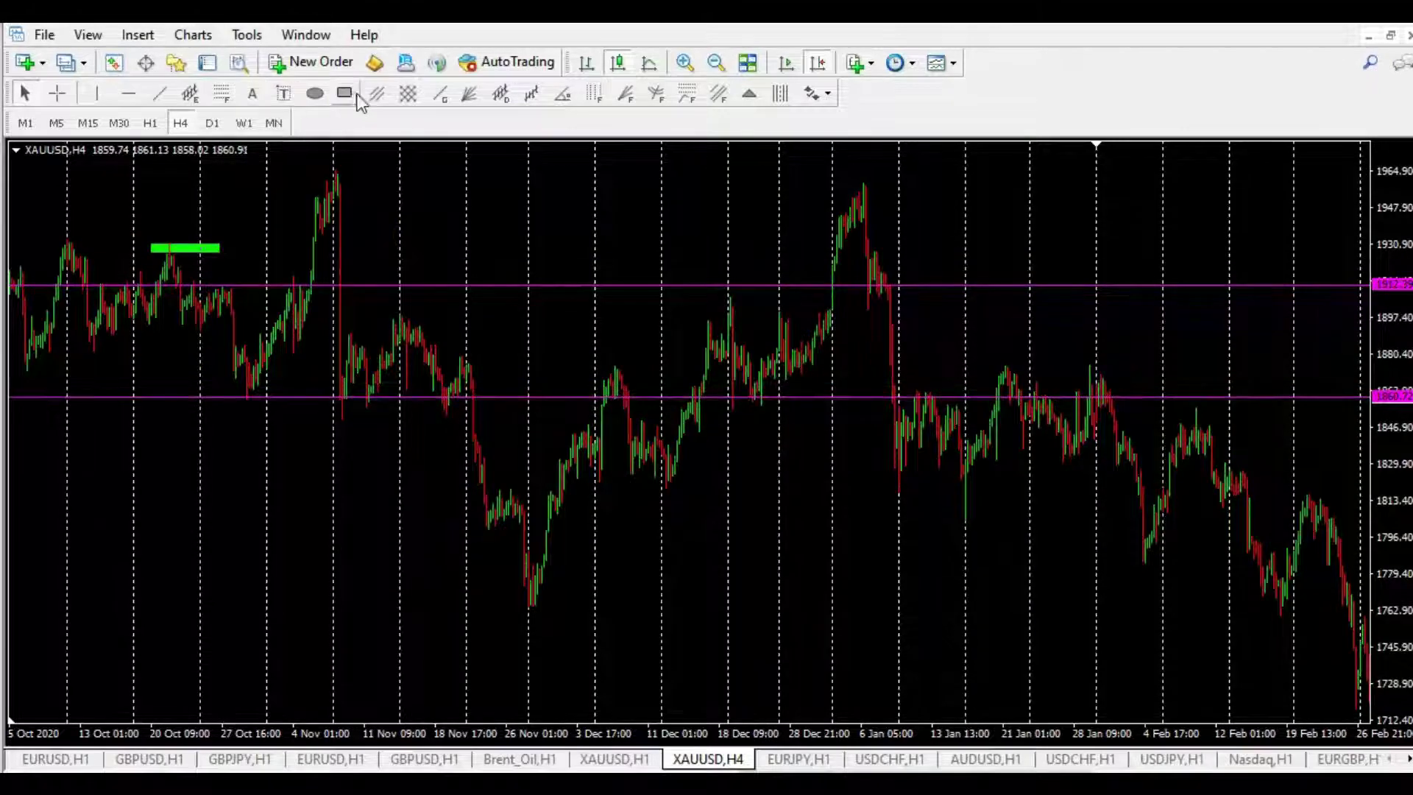
drag(872, 246, 913, 271)
scroll(662, 263, up, 3)
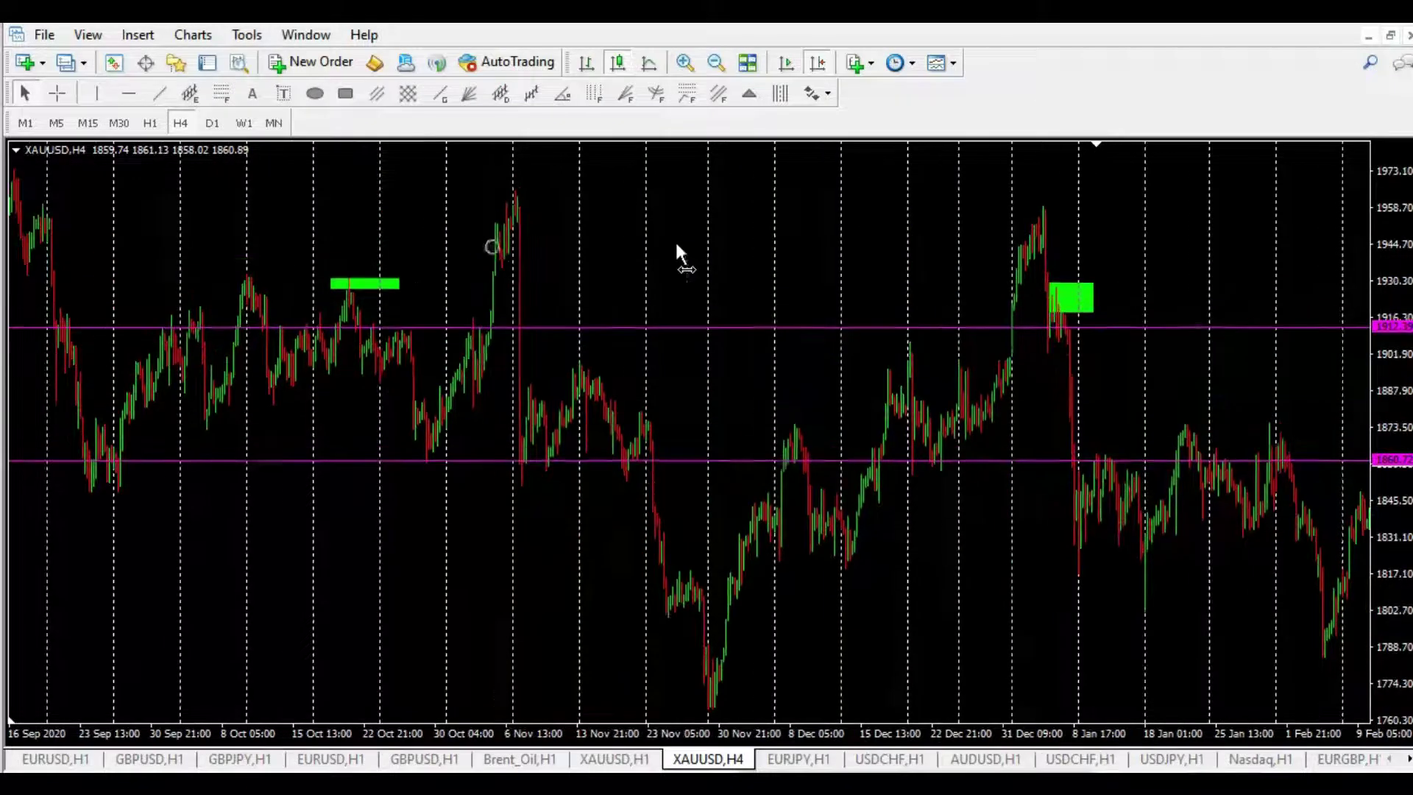
drag(224, 269, 276, 280)
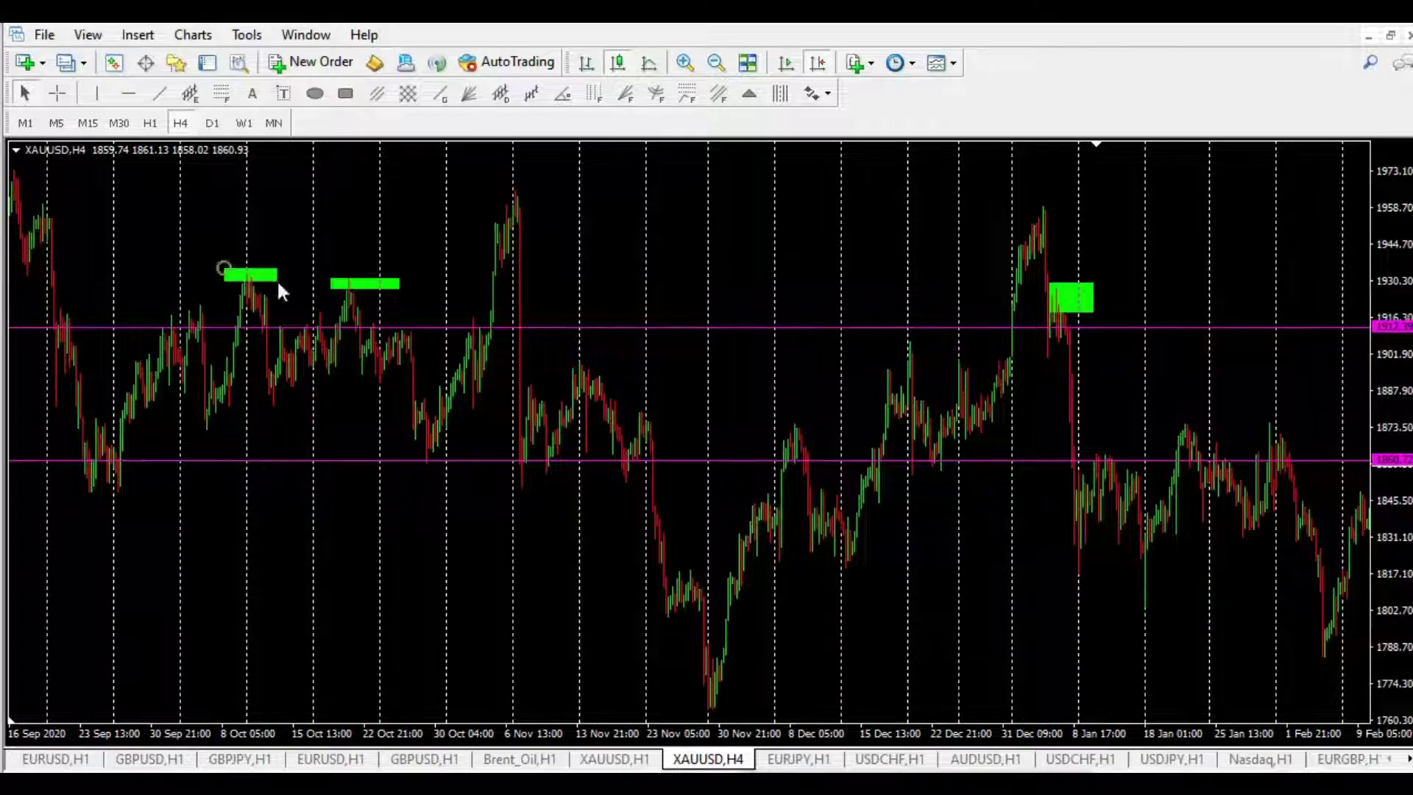
Place a horizontal line through the marked October 2020 highs and adjust it to about 1931.
click(128, 97)
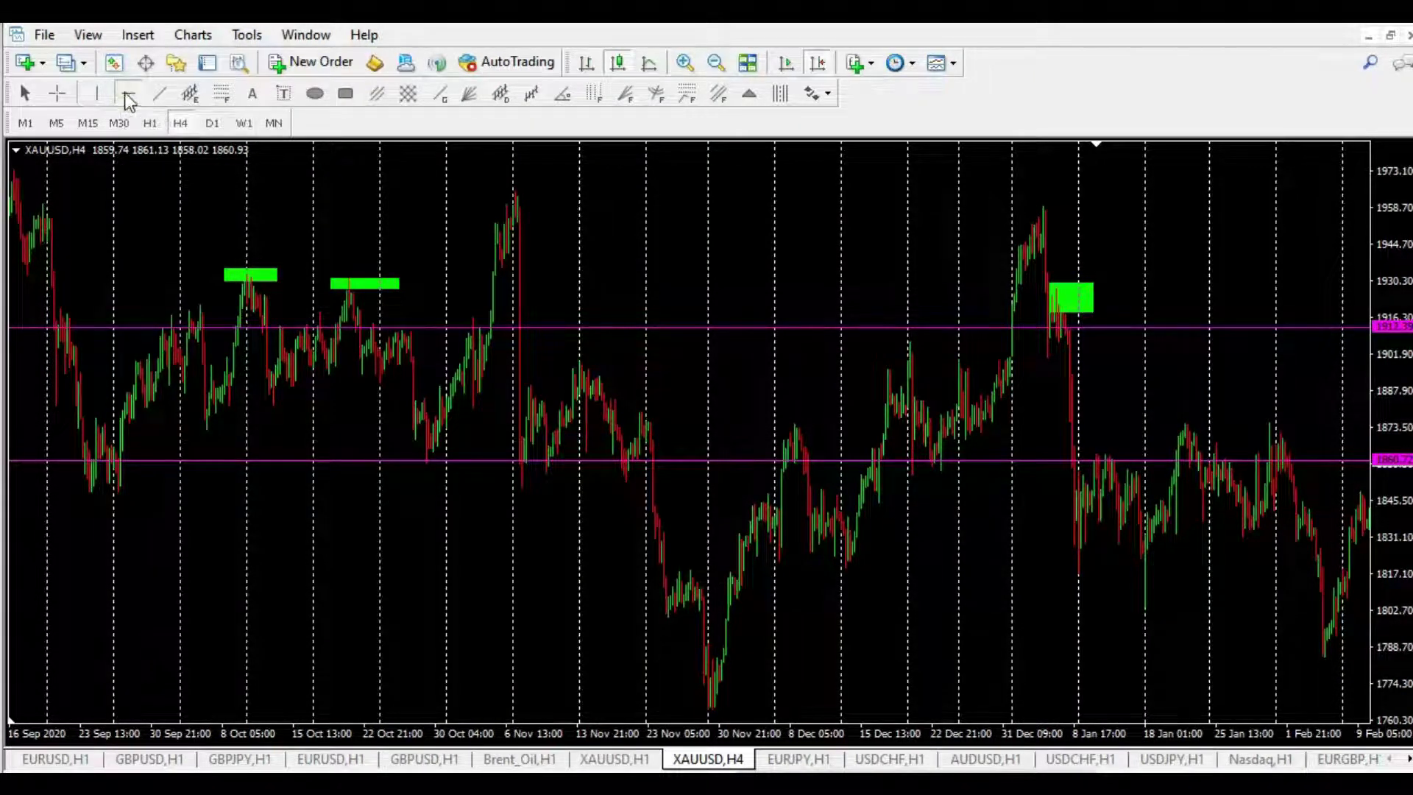
click(253, 276)
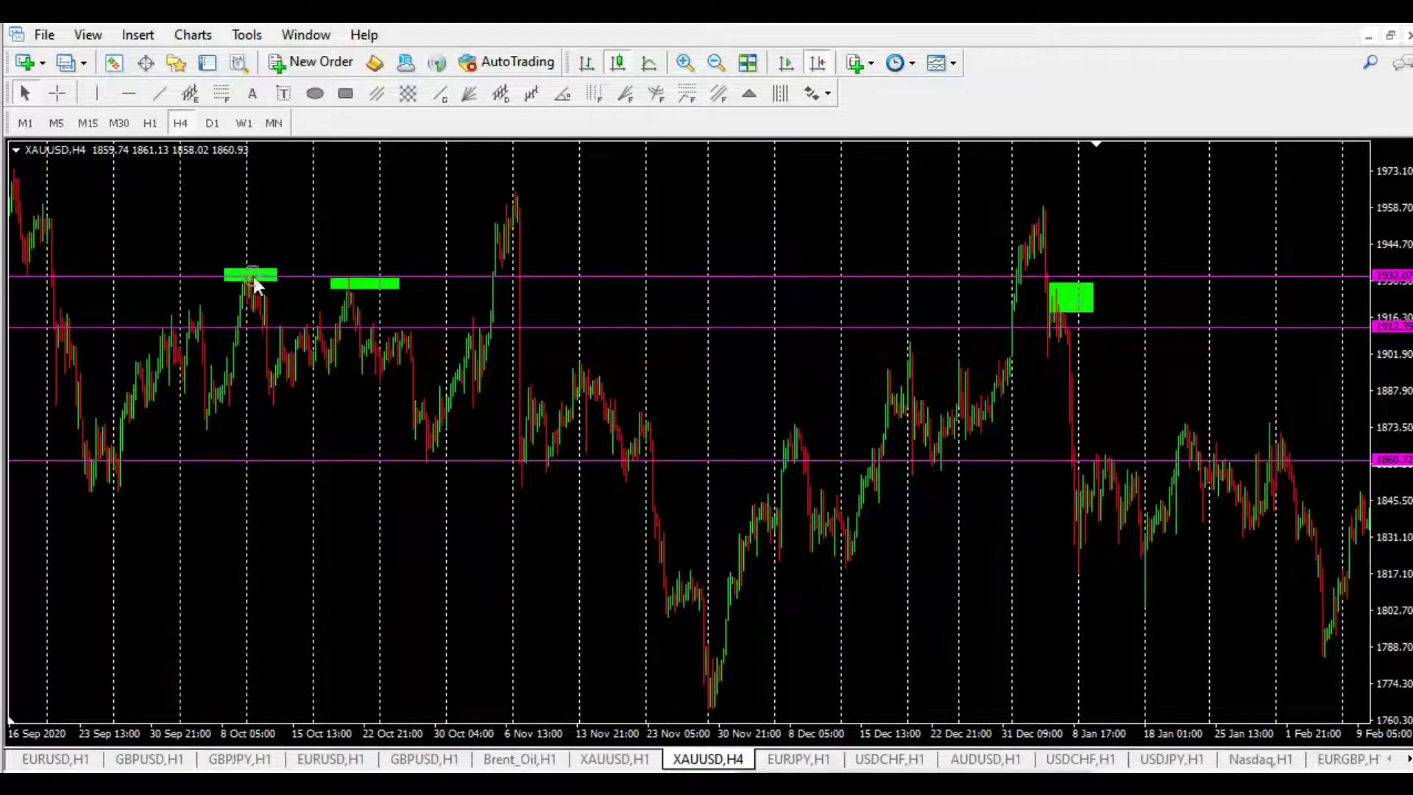
drag(253, 276, 254, 278)
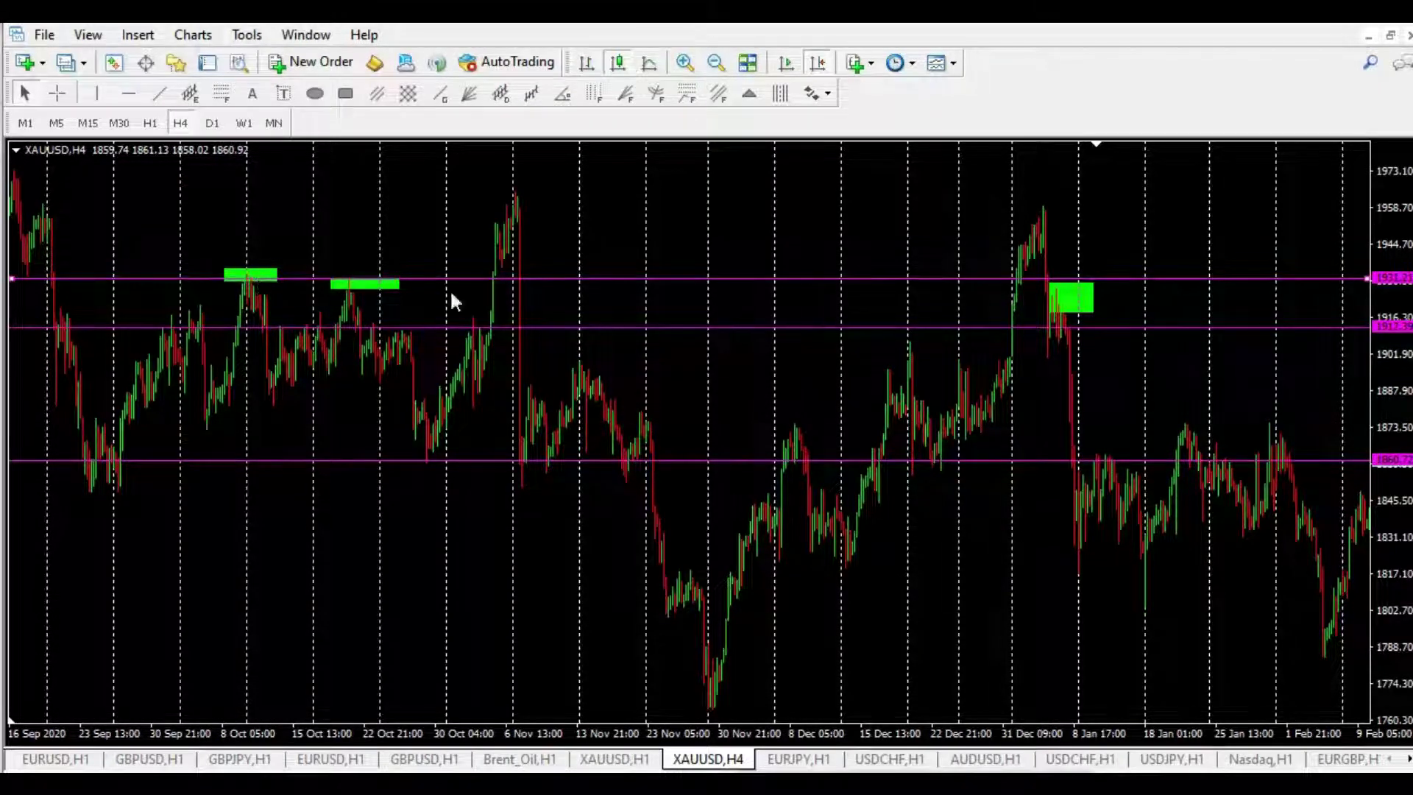
Examine the H4 price action from January 2021 up to the late May and early June candles at the 1912 line.
drag(729, 303, 615, 309)
drag(874, 312, 663, 307)
drag(1074, 307, 662, 307)
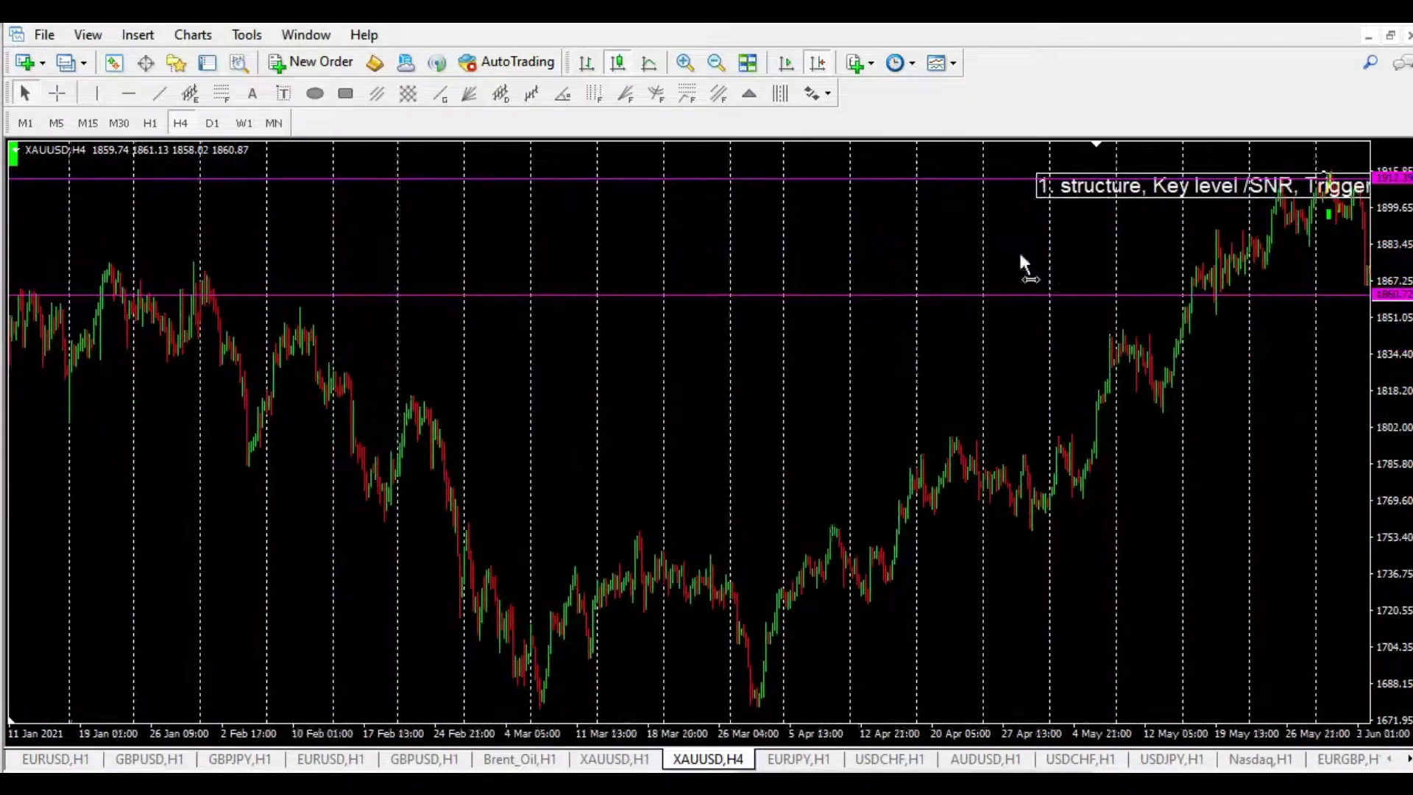
drag(1018, 265, 626, 261)
click(685, 63)
drag(871, 265, 807, 262)
drag(1041, 263, 810, 262)
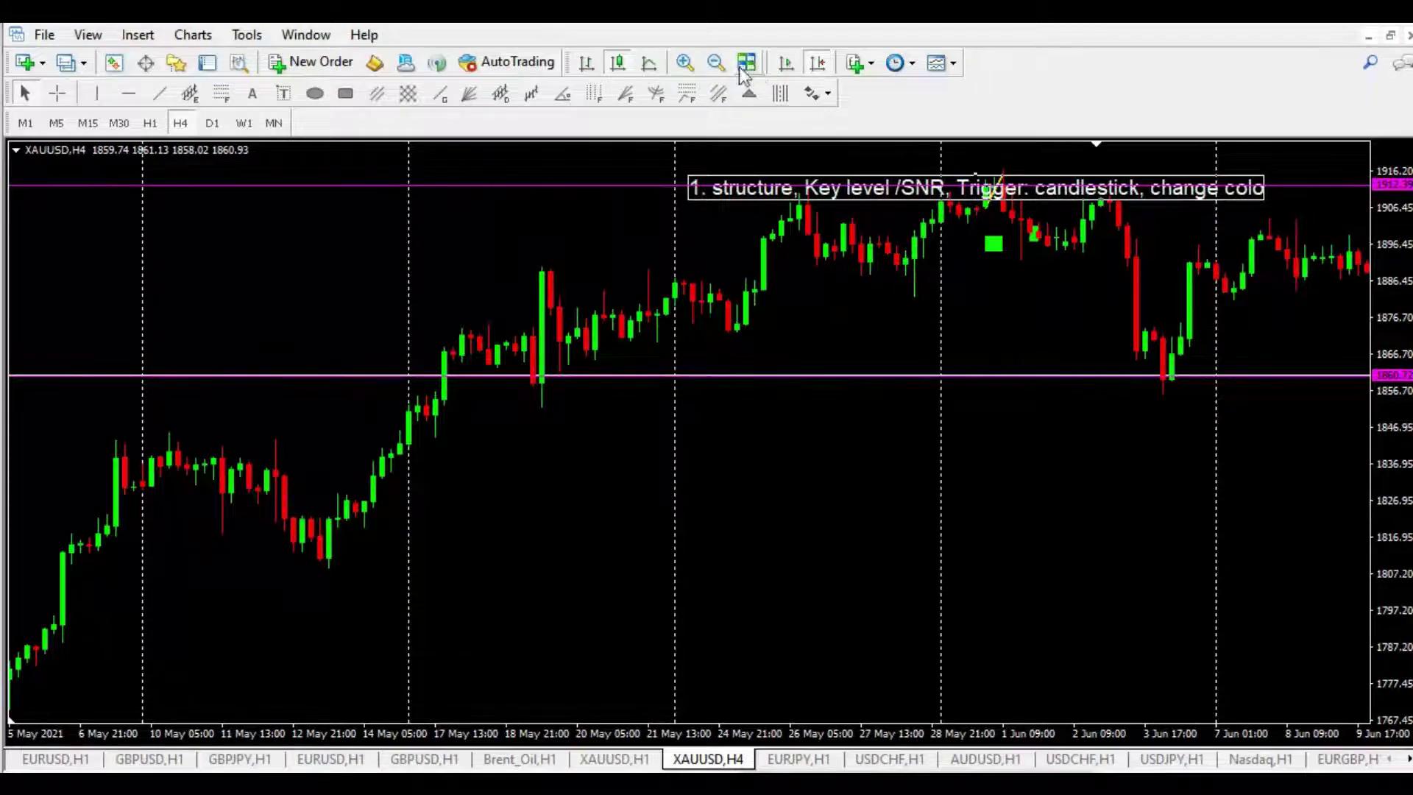
click(685, 62)
drag(982, 315, 537, 324)
drag(988, 318, 535, 328)
scroll(535, 328, up, 5)
scroll(456, 264, up, 3)
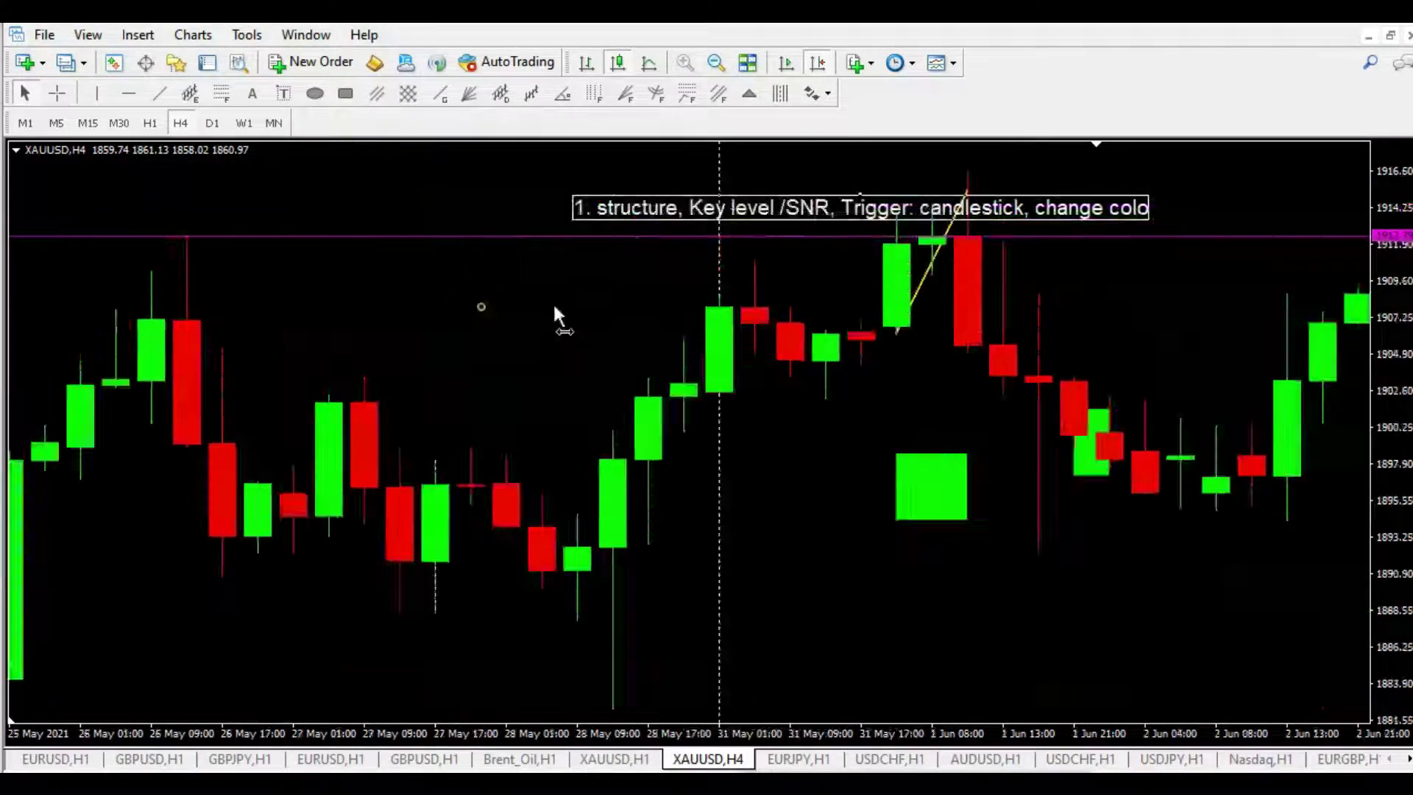
Move the rules label up and back in time so it sits above the 27 to 31 May candles.
scroll(553, 301, down, 1)
drag(771, 197, 424, 177)
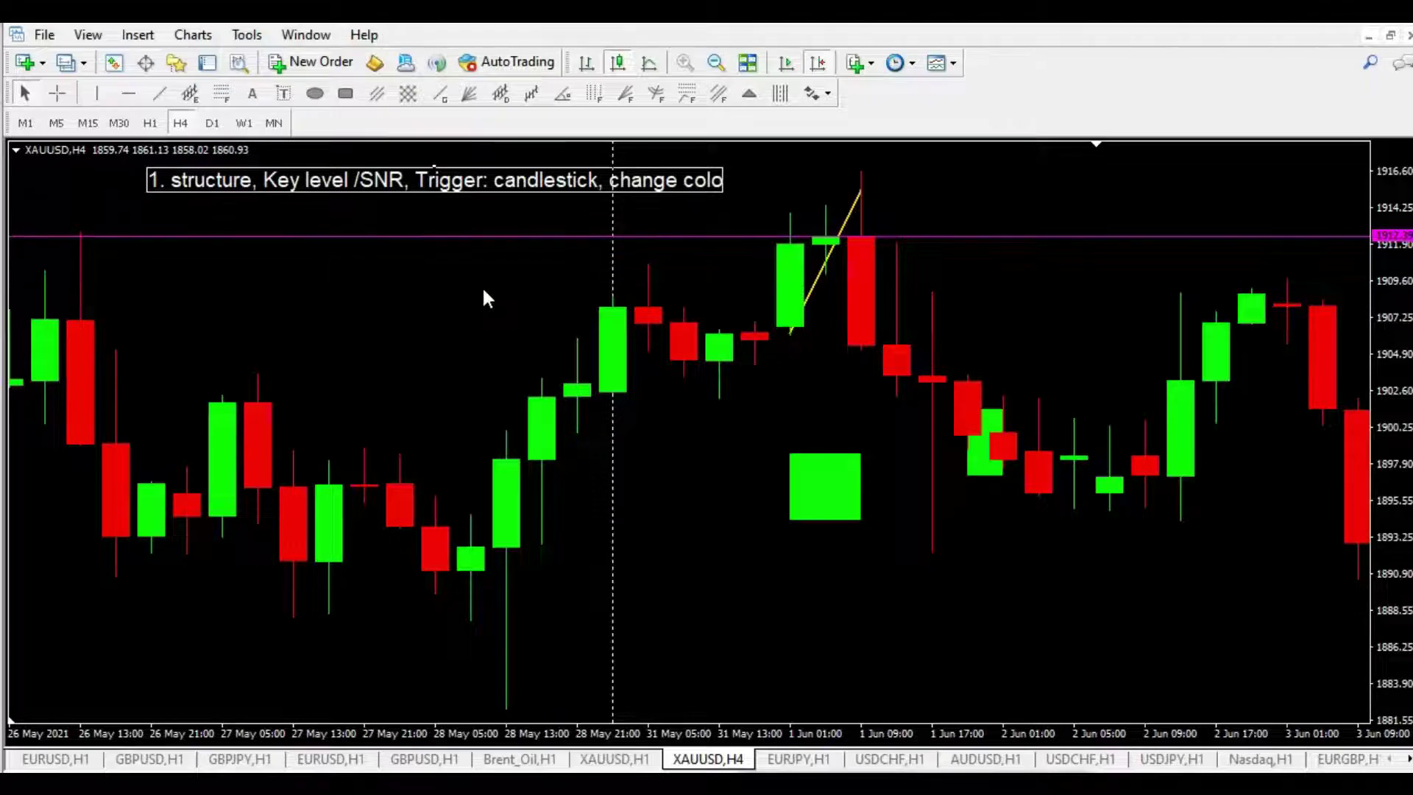
Draw a green rectangle around the 26 May 13:00 candle's upper wick tip, between about 1914 and 1911.
drag(487, 294, 496, 295)
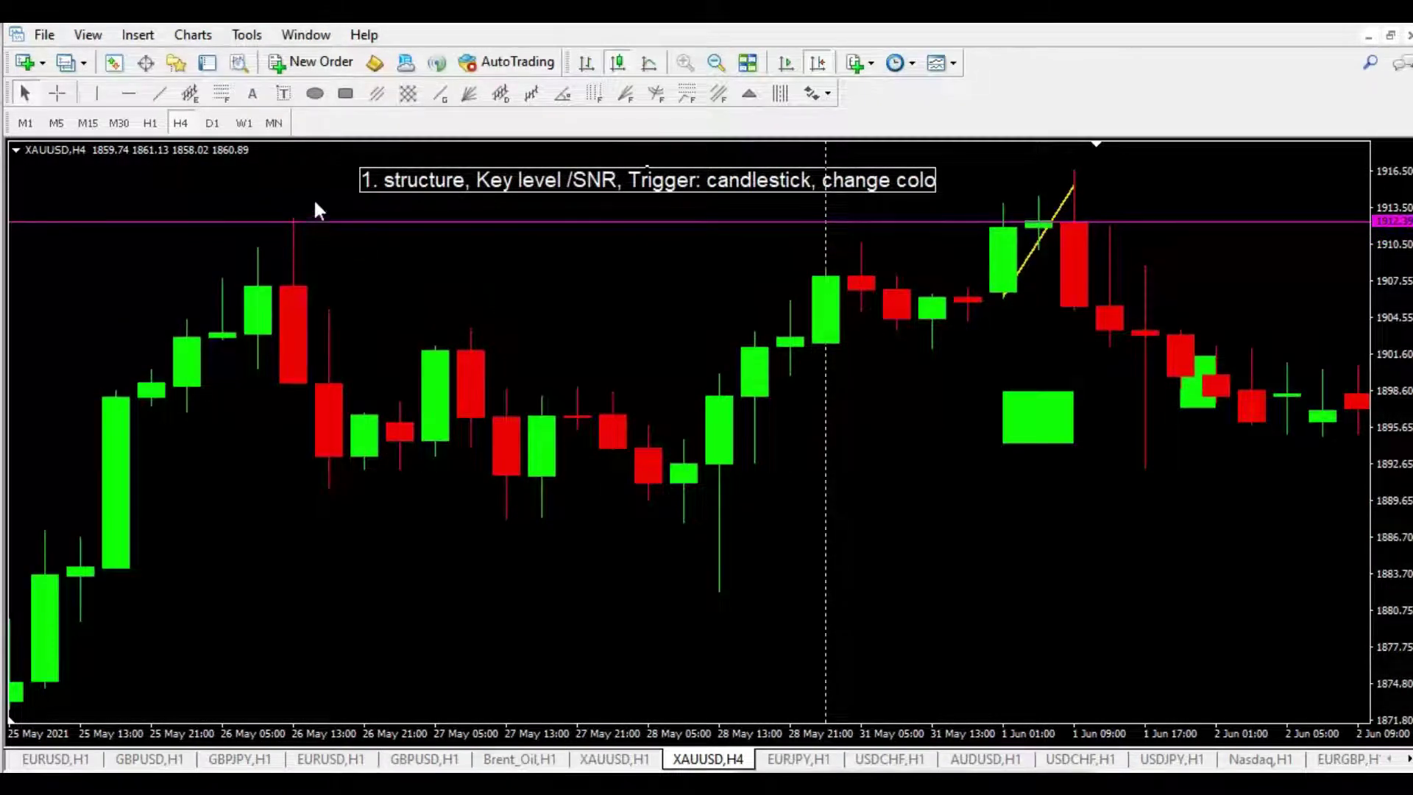
click(345, 94)
drag(257, 198, 329, 239)
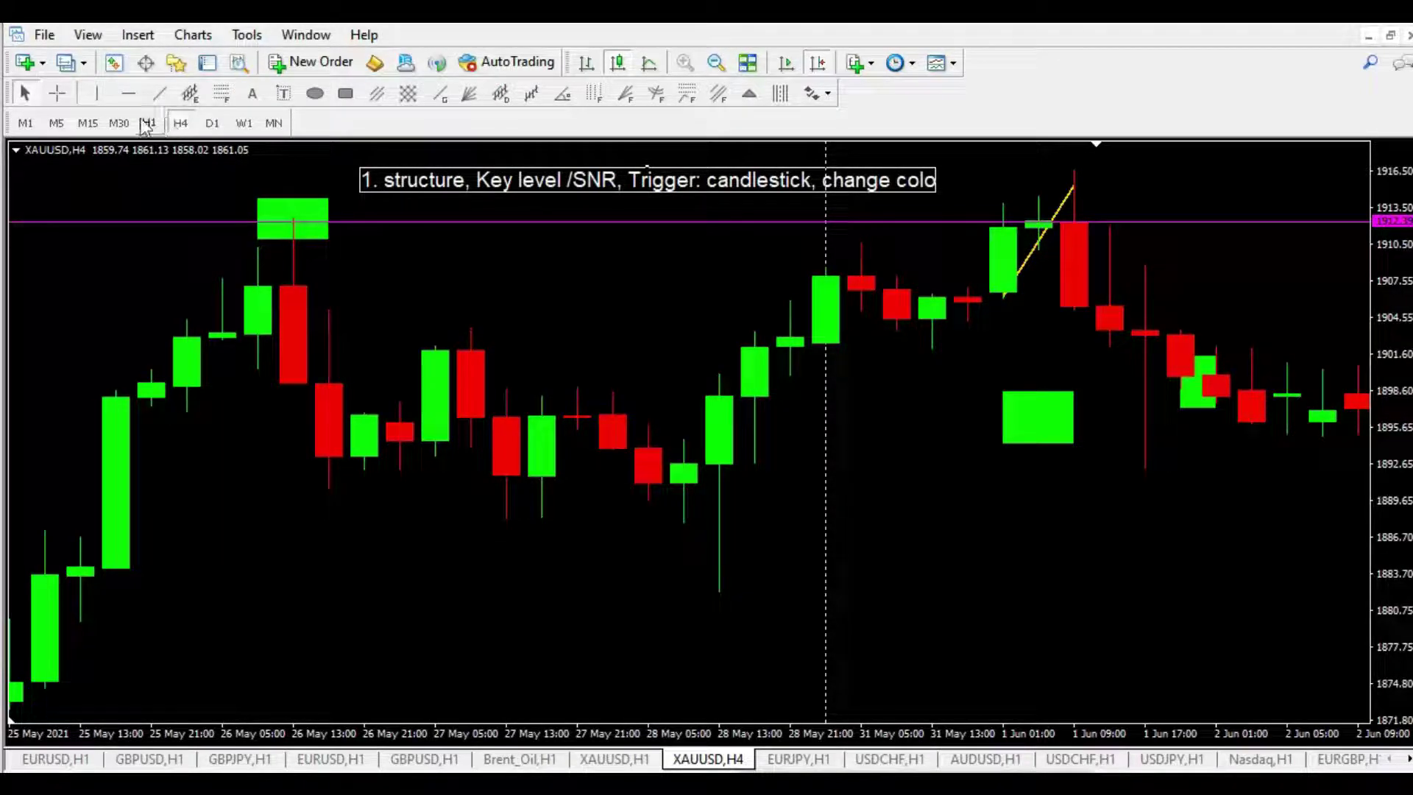
Draw a rectangle over the 1 June 01:00 to 13:00 highs, between about 1915 and 1911, and colour it OrangeRed.
click(56, 93)
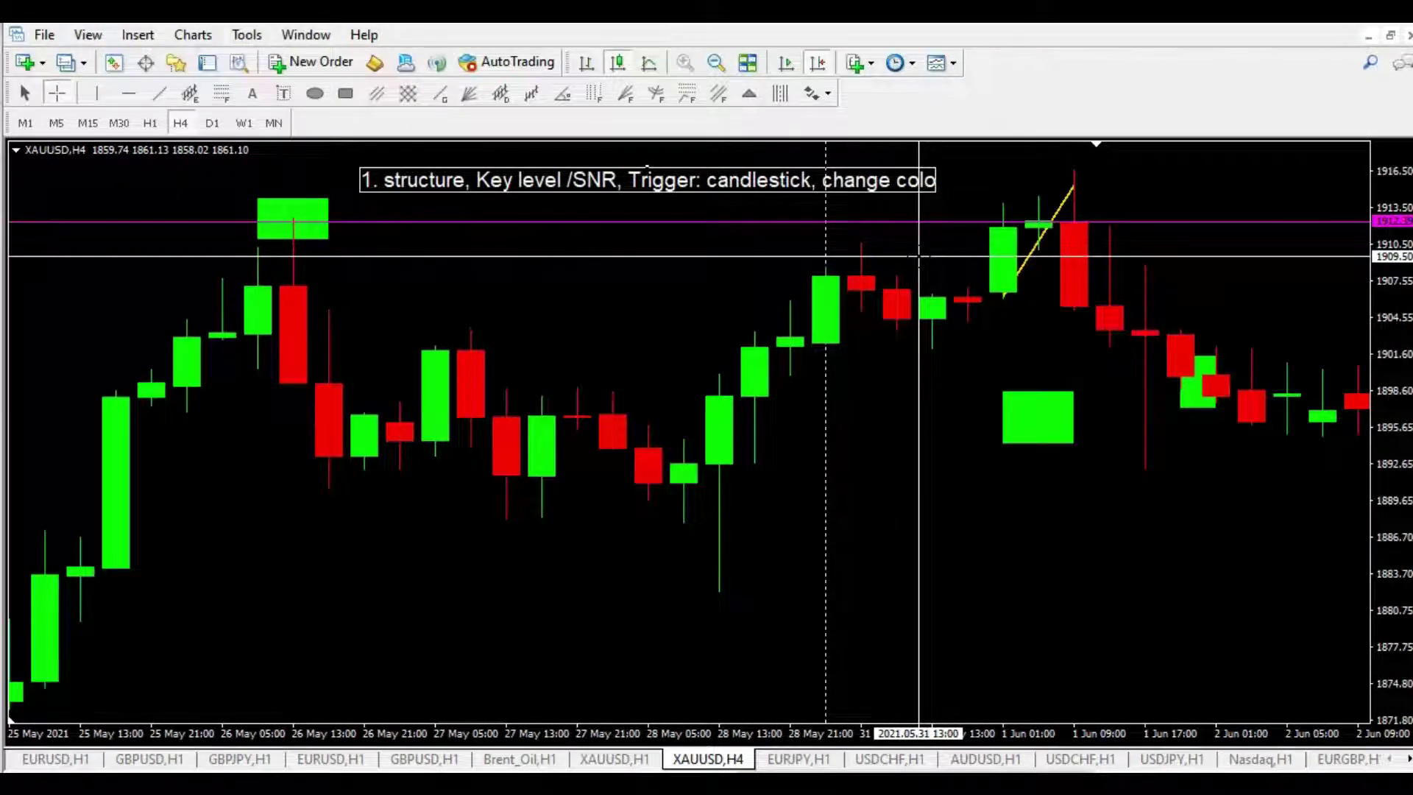
scroll(1031, 304, down, 5)
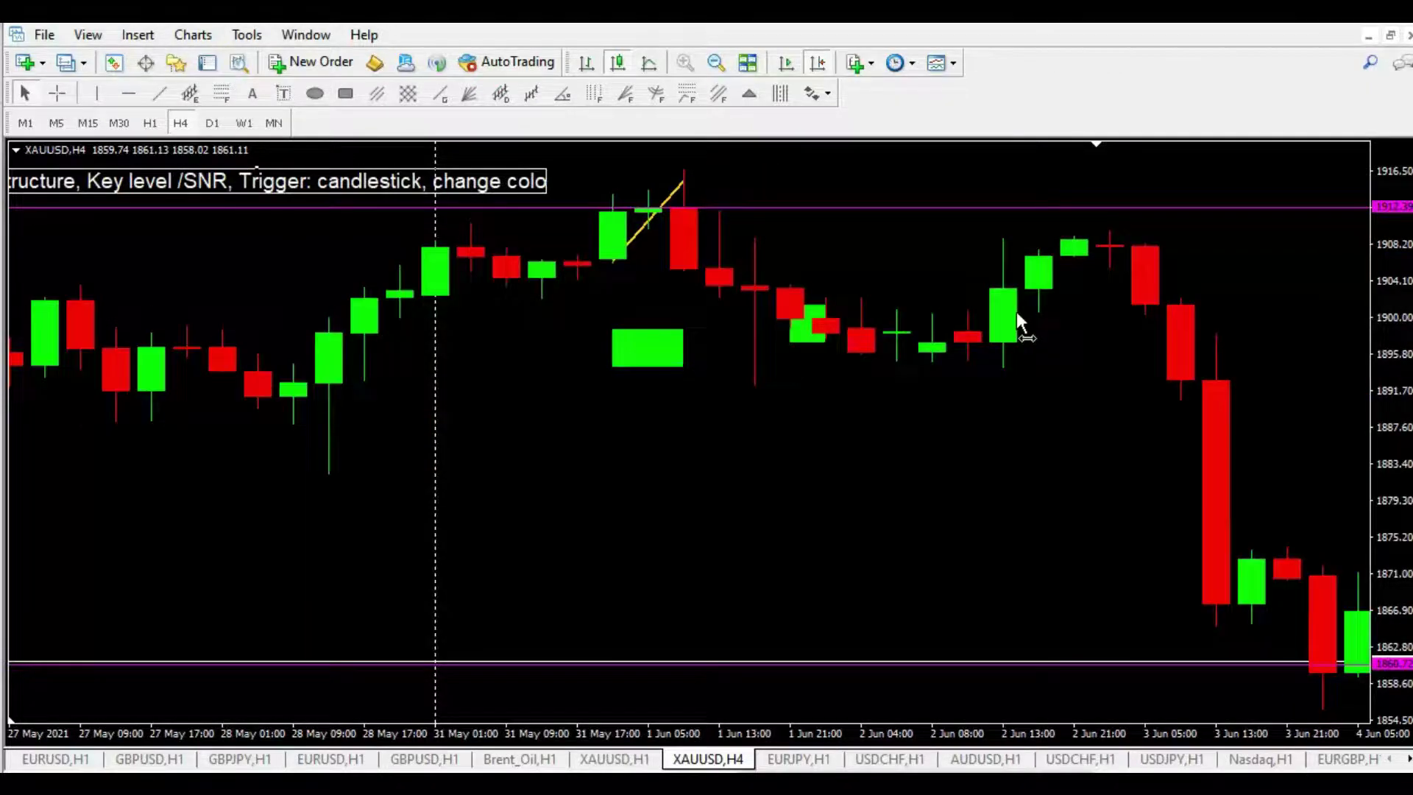
scroll(1017, 311, up, 2)
click(345, 93)
drag(754, 200, 861, 259)
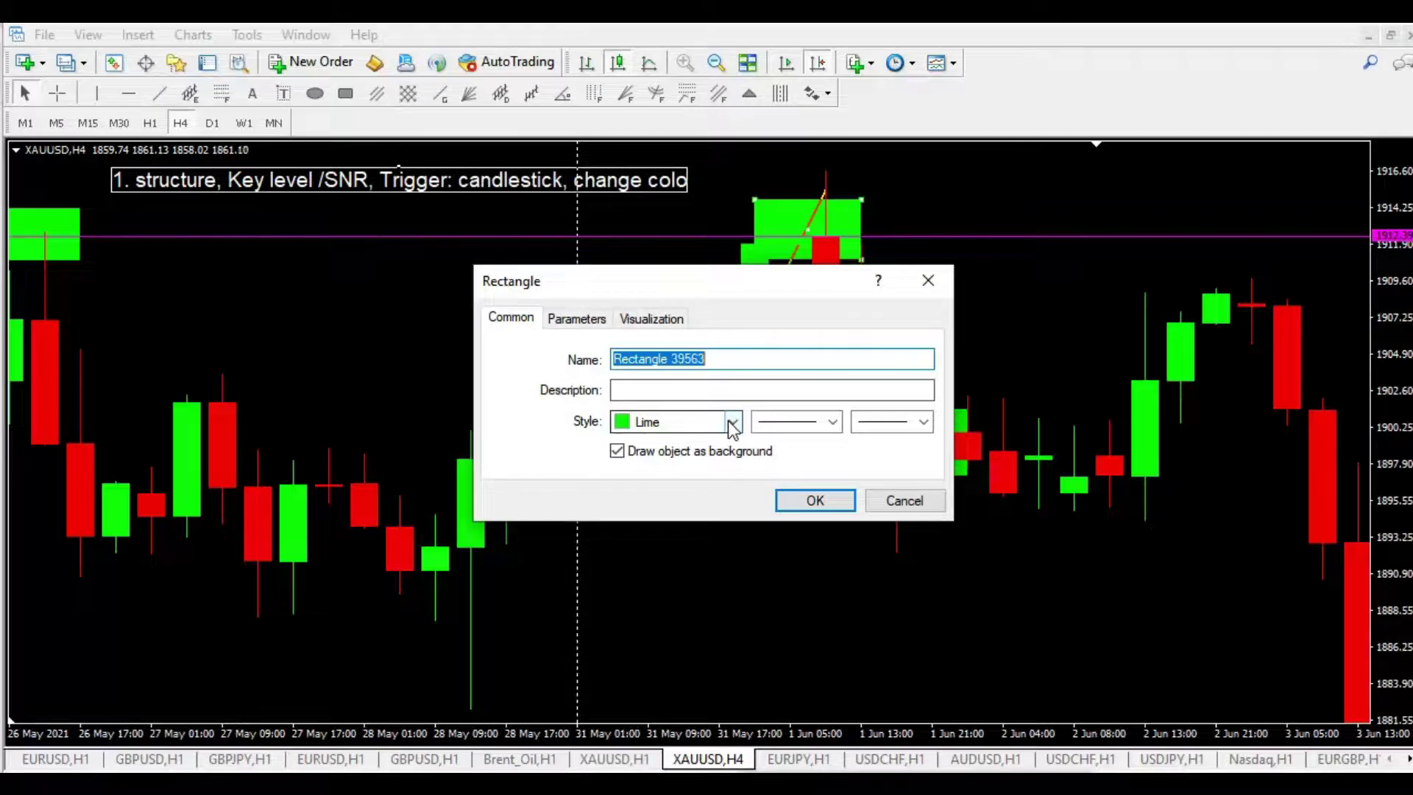
click(733, 422)
click(741, 538)
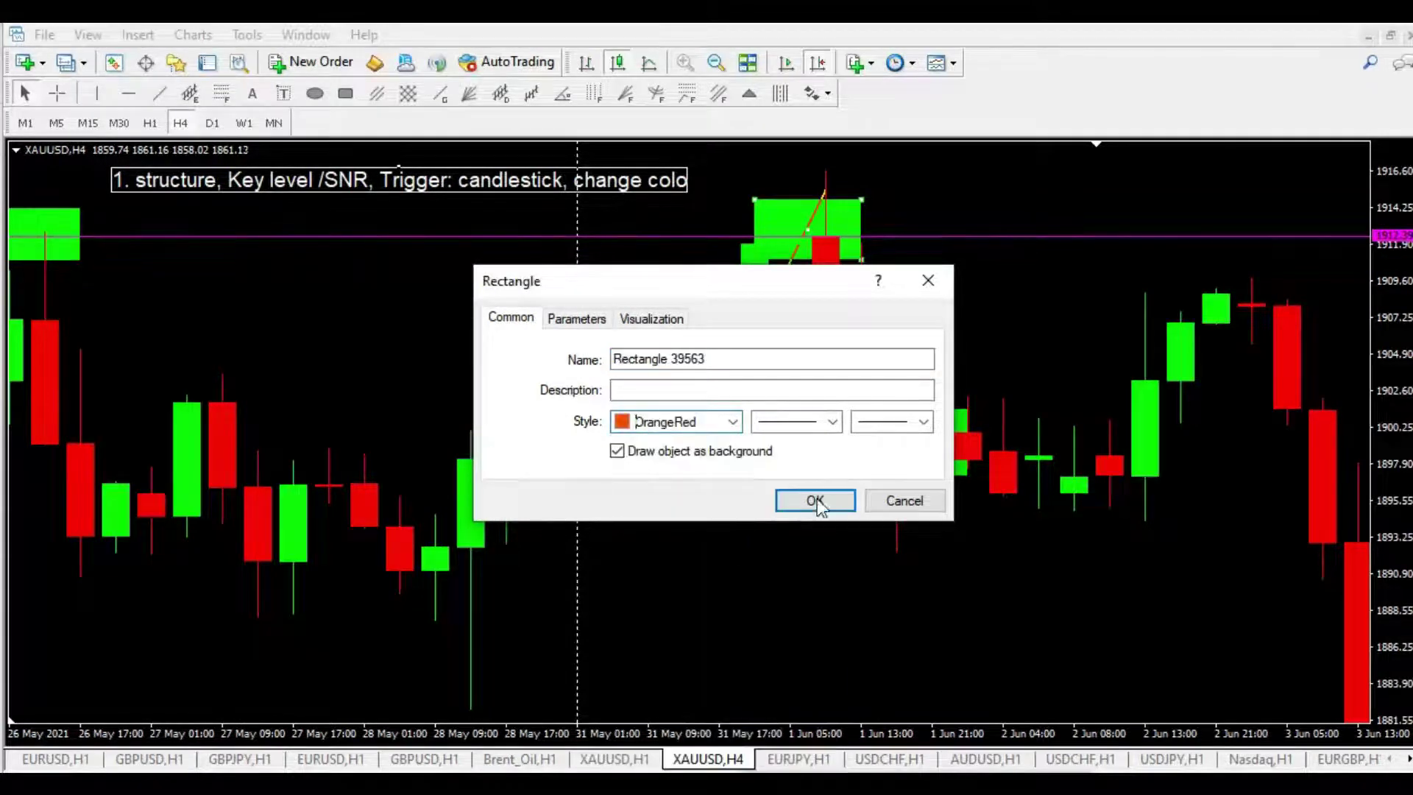
click(817, 504)
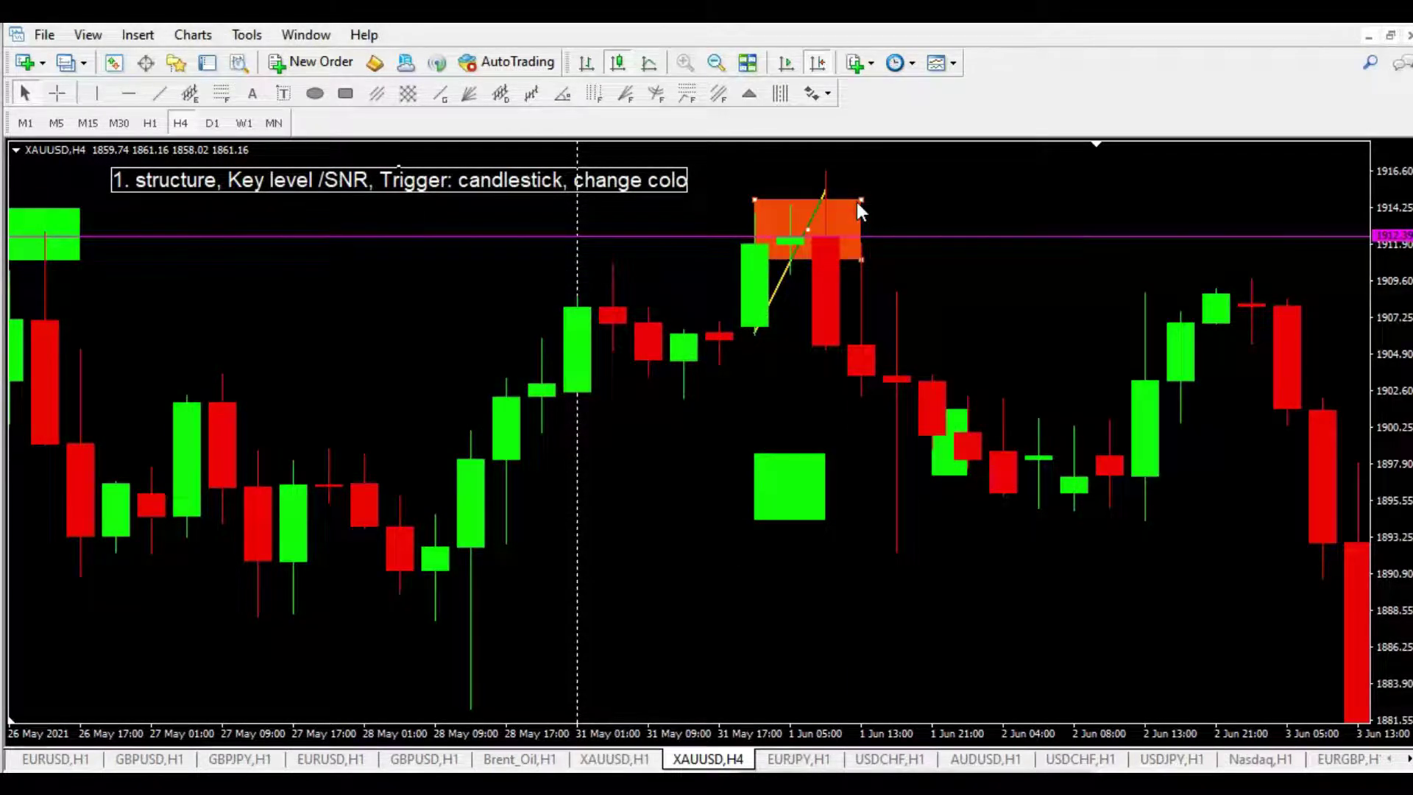
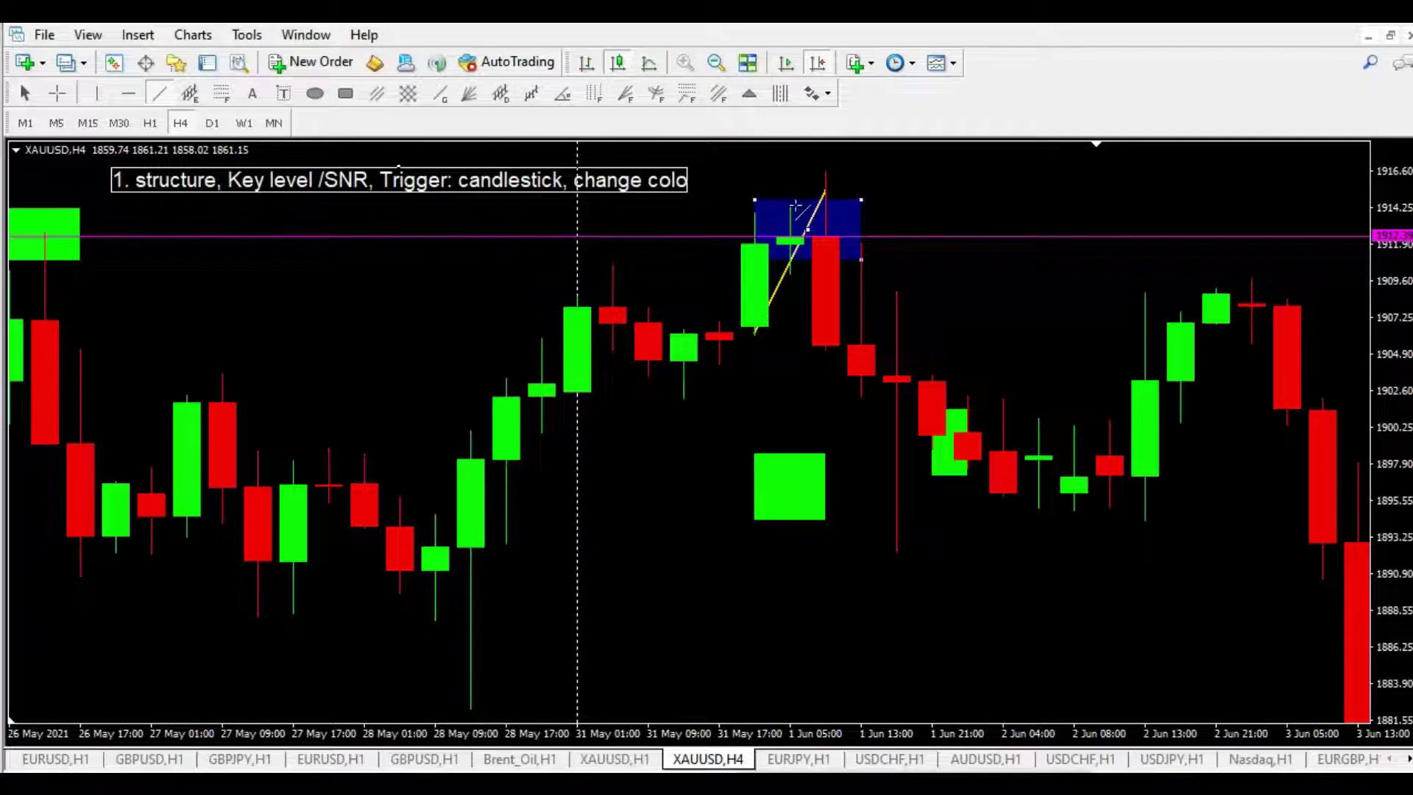
Draw a flat line segment at the 1 June high near 1916.6, then on H1 a blue rectangle over 31 May, about 1913.5 to 1911.5.
drag(807, 170, 917, 171)
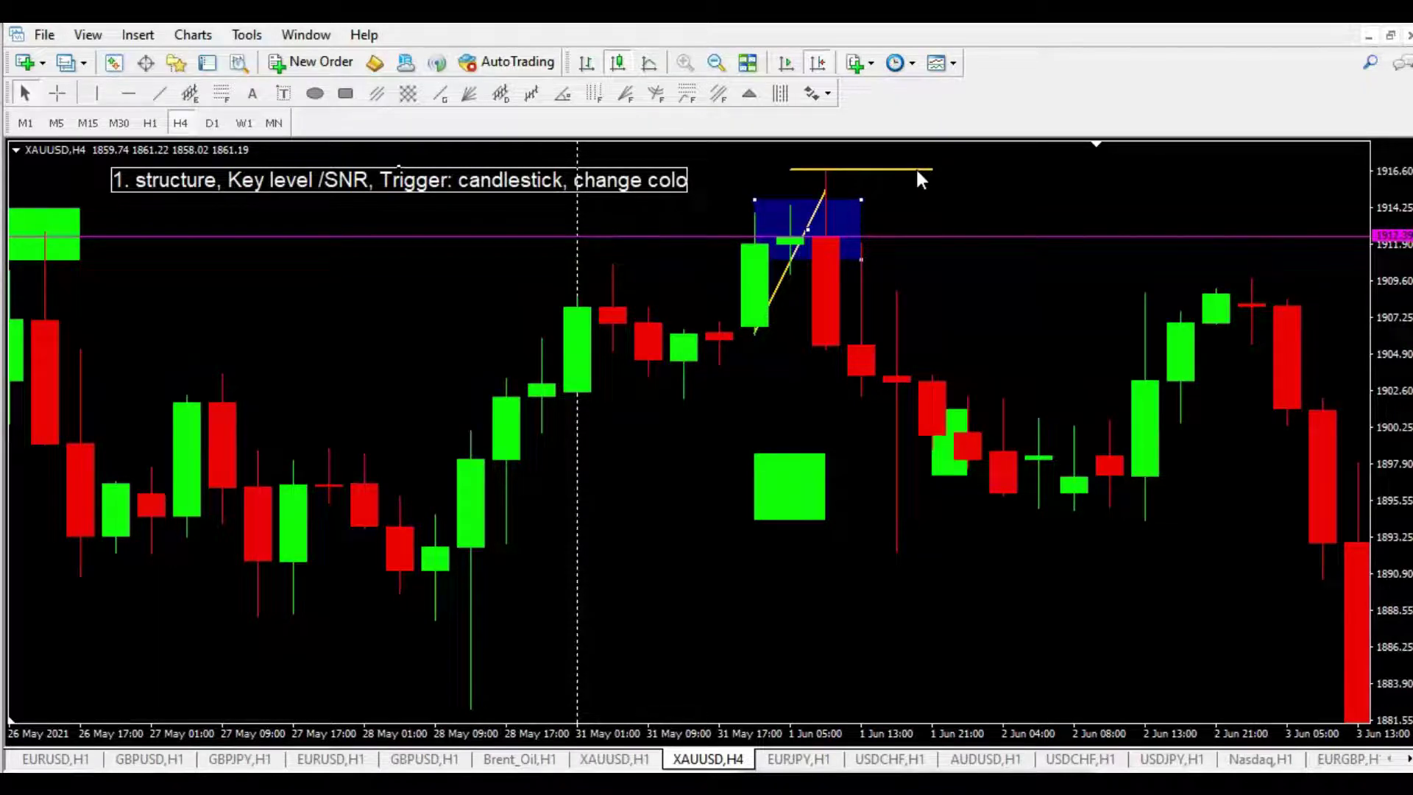
click(150, 123)
drag(647, 271, 204, 272)
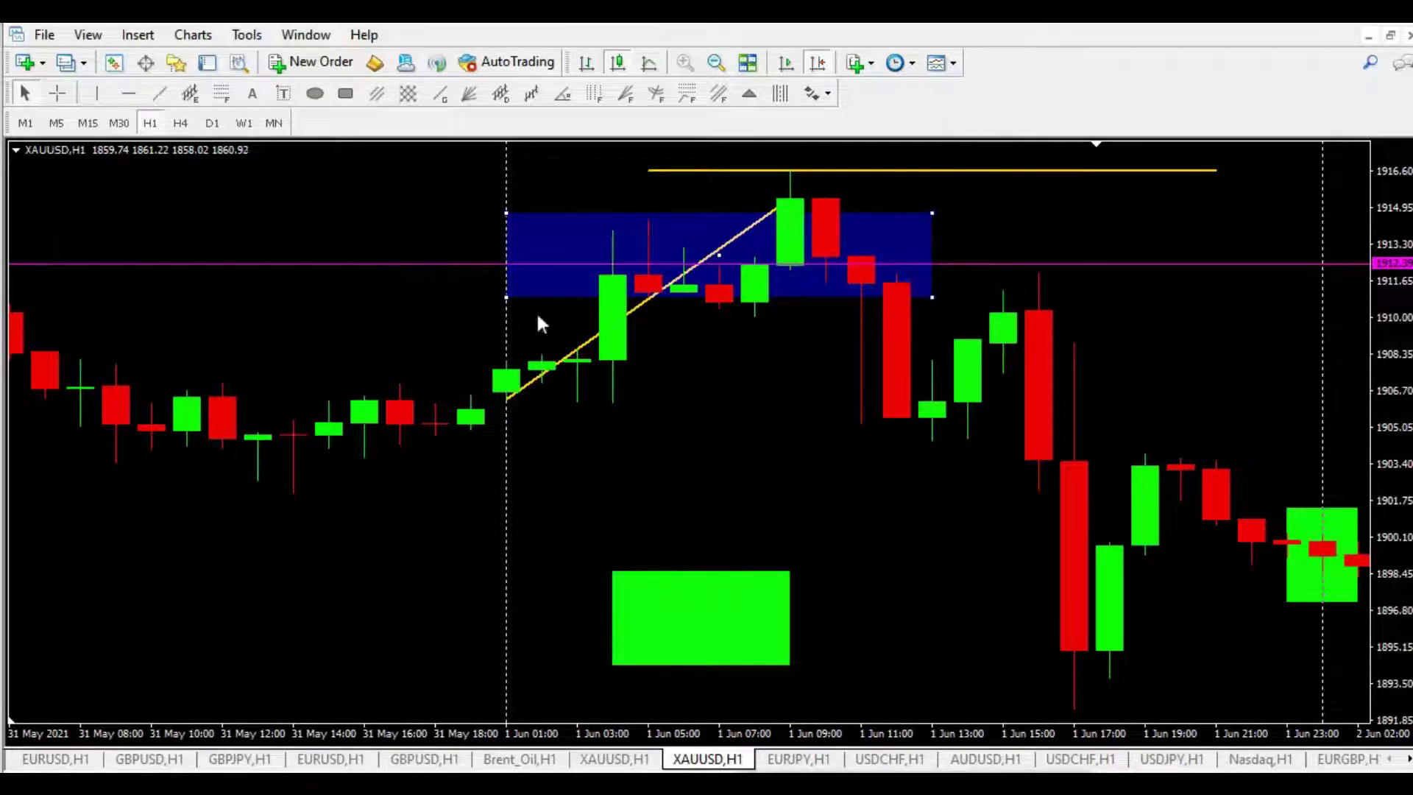
click(344, 93)
drag(188, 239, 434, 282)
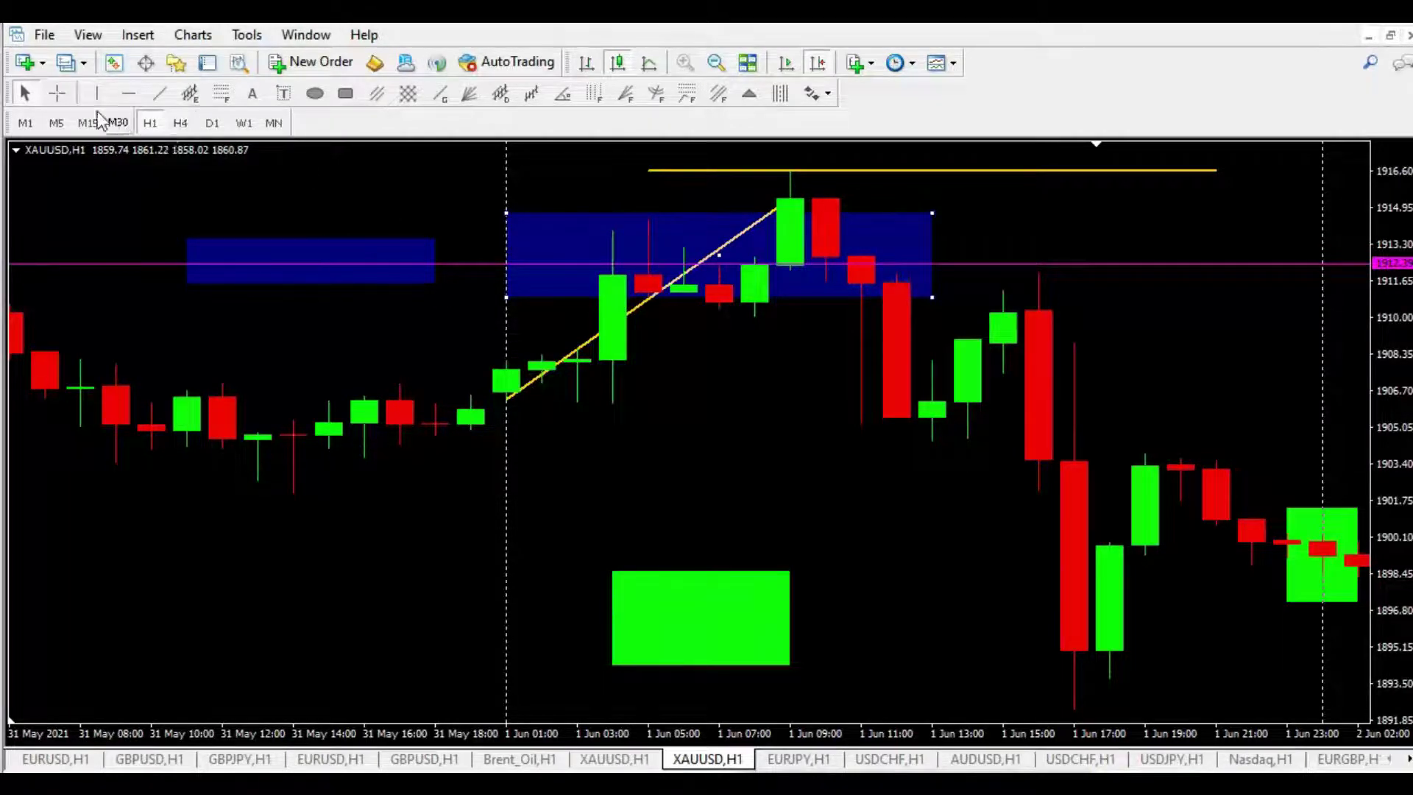
Add the text label "Strucure" and place it beneath the 1 June 06:00 candle at about 1908.
click(57, 92)
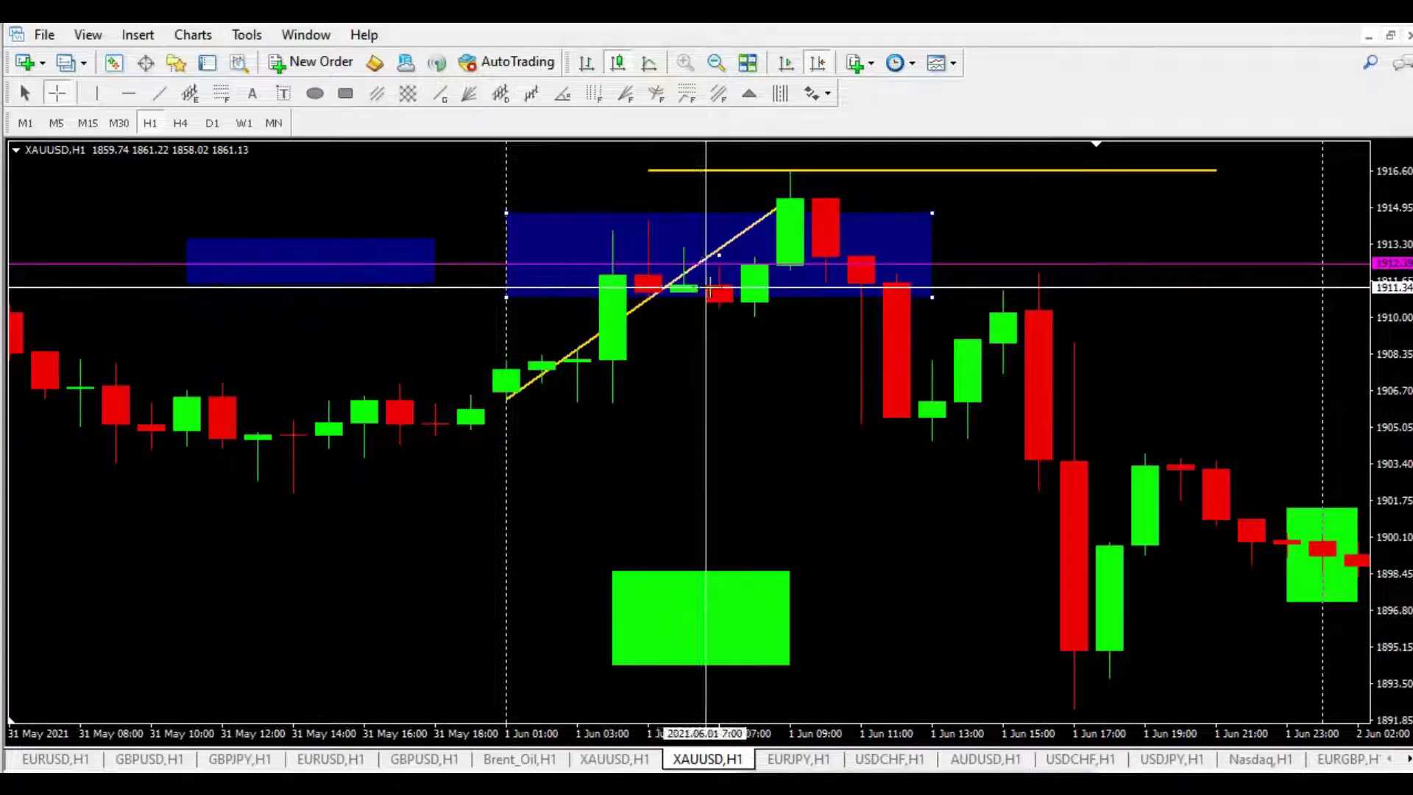
mouse_move(808, 202)
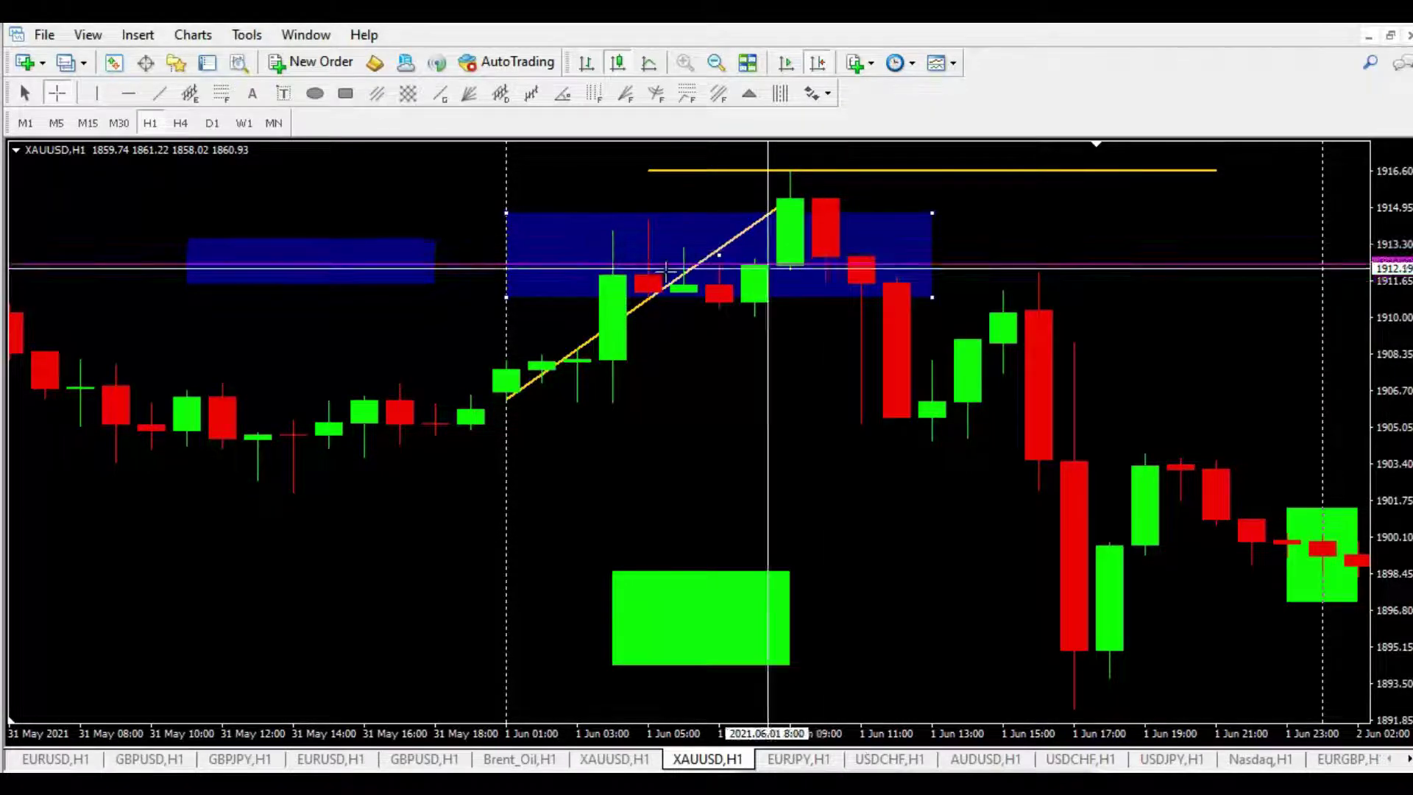
key(Escape)
click(620, 432)
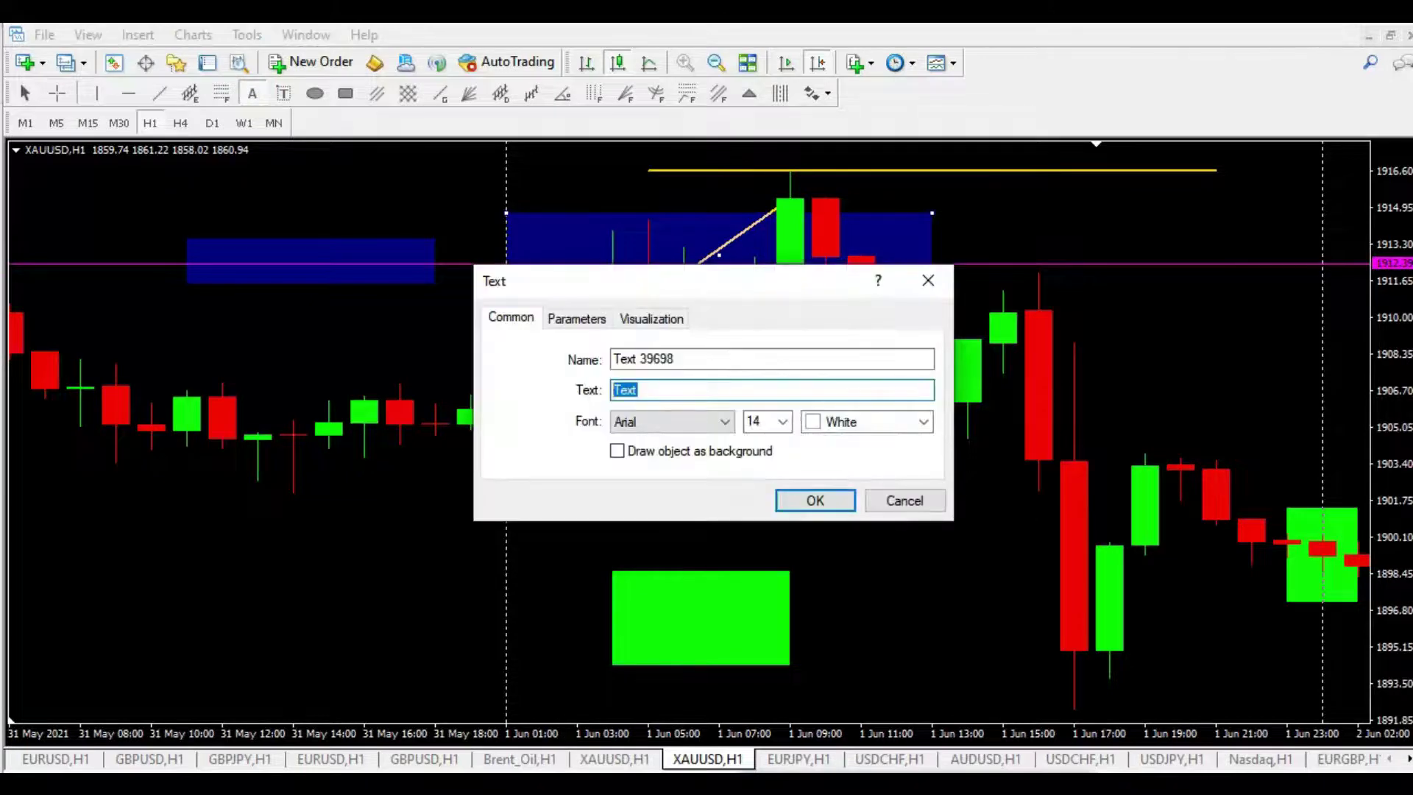
text(Strucure)
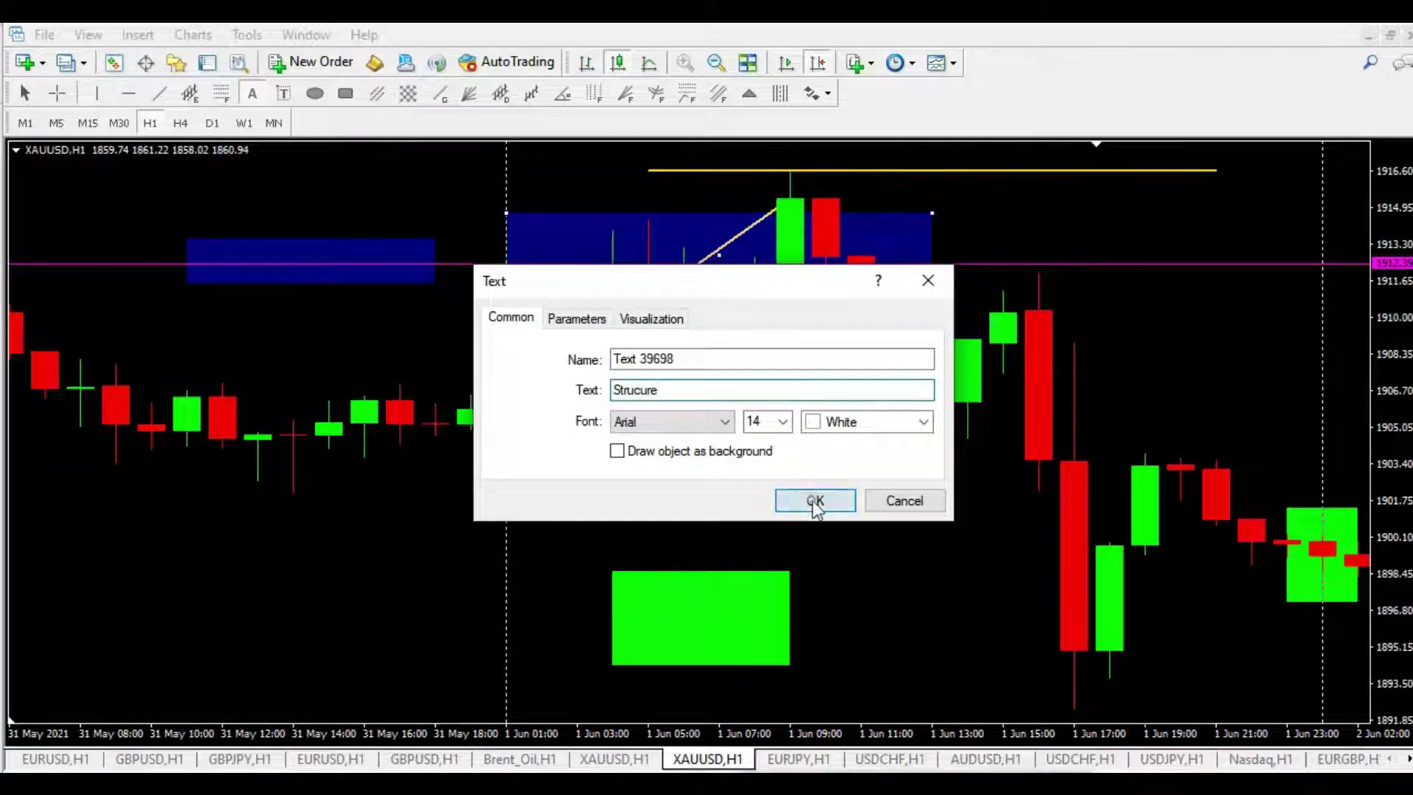
click(810, 501)
drag(645, 401, 683, 364)
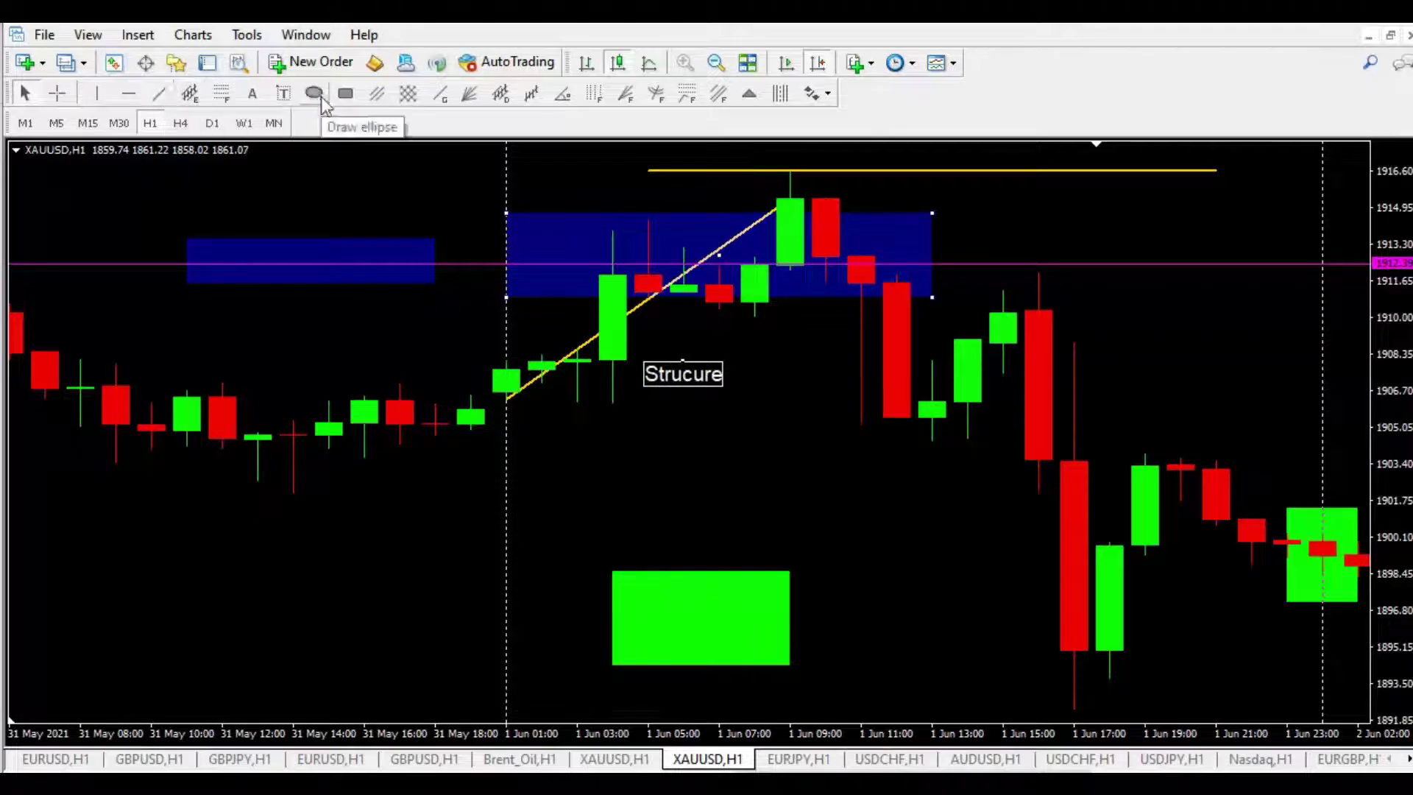
Add the text label "key level" on the blue rectangle over 31 May.
click(252, 93)
click(228, 248)
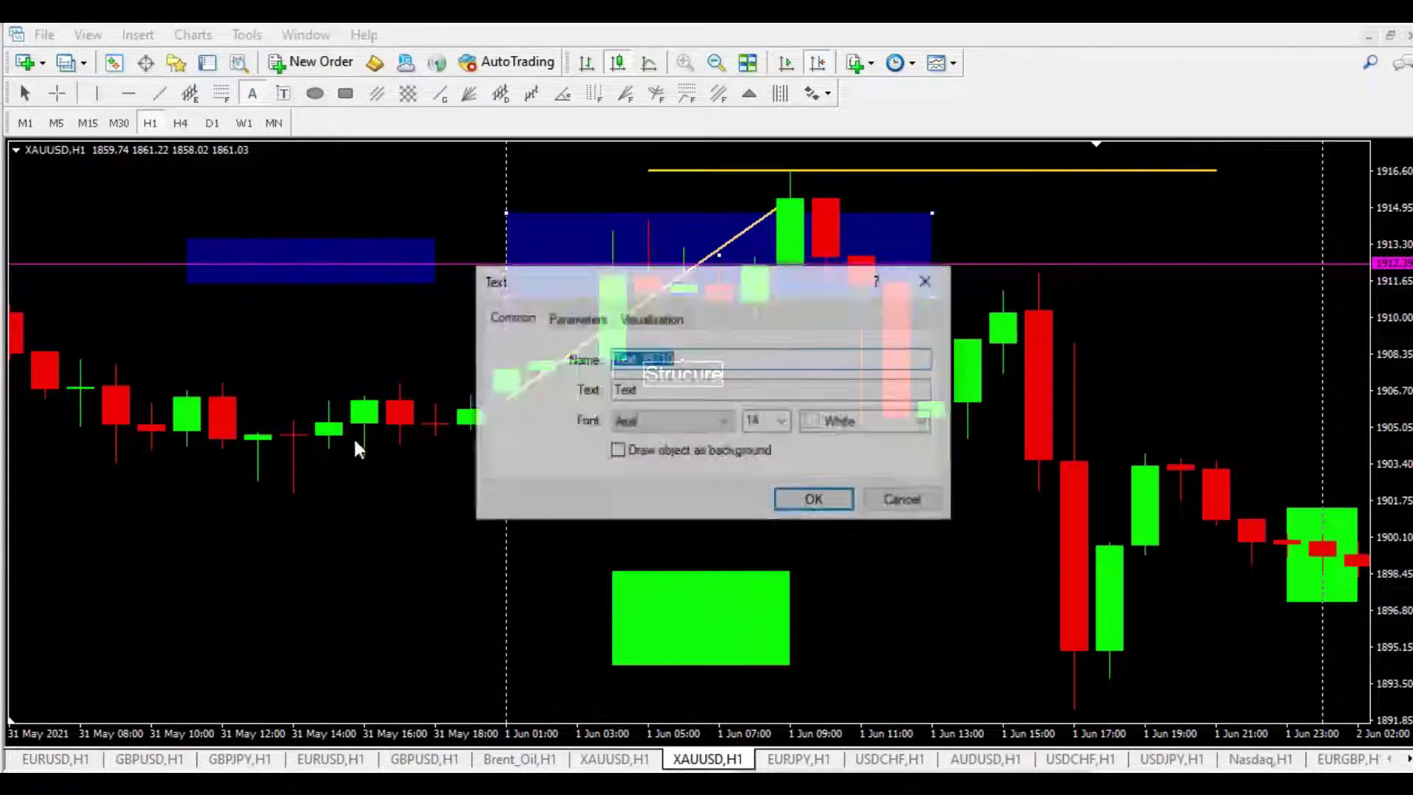
key(Tab)
text(key level)
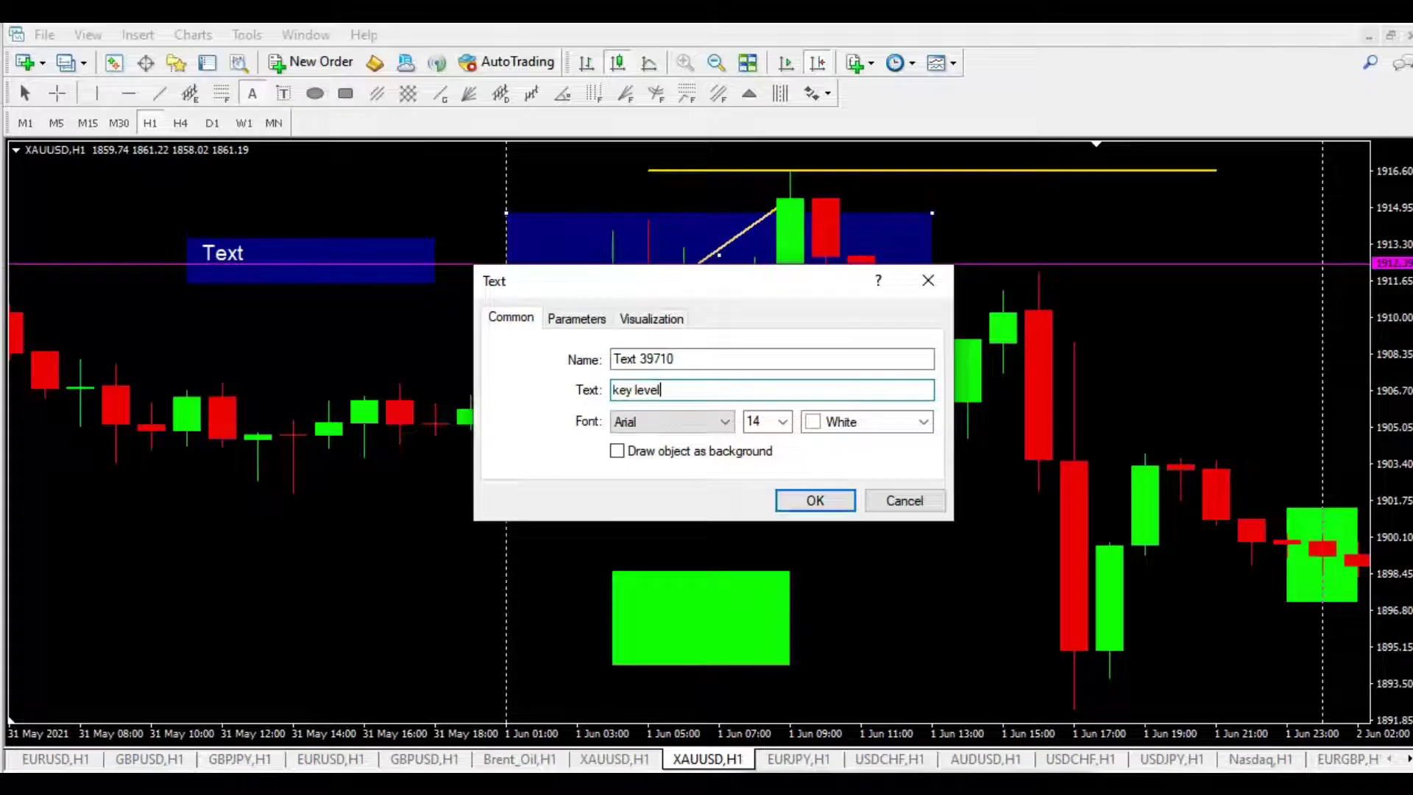
key(Return)
Draw a thin rectangle over the upper wick tips of the 1 June 04:00 to 07:00 candles, between about 1915 and 1914.
scroll(436, 313, down, 3)
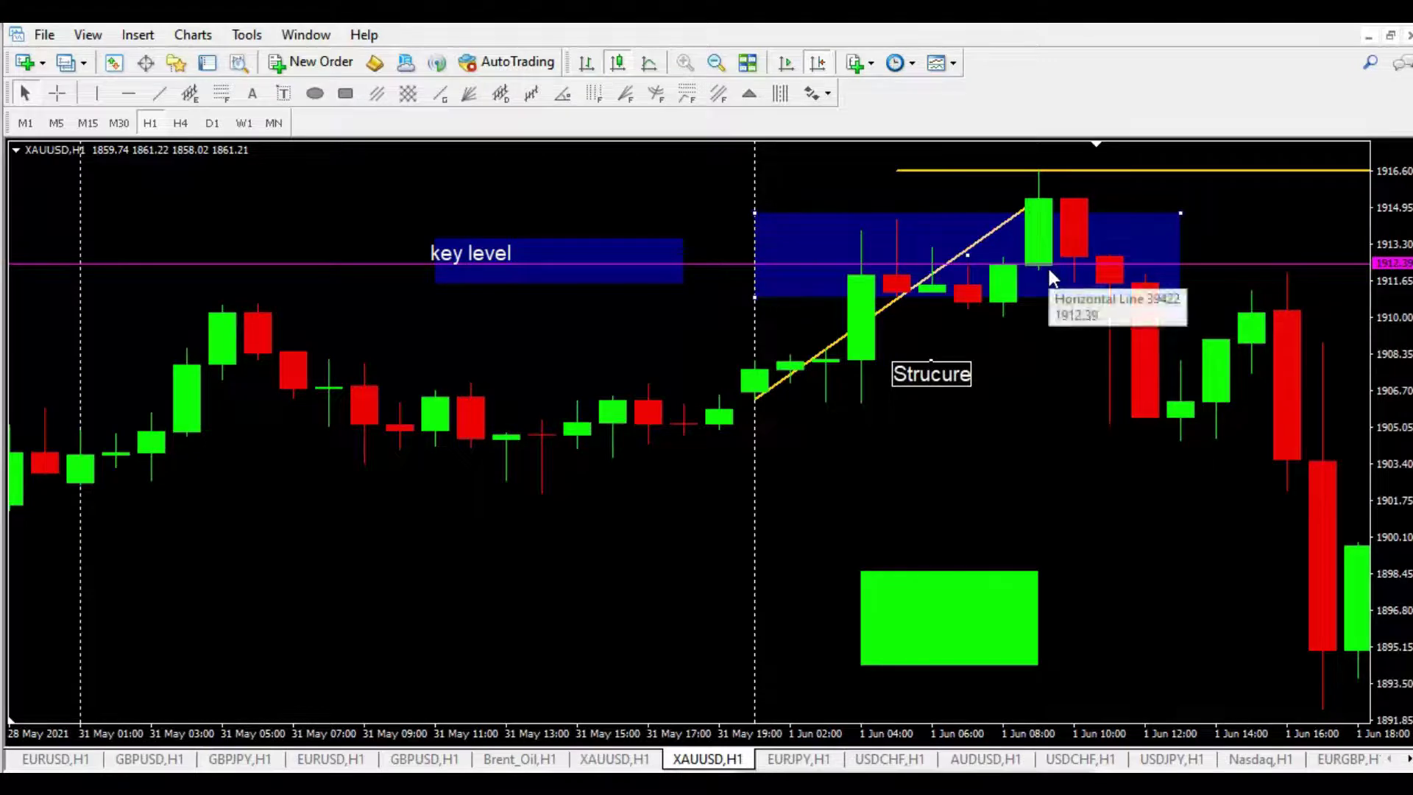
scroll(1030, 331, up, 3)
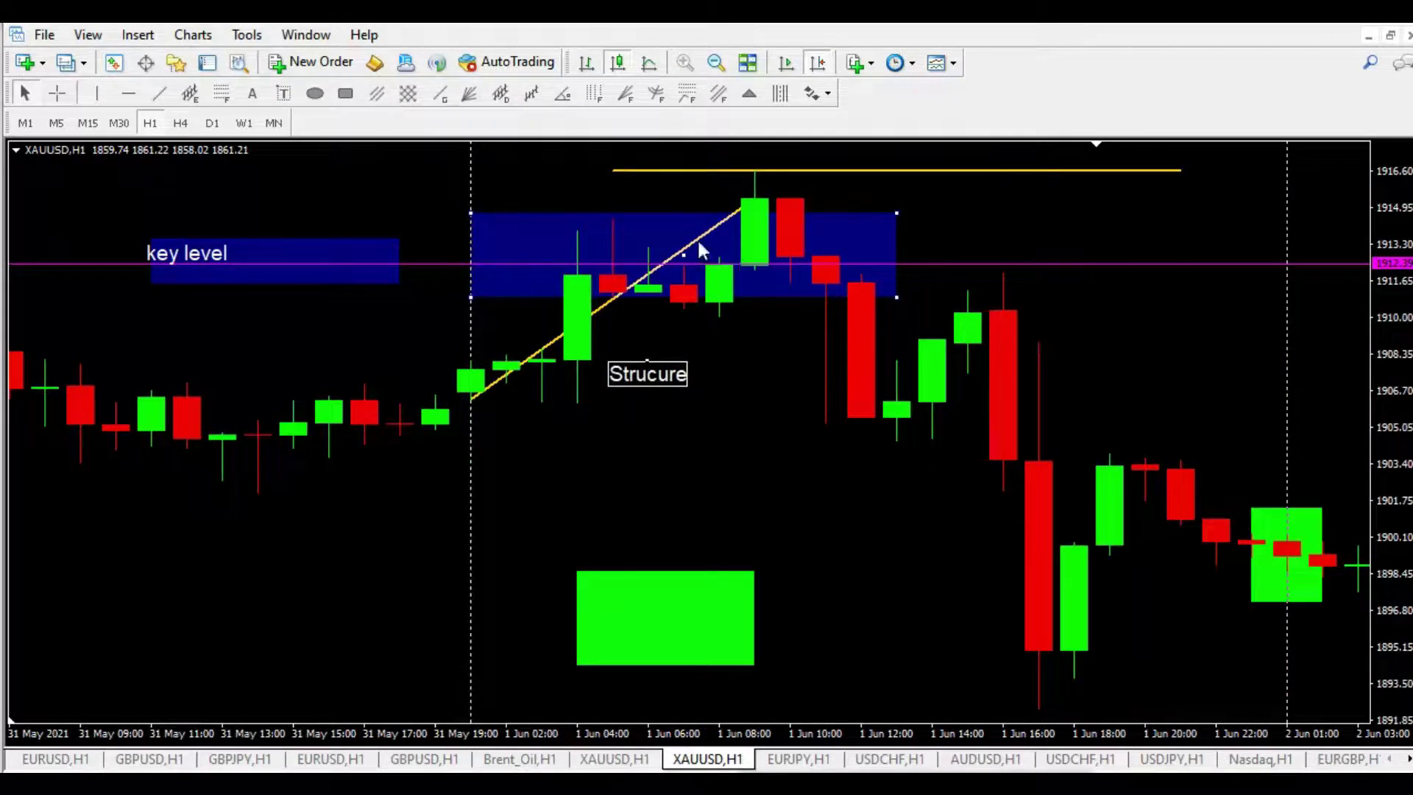
click(344, 93)
drag(576, 204, 683, 225)
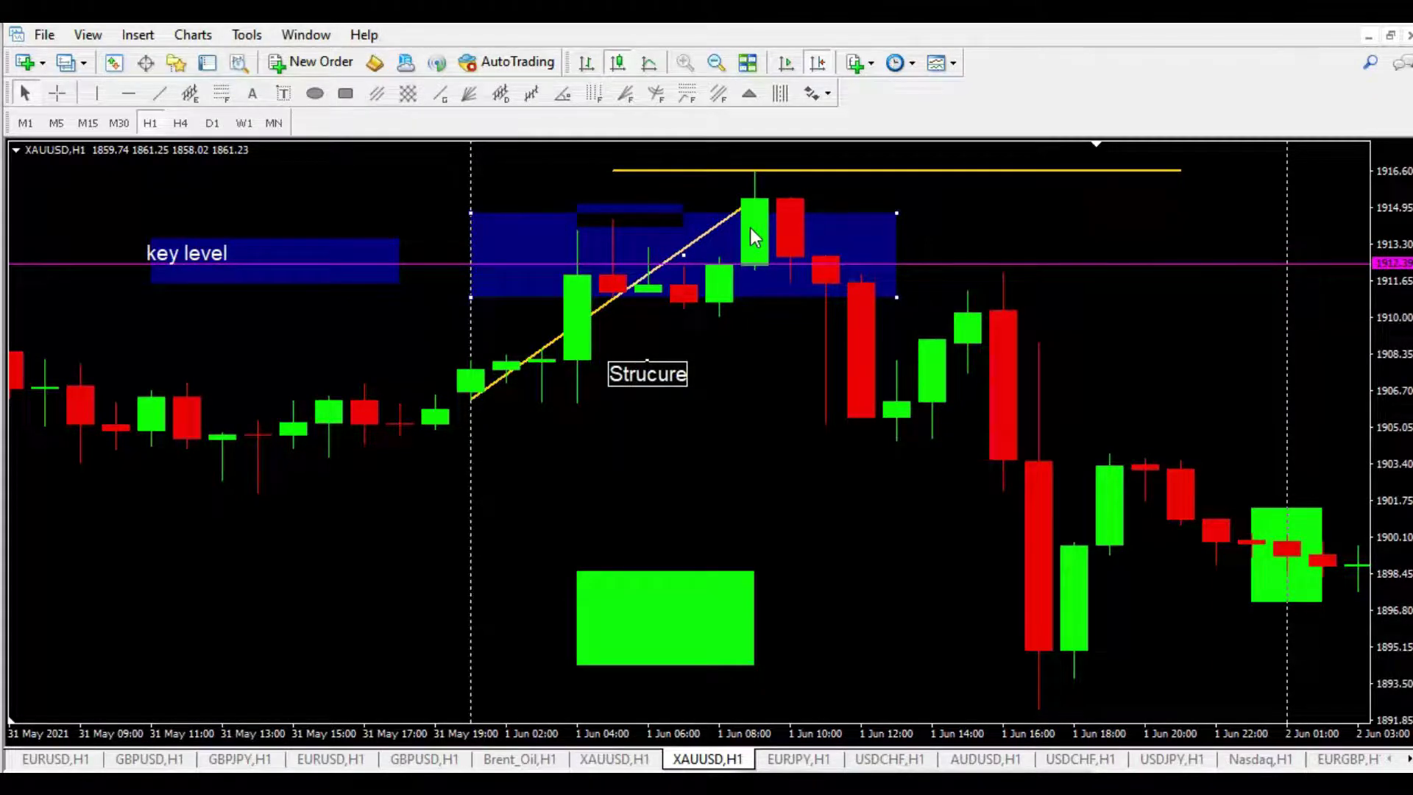
click(344, 93)
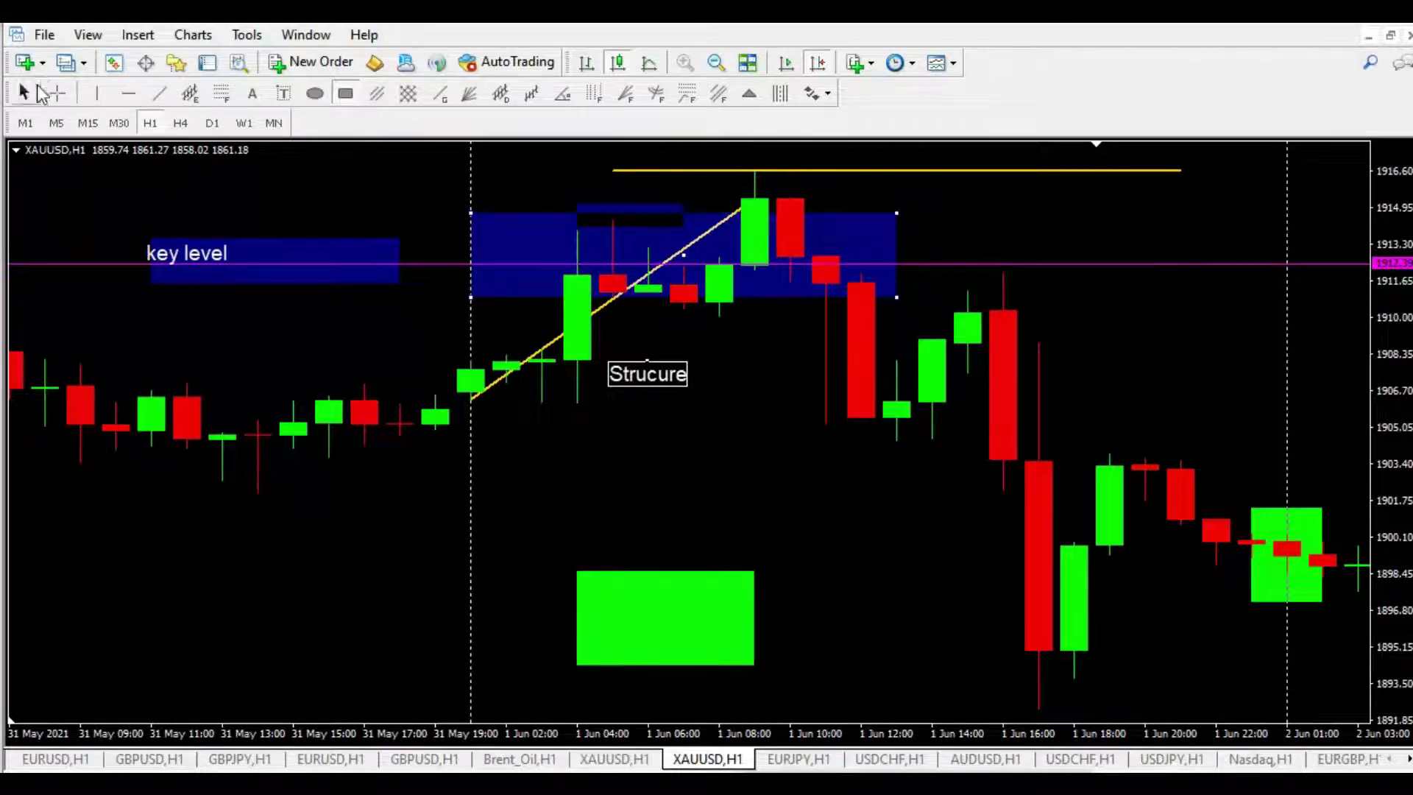
click(27, 97)
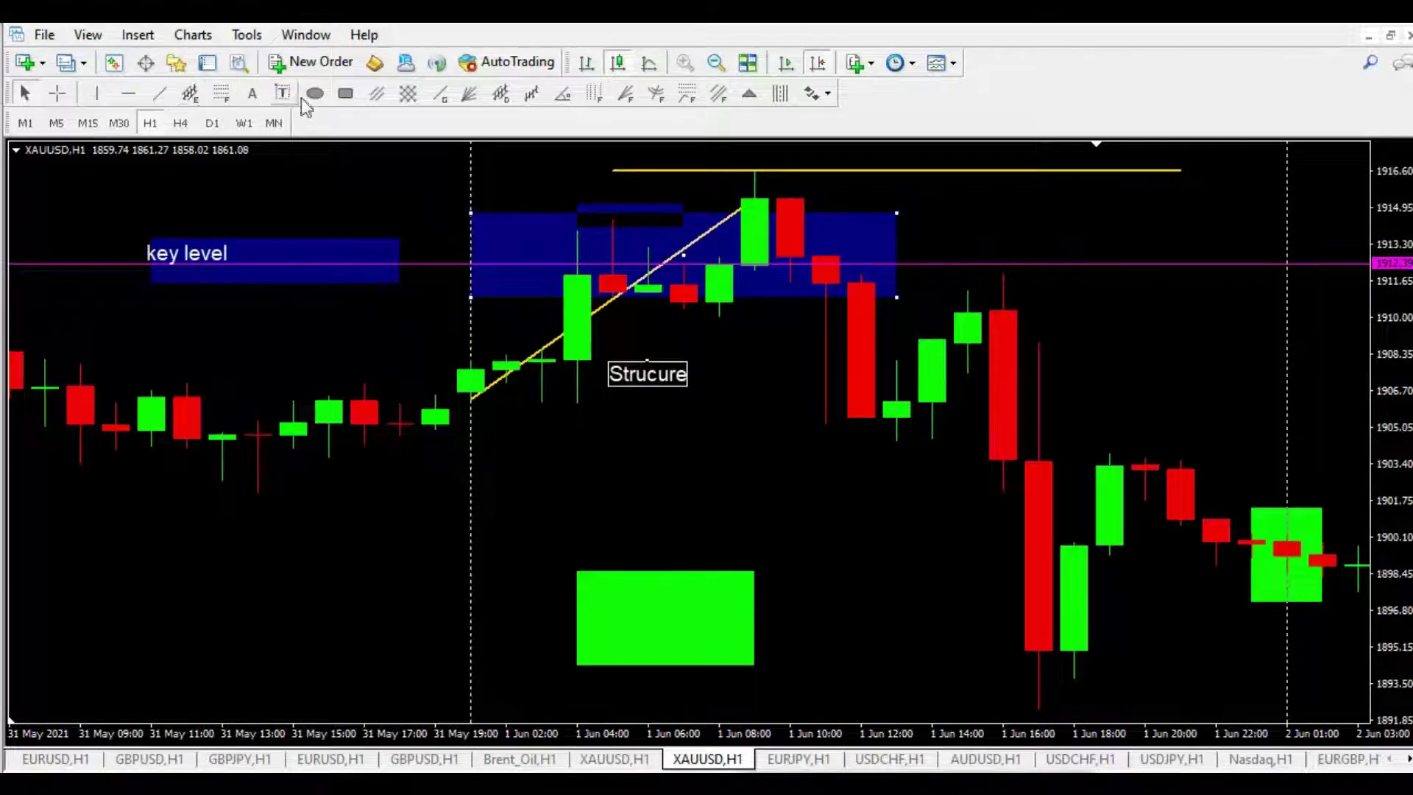
Add the text label "Trigger" above the 1 June 10:00 candle, just under the 1916.6 line segment.
click(252, 94)
click(850, 234)
key(Tab)
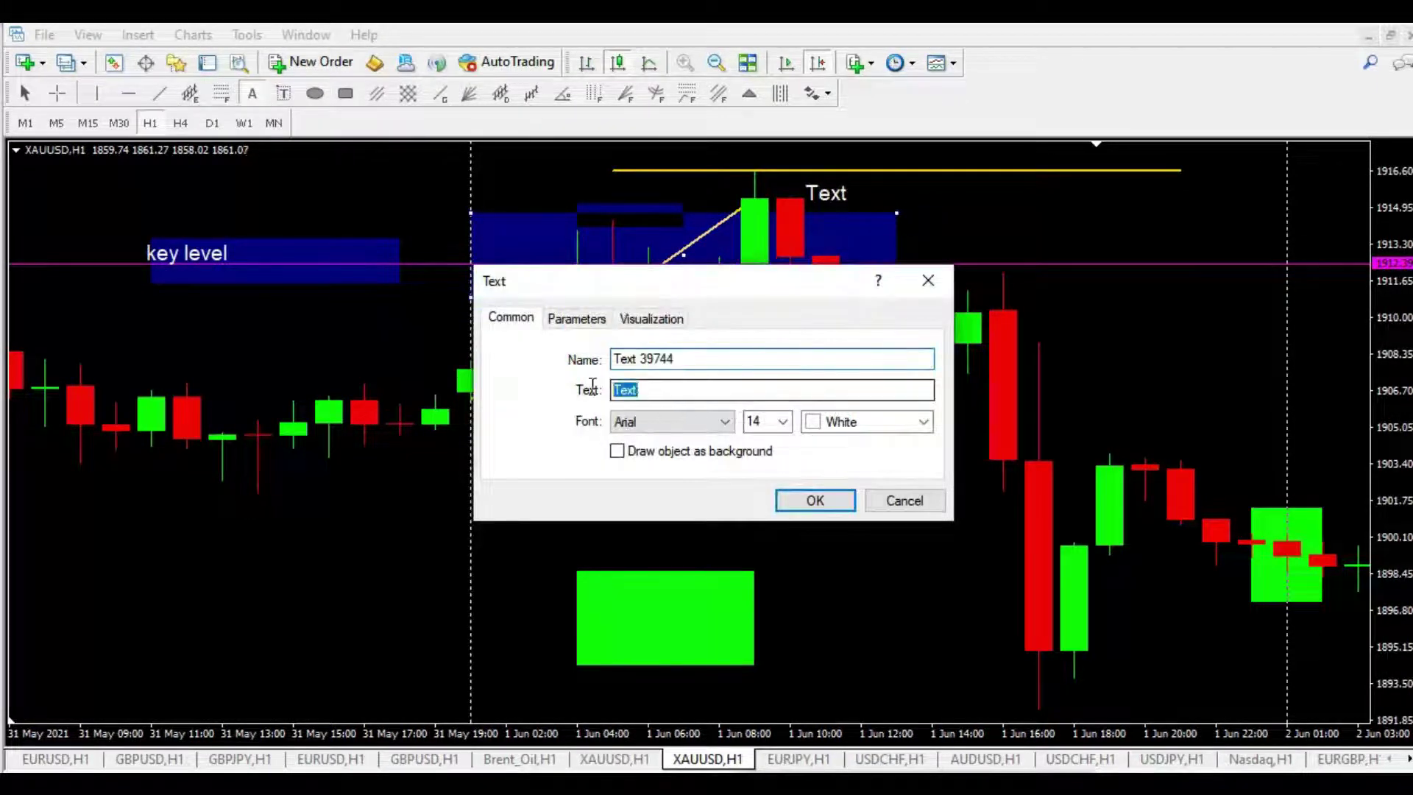
text(T)
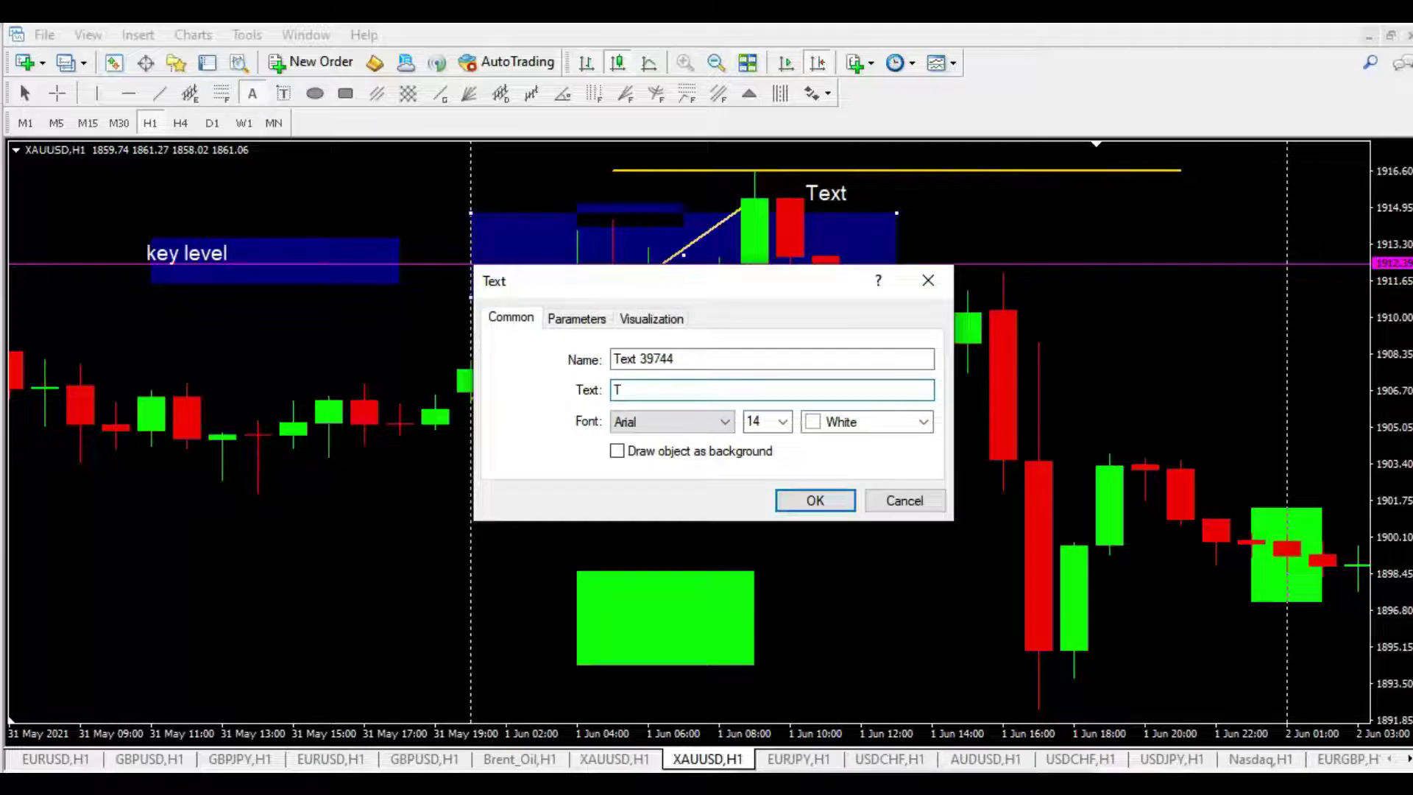
text(rigger)
click(815, 500)
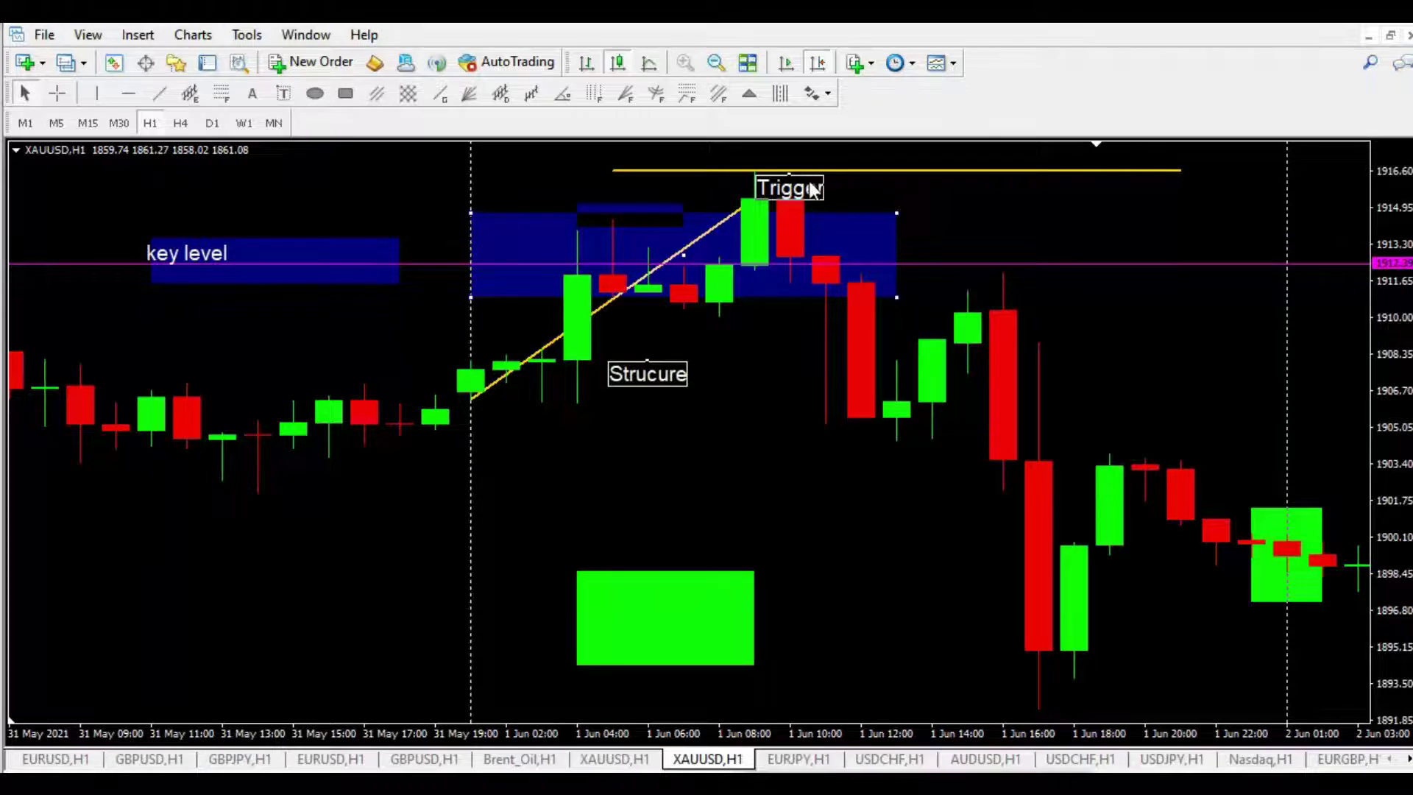
Draw a rising pointer line from the 1 June 11:00 candle near 1912 up to about 1915 at 14:00.
click(57, 92)
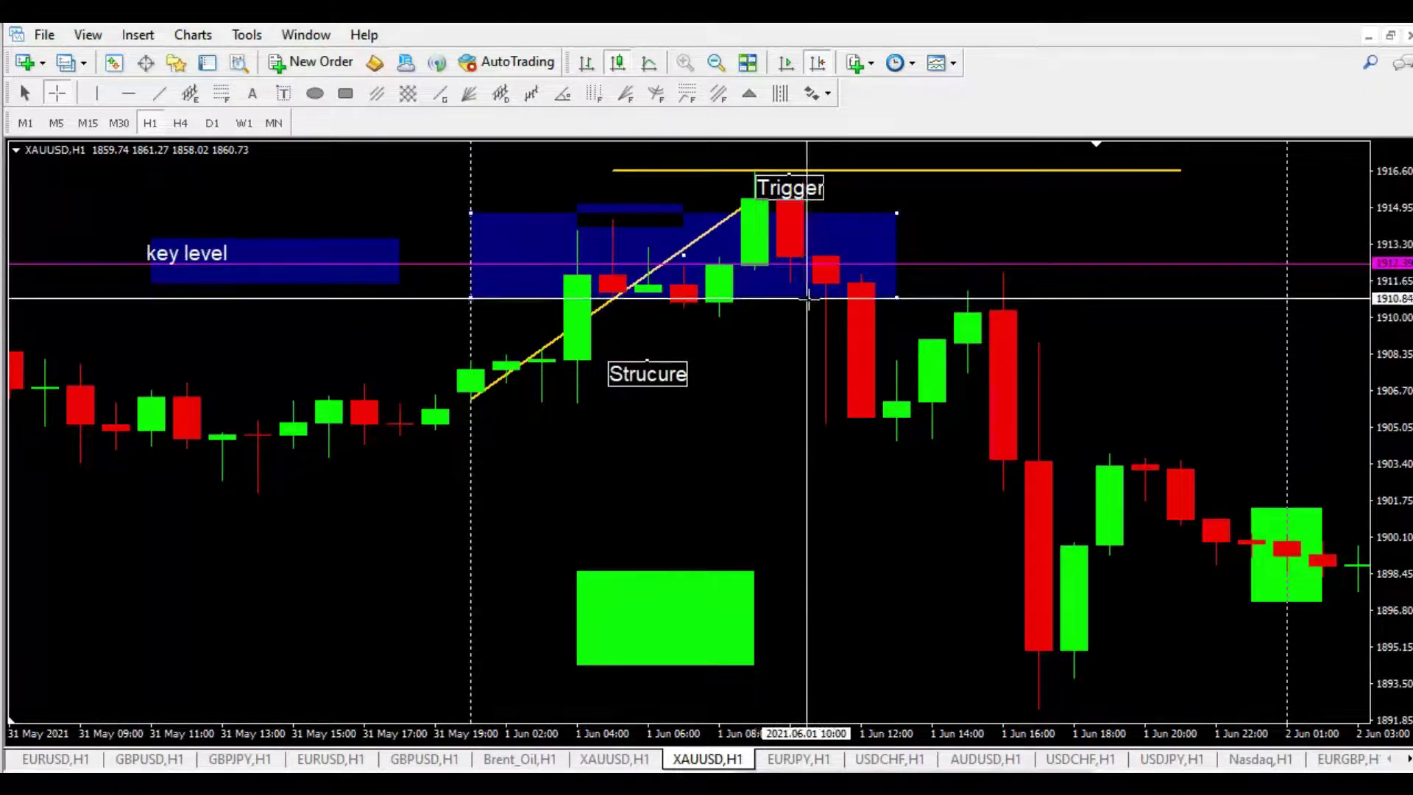
mouse_move(839, 279)
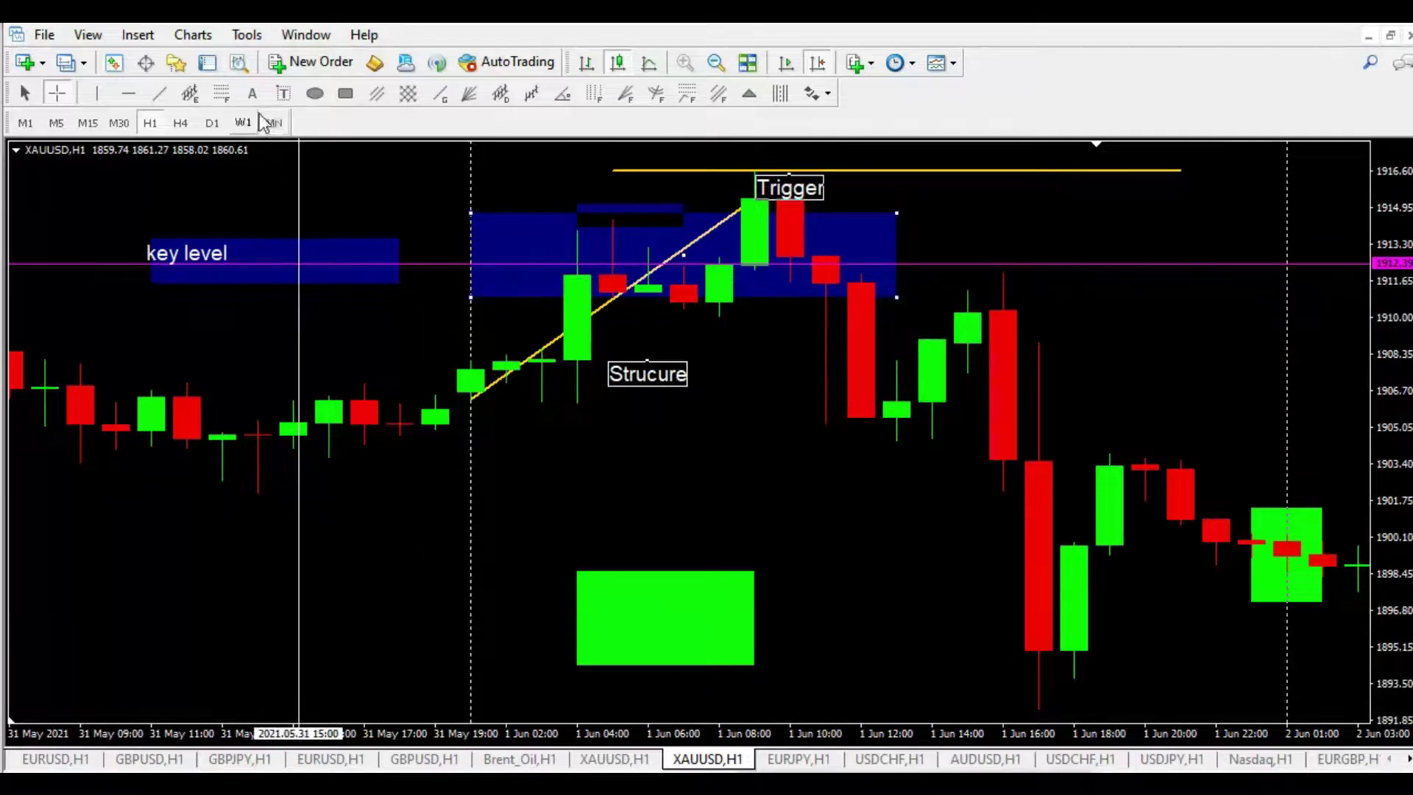
click(252, 93)
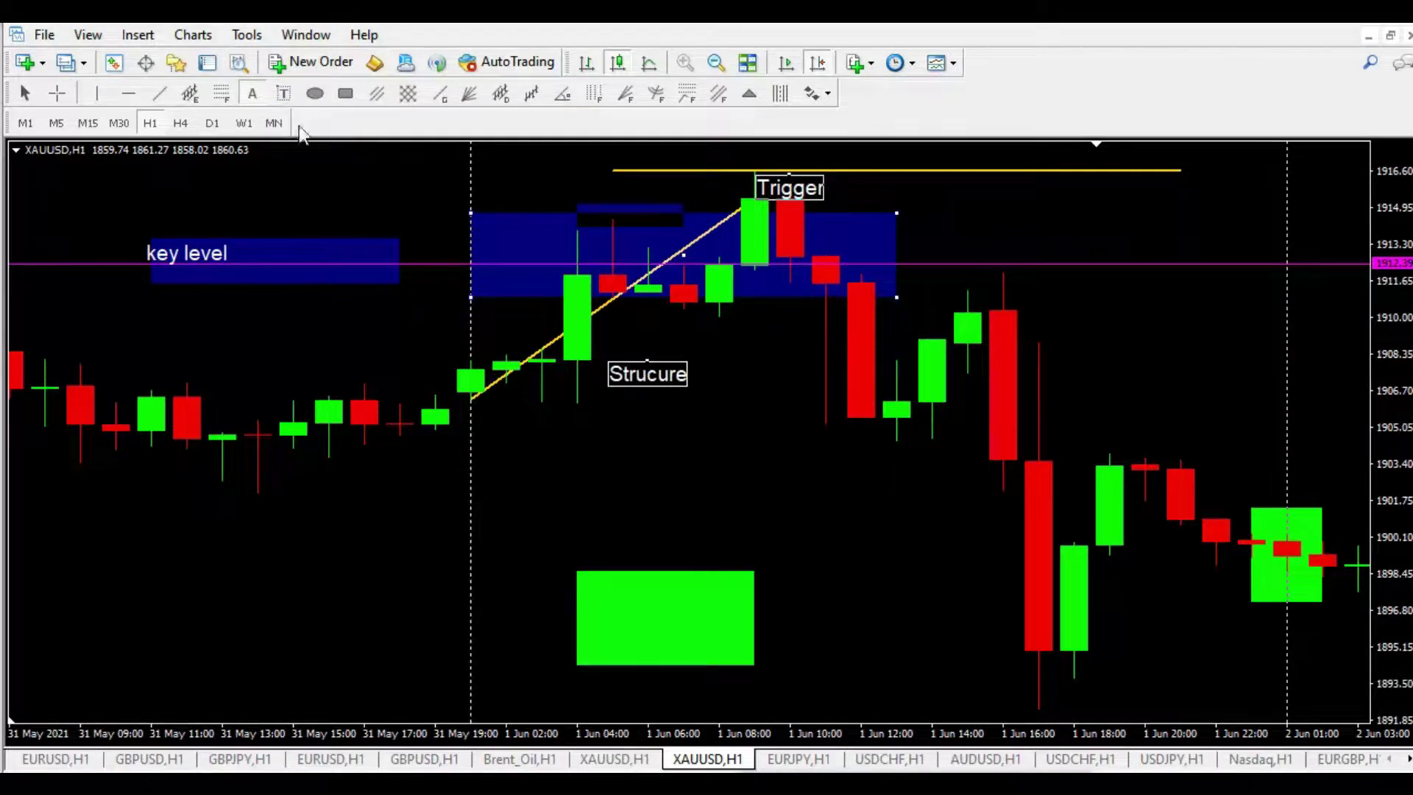
click(159, 92)
drag(839, 274, 932, 212)
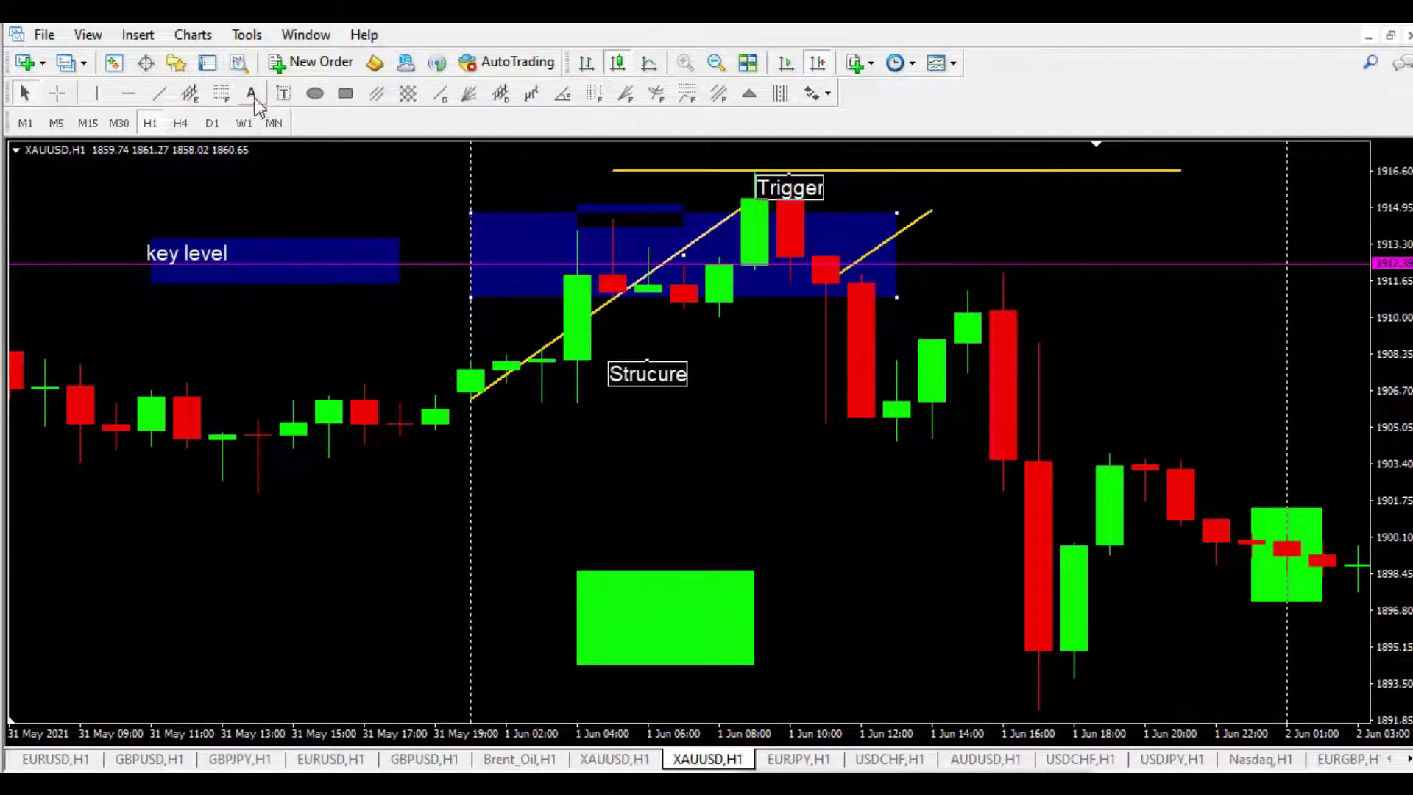
Add the text label "Confirmator" at the upper end of the pointer line from the 1 June 11:00 candle.
click(252, 93)
click(957, 218)
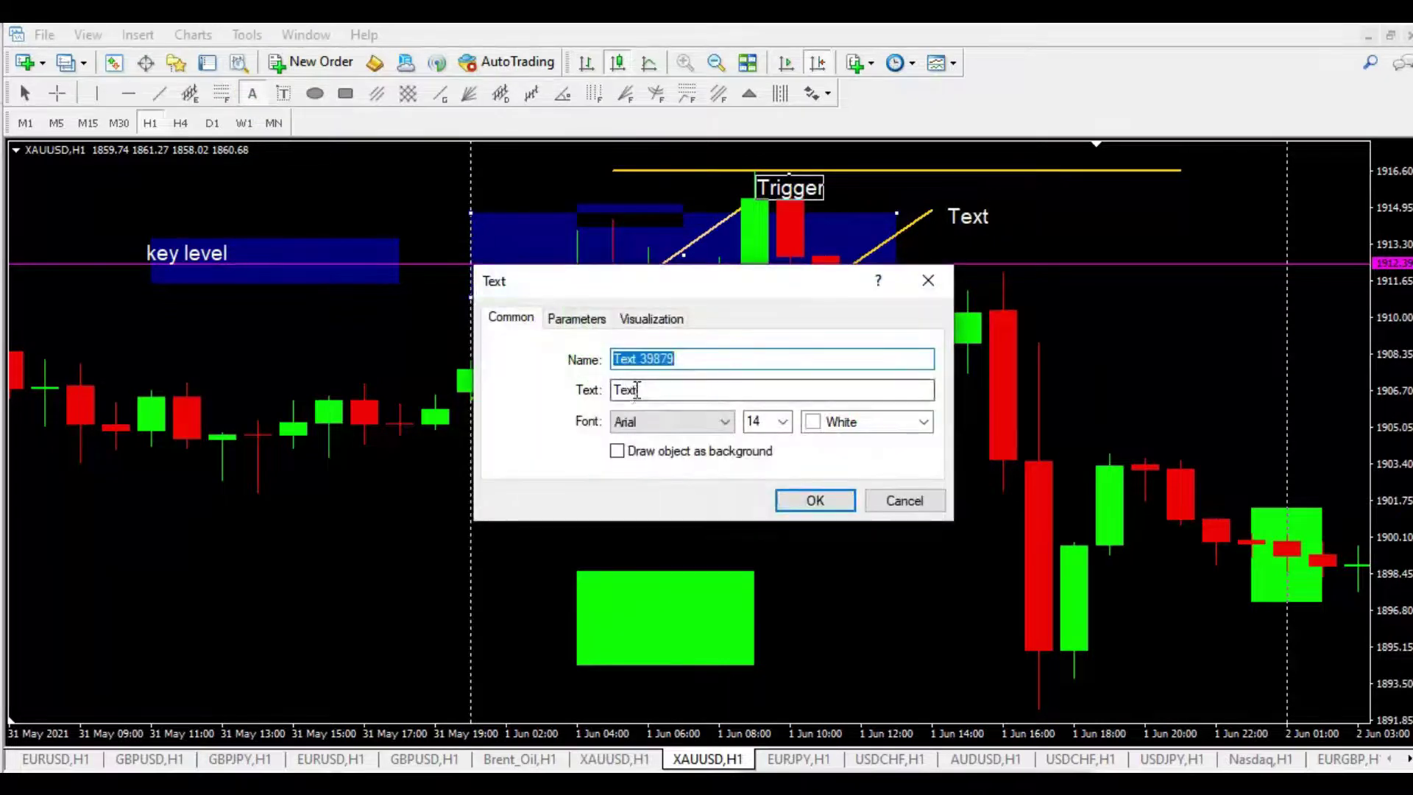
double_click(638, 390)
text(Confirmator)
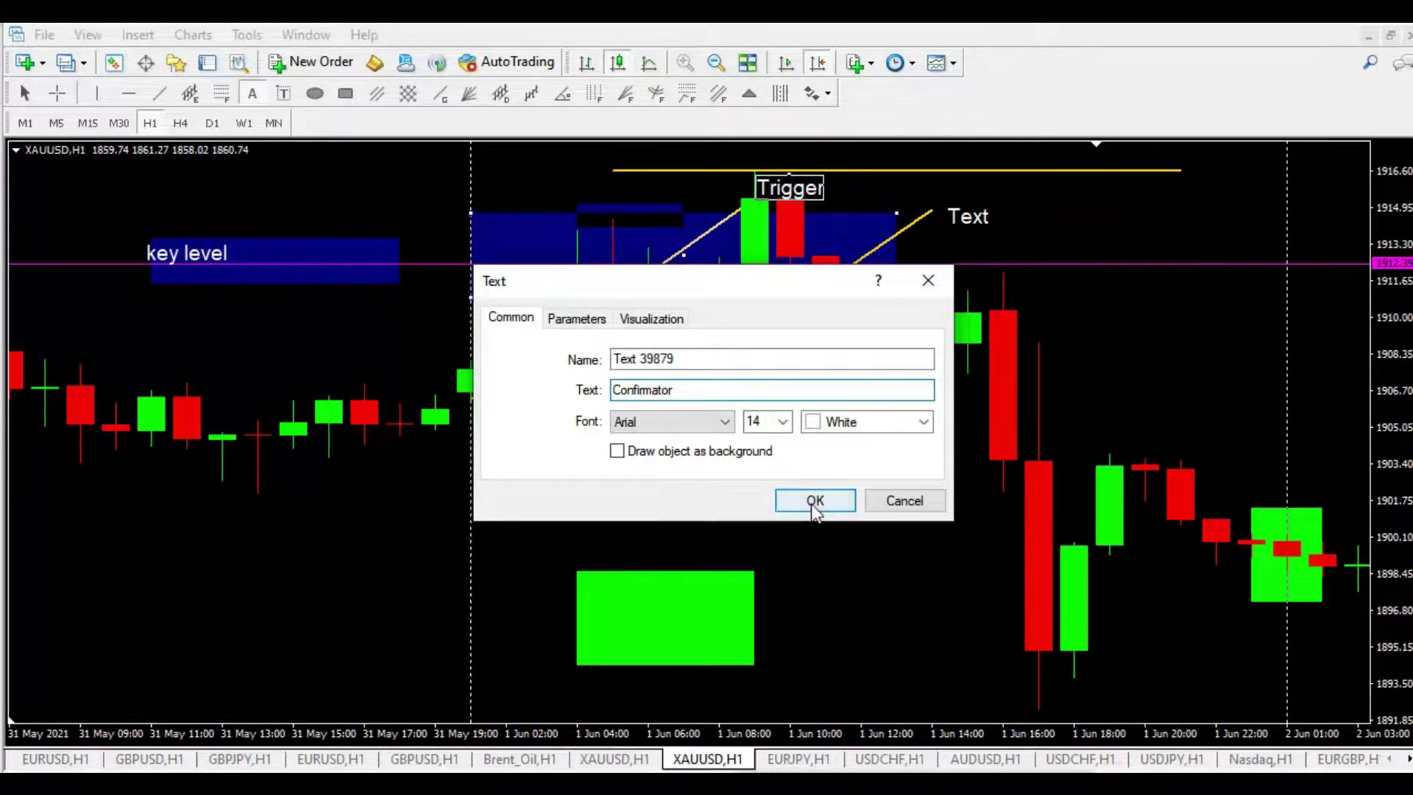
click(814, 500)
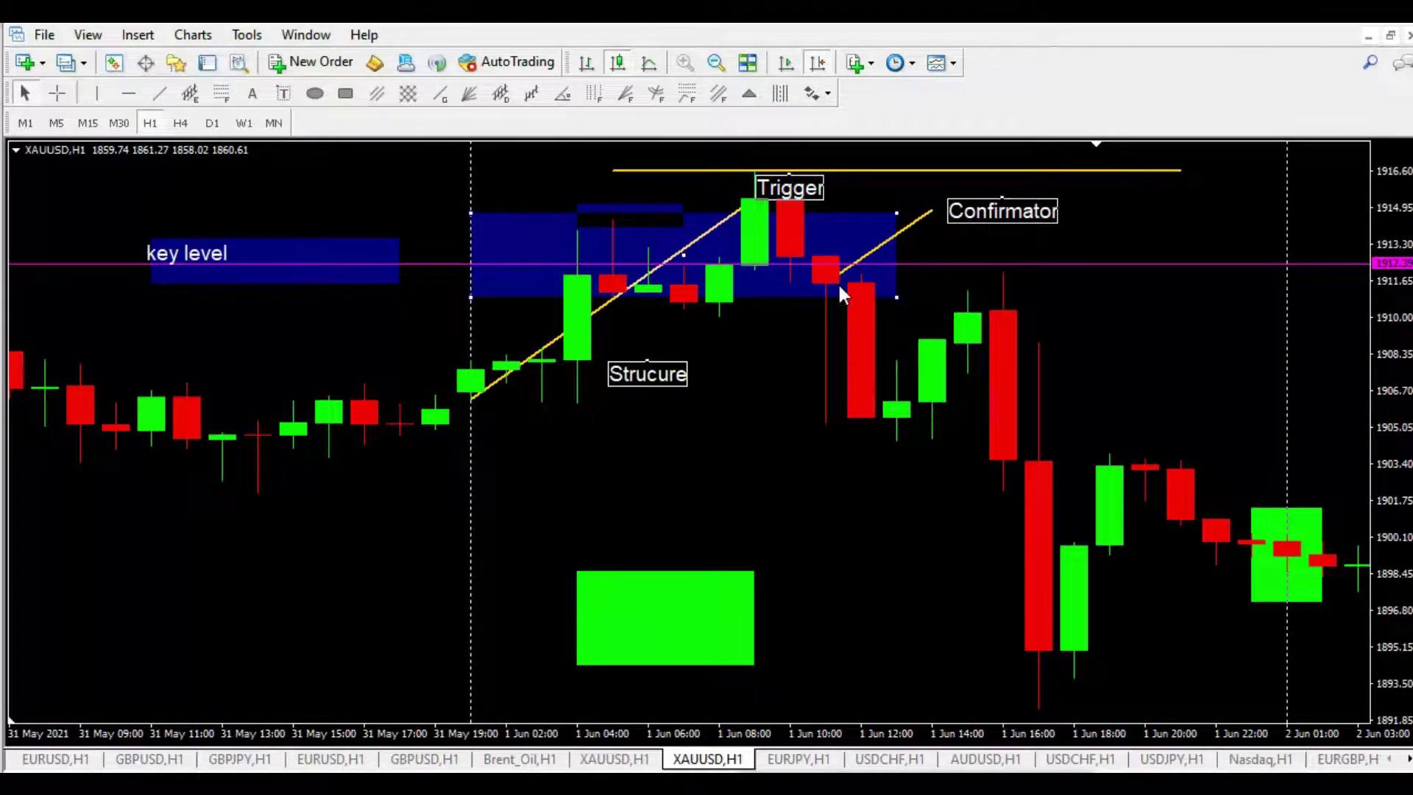
Draw a downward arrow of trend lines from about 1916 at 1 June 12:00 to 1911.5 at 14:00, and dismiss the Zoom pop-up.
click(161, 96)
drag(859, 190, 933, 284)
double_click(898, 281)
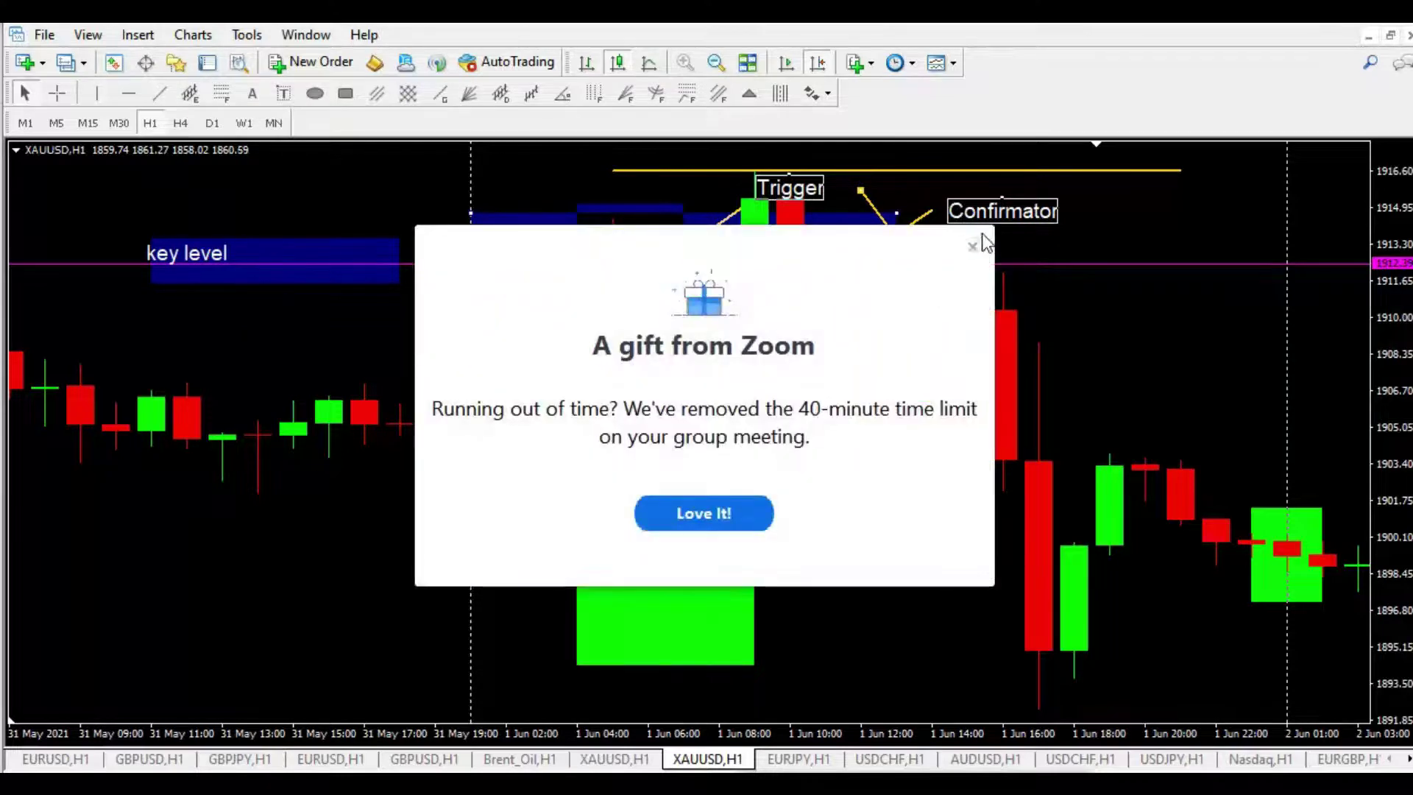
click(972, 246)
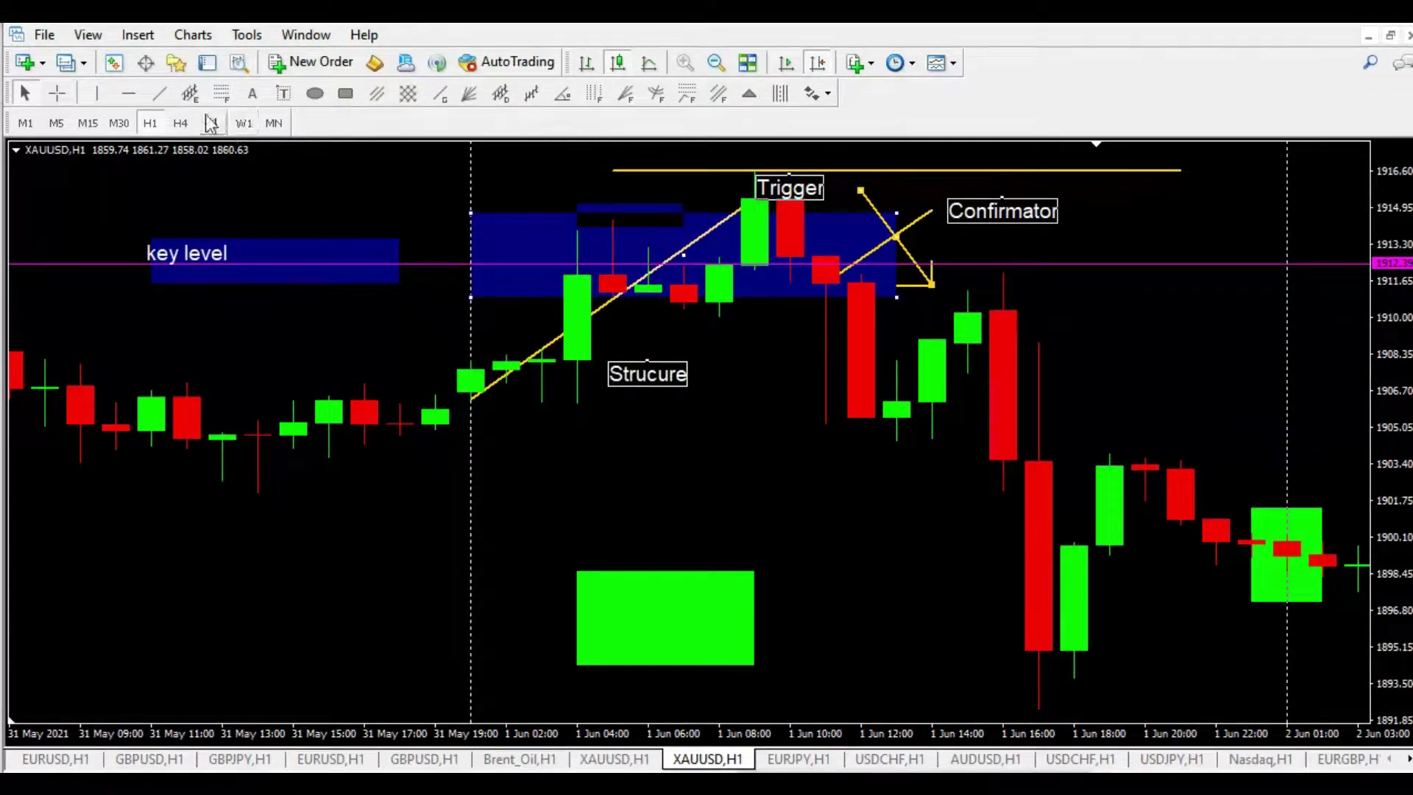
Draw a short horizontal line at about 1911.6 from the 1 June 12:00 candle's open and add the text label "sell" on it.
click(162, 93)
drag(859, 283, 916, 284)
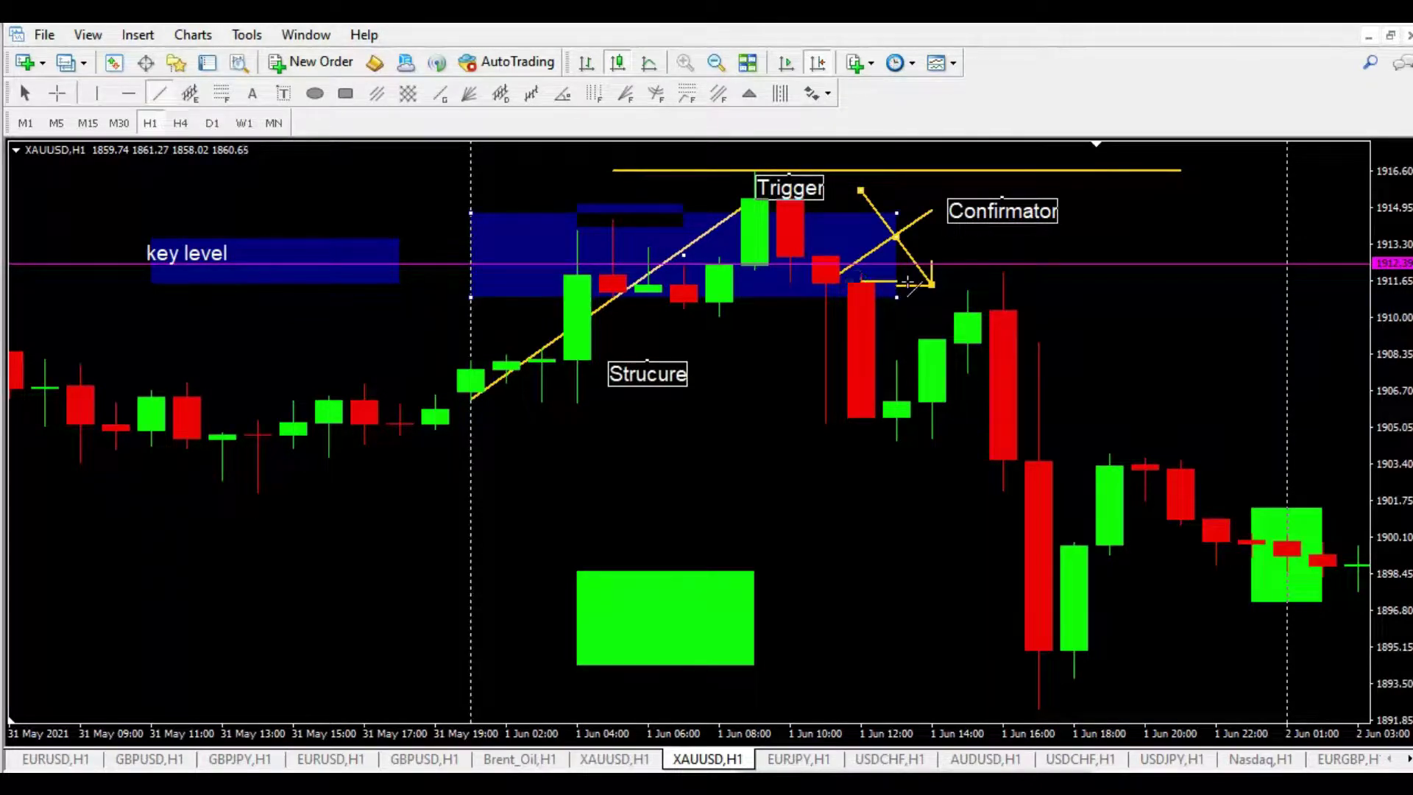
click(251, 93)
click(898, 274)
text(sell)
click(825, 471)
click(57, 92)
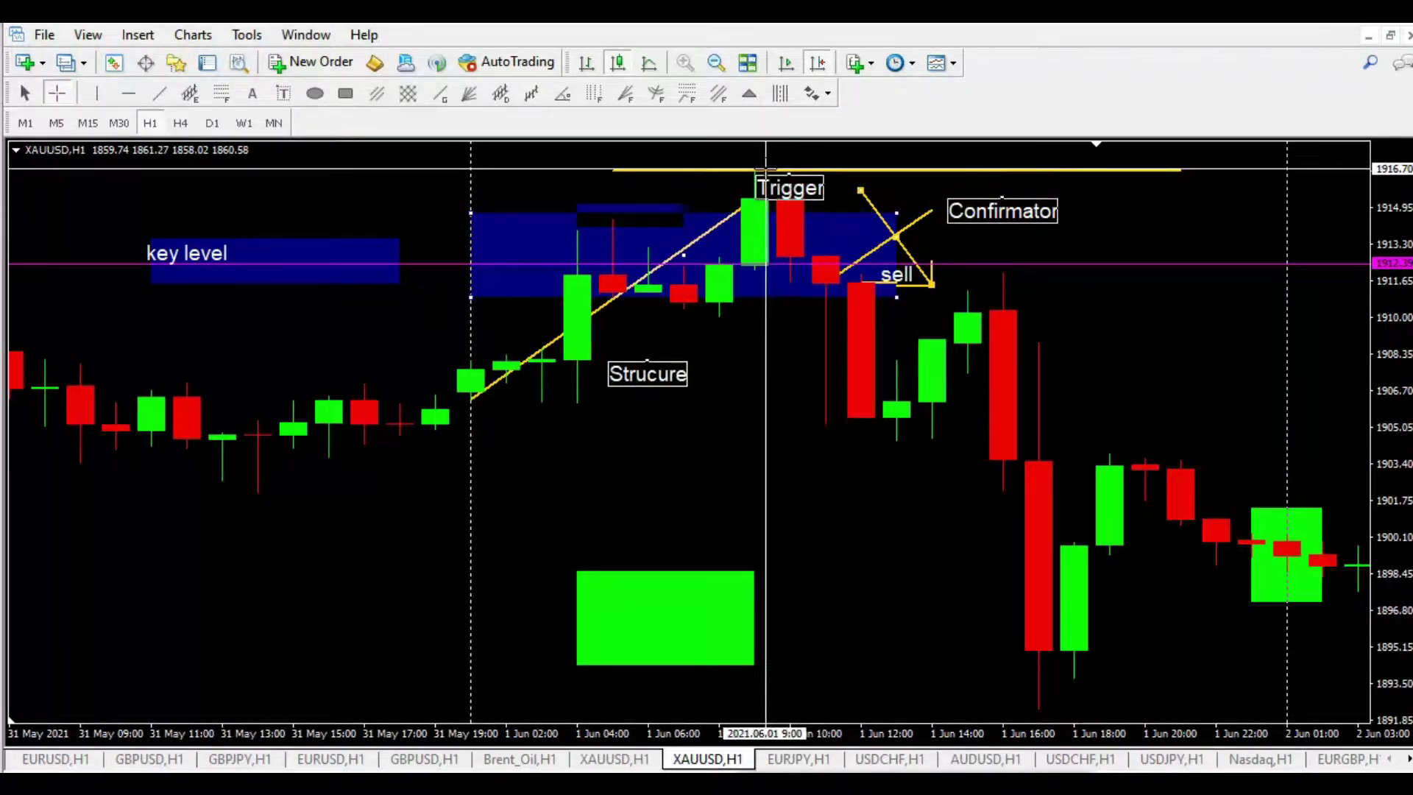
Place a horizontal line at 1916.60 across the top of the trigger candle and add the text label "SL 1916.60" just above it.
click(127, 93)
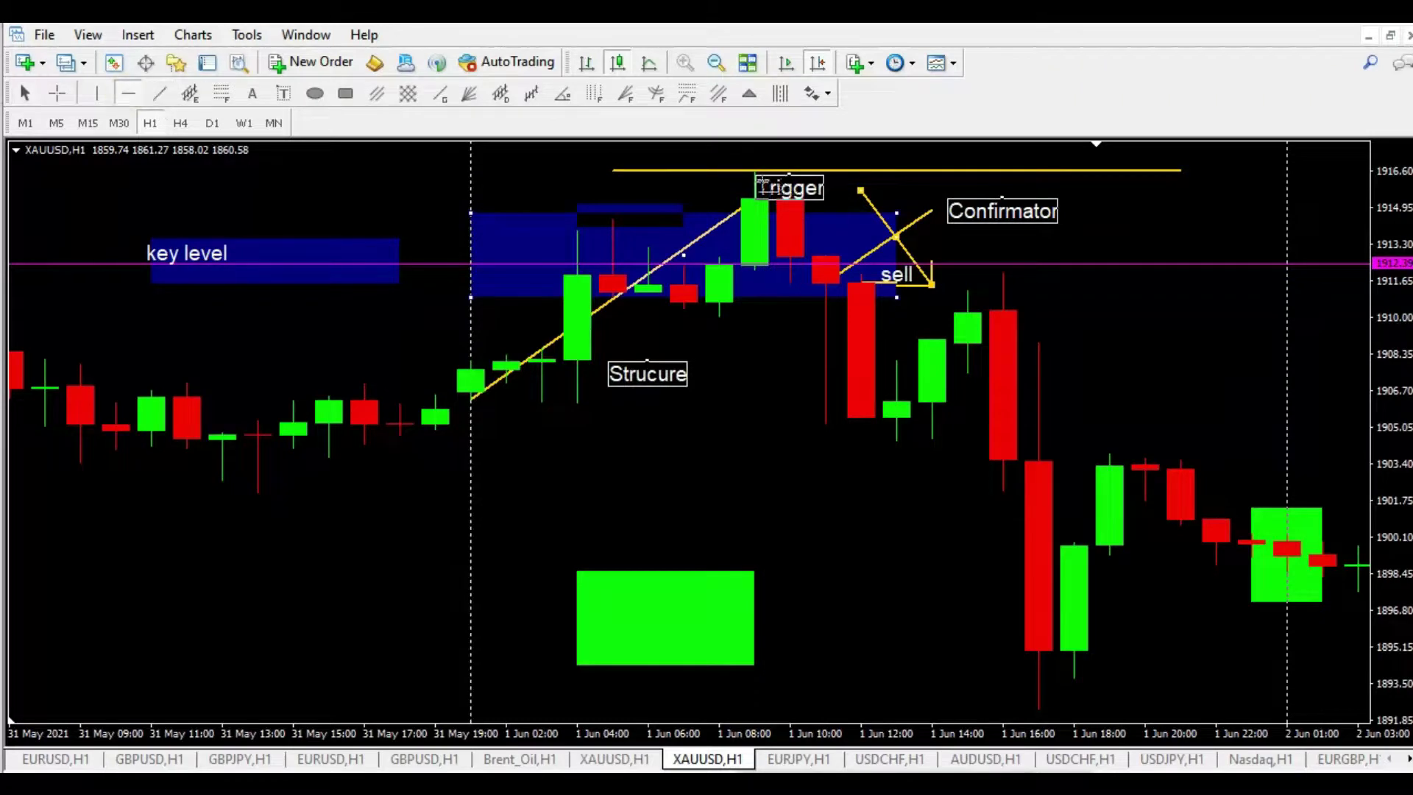
click(754, 170)
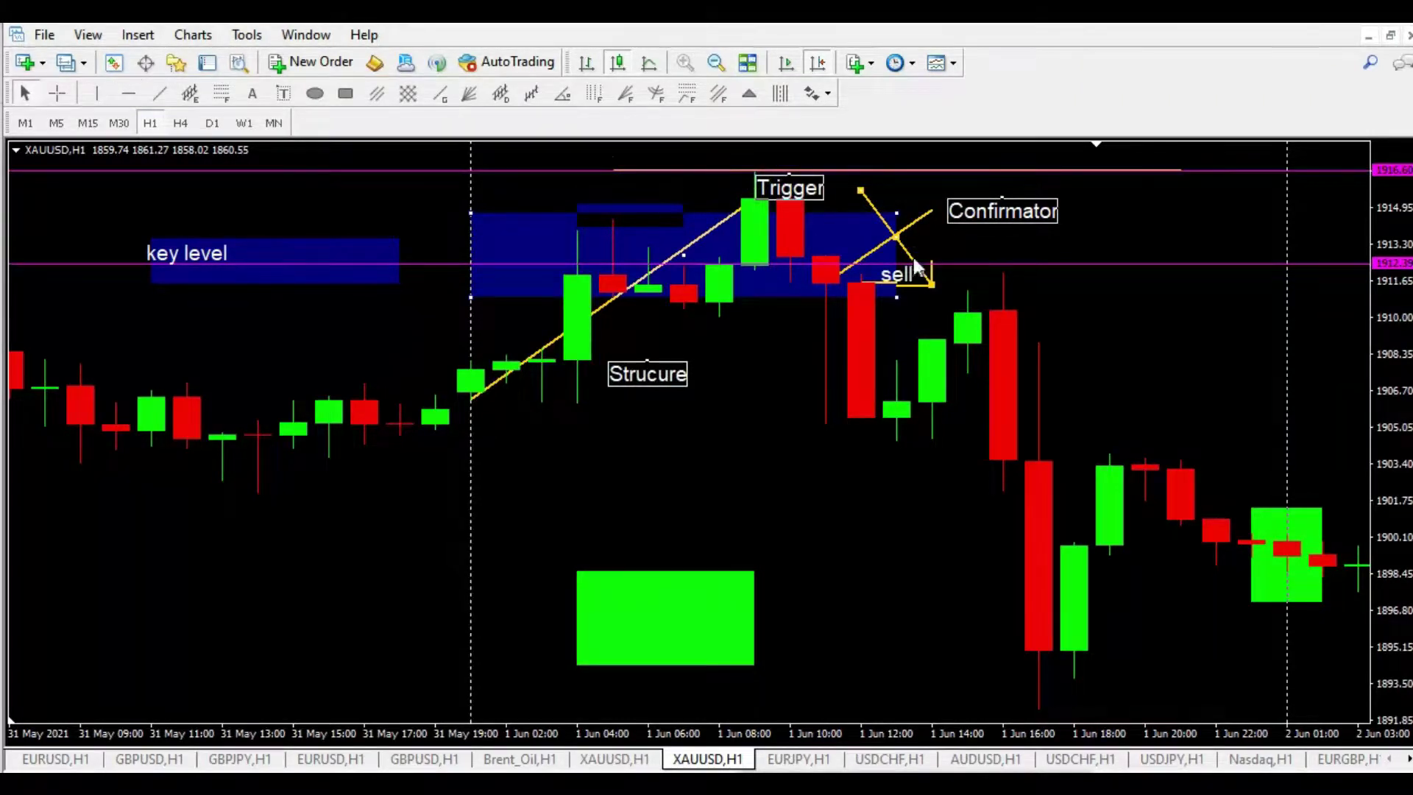
click(250, 94)
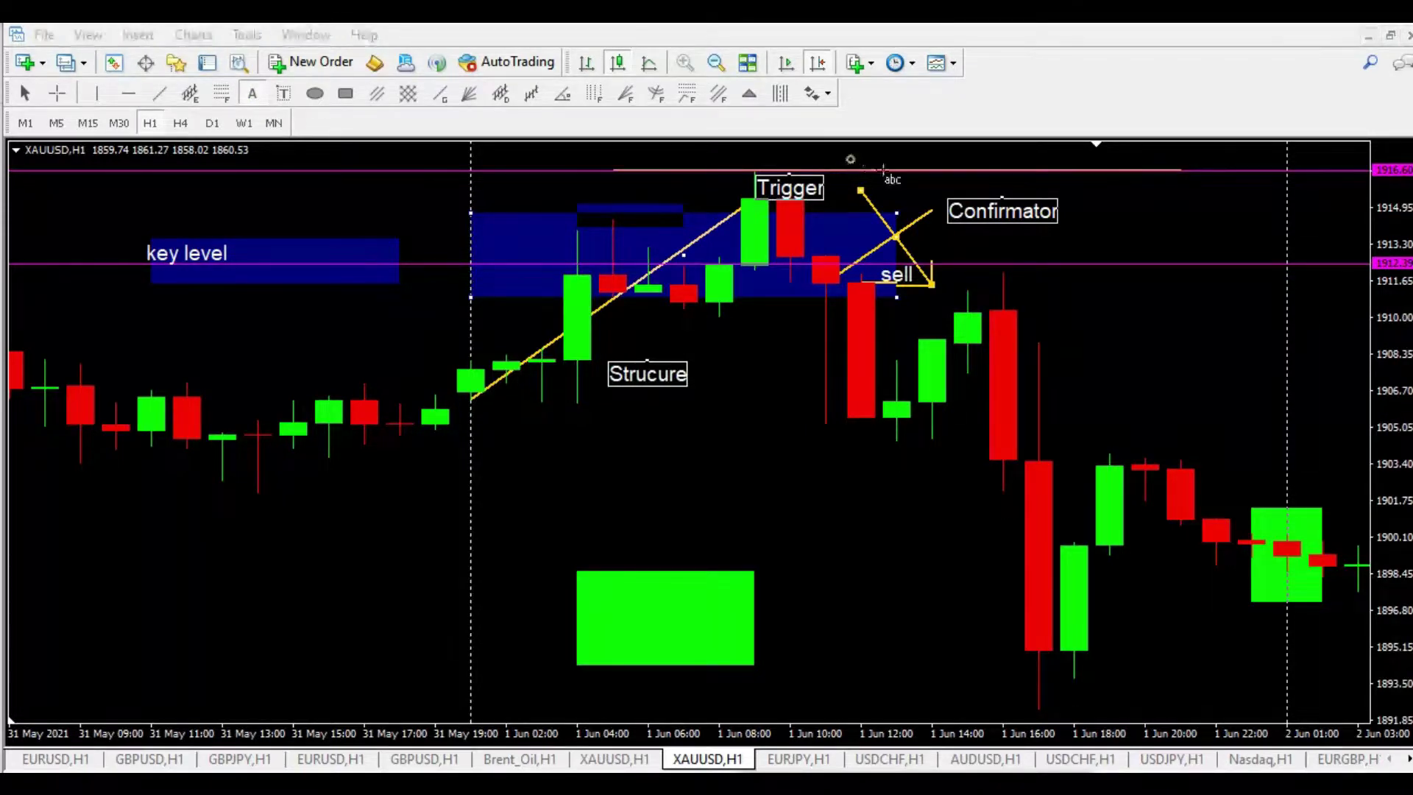
click(848, 163)
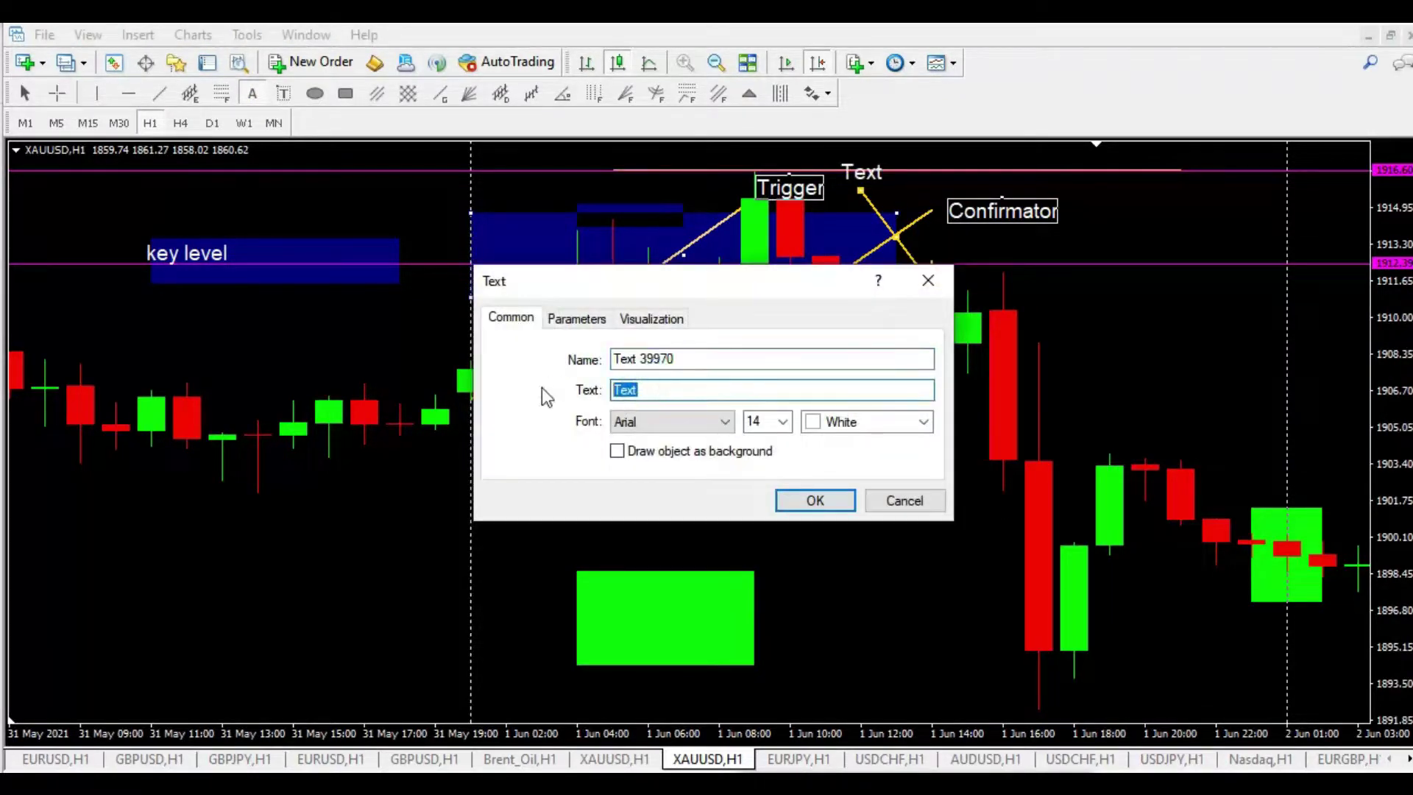
text(SL 1916.60)
click(815, 500)
drag(880, 154, 878, 152)
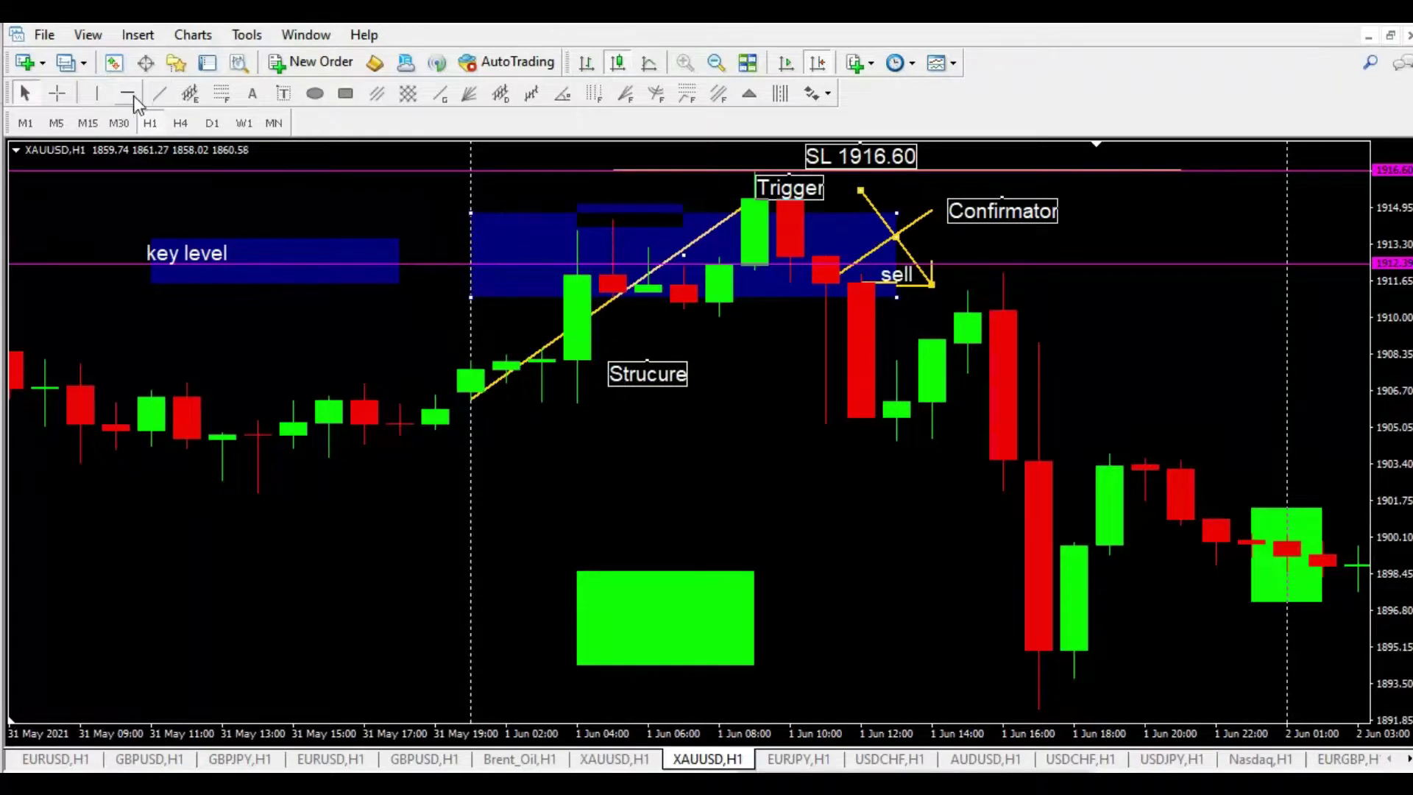
Draw a vertical trend line from the sell level up to the 1916.60 line, then move it down to span about 1911.5 to 1906.
click(156, 100)
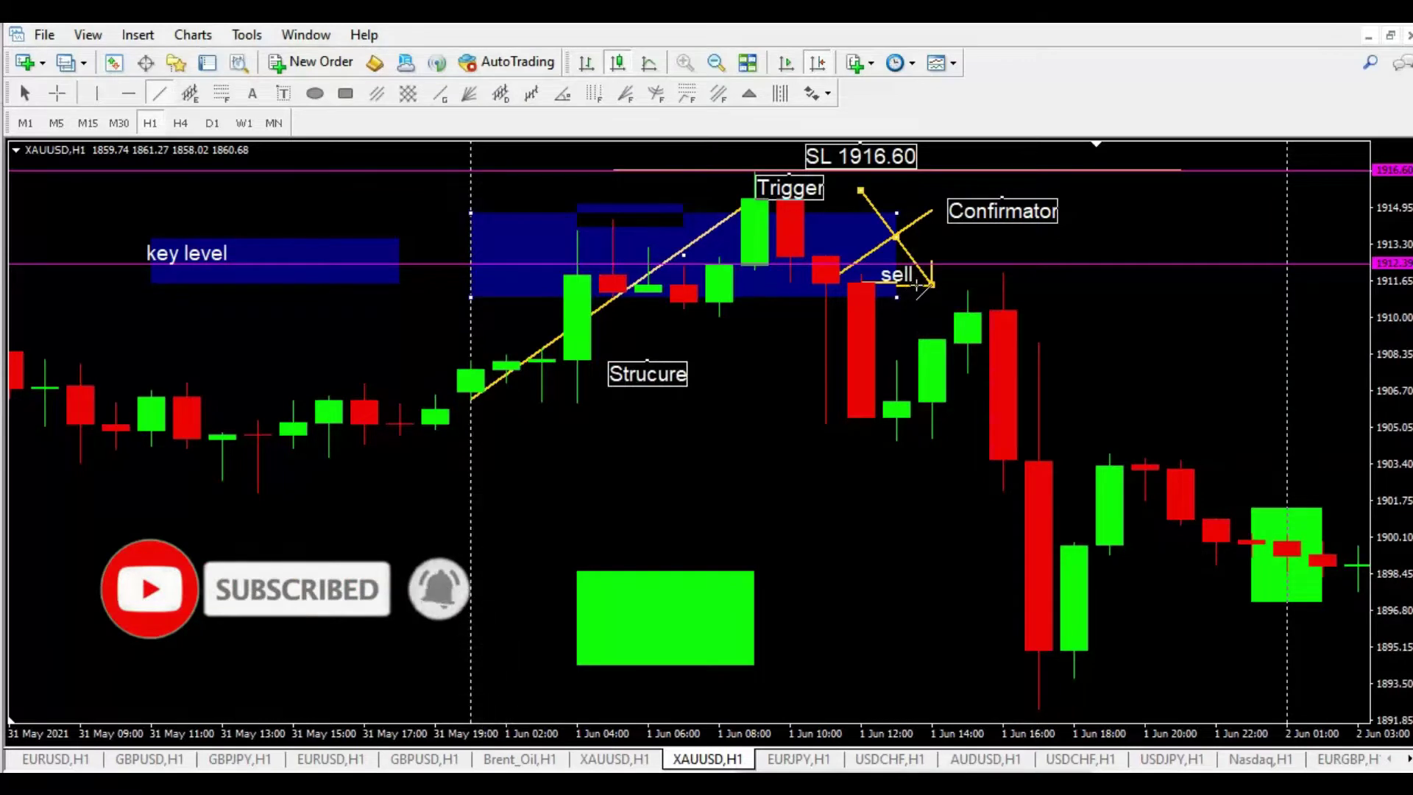
drag(932, 284, 932, 170)
click(56, 93)
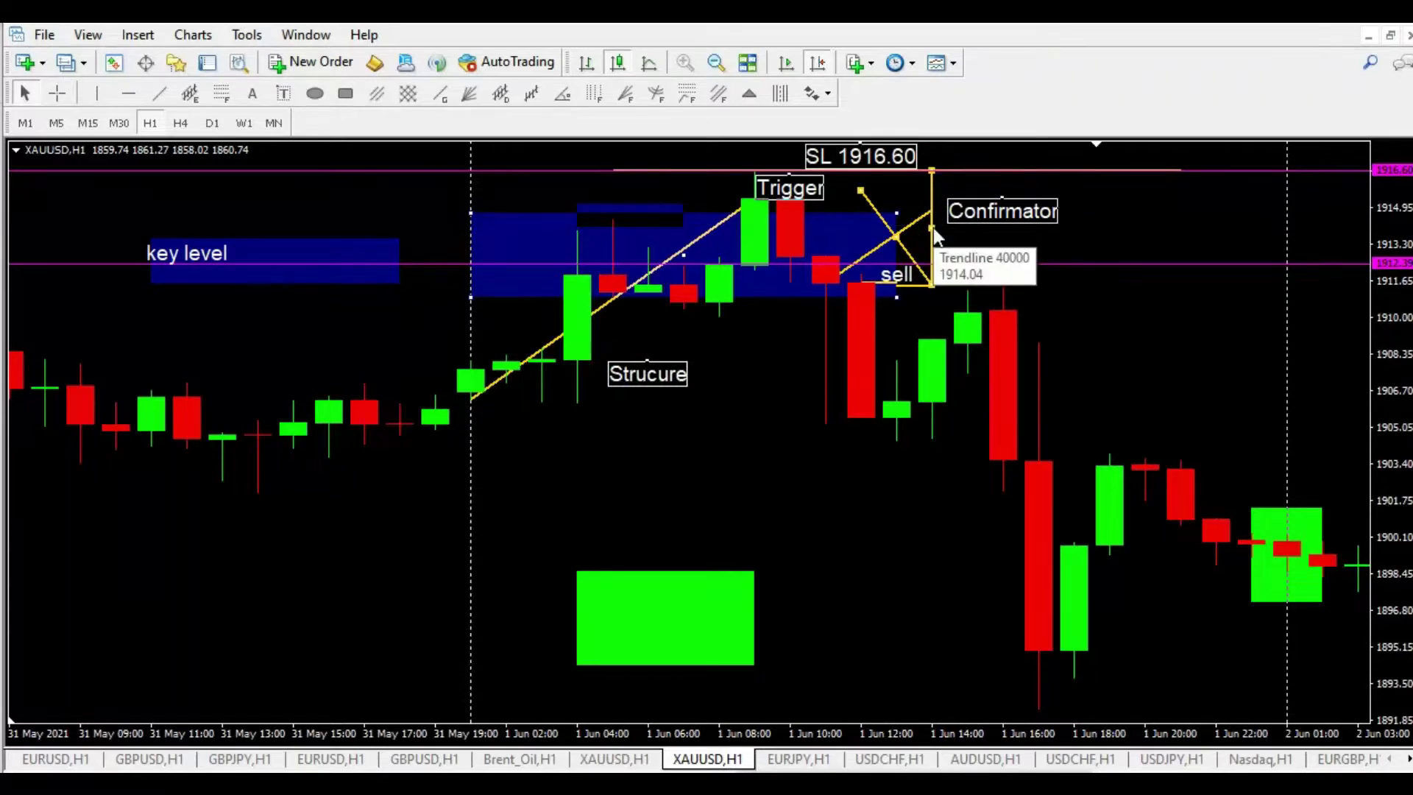
drag(933, 227, 915, 347)
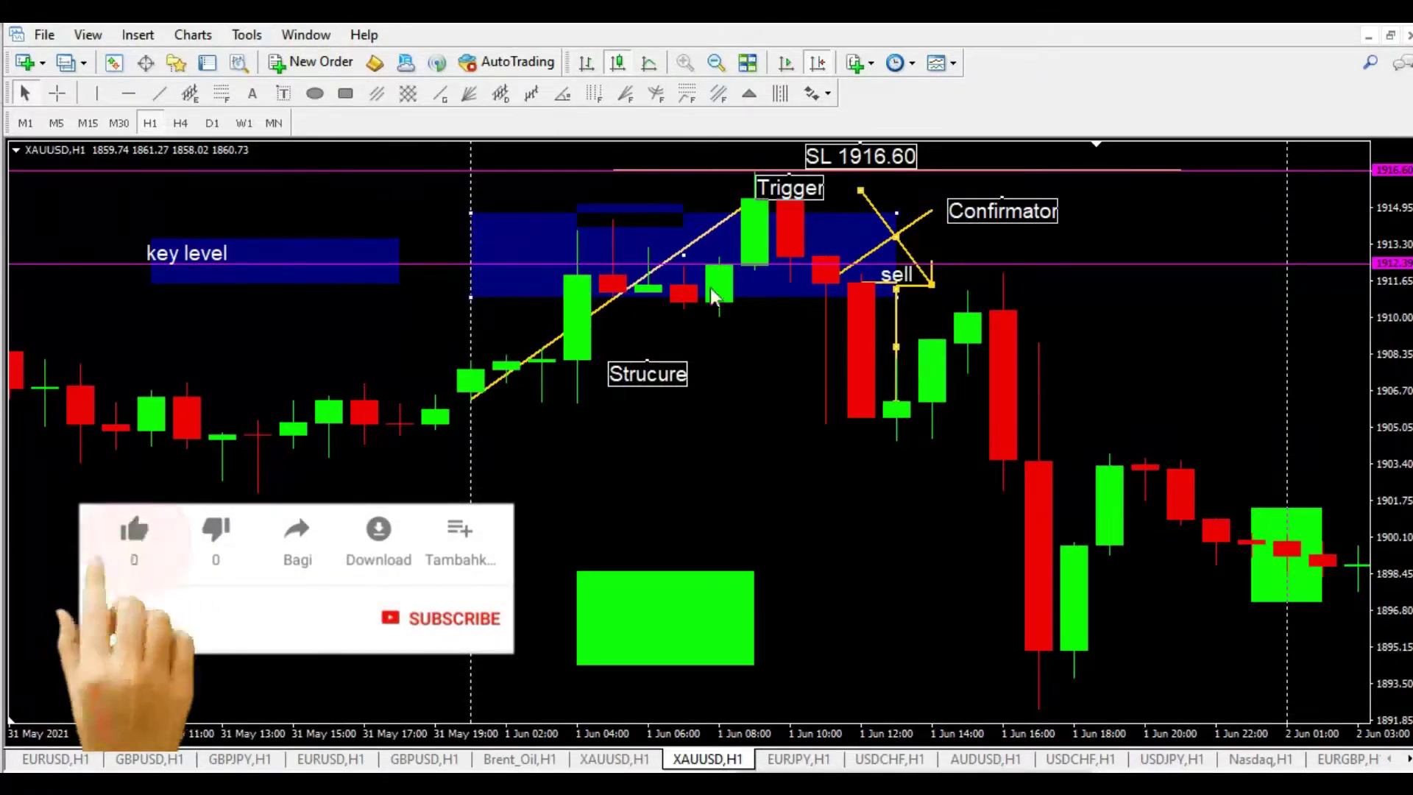
Place a horizontal line at 1906.05 at the lower end of the vertical trend line and add the text label "TP 1906.05" beside it.
click(129, 94)
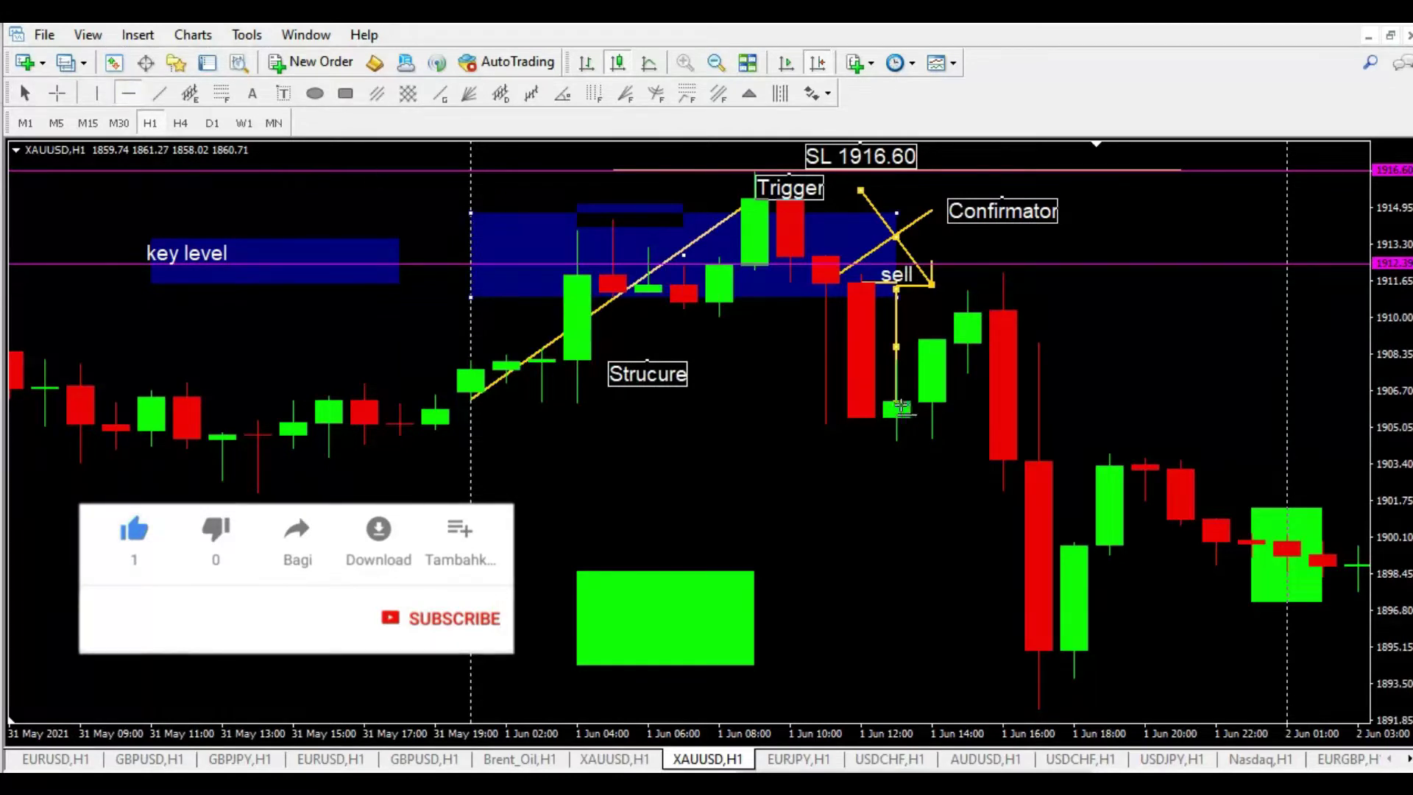
click(898, 404)
click(252, 93)
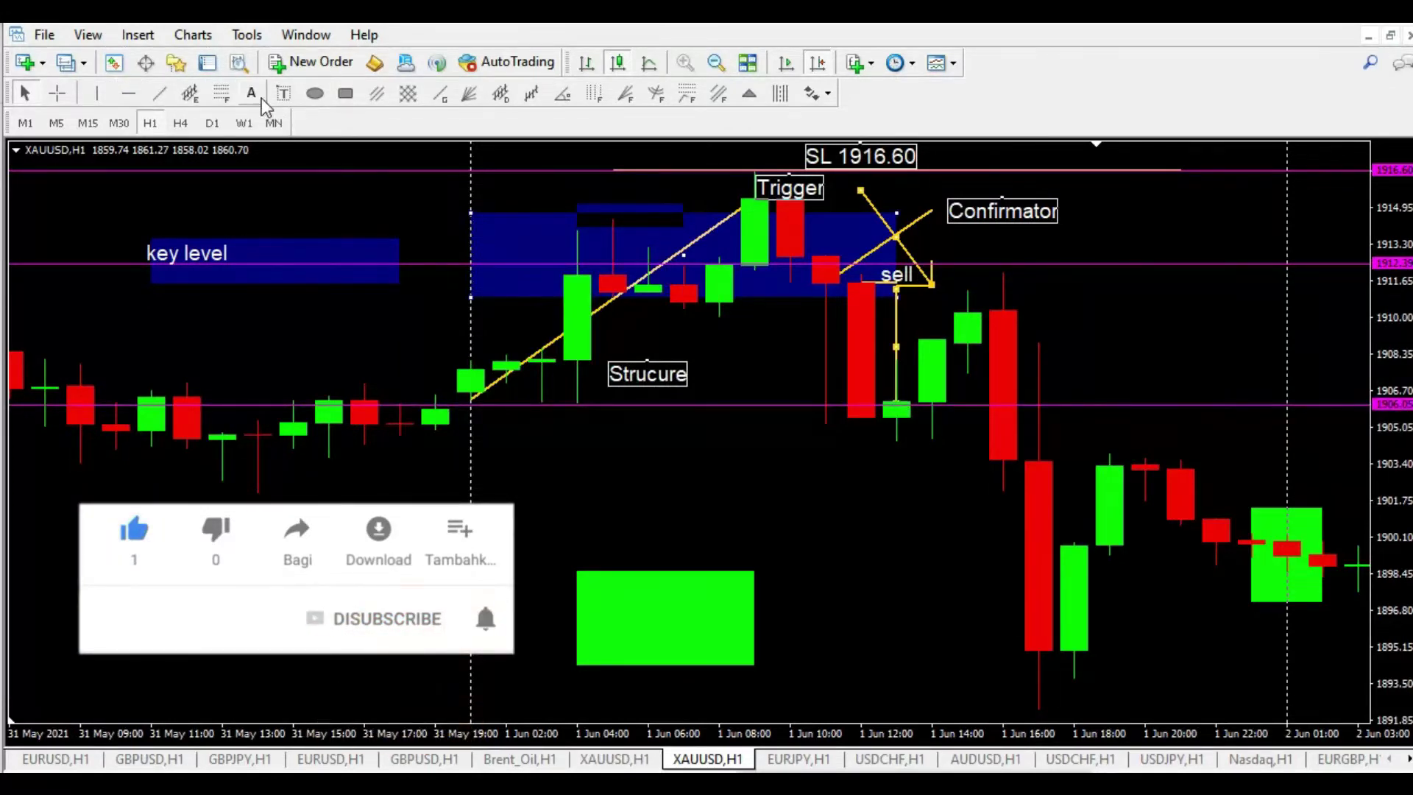
click(646, 408)
key(Tab)
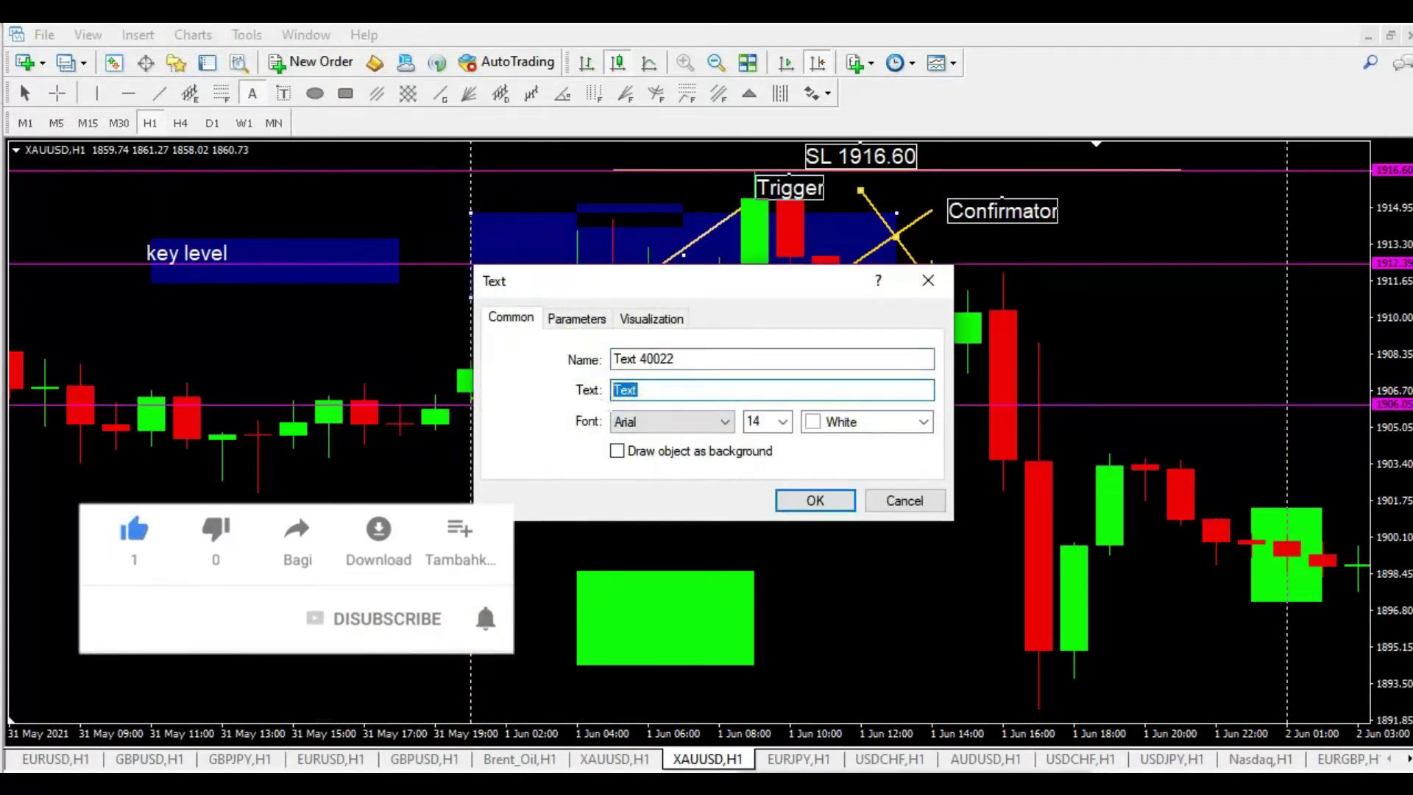
text(TP 1906.05)
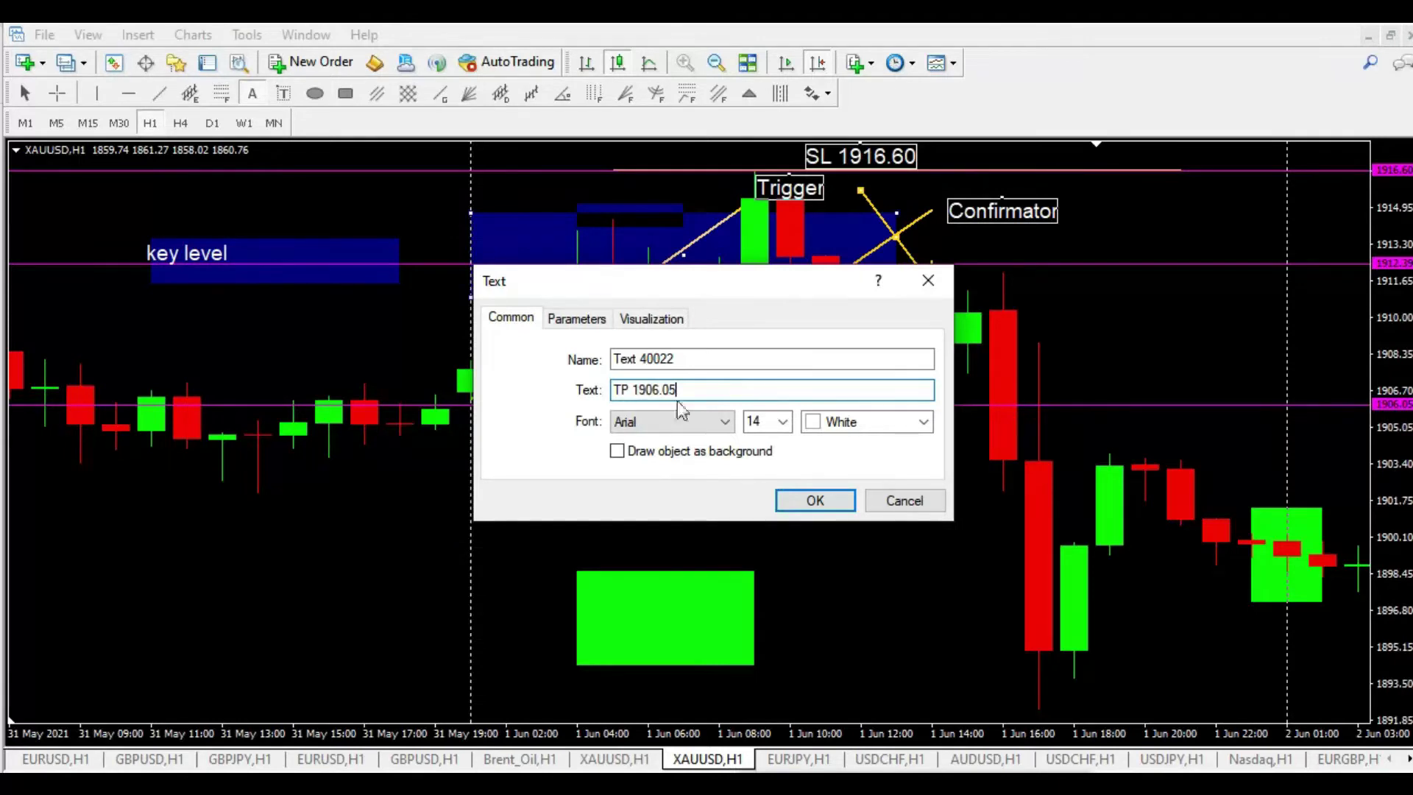
click(799, 501)
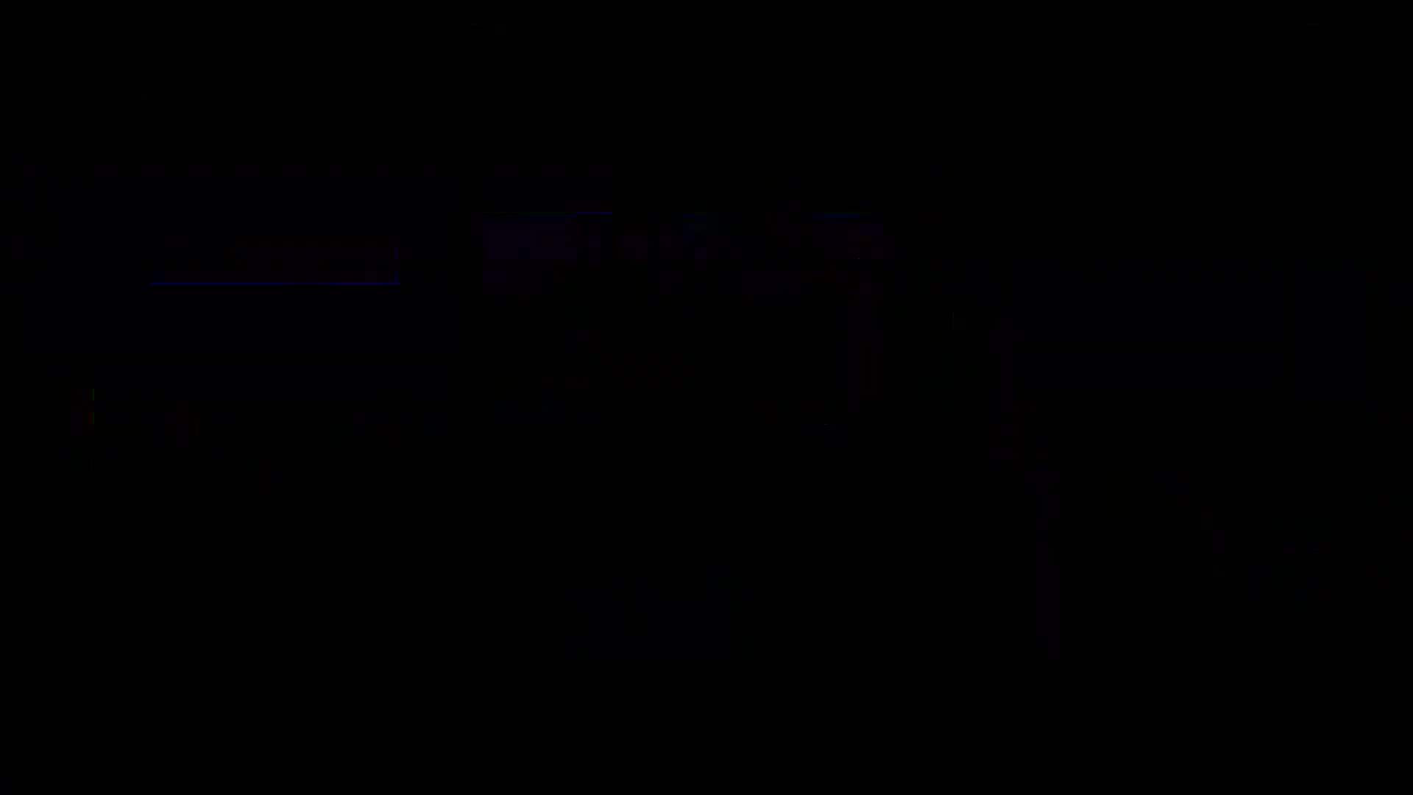